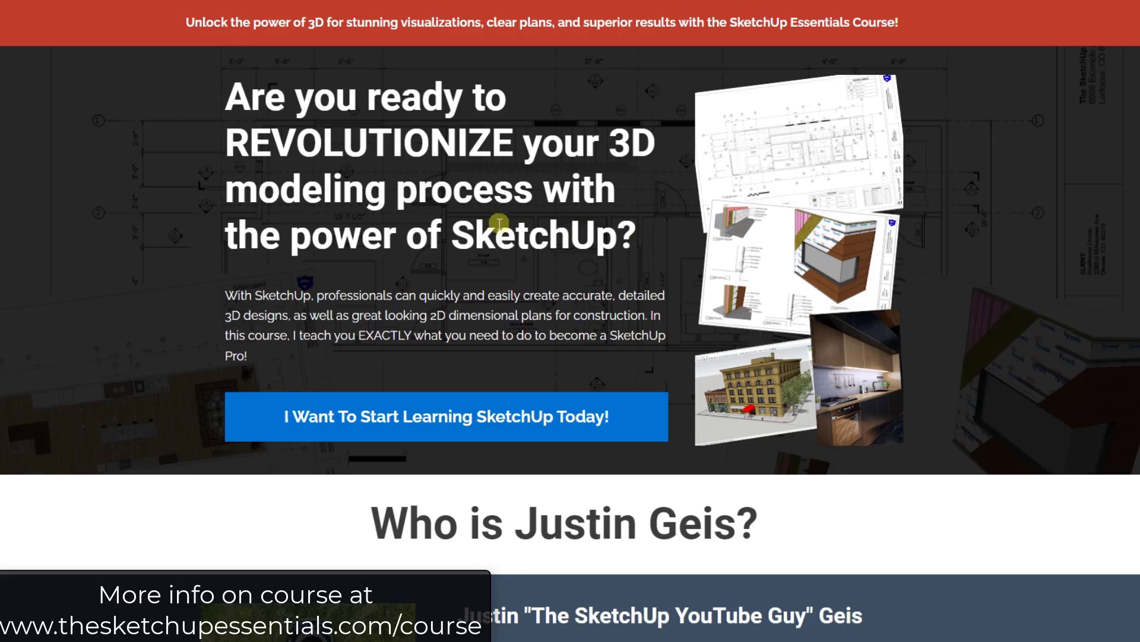
# Review the course sales page, including its sections, live member calls, community forum and the Twinmotion Essentials bonus.
pyautogui.scroll(-20, 611, 238)
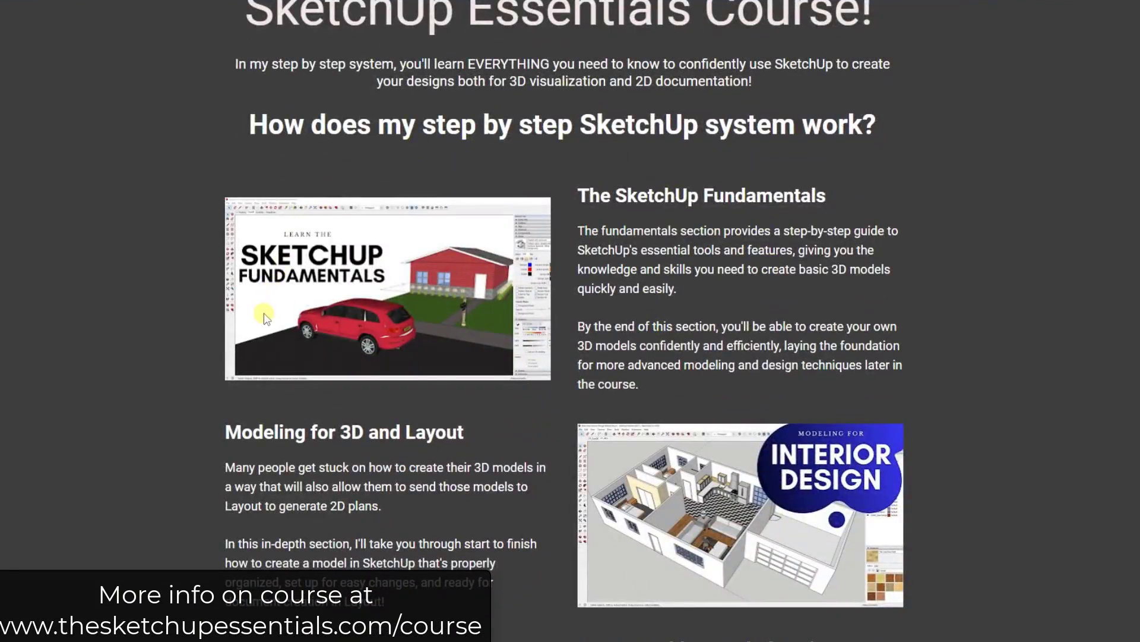
pyautogui.scroll(-3, 261, 312)
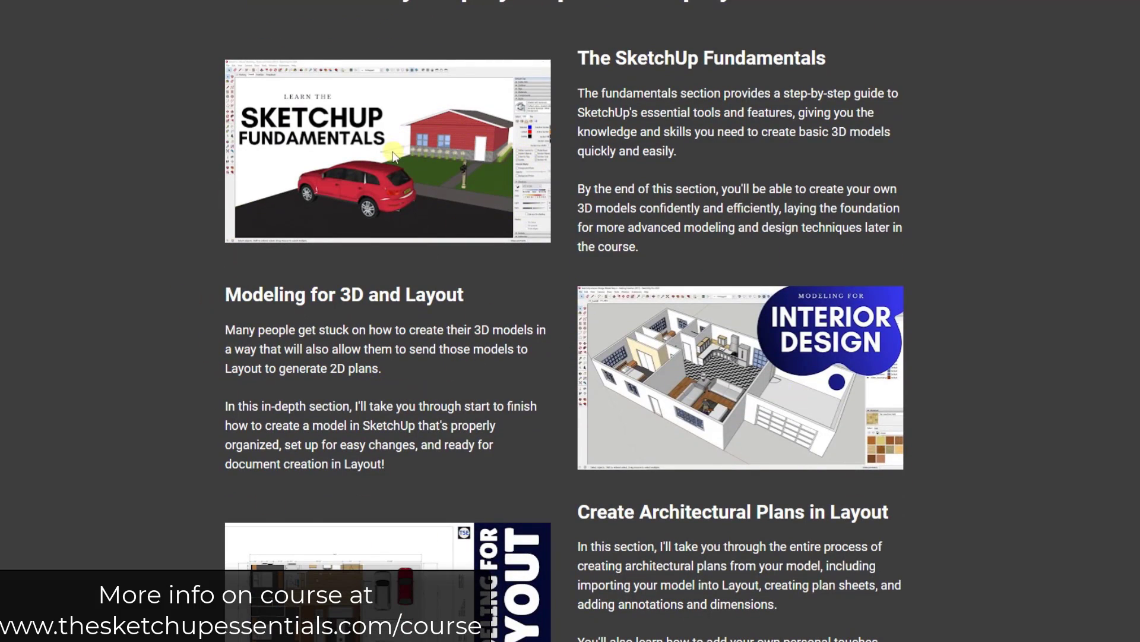
pyautogui.scroll(-3, 452, 328)
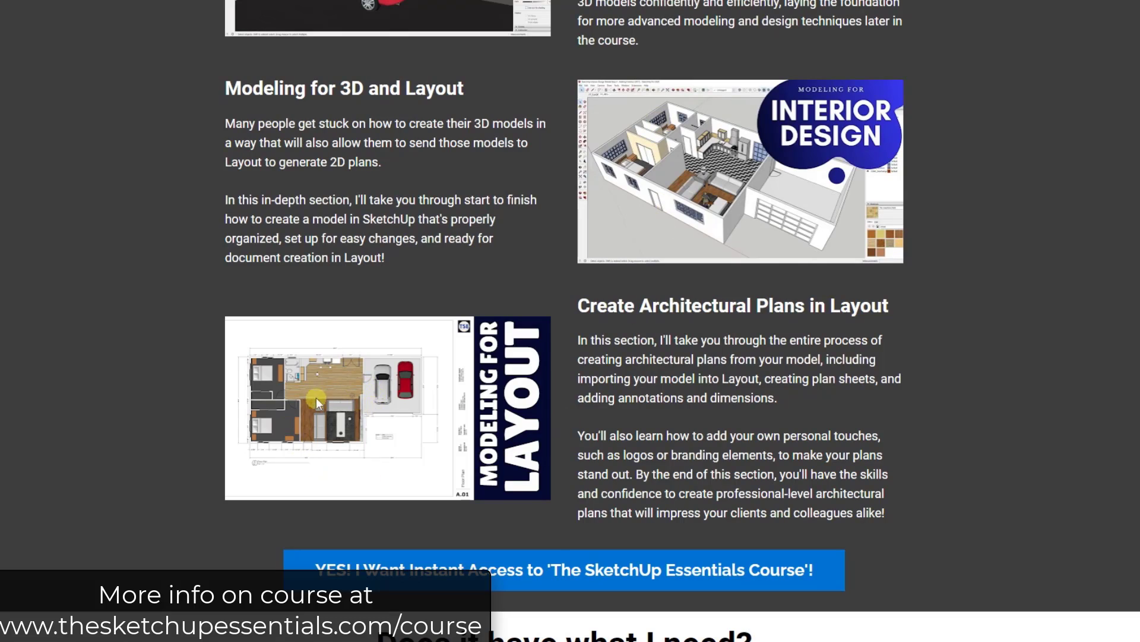
pyautogui.scroll(-20, 216, 343)
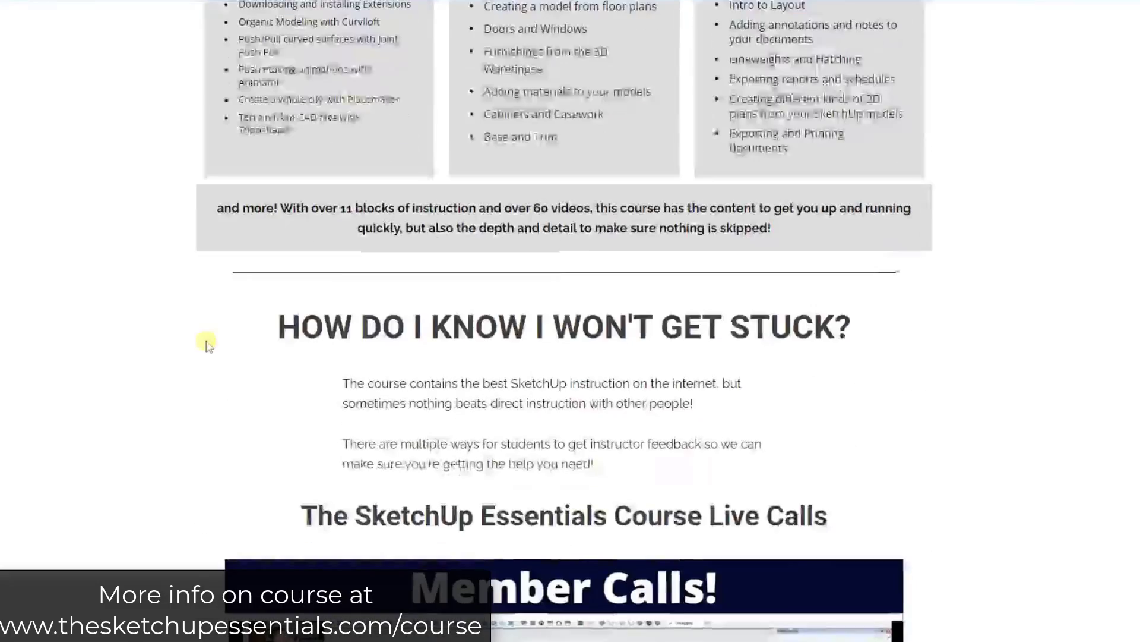
pyautogui.scroll(-20, 178, 340)
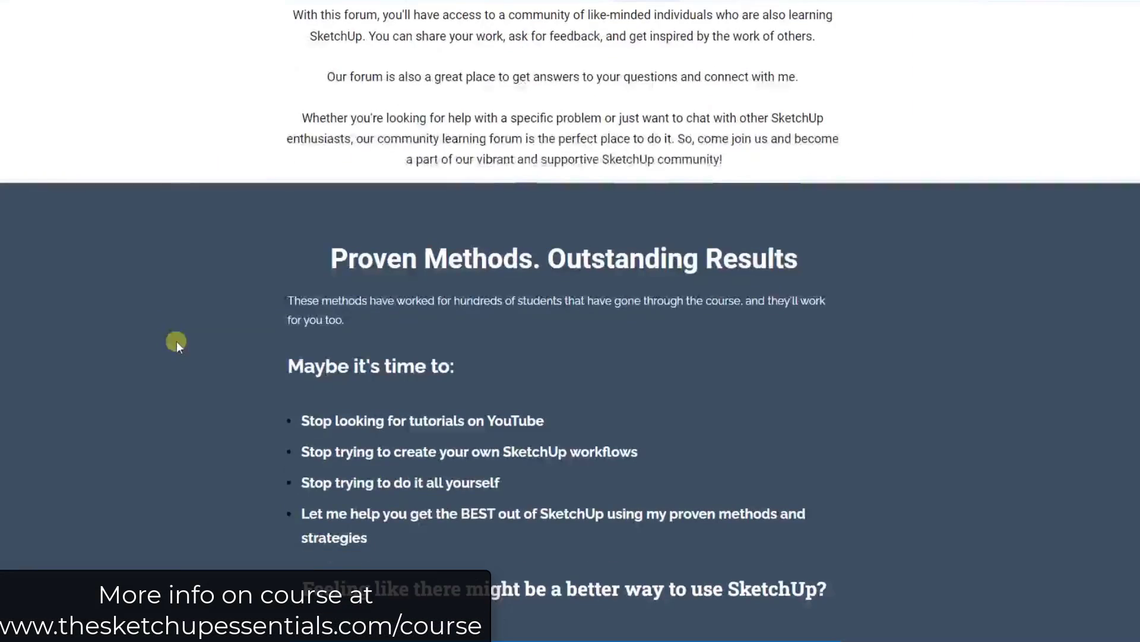
pyautogui.scroll(20, 179, 341)
pyautogui.scroll(3, 188, 345)
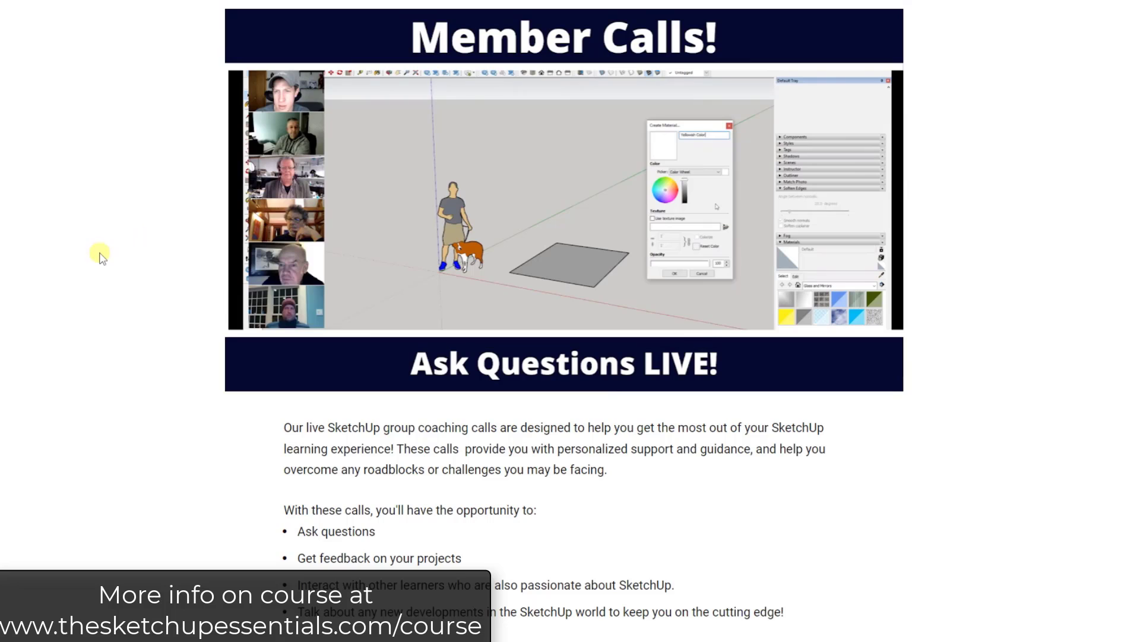
pyautogui.scroll(-14, 96, 297)
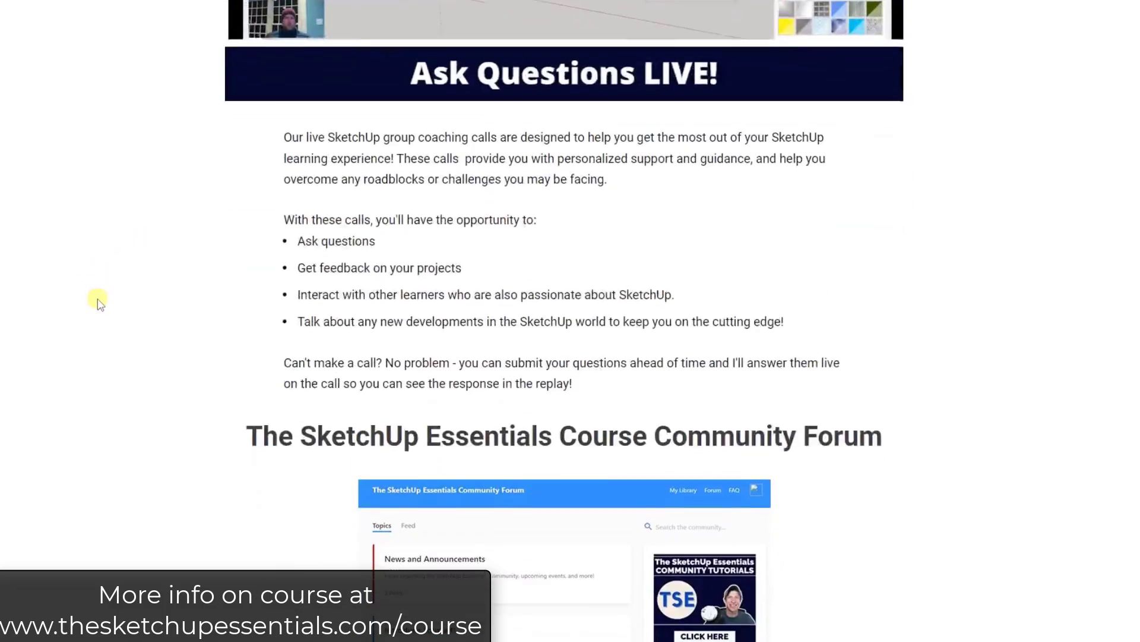
pyautogui.scroll(2, 185, 290)
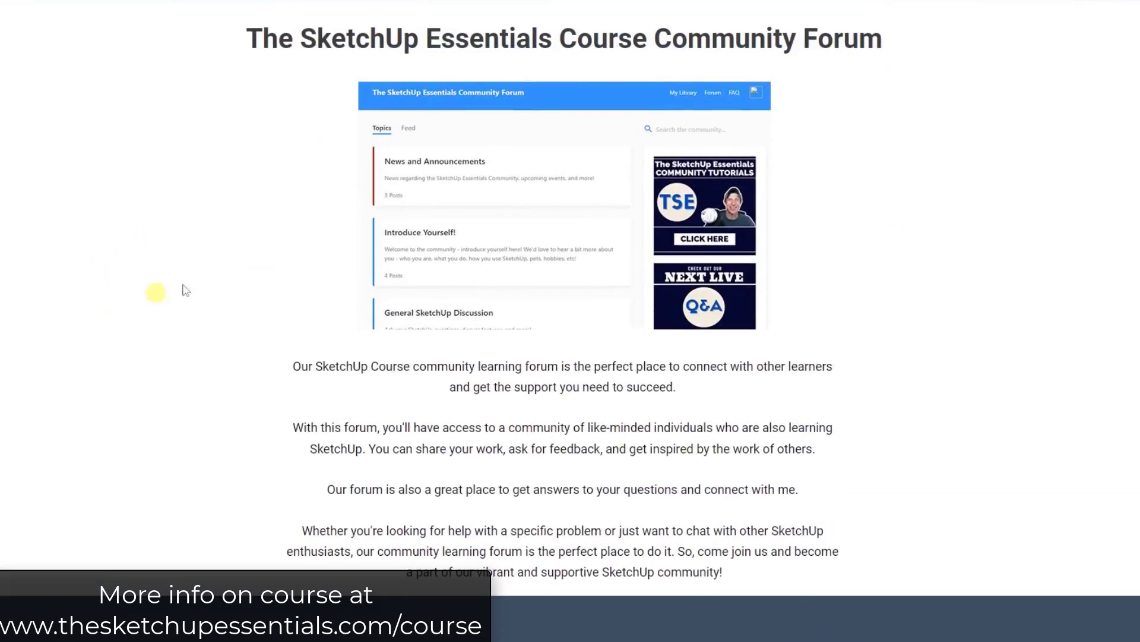
pyautogui.scroll(-20, 572, 207)
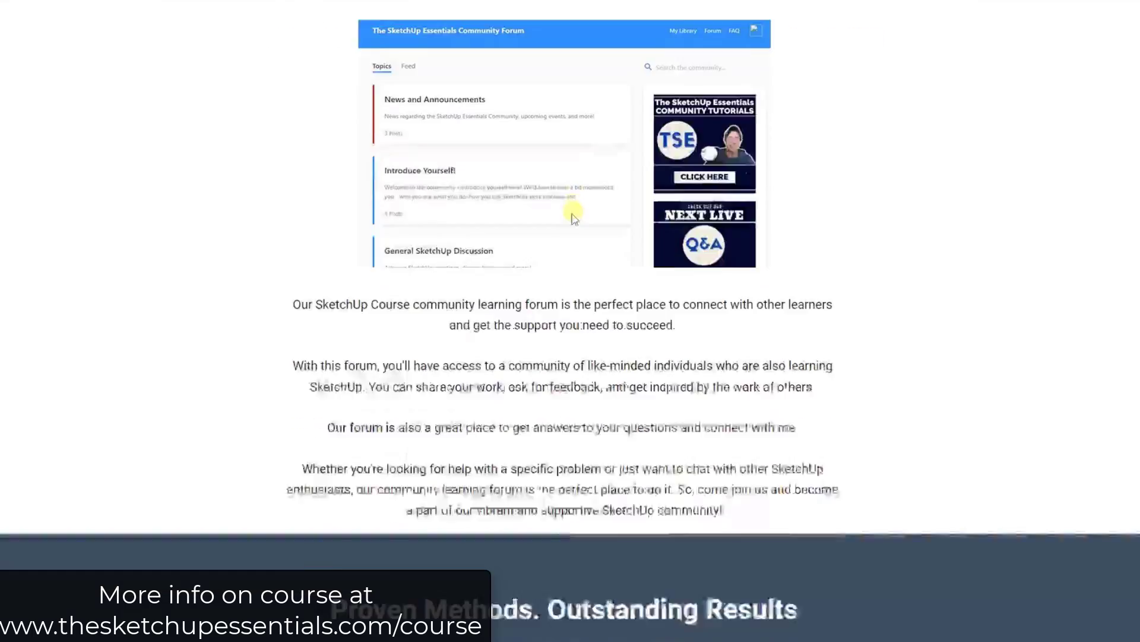
pyautogui.scroll(-1, 247, 237)
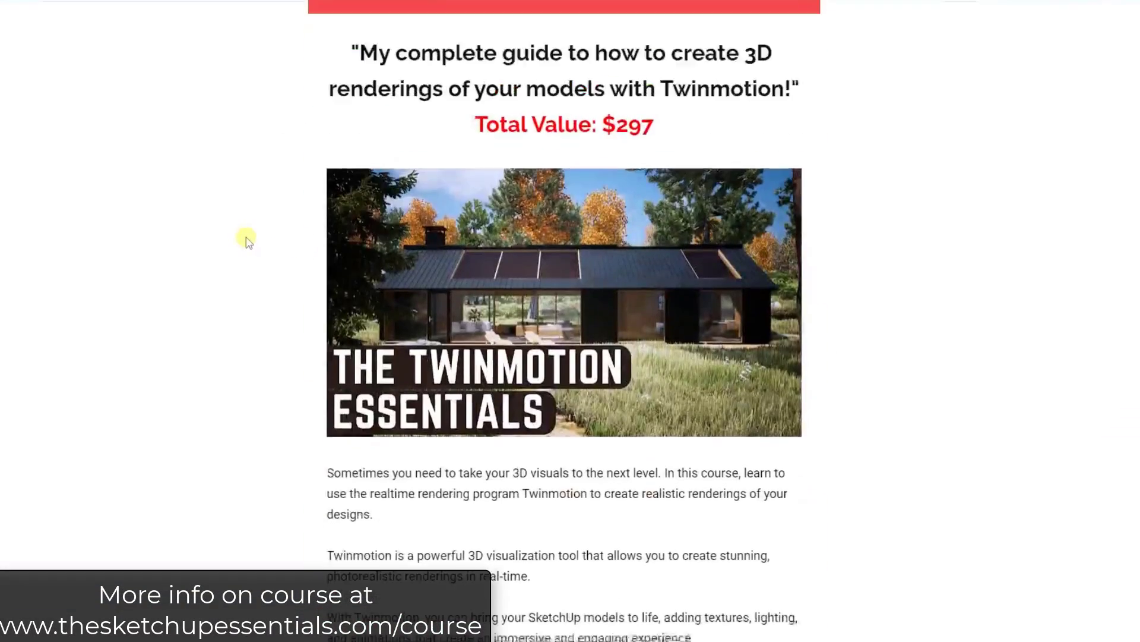
pyautogui.scroll(-2, 582, 146)
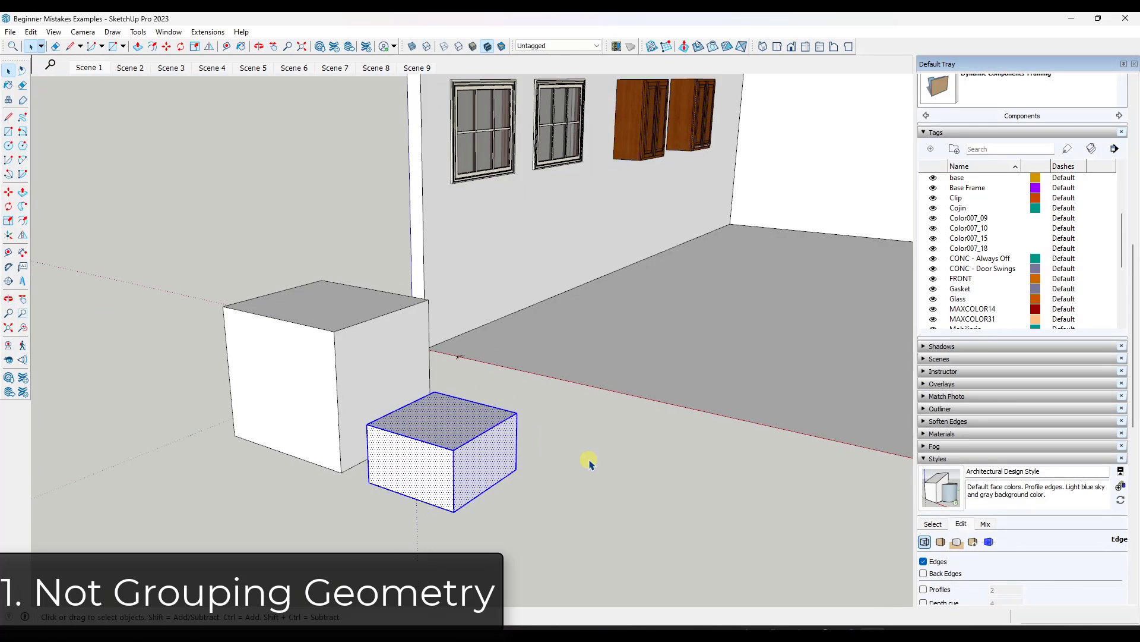
# Try to move a single side face of the small ungrouped box beside the cube.
pyautogui.moveTo(469, 297); pyautogui.dragTo(512, 385, button='middle')
pyautogui.scroll(-3, 436, 361)
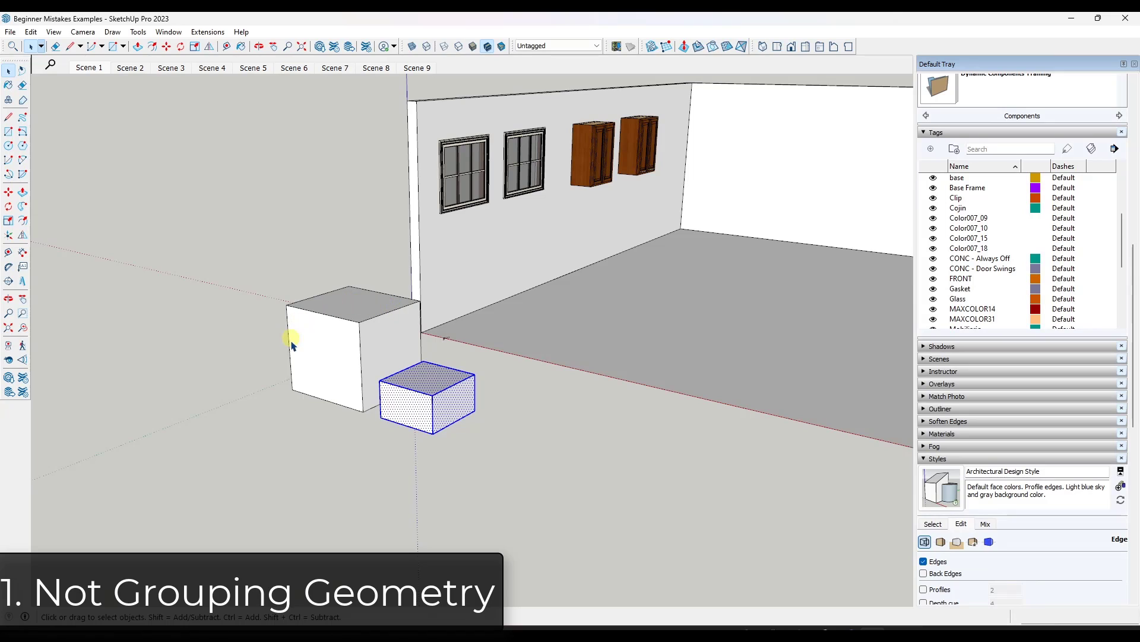
pyautogui.click(447, 397)
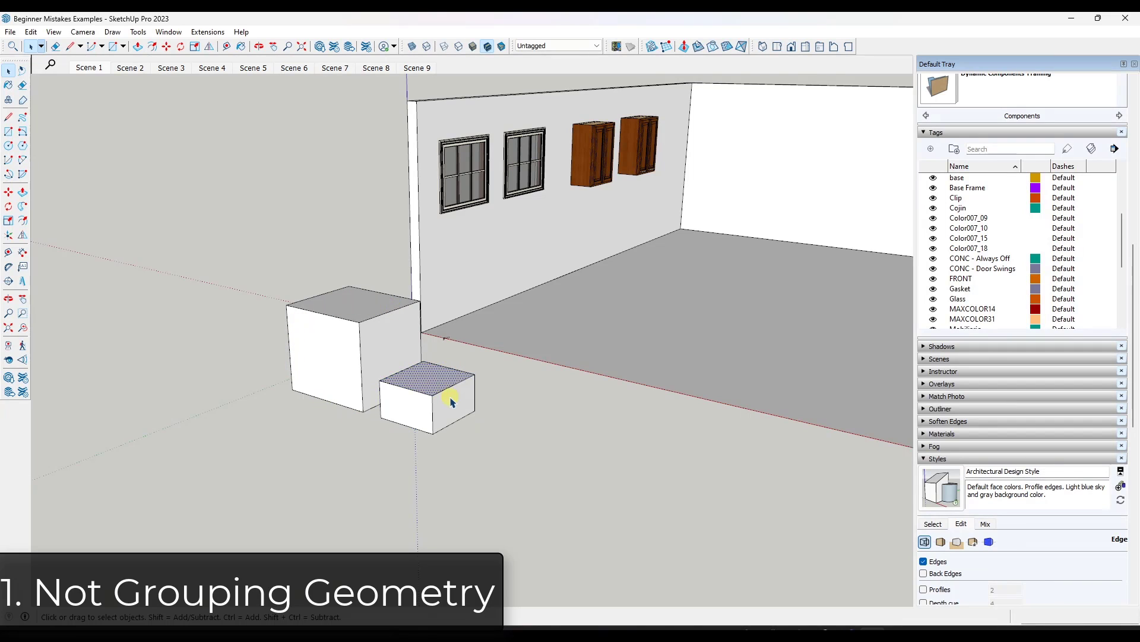
pyautogui.press('m')
pyautogui.click(447, 402)
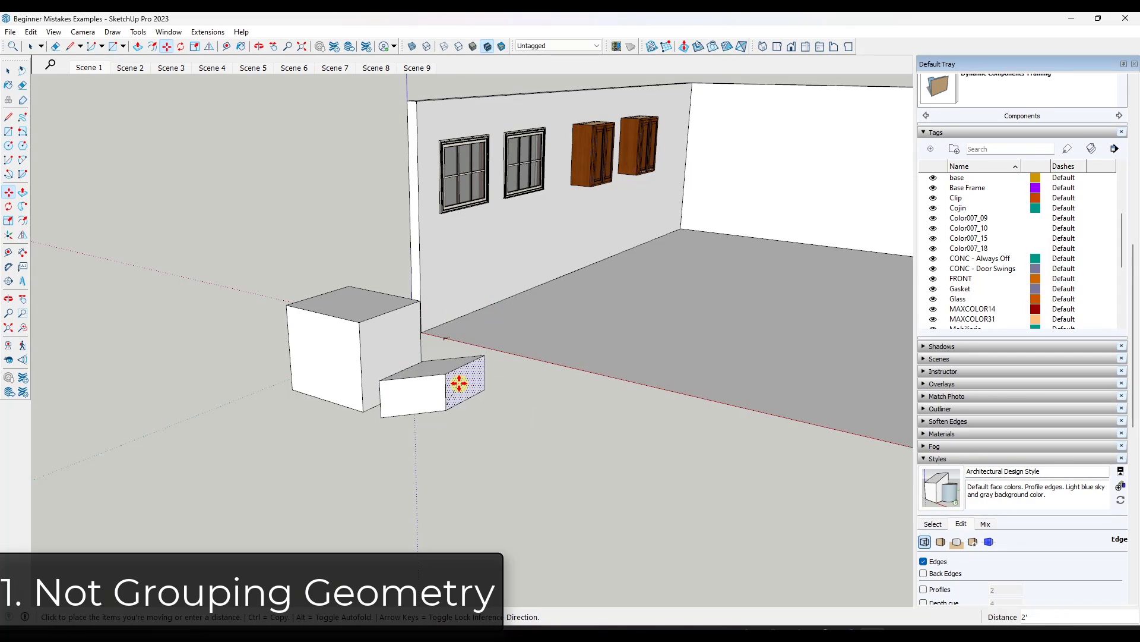
pyautogui.click(448, 378)
pyautogui.moveTo(428, 387); pyautogui.dragTo(563, 365, button='middle')
pyautogui.press('space')
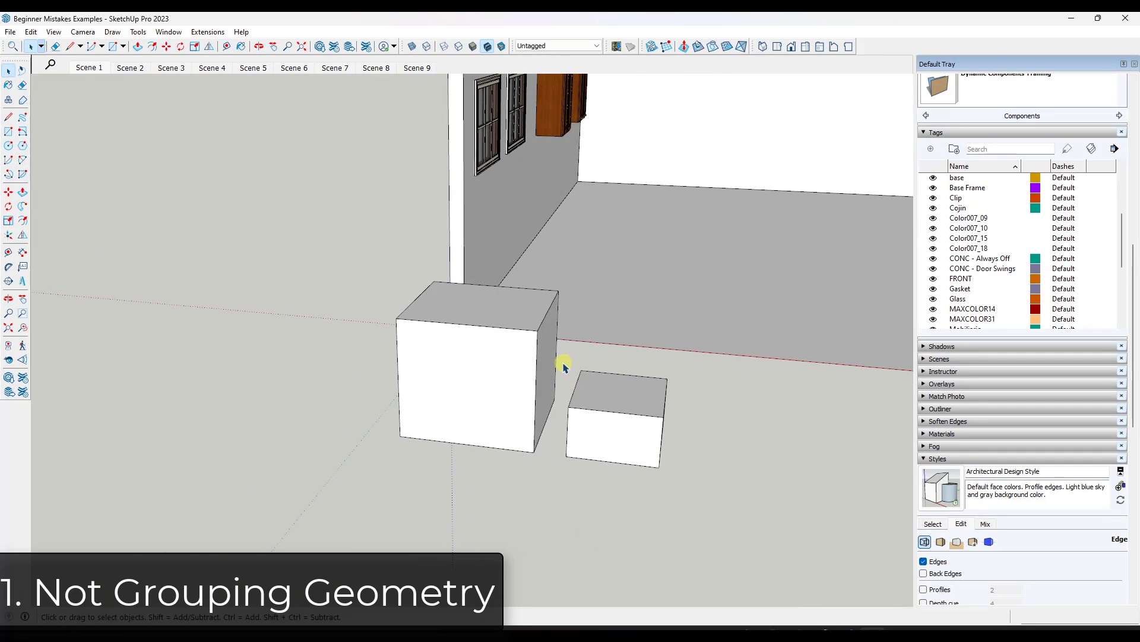
# Select all faces and edges of the small box and try to move it away from the attached cube.
pyautogui.moveTo(692, 432); pyautogui.dragTo(617, 417, button='middle')
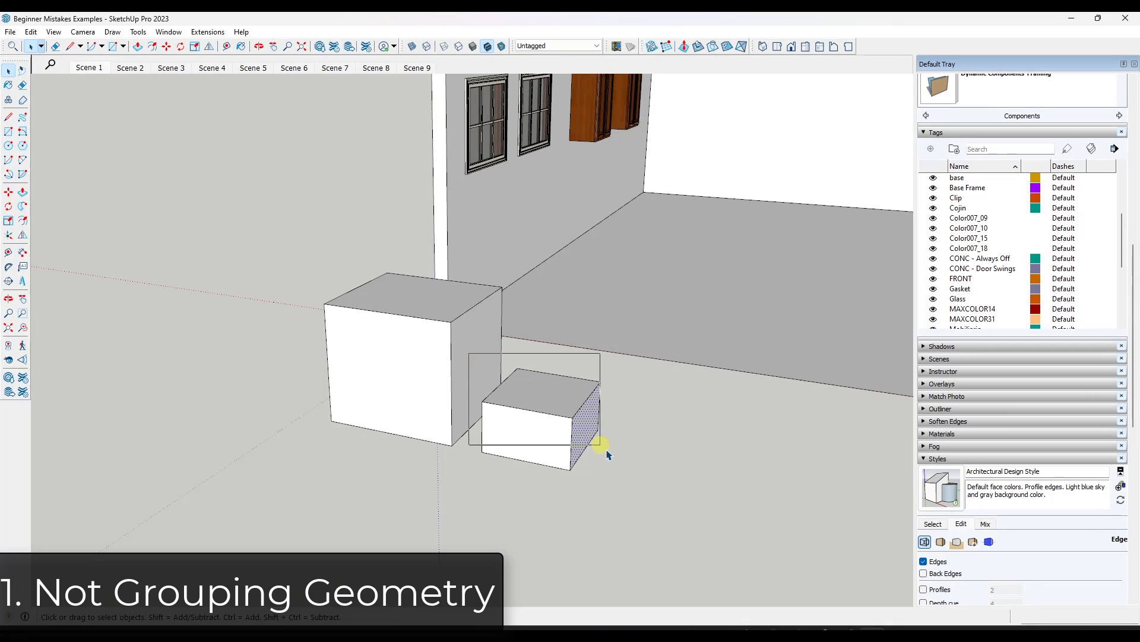
pyautogui.moveTo(641, 490); pyautogui.dragTo(642, 491)
pyautogui.press('m')
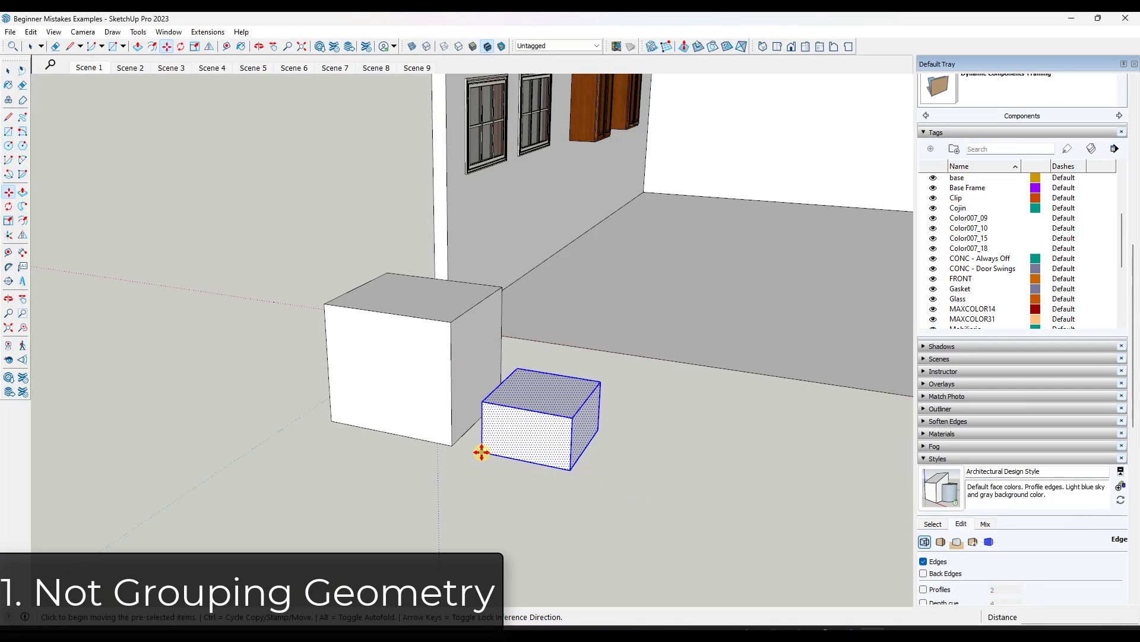
pyautogui.click(482, 452)
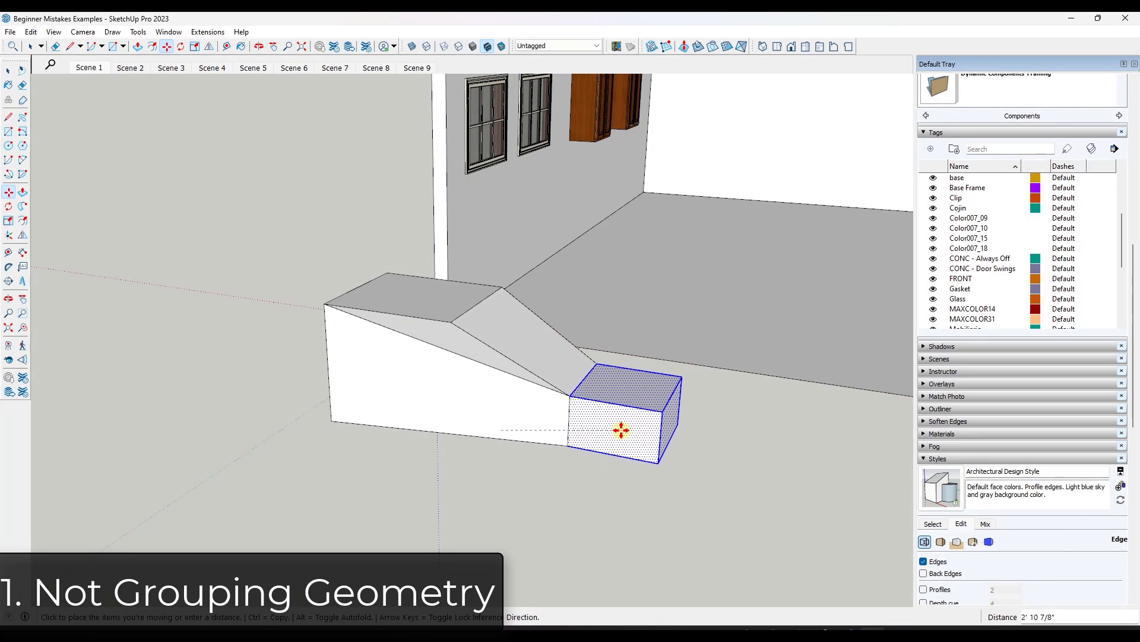
pyautogui.press('Escape')
# Make a group from the selected geometry of the small box.
pyautogui.moveTo(547, 415); pyautogui.dragTo(600, 464, button='middle')
pyautogui.rightClick(581, 353)
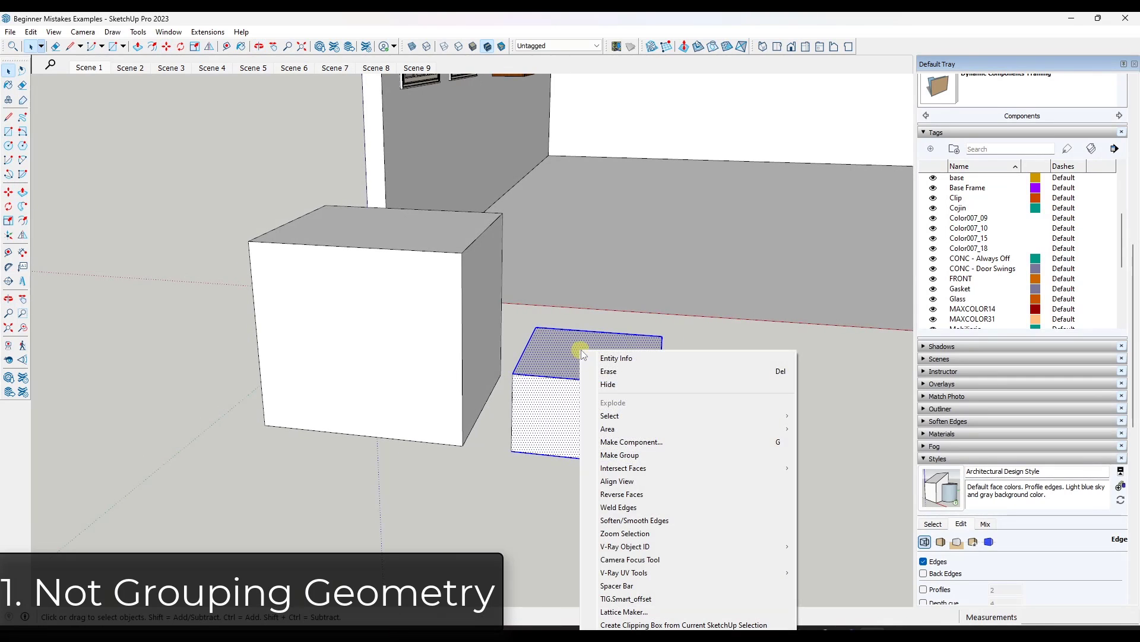
pyautogui.click(620, 455)
# Move the grouped small box about 1' 3" away from the cube.
pyautogui.moveTo(565, 401); pyautogui.dragTo(484, 438, button='middle')
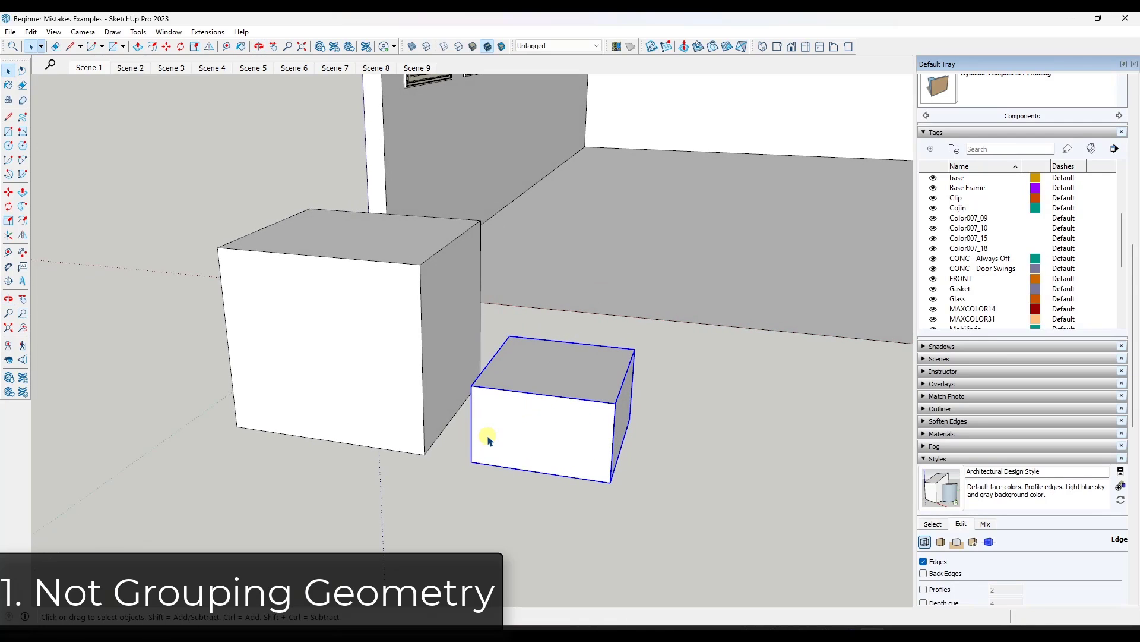
pyautogui.press('m')
pyautogui.click(472, 464)
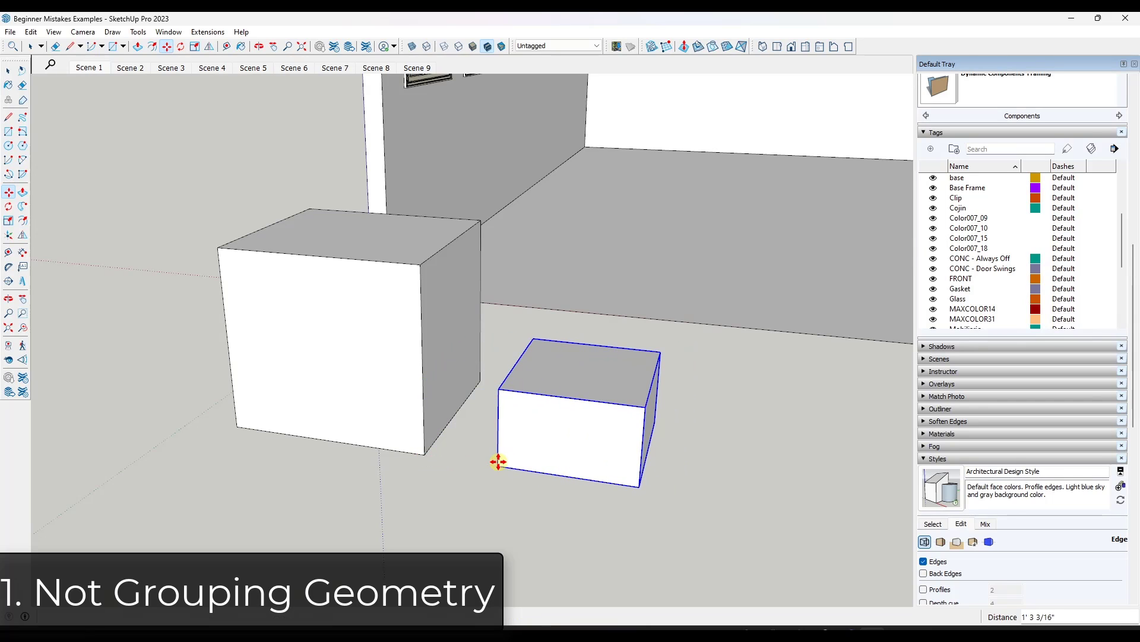
pyautogui.click(499, 461)
# Check how the windows and cabinets on the wall select, comparing grouped objects with loose geometry.
pyautogui.moveTo(598, 407); pyautogui.dragTo(496, 423, button='middle')
pyautogui.scroll(-5, 496, 423)
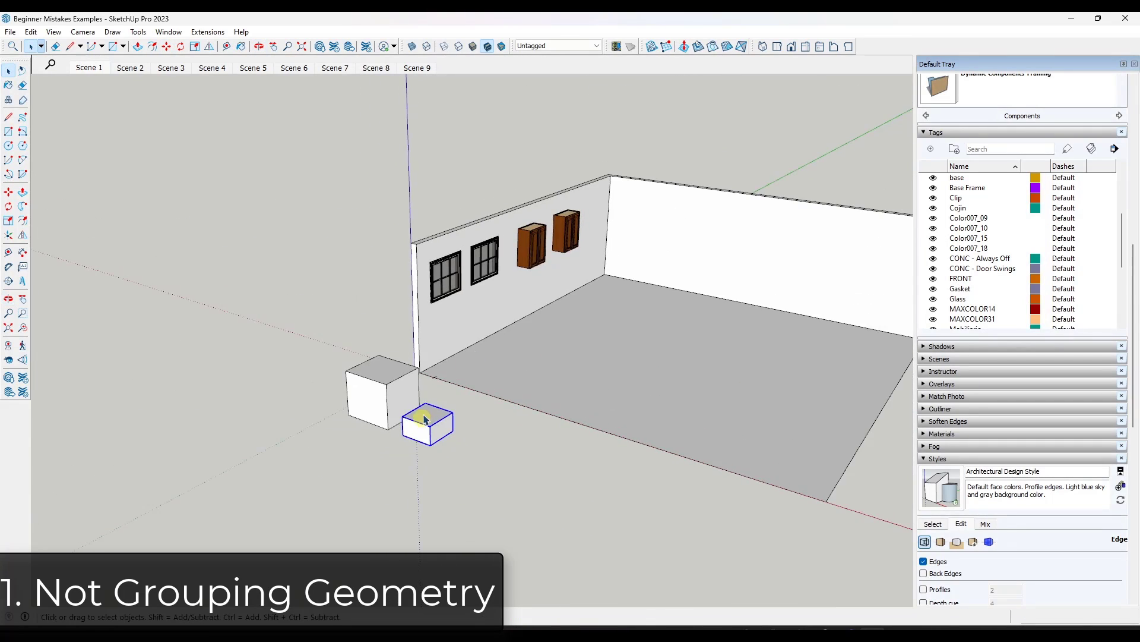
pyautogui.moveTo(425, 423); pyautogui.dragTo(586, 186, button='middle')
pyautogui.scroll(4, 544, 240)
pyautogui.scroll(3, 543, 241)
pyautogui.press('space')
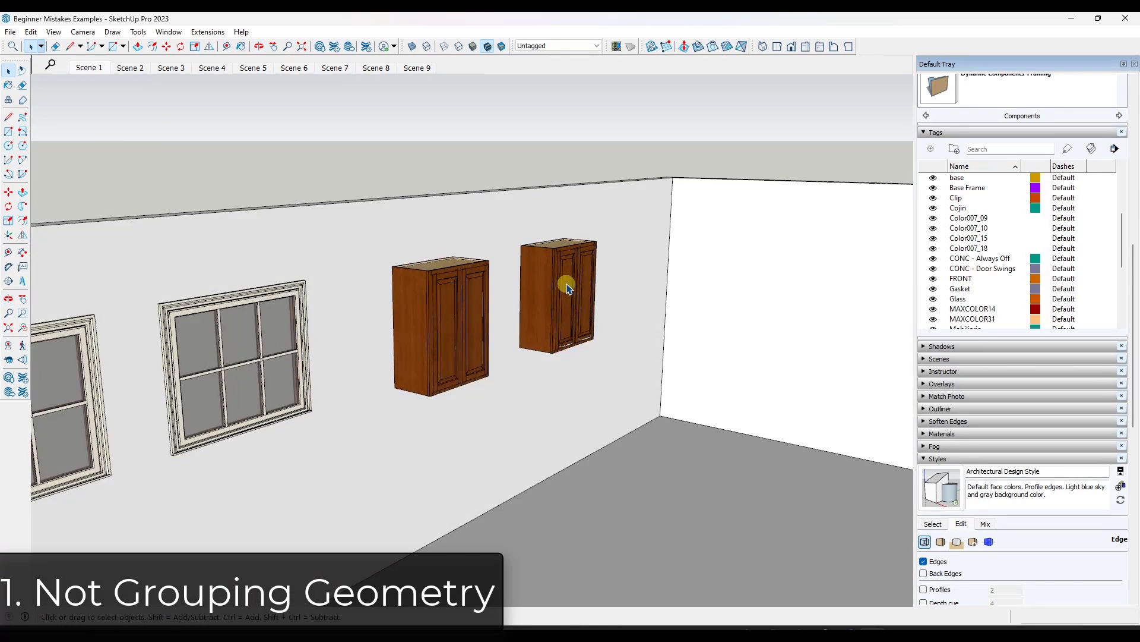
pyautogui.click(536, 261)
pyautogui.click(237, 347)
pyautogui.click(446, 307)
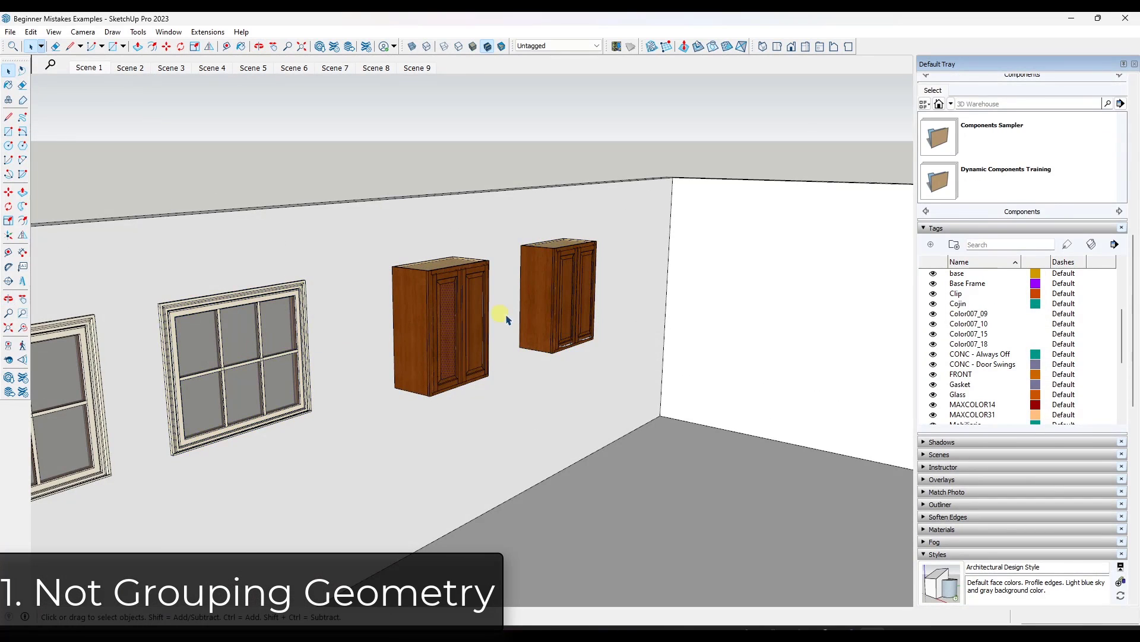
# Try to move the grouped cabinet nearest the room corner upward off the wall as one object.
pyautogui.moveTo(504, 316); pyautogui.dragTo(575, 283, button='middle')
pyautogui.click(575, 284)
pyautogui.press('m')
pyautogui.click(580, 287)
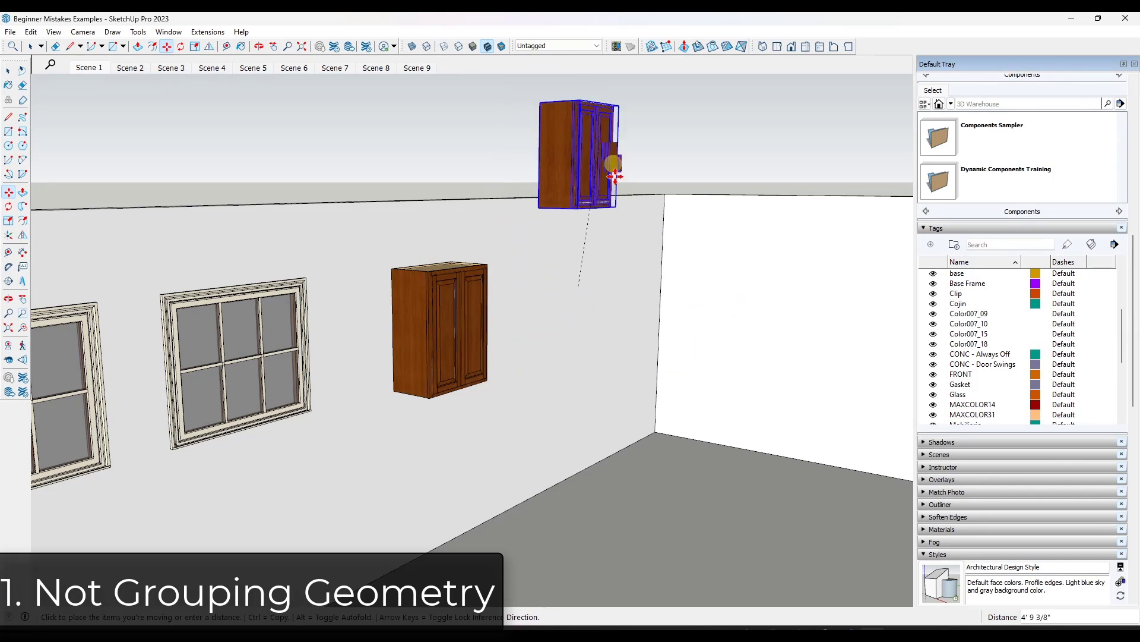
pyautogui.press('space')
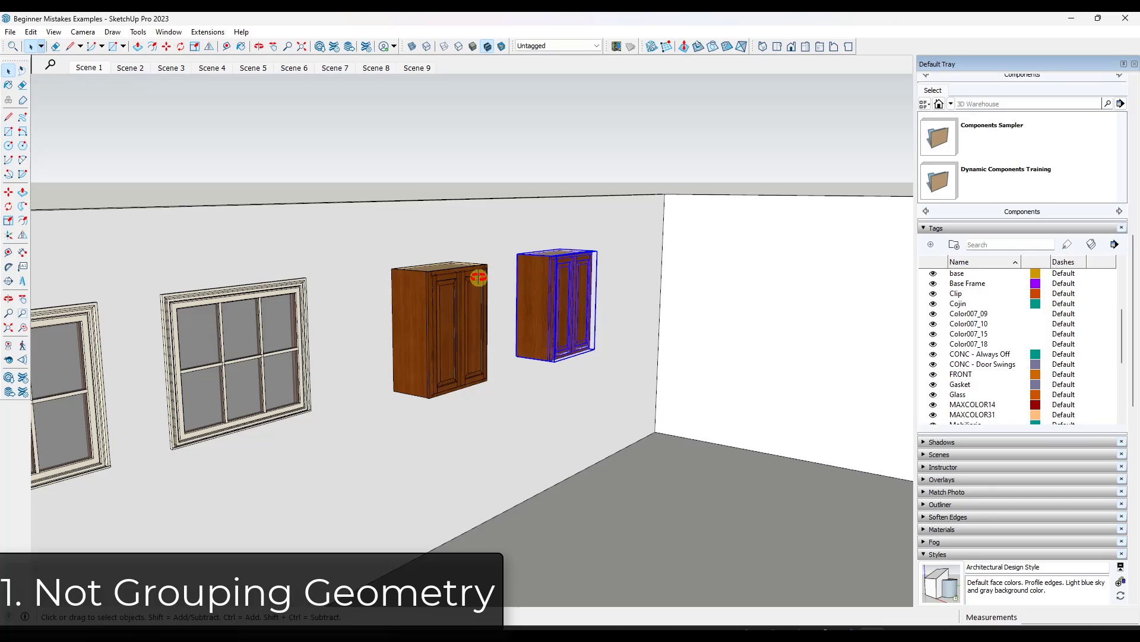
# Try to move a single door panel face of the ungrouped cabinet beside the window.
pyautogui.moveTo(479, 277); pyautogui.dragTo(389, 293, button='middle')
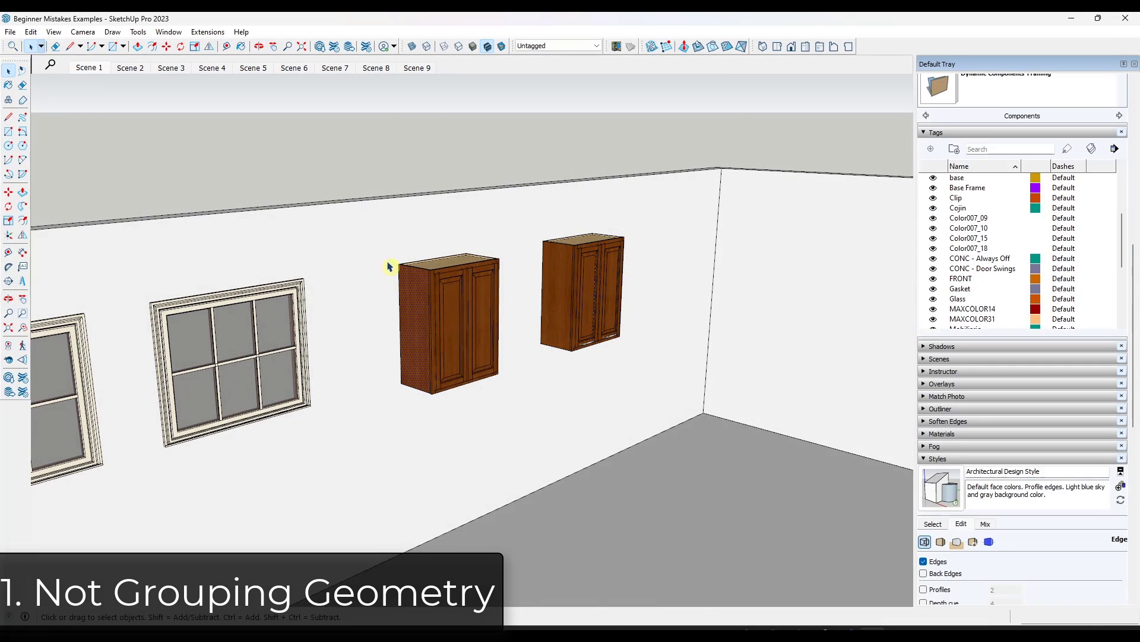
pyautogui.moveTo(396, 288); pyautogui.dragTo(522, 428)
pyautogui.scroll(4, 432, 306)
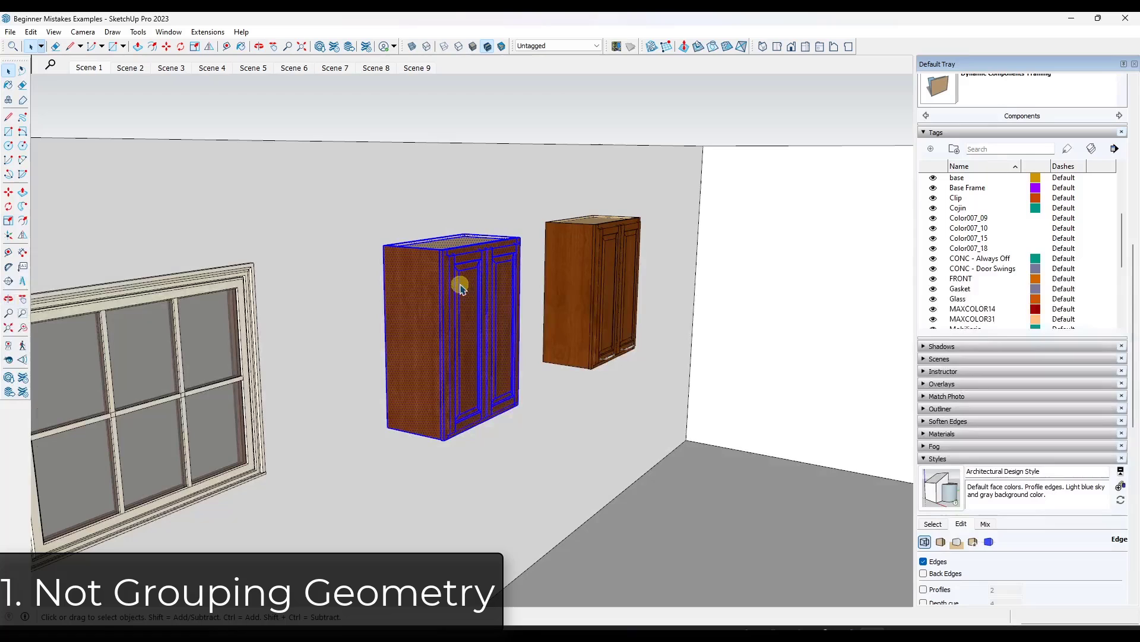
pyautogui.click(461, 287)
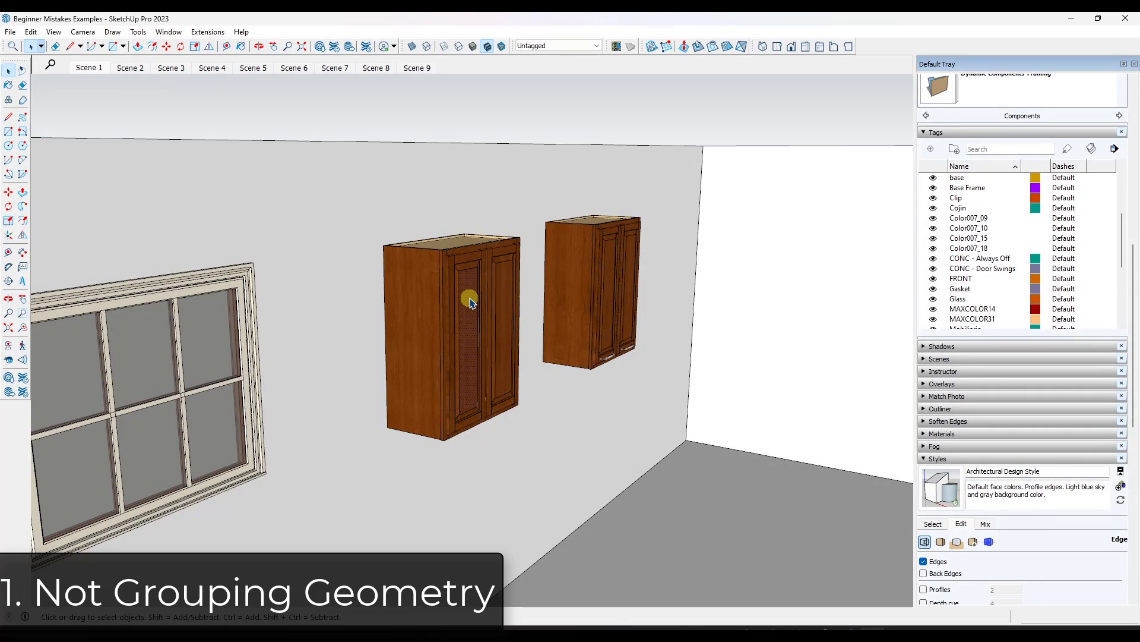
pyautogui.press('m')
pyautogui.click(475, 291)
pyautogui.press('Escape')
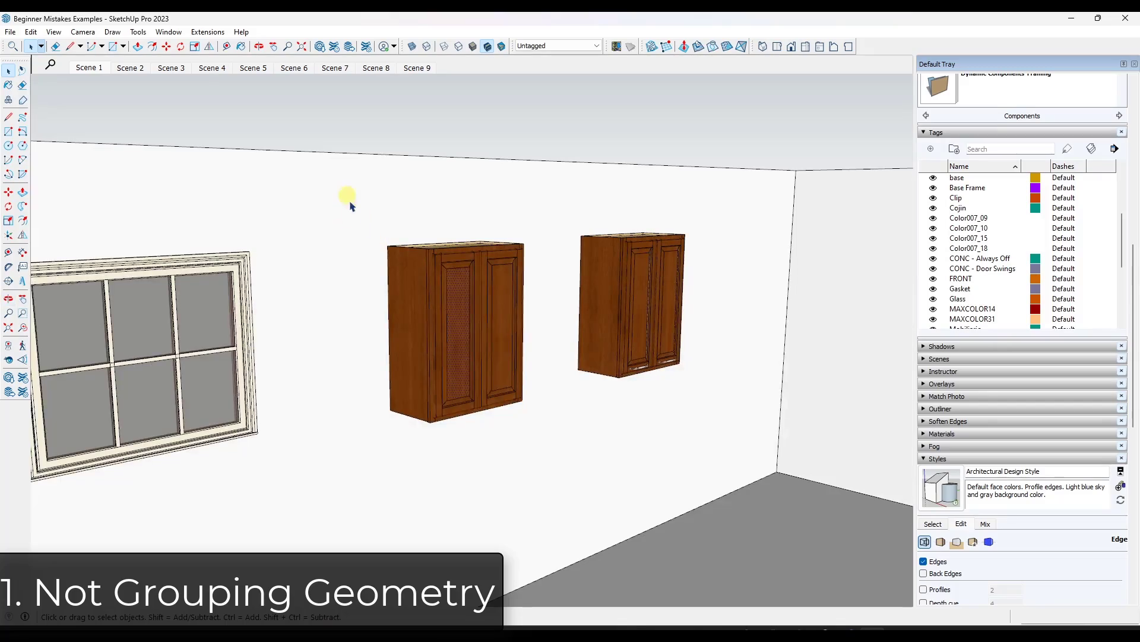
# Select the whole ungrouped cabinet beside the window and try to move it away from the wall.
pyautogui.moveTo(350, 207); pyautogui.dragTo(562, 451)
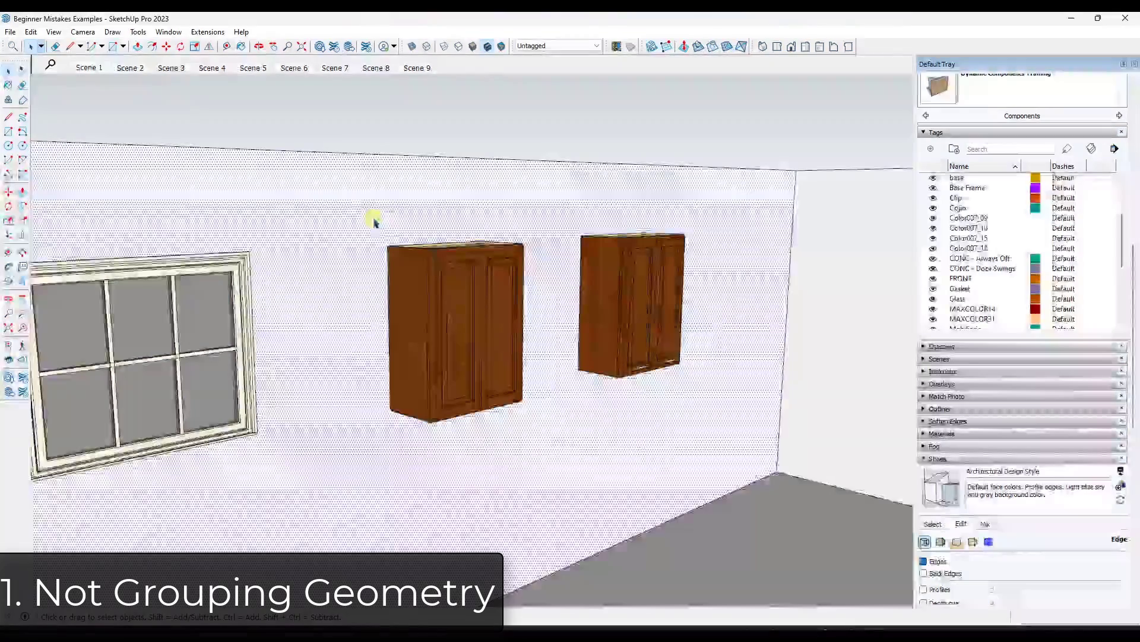
pyautogui.moveTo(387, 204); pyautogui.dragTo(567, 476)
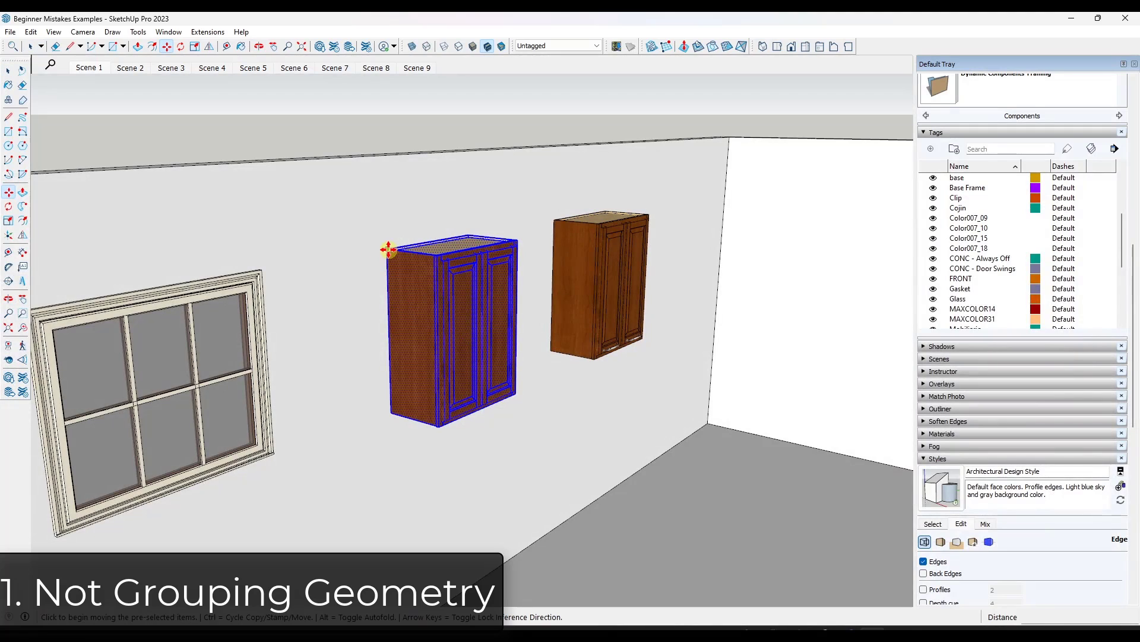
pyautogui.click(387, 250)
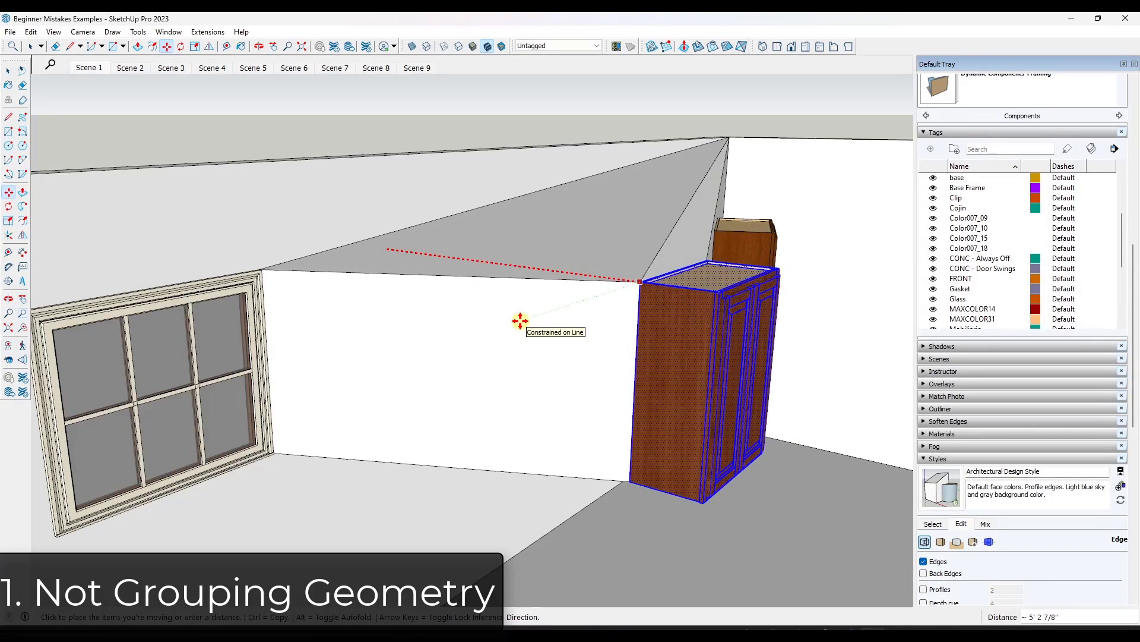
pyautogui.press('space')
# Select the whole ungrouped cabinet beside the window and make it a group.
pyautogui.moveTo(505, 307); pyautogui.dragTo(392, 253, button='middle')
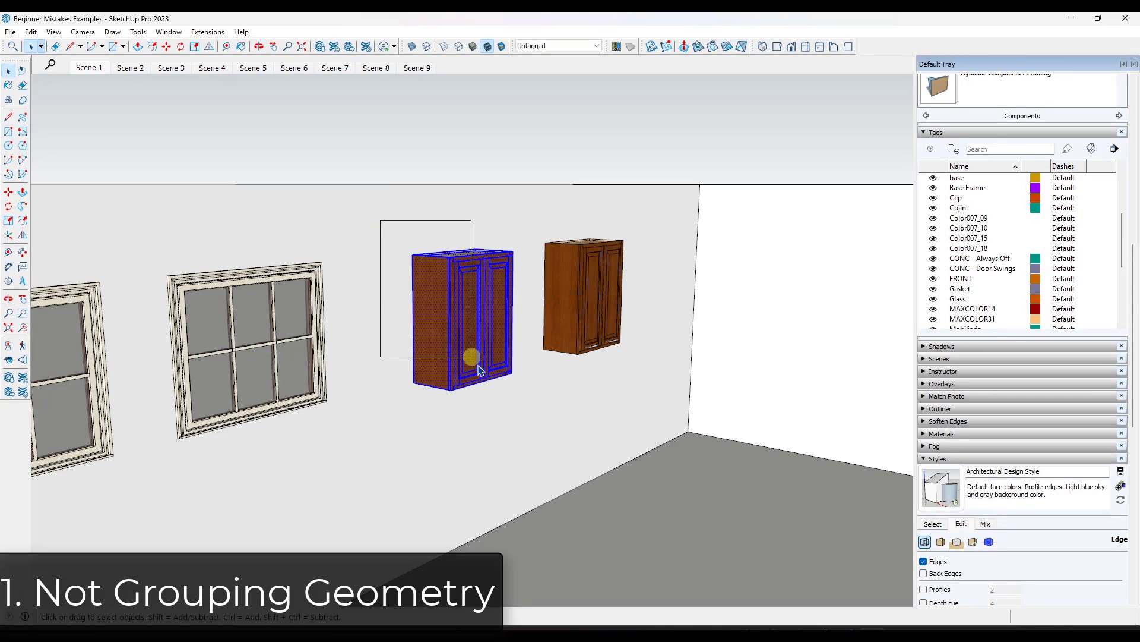
pyautogui.moveTo(478, 366); pyautogui.dragTo(483, 373)
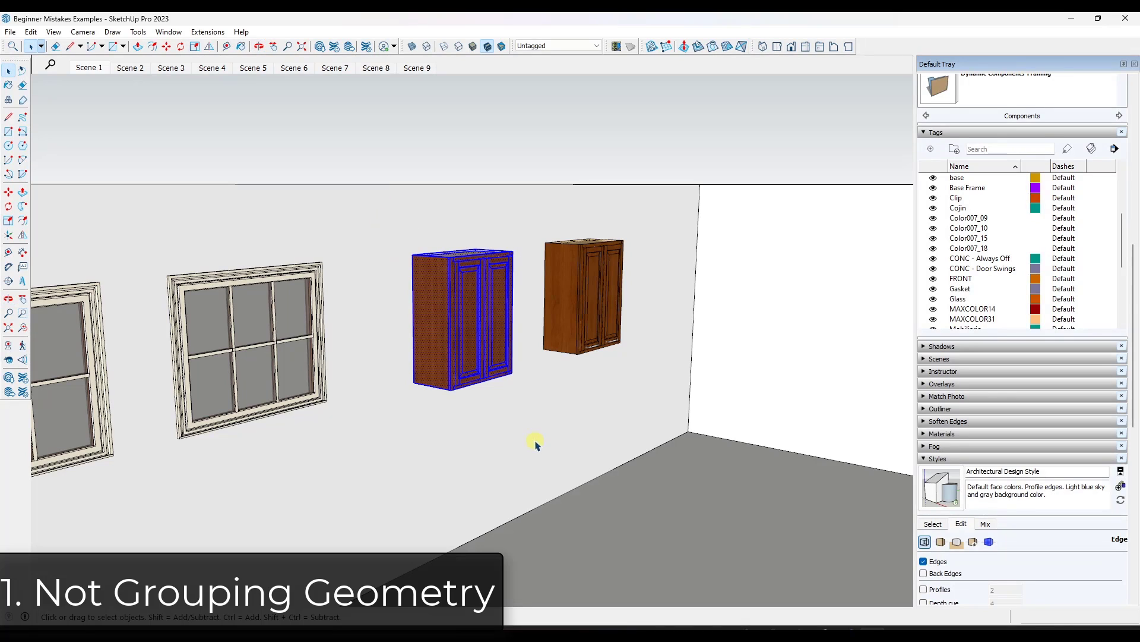
pyautogui.rightClick(501, 307)
pyautogui.click(522, 396)
# Try to move the newly grouped cabinet beside the window away from the wall by its upper corner.
pyautogui.moveTo(445, 286); pyautogui.dragTo(463, 311, button='middle')
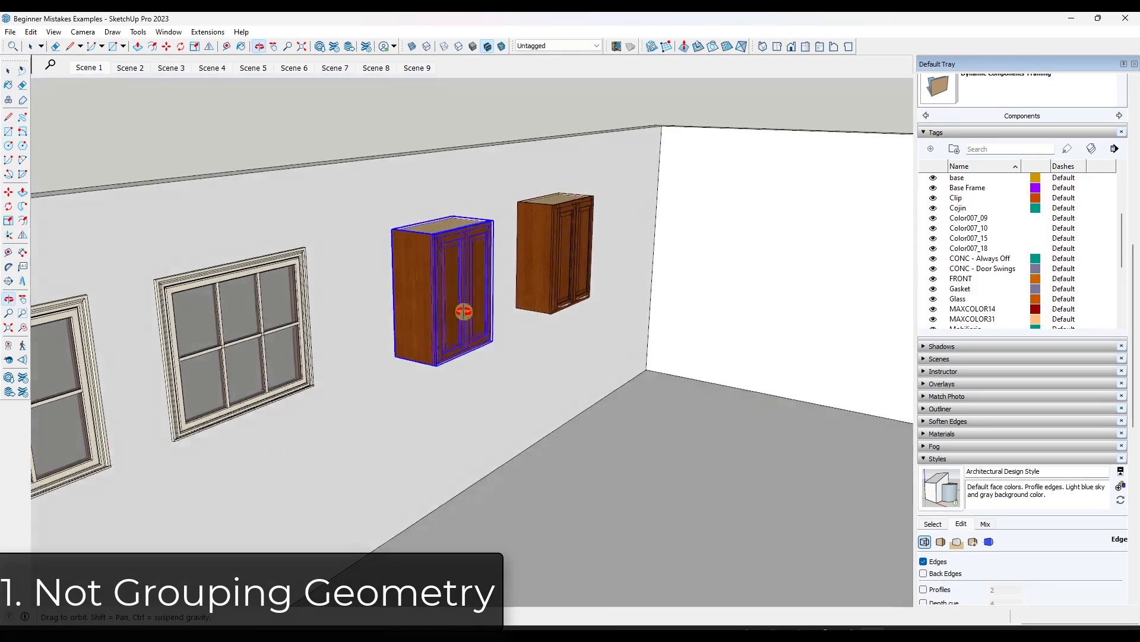
pyautogui.scroll(3, 386, 224)
pyautogui.press('m')
pyautogui.click(385, 219)
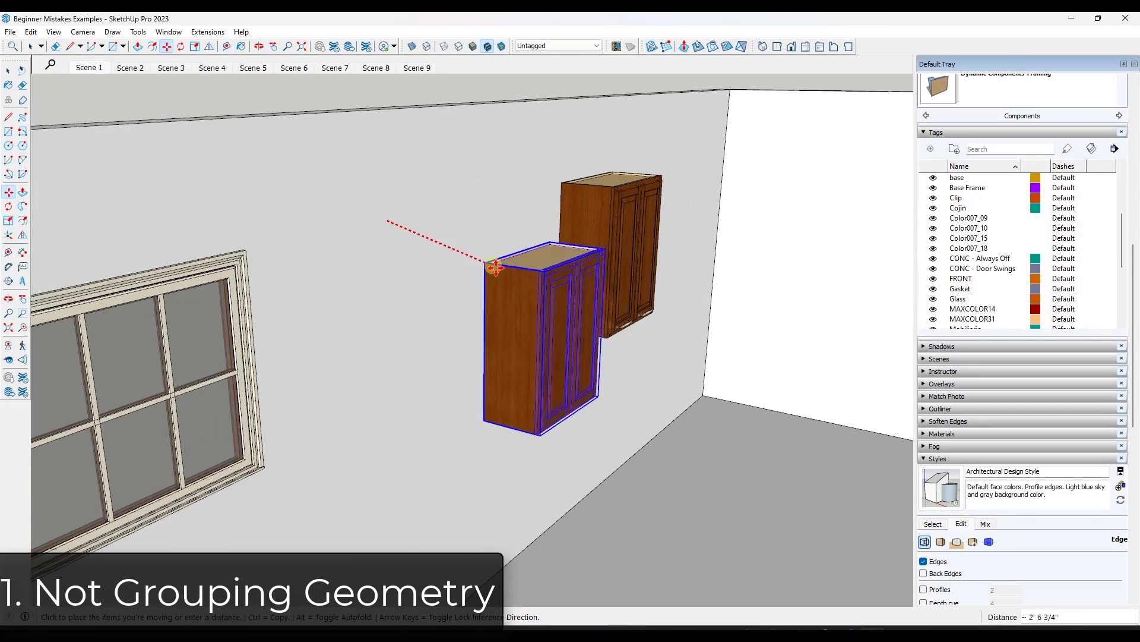
pyautogui.click(383, 200)
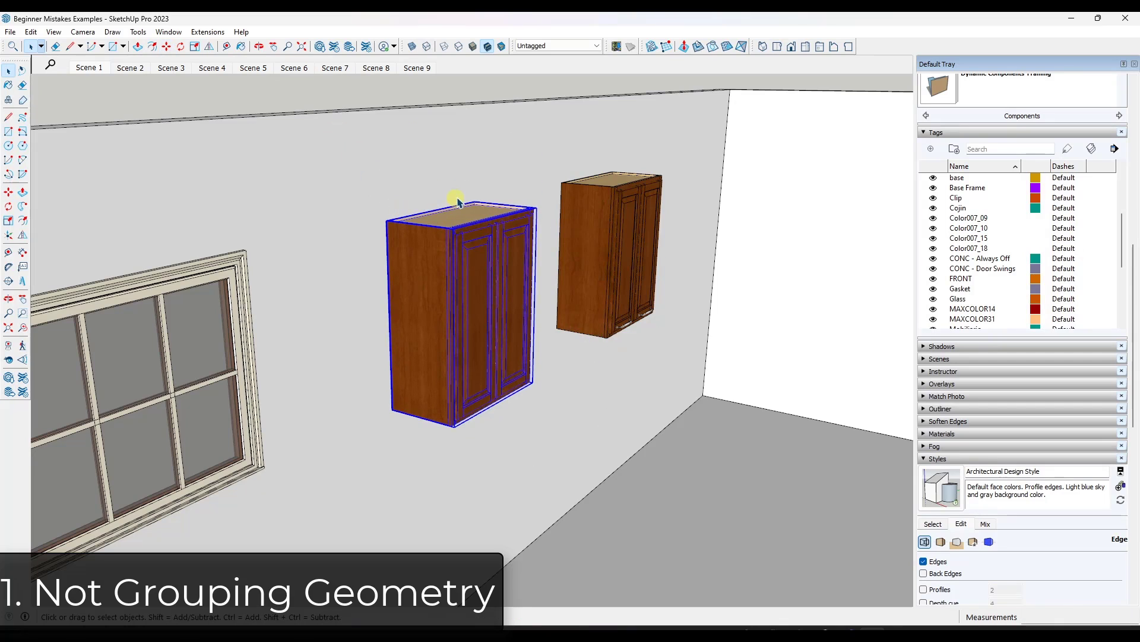
pyautogui.press('space')
# Select the window nearest the cabinets as one object and try to move it out of the wall.
pyautogui.scroll(-5, 453, 190)
pyautogui.scroll(1, 269, 351)
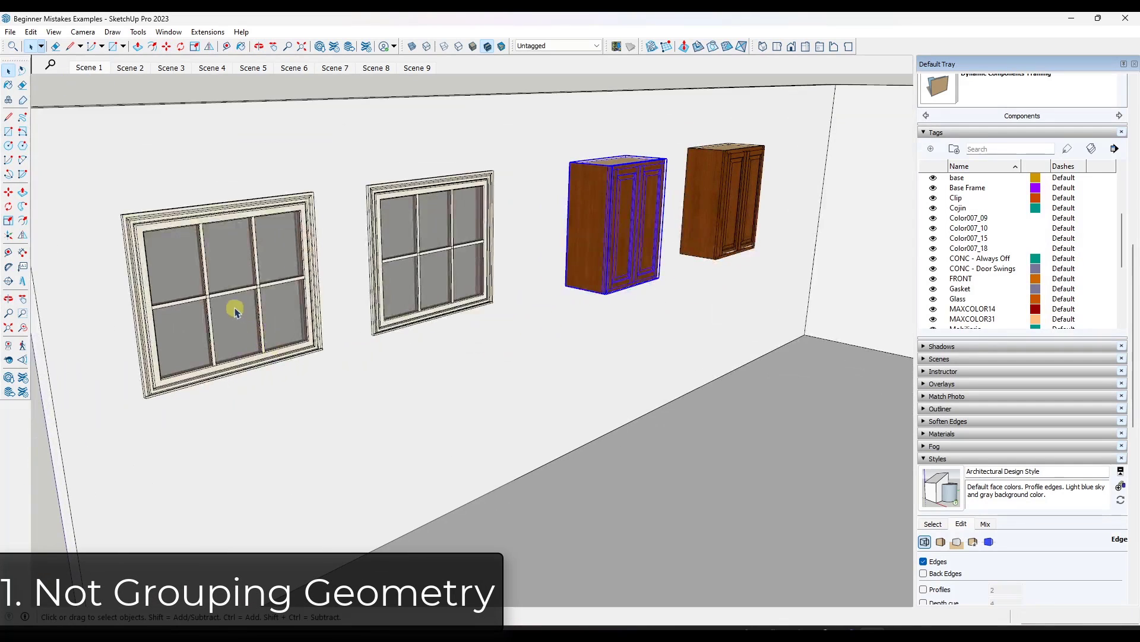
pyautogui.click(235, 306)
pyautogui.click(390, 295)
pyautogui.moveTo(402, 293); pyautogui.dragTo(330, 255, button='middle')
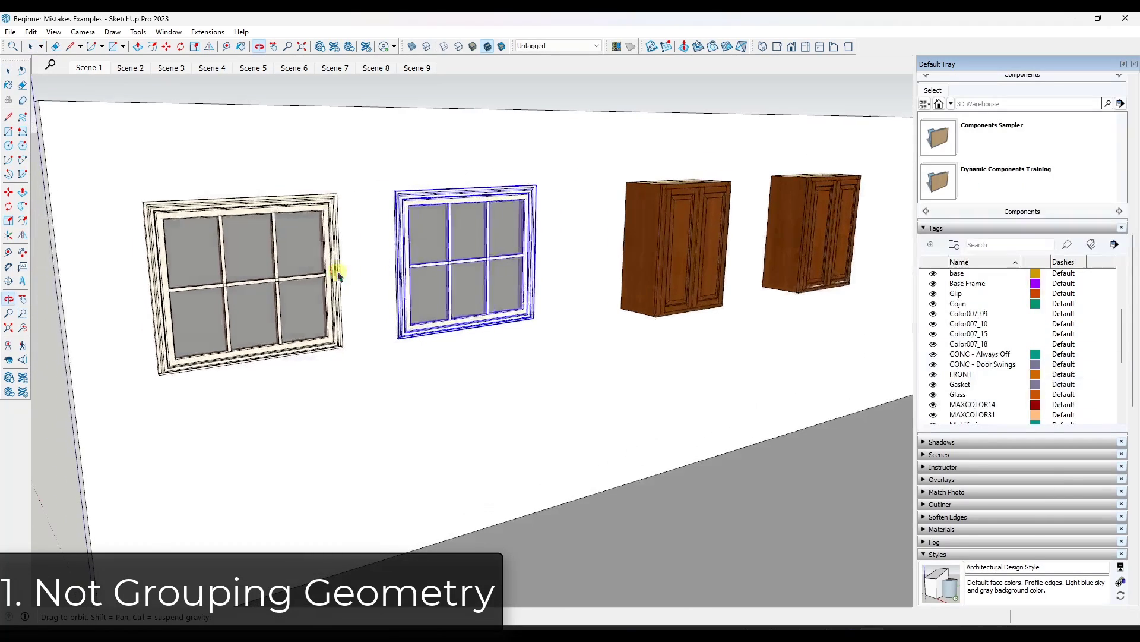
pyautogui.scroll(1, 380, 222)
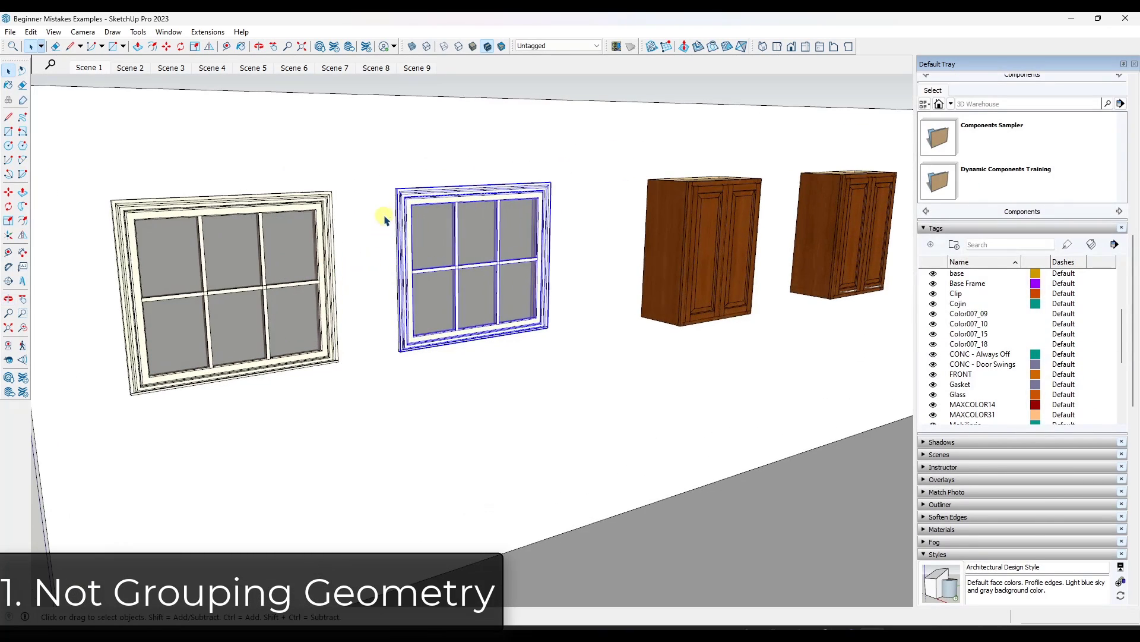
pyautogui.press('m')
pyautogui.click(425, 251)
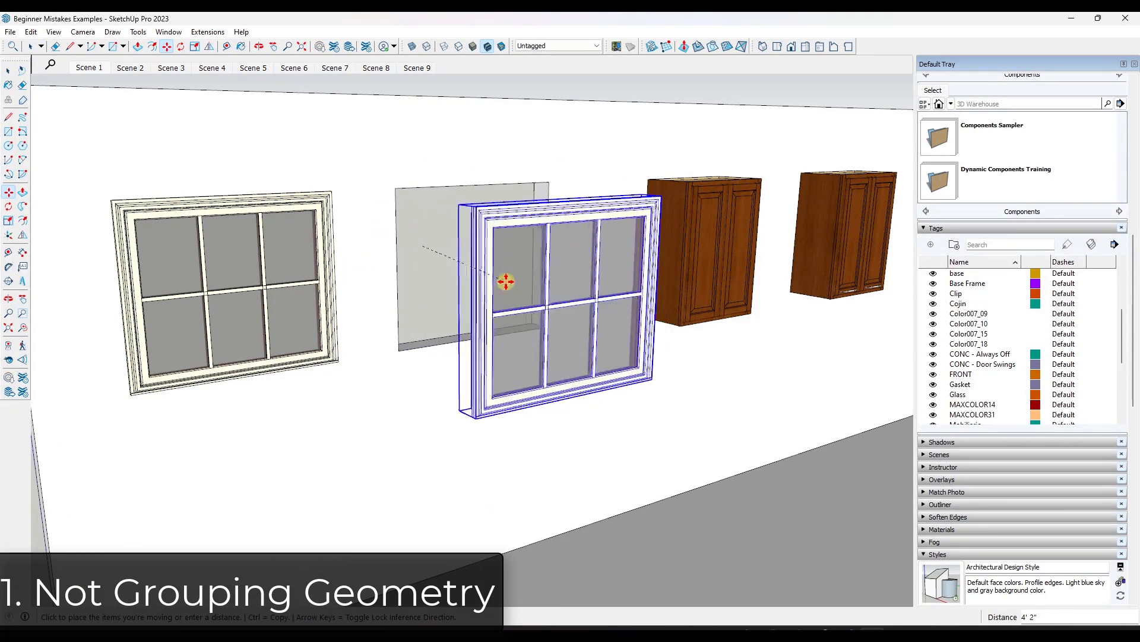
pyautogui.press('Escape')
pyautogui.press('space')
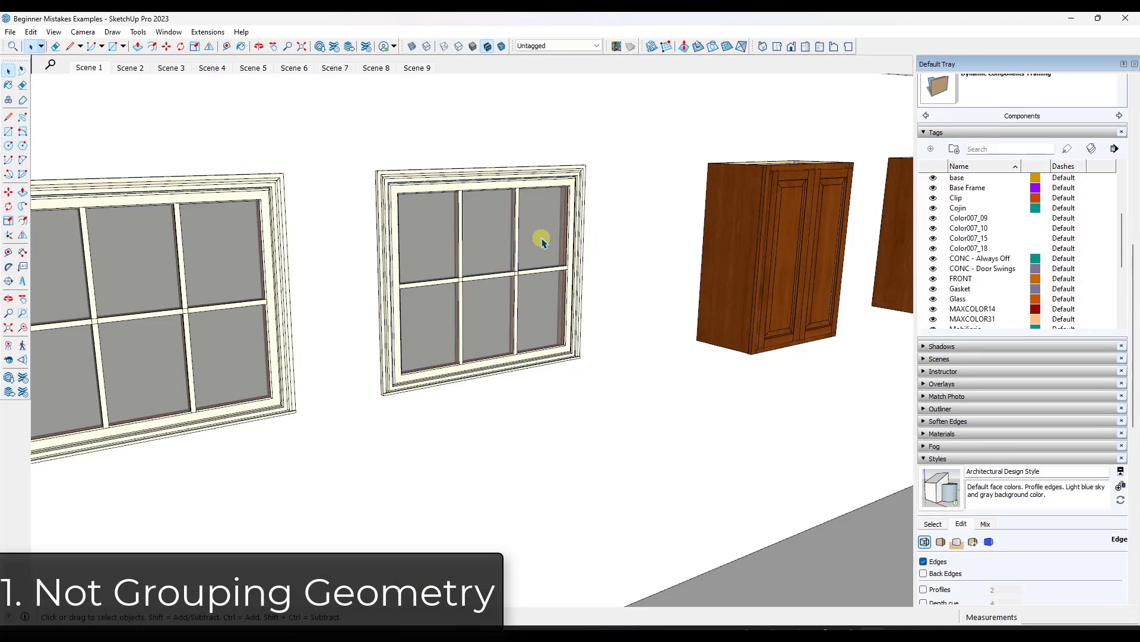
# Compare selecting the window nearest the cabinets with selecting a single pane of the ungrouped window.
pyautogui.click(544, 238)
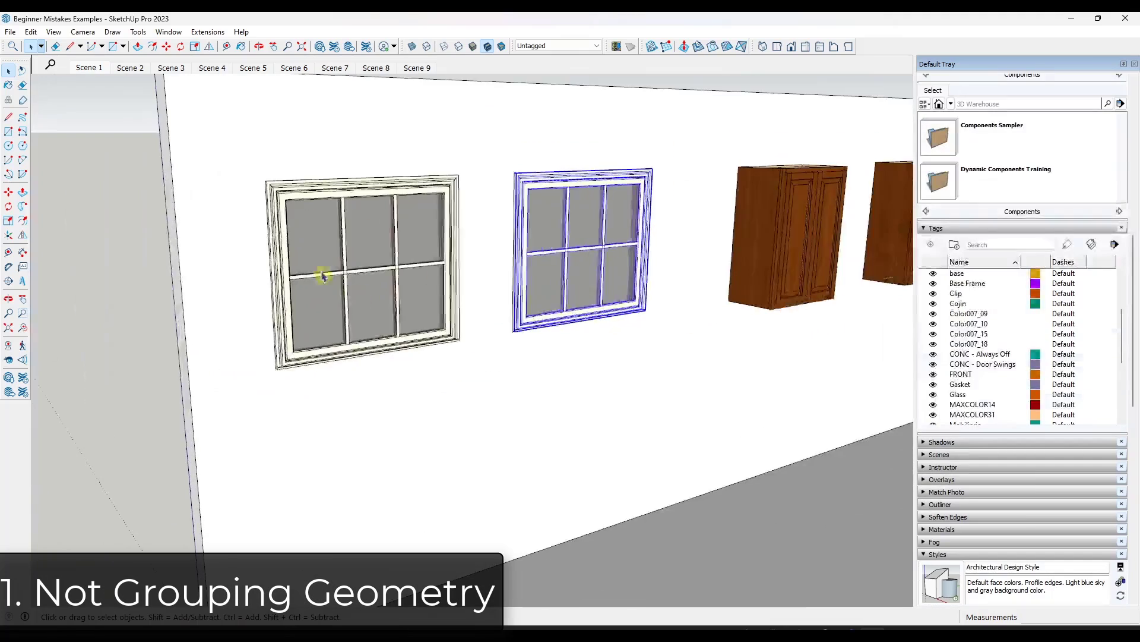
pyautogui.click(334, 250)
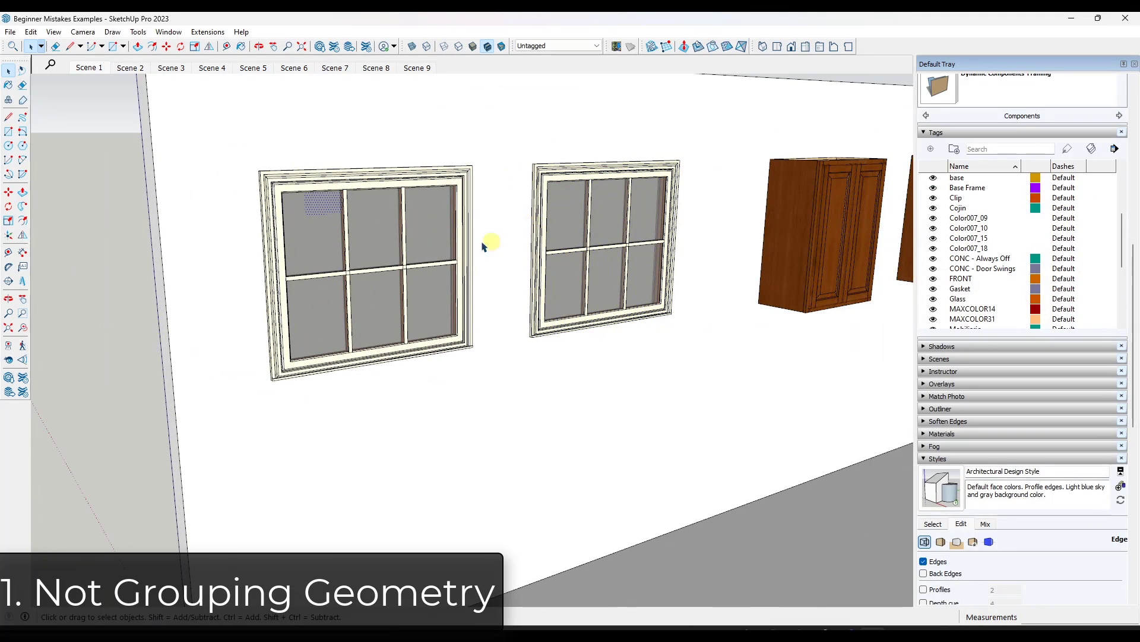
pyautogui.moveTo(313, 207); pyautogui.dragTo(279, 205, button='middle')
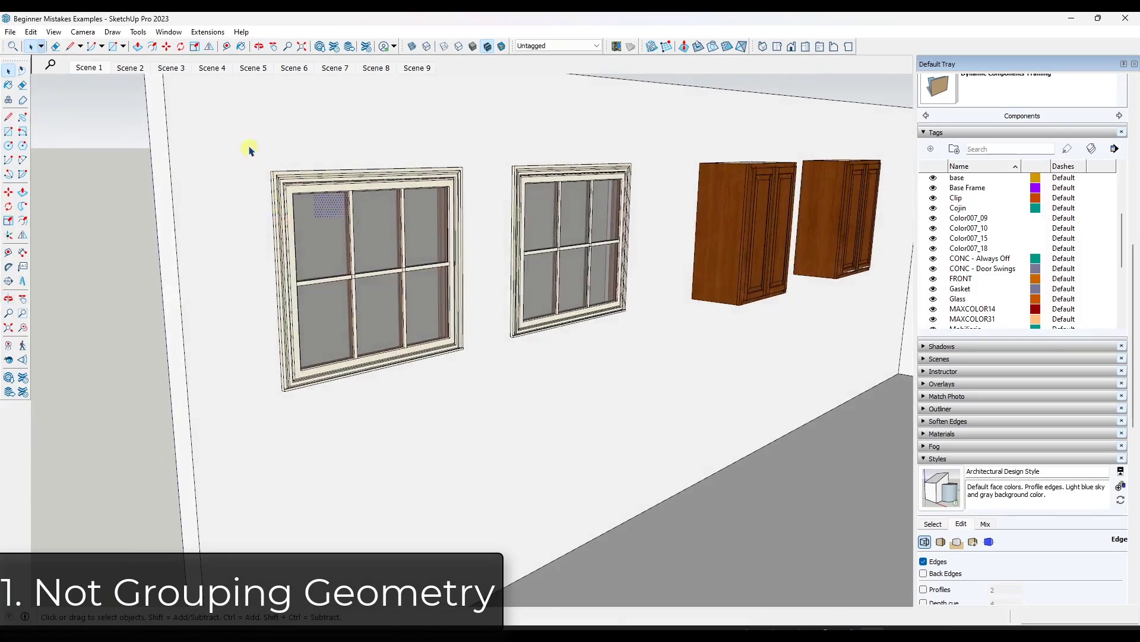
# Select only part of the ungrouped window farthest from the cabinets and try to move it out of the wall.
pyautogui.moveTo(246, 139); pyautogui.dragTo(397, 468)
pyautogui.press('m')
pyautogui.click(336, 307)
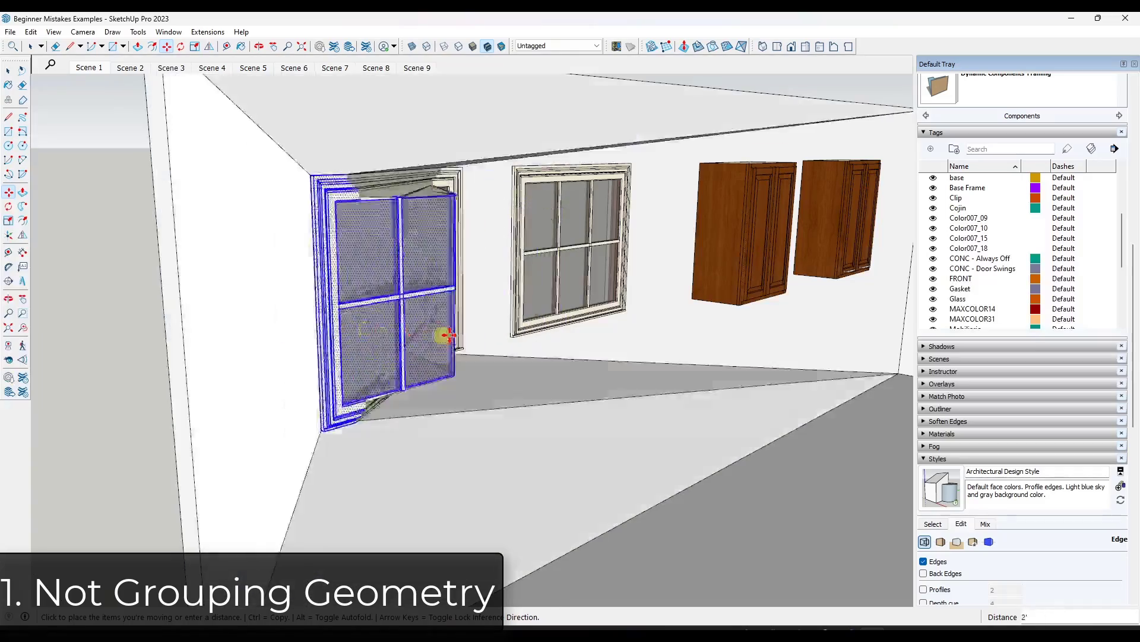
pyautogui.press('Escape')
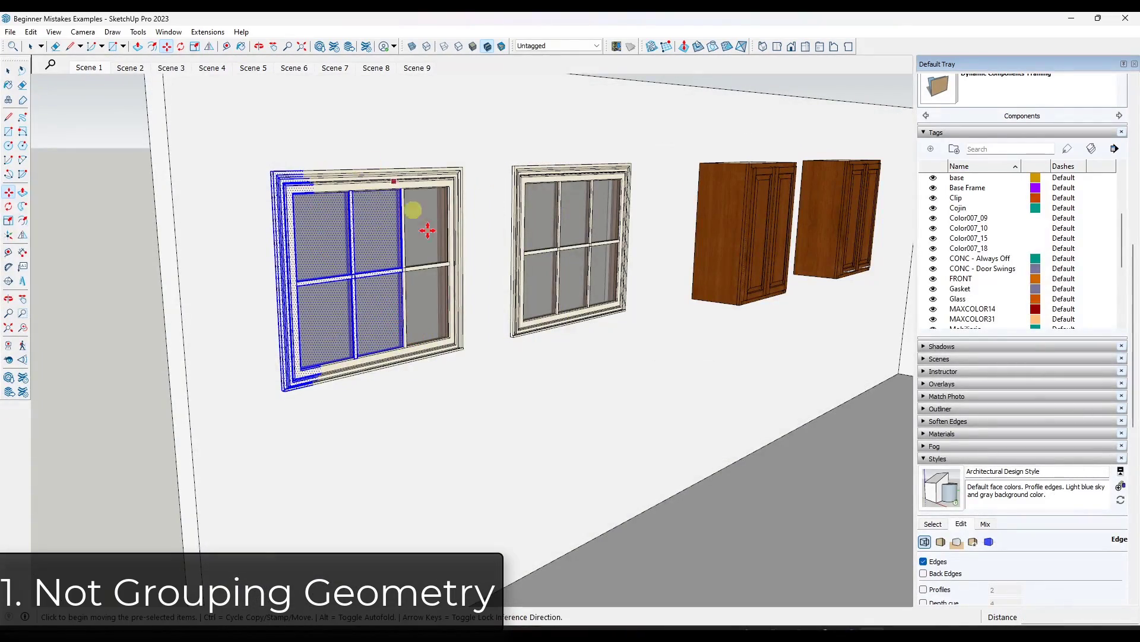
pyautogui.press('space')
# Select the room's connected wall geometry with the ungrouped window, exclude the floor face, and make the selection a group.
pyautogui.scroll(-5, 419, 235)
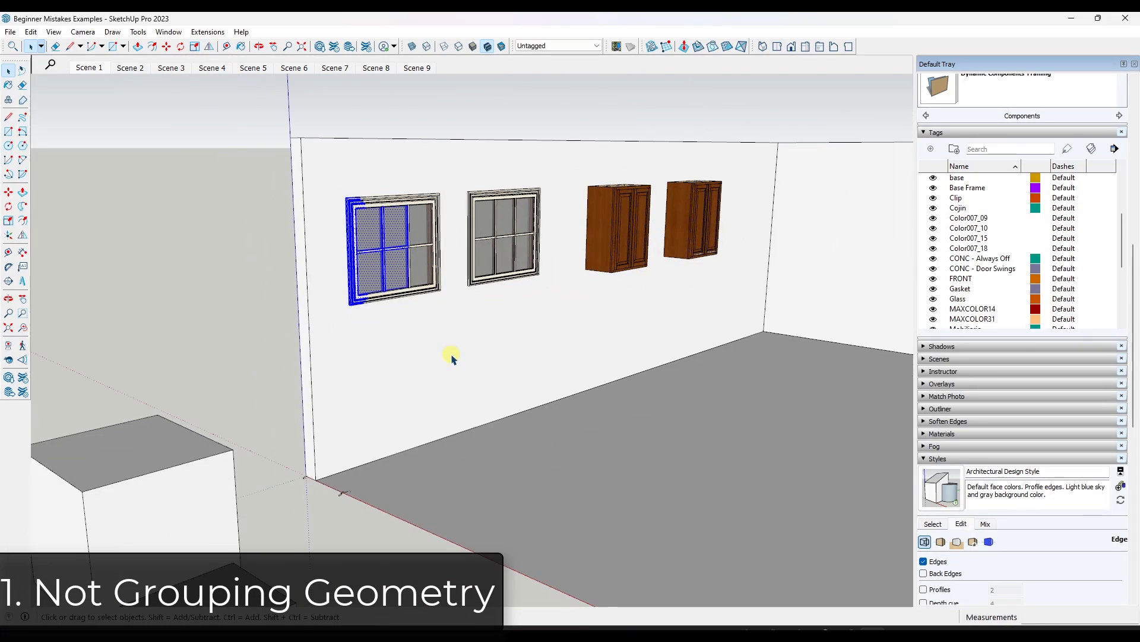
pyautogui.scroll(3, 599, 348)
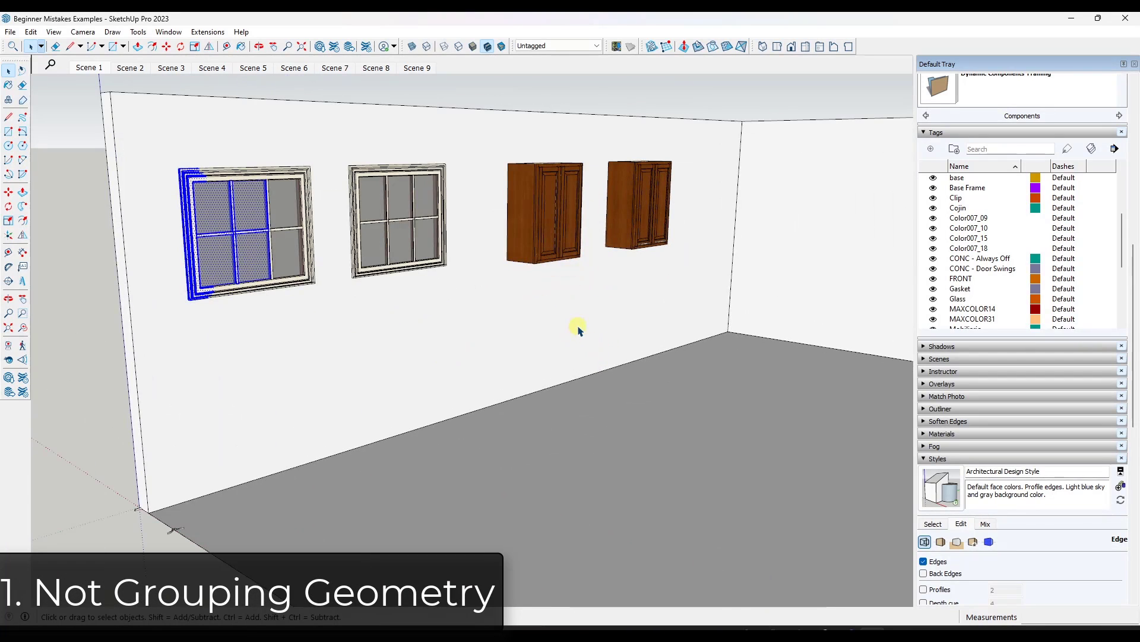
pyautogui.scroll(-3, 578, 330)
pyautogui.scroll(-2, 569, 315)
pyautogui.tripleClick(558, 316)
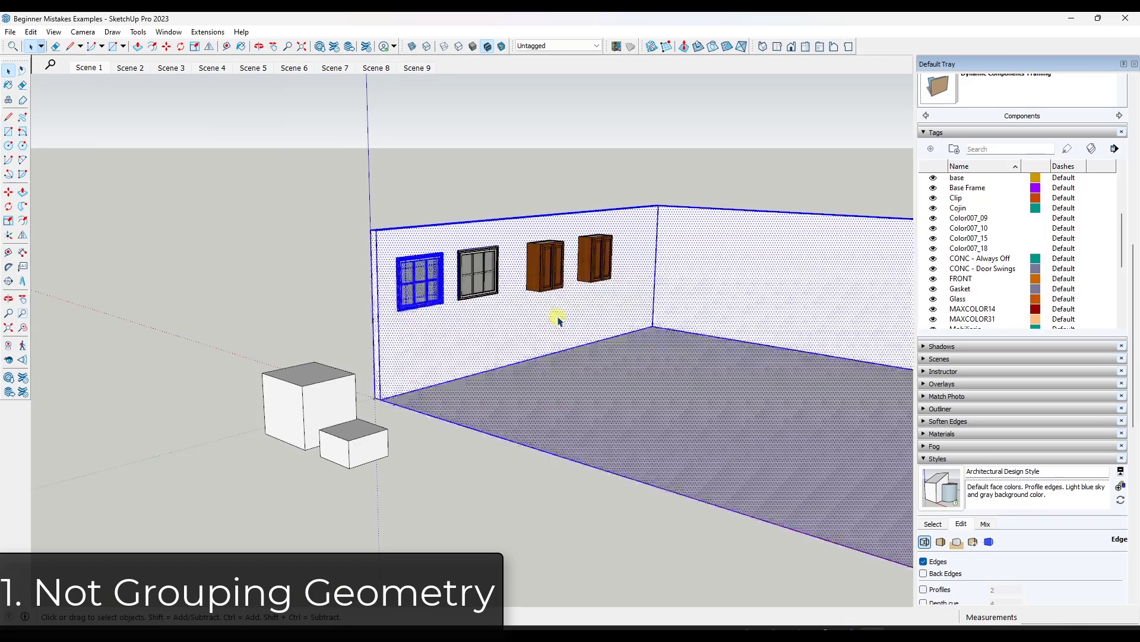
pyautogui.keyDown('shift'); pyautogui.click(627, 397); pyautogui.keyUp('shift')
pyautogui.rightClick(503, 310)
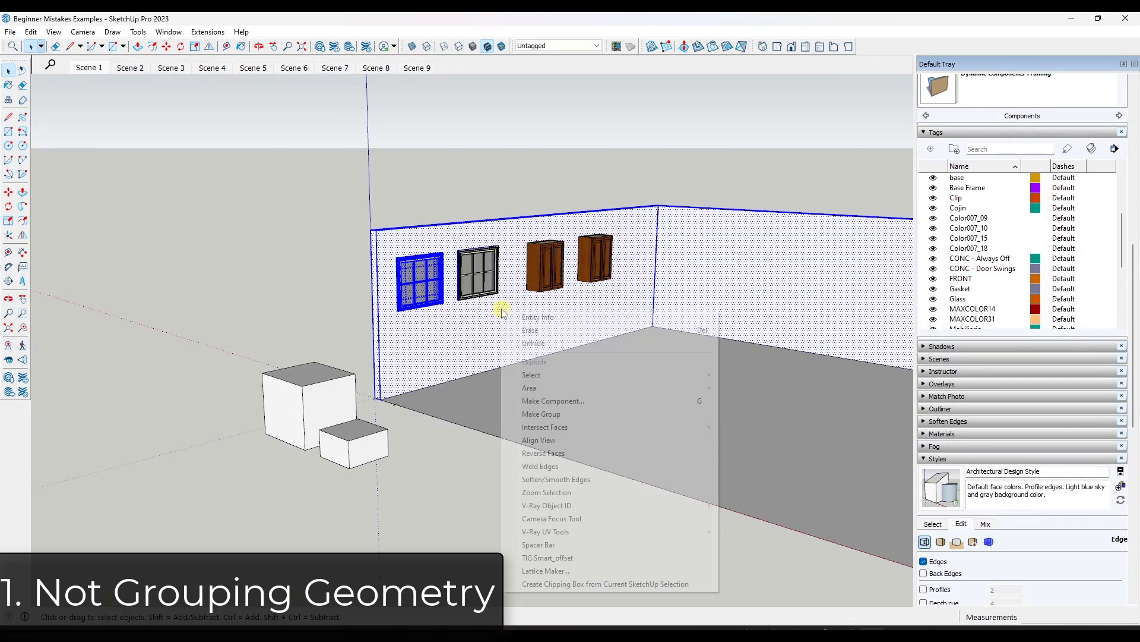
pyautogui.click(559, 414)
# Draw a small rectangle against the wall below the window nearest the cabinets.
pyautogui.scroll(3, 461, 263)
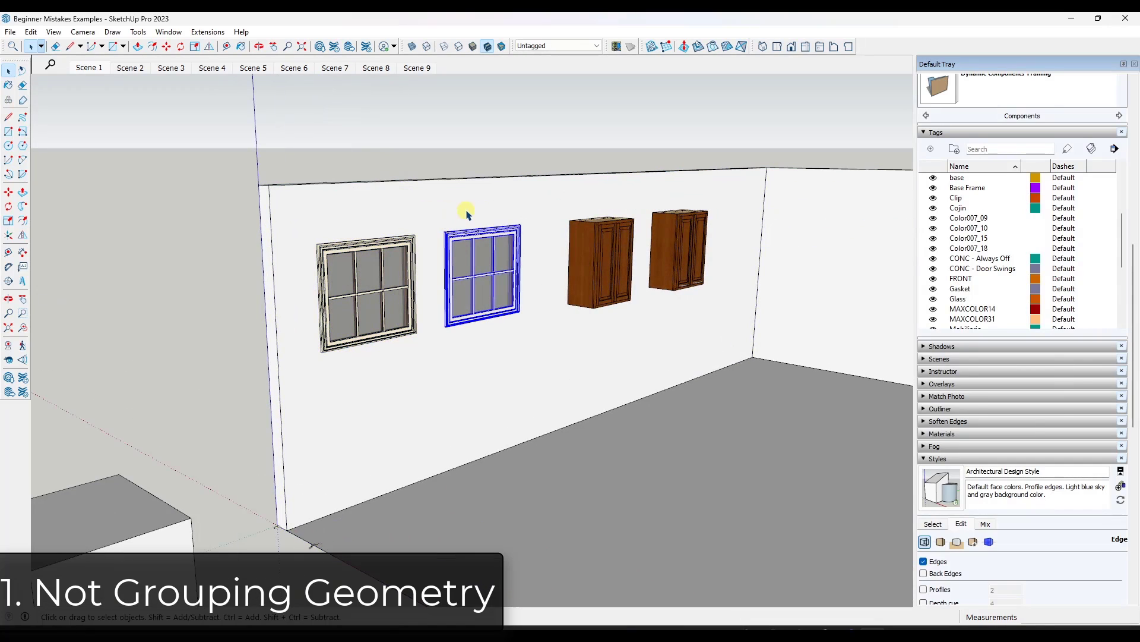
pyautogui.press('r')
pyautogui.click(538, 344)
pyautogui.click(482, 414)
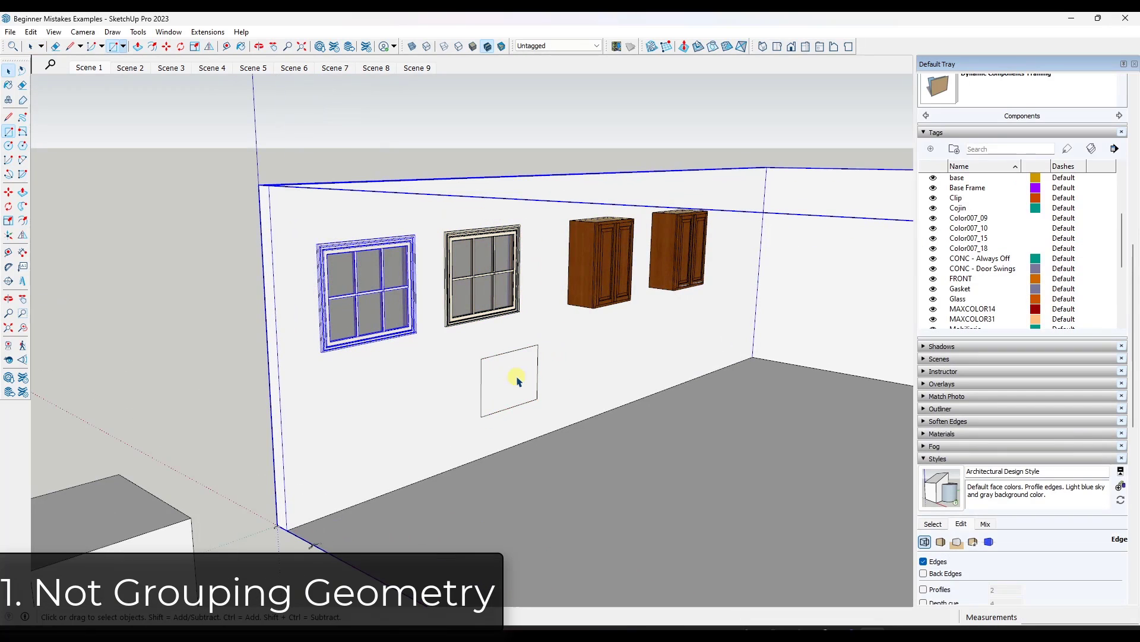
# Select the face of the rectangle below the windows and try to move it away from the grouped wall.
pyautogui.press('space')
pyautogui.click(517, 377)
pyautogui.press('m')
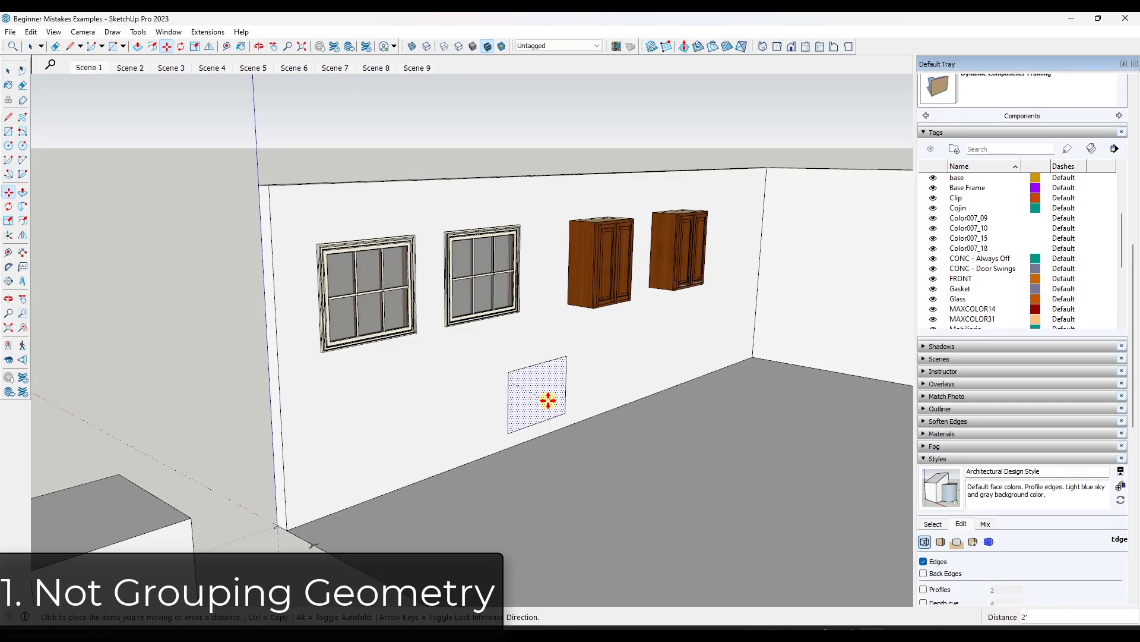
pyautogui.click(513, 382)
pyautogui.press('space')
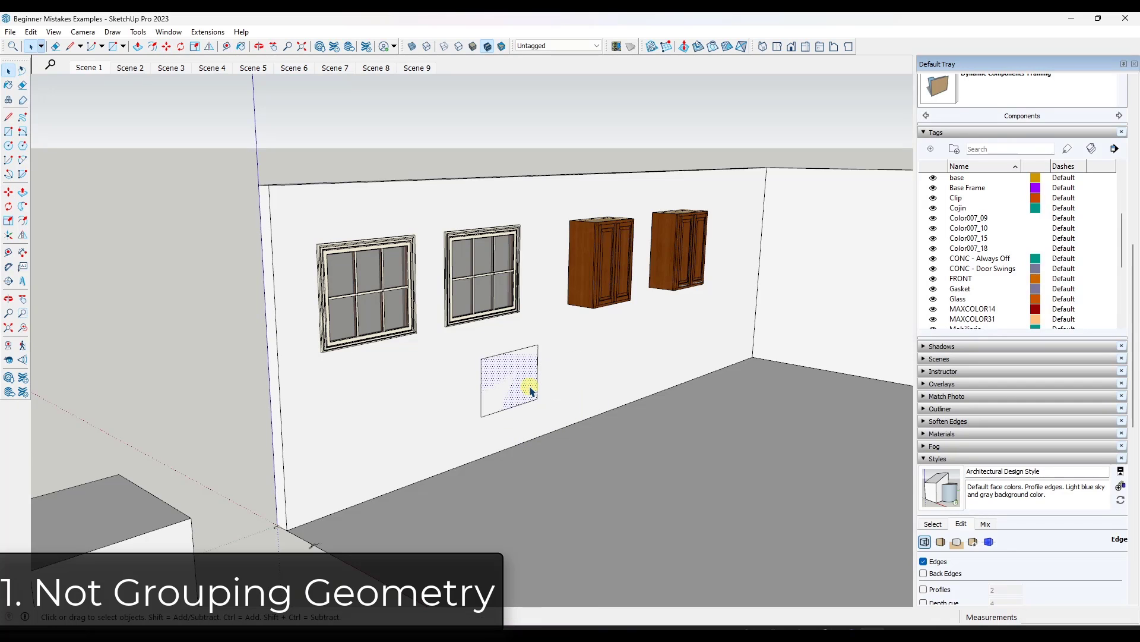
# Switch to Scene 2 to work on the flat rectangle beside the box.
pyautogui.press('pagedown')
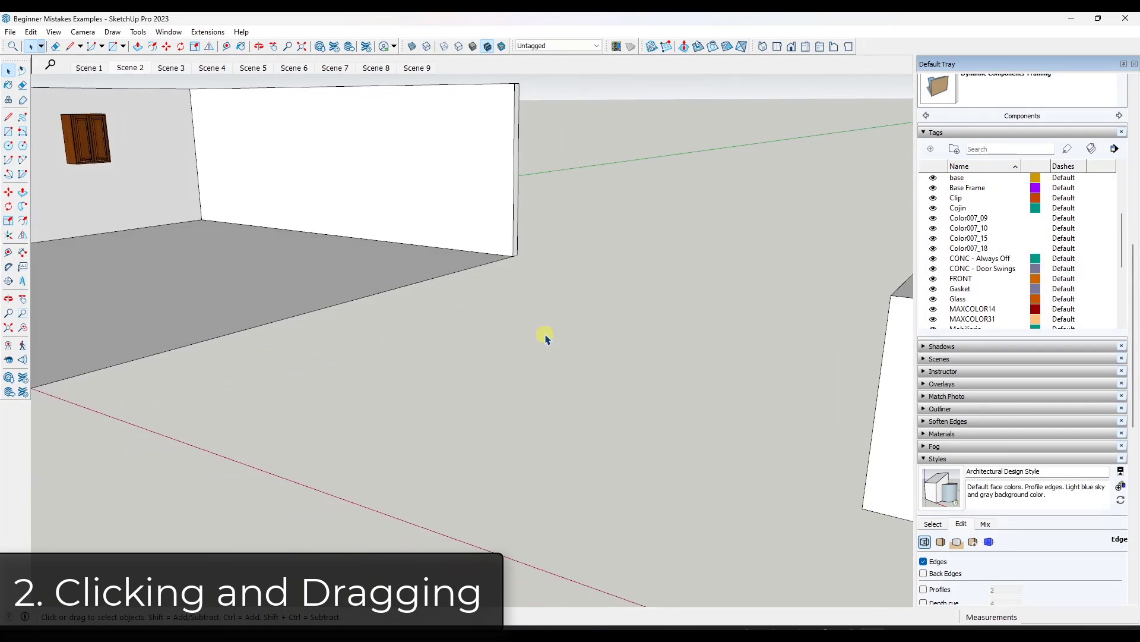
pyautogui.scroll(2, 585, 366)
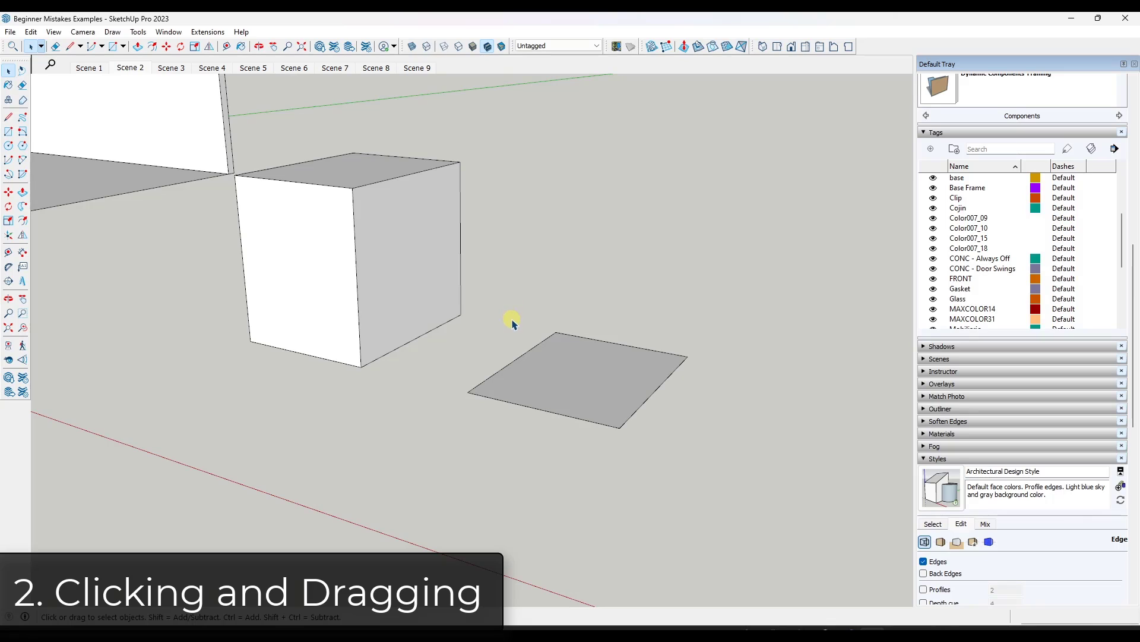
# Try to Push/Pull the flat rectangle beside the box up to about 3' 11 1/4" and undo the extrusion.
pyautogui.press('p')
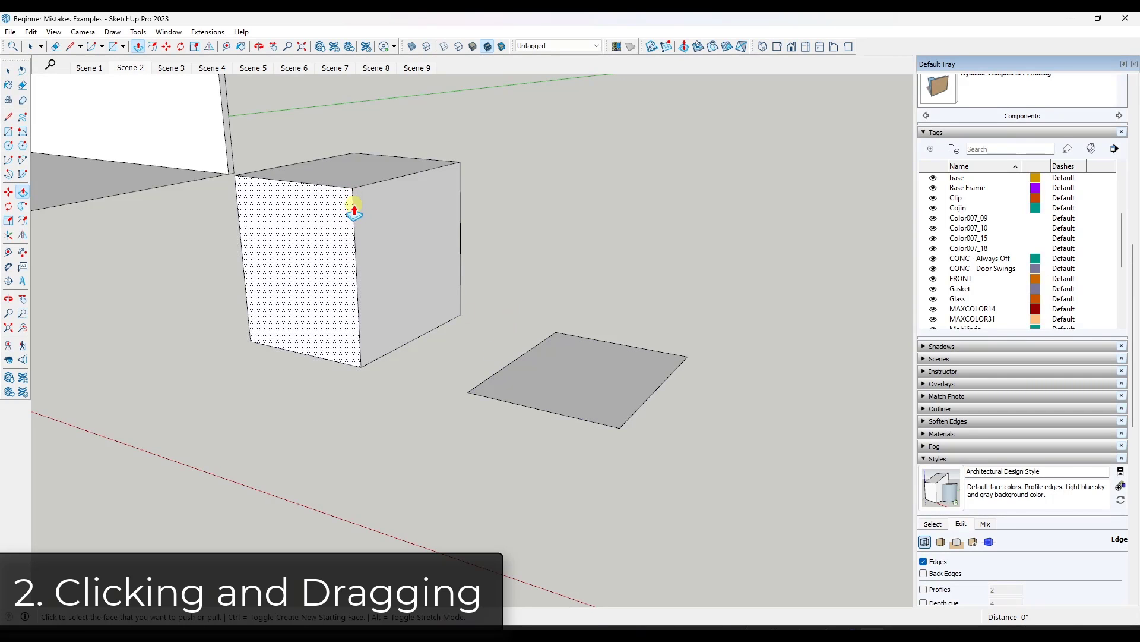
pyautogui.click(539, 386)
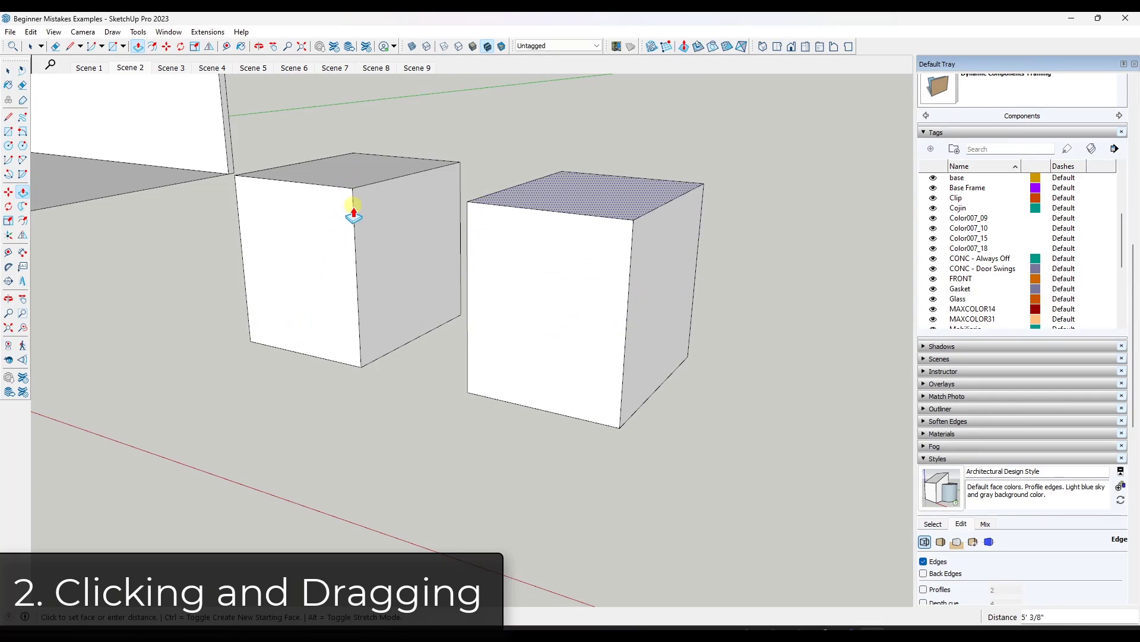
pyautogui.click(345, 259)
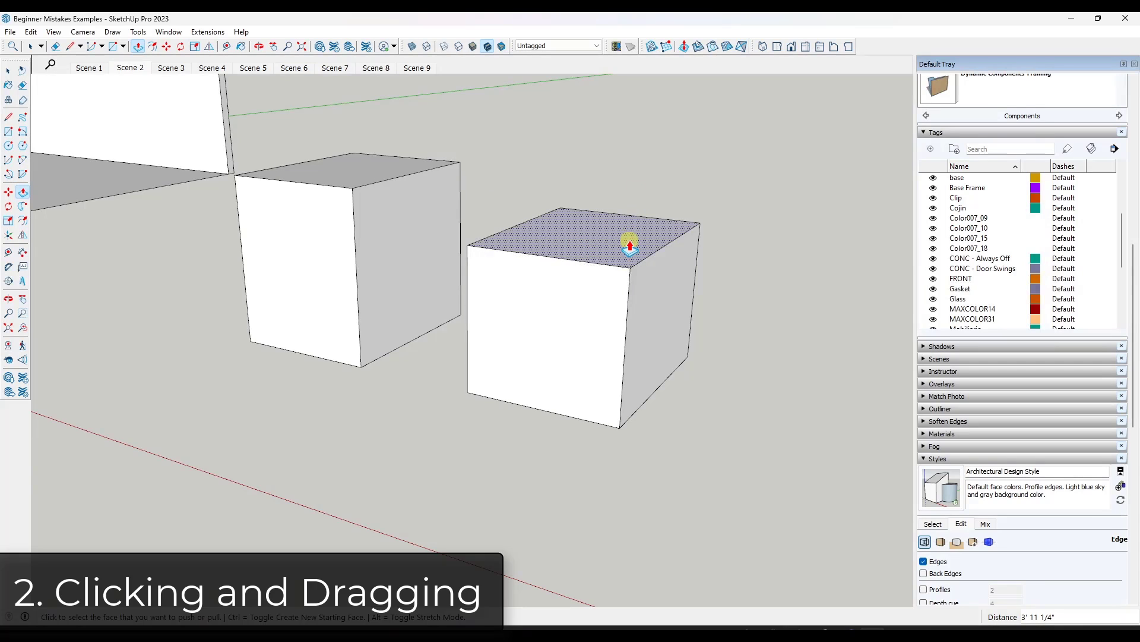
pyautogui.hotkey('ctrl', 'z')
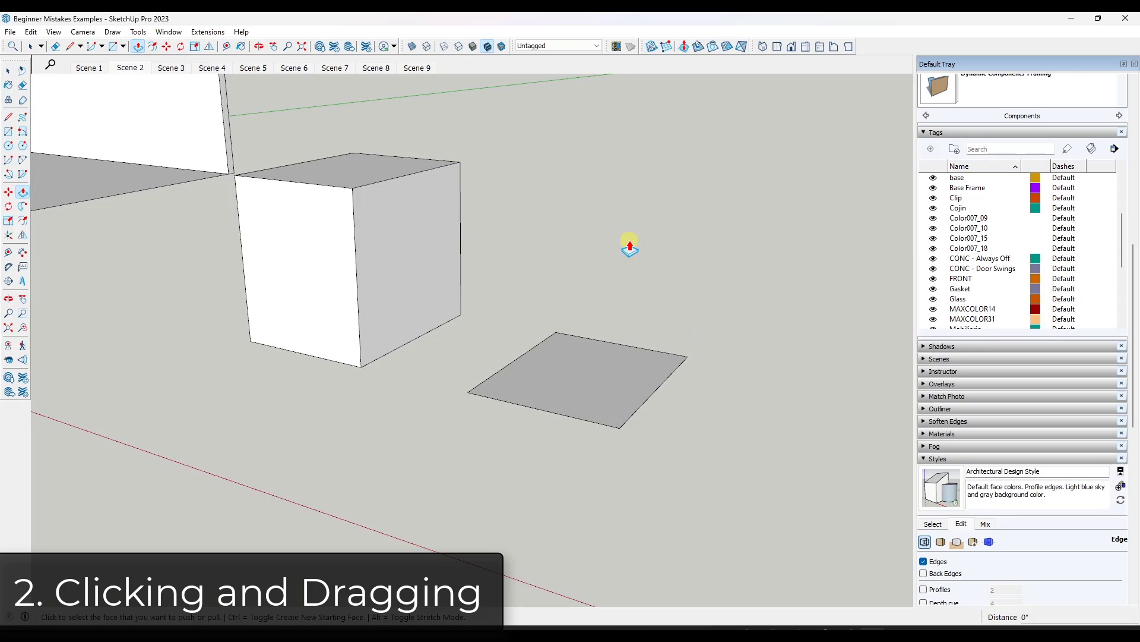
# Try to Push/Pull the flat rectangle up to the height of the neighbouring box's top face and undo the extrusion.
pyautogui.moveTo(377, 280); pyautogui.dragTo(400, 323, button='middle')
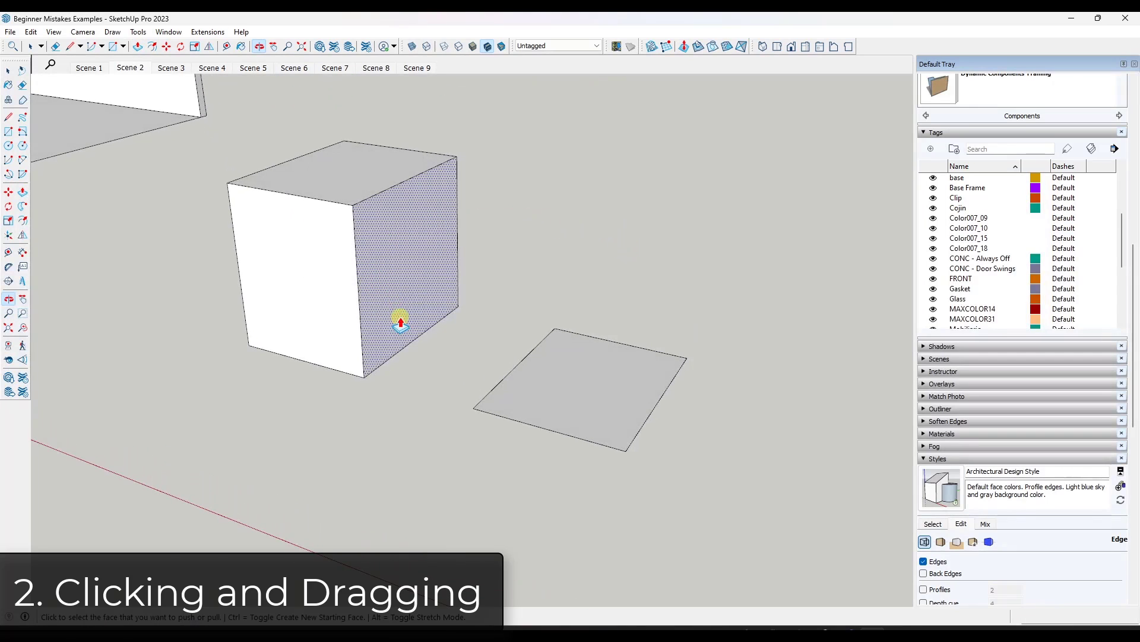
pyautogui.click(554, 373)
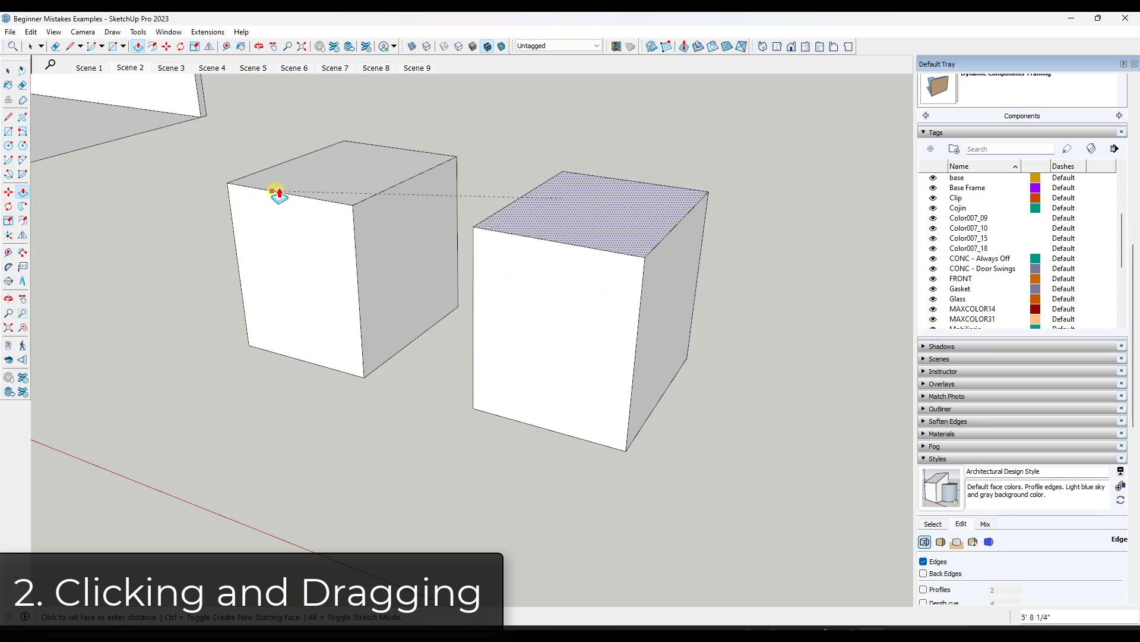
pyautogui.scroll(-3, 546, 363)
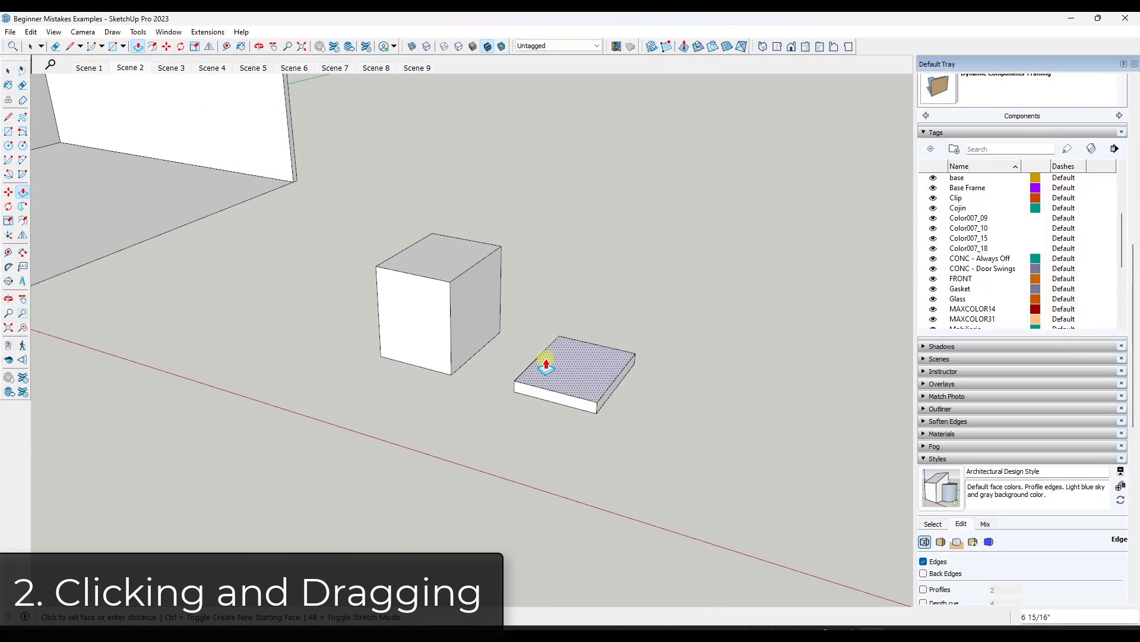
pyautogui.scroll(-2, 369, 178)
pyautogui.scroll(4, 339, 127)
pyautogui.scroll(-3, 263, 246)
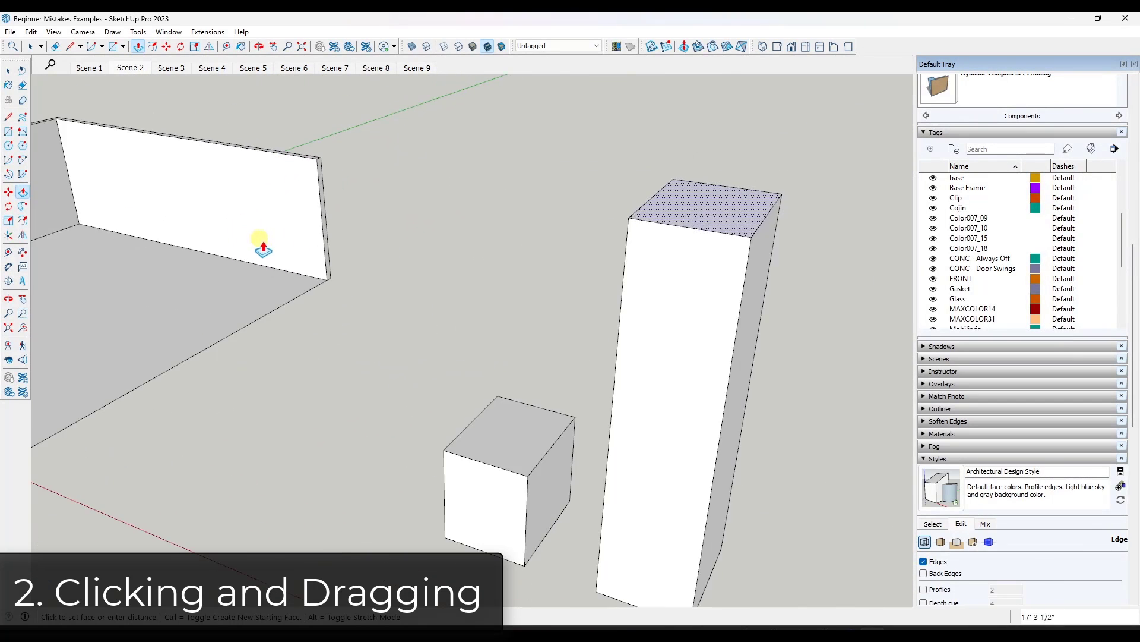
pyautogui.scroll(-4, 662, 364)
pyautogui.moveTo(662, 364)
pyautogui.mouseDown(button='middle')
pyautogui.moveTo(301, 321)
pyautogui.moveTo(659, 326)
pyautogui.mouseUp(button='middle')
pyautogui.scroll(2, 433, 318)
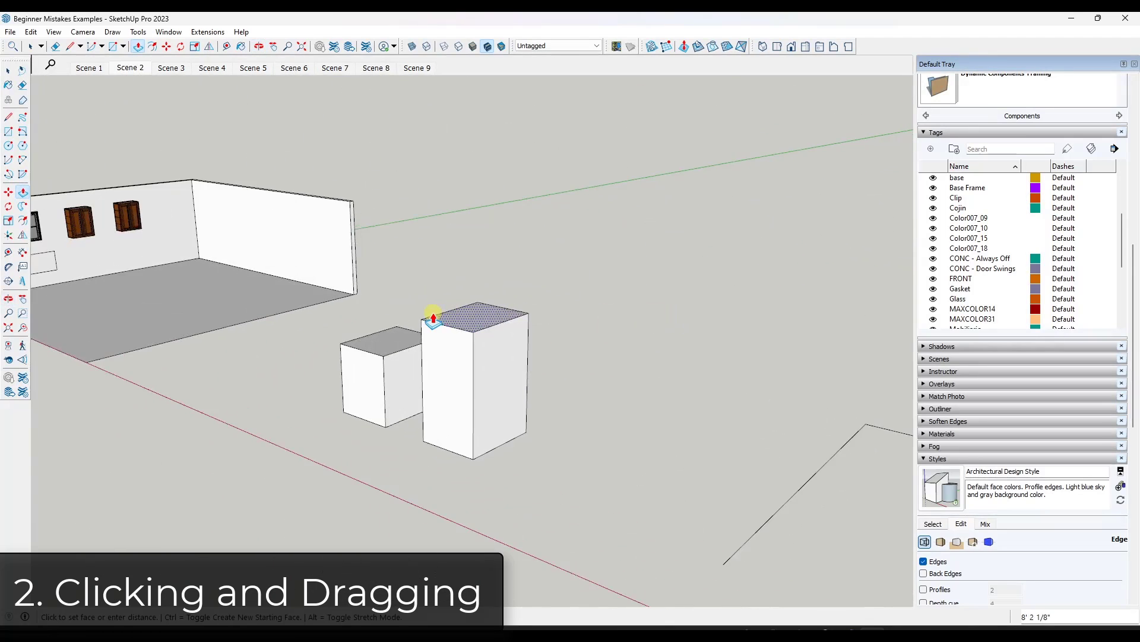
pyautogui.scroll(5, 433, 318)
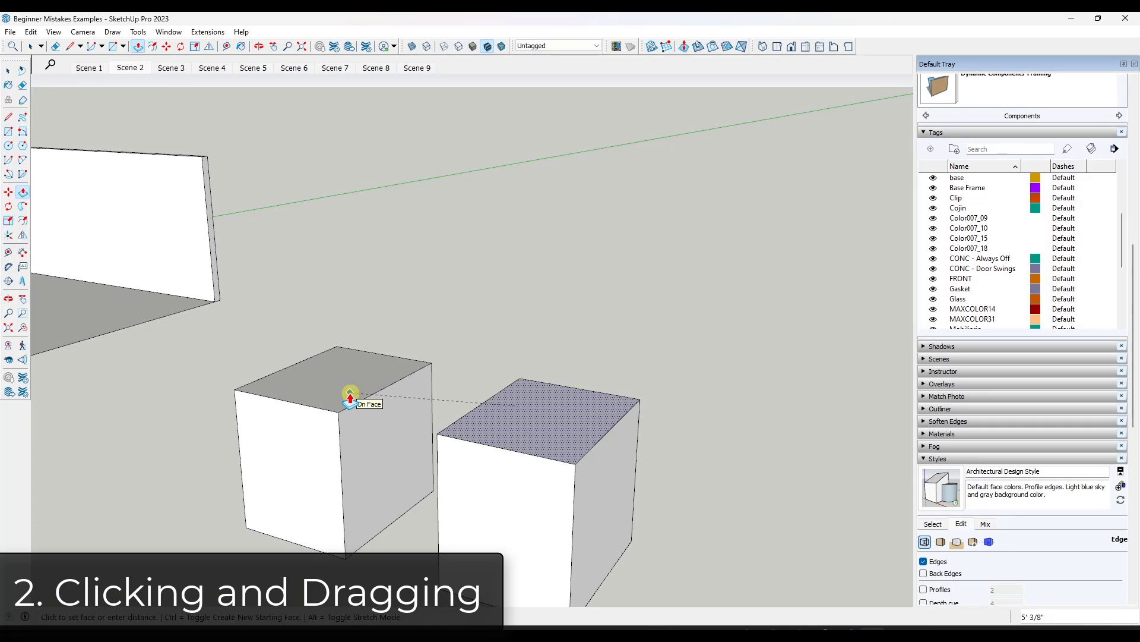
pyautogui.scroll(-3, 682, 351)
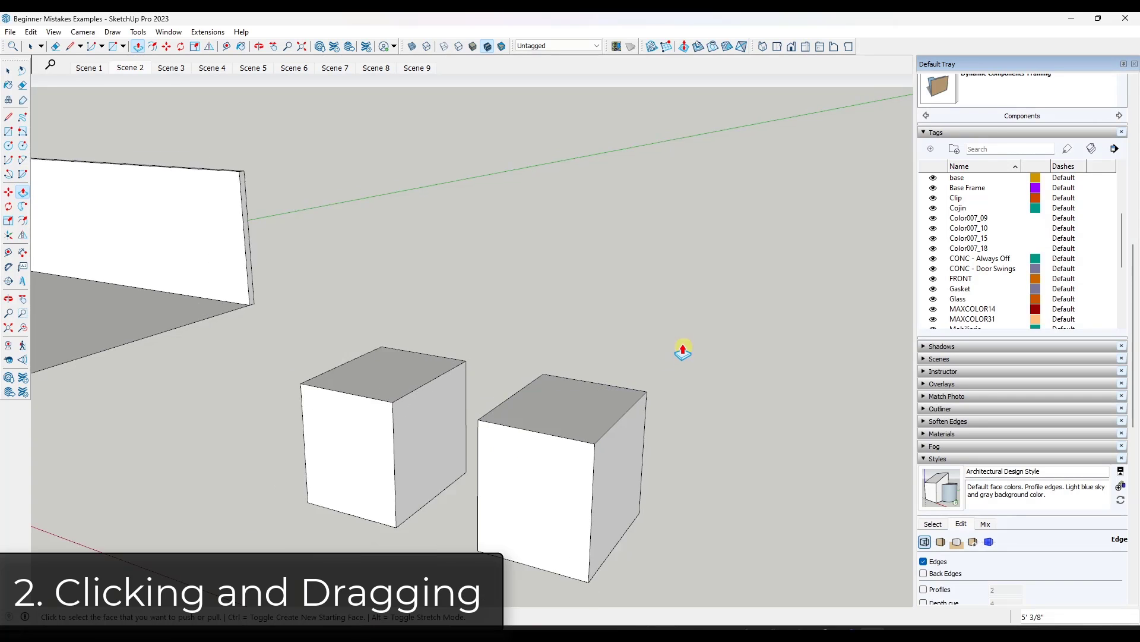
pyautogui.moveTo(682, 351); pyautogui.dragTo(596, 450, button='middle')
pyautogui.scroll(2, 622, 457)
pyautogui.press('Escape')
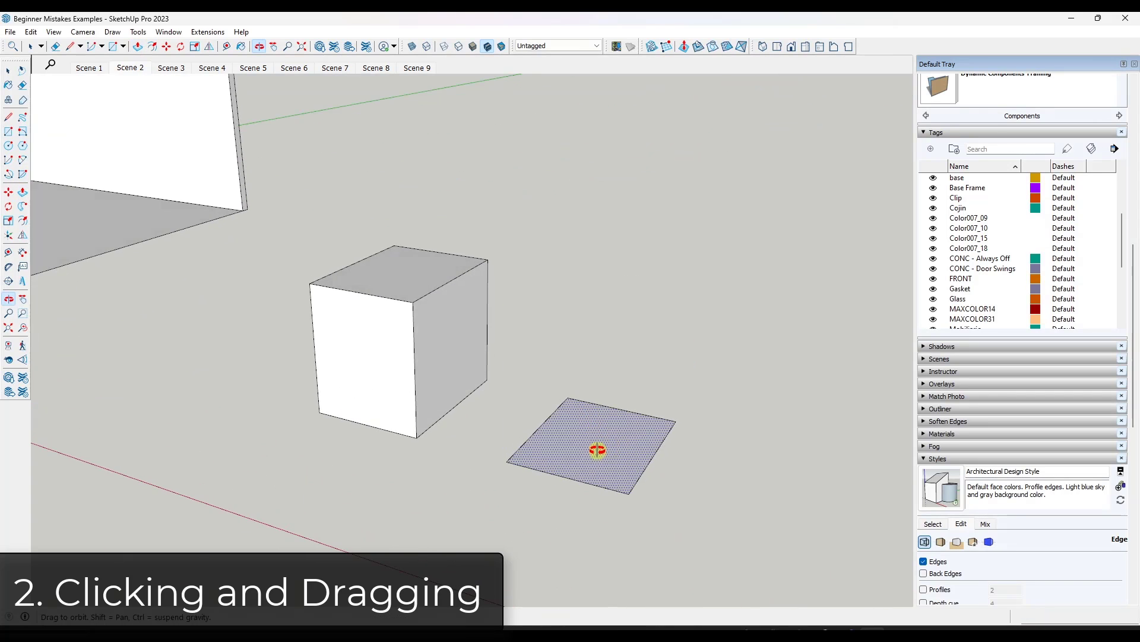
# Select the flat rectangle with its edges and move it about 1' 4 13/16" along the red axis toward the box.
pyautogui.press('space')
pyautogui.click(596, 452)
pyautogui.doubleClick(596, 452)
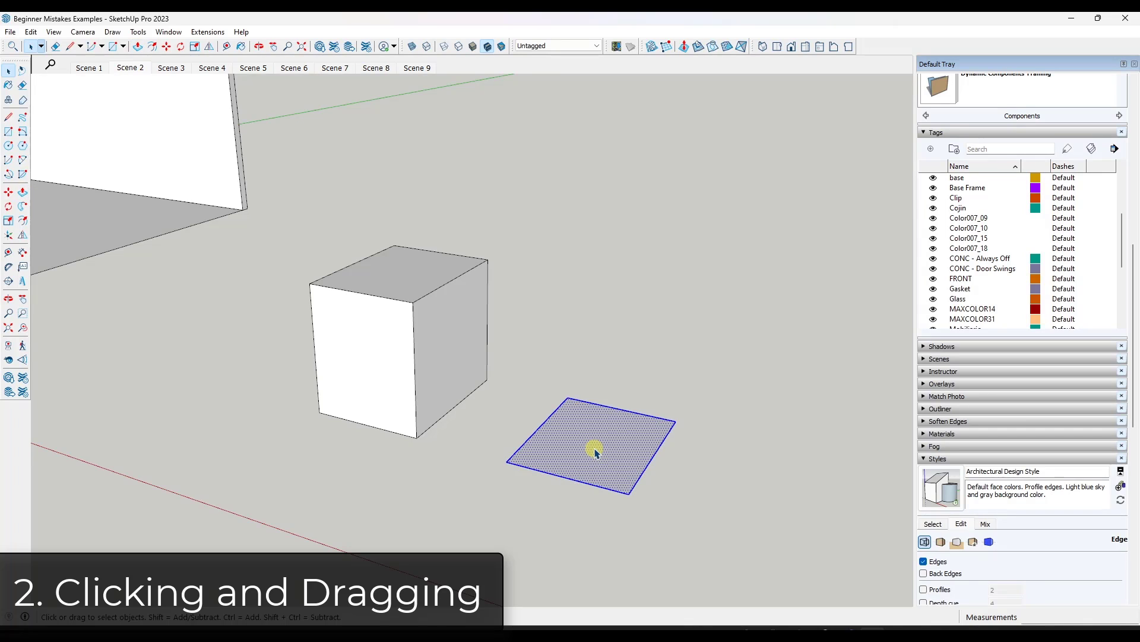
pyautogui.press('m')
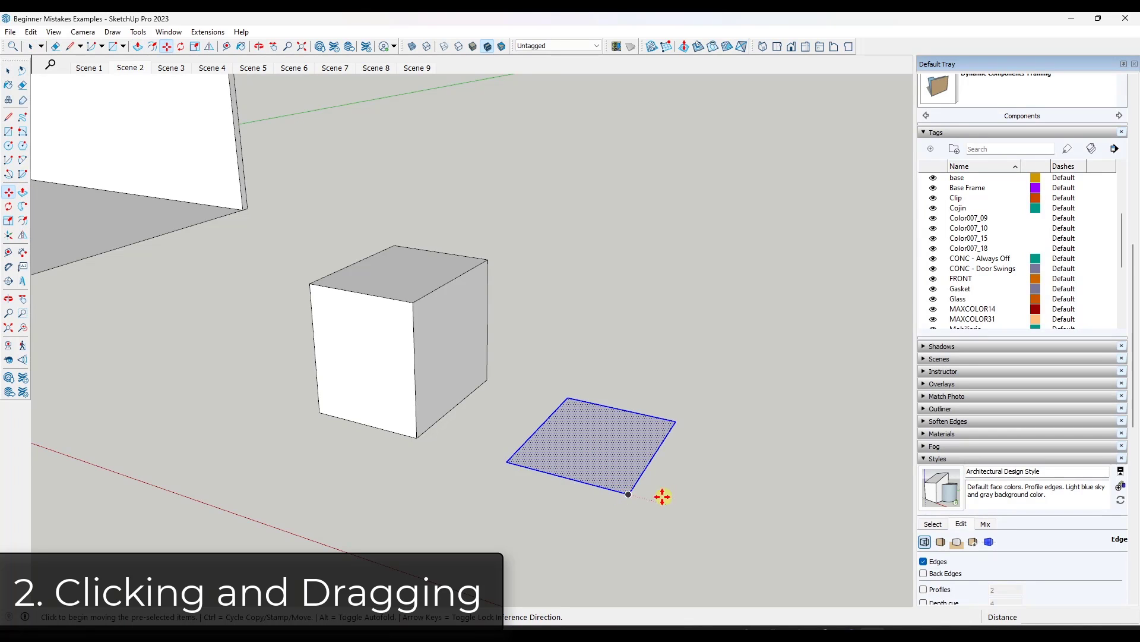
pyautogui.click(628, 493)
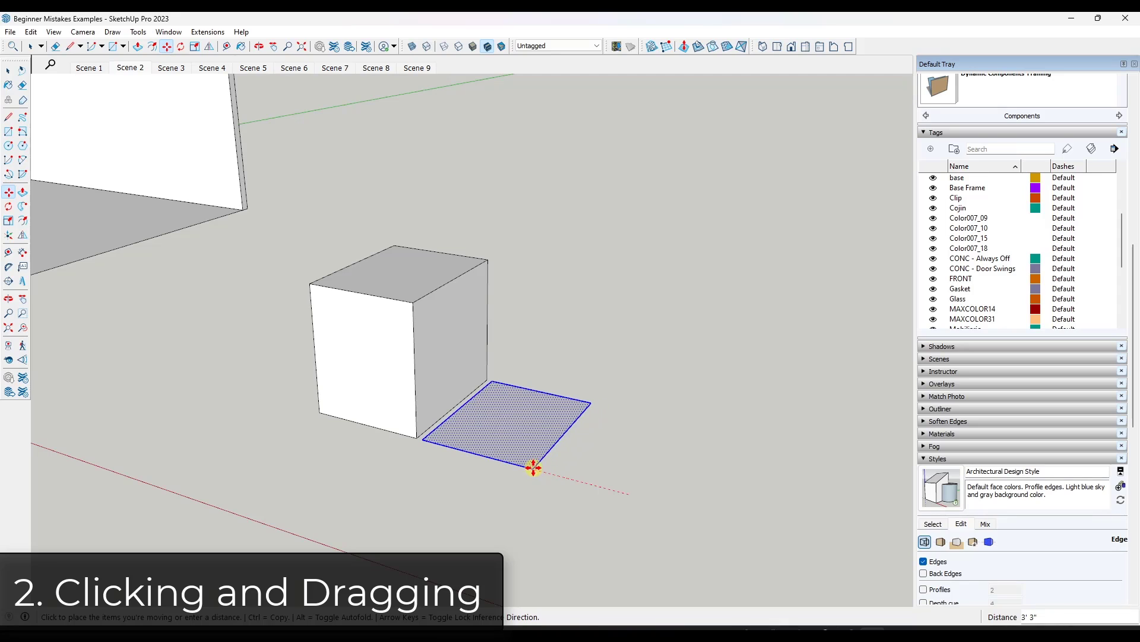
pyautogui.click(588, 482)
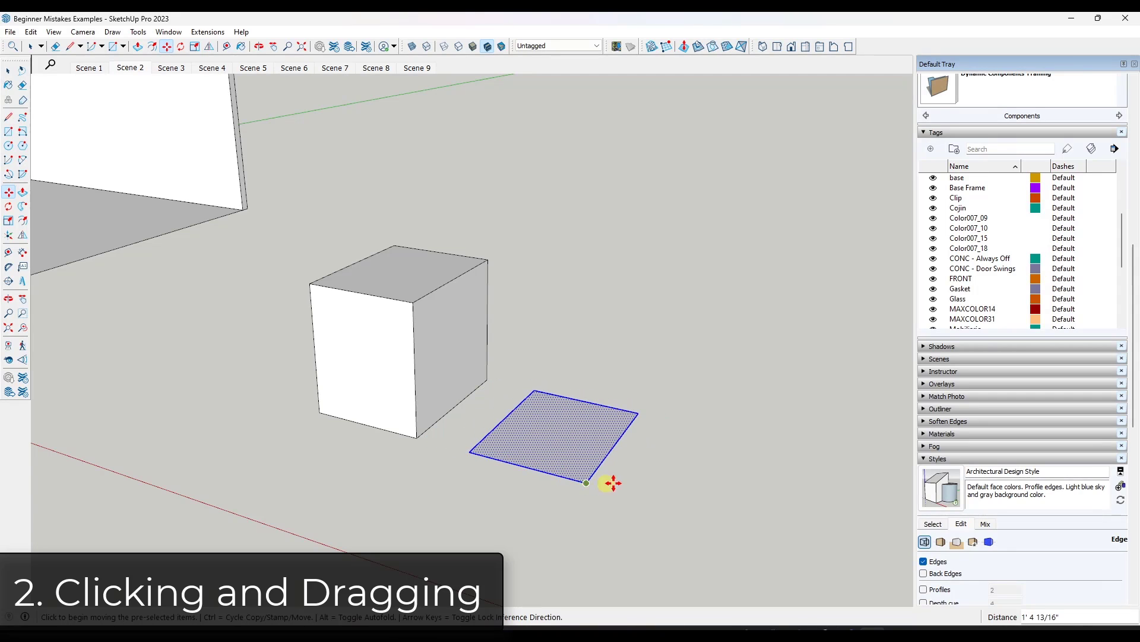
# Try to move the flat rectangle about 7' 2 3/4" along the green axis and undo that move.
pyautogui.click(588, 482)
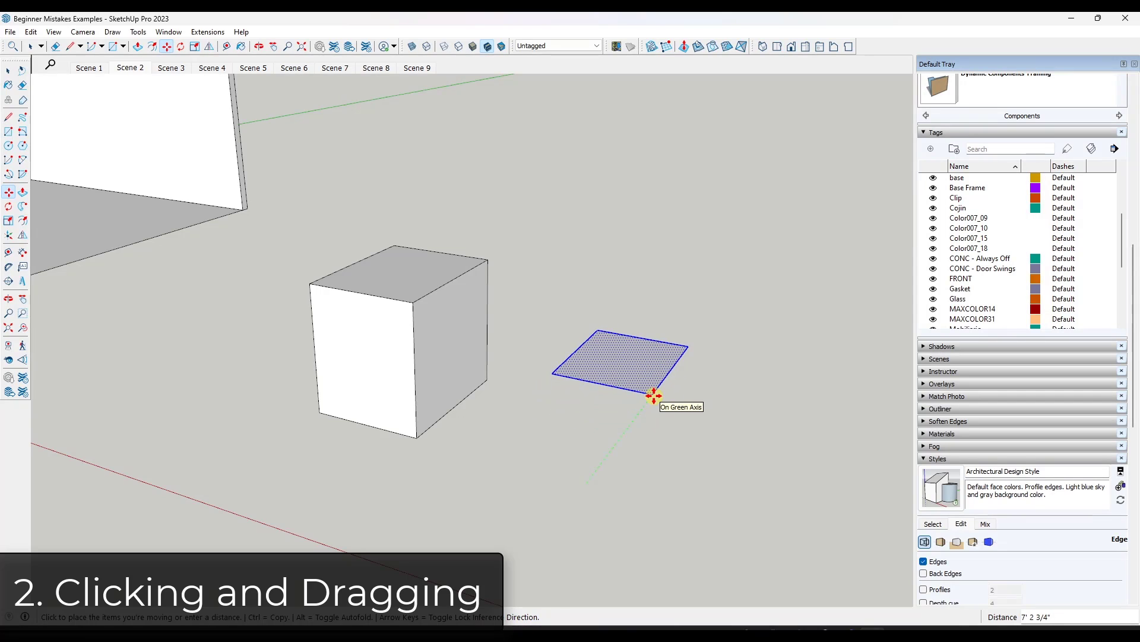
pyautogui.click(654, 395)
pyautogui.hotkey('ctrl', 'z')
# Push/Pull the flat rectangle up 5' 3/8" to match the height of the neighbouring box, using its top face as reference.
pyautogui.scroll(3, 491, 462)
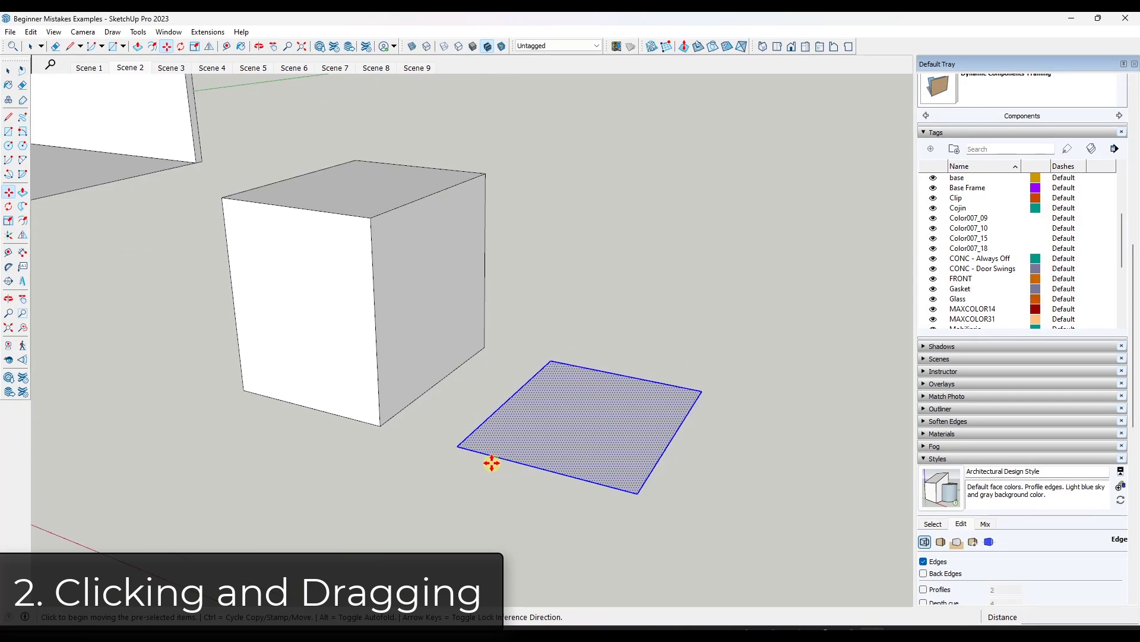
pyautogui.press('p')
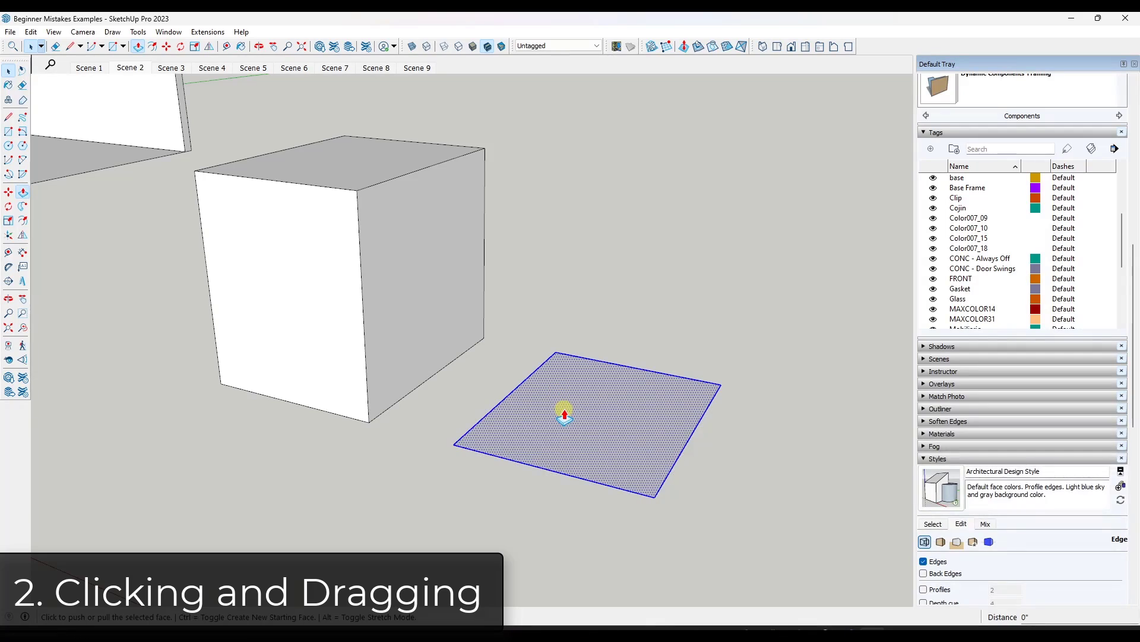
pyautogui.click(565, 414)
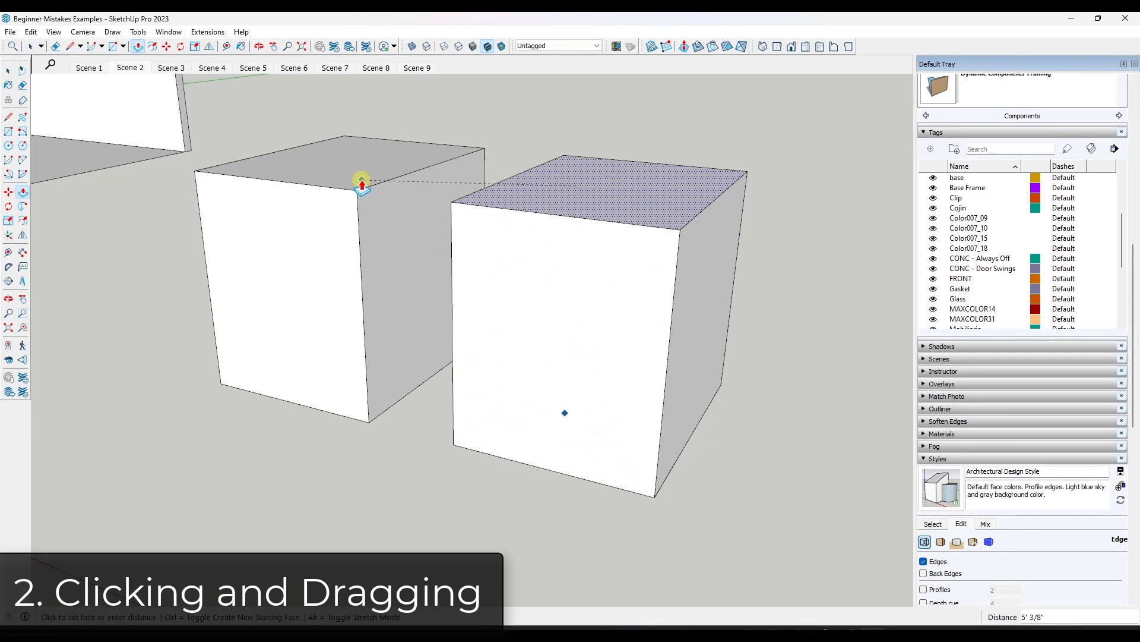
pyautogui.click(363, 181)
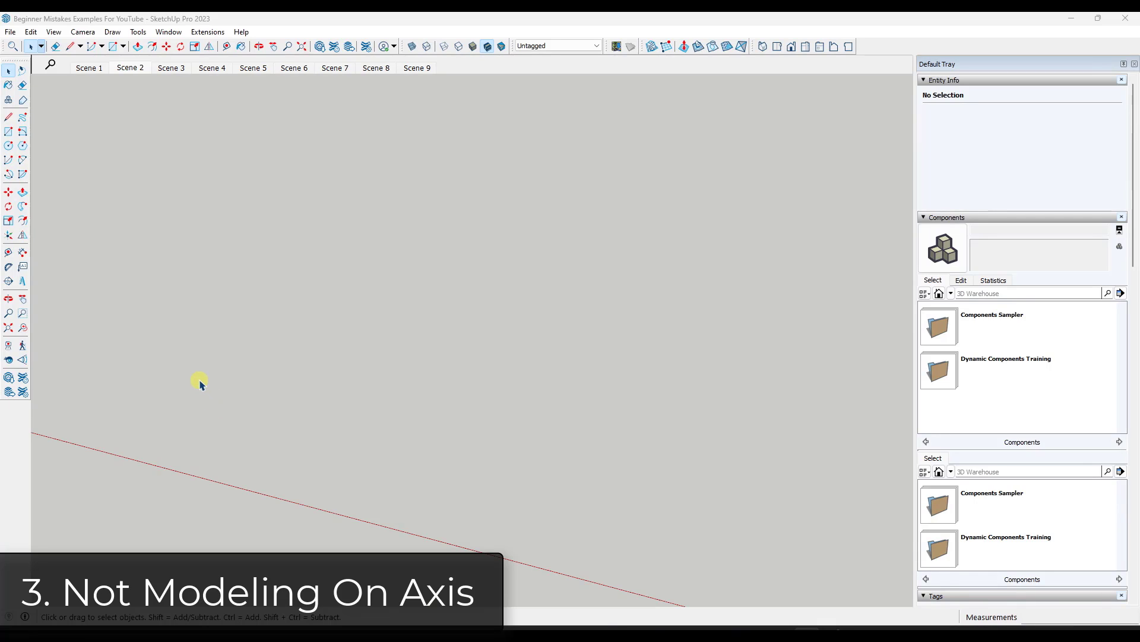
# Draw a line along the green axis on the empty ground in the Beginner Mistakes Examples For YouTube model.
pyautogui.press('l')
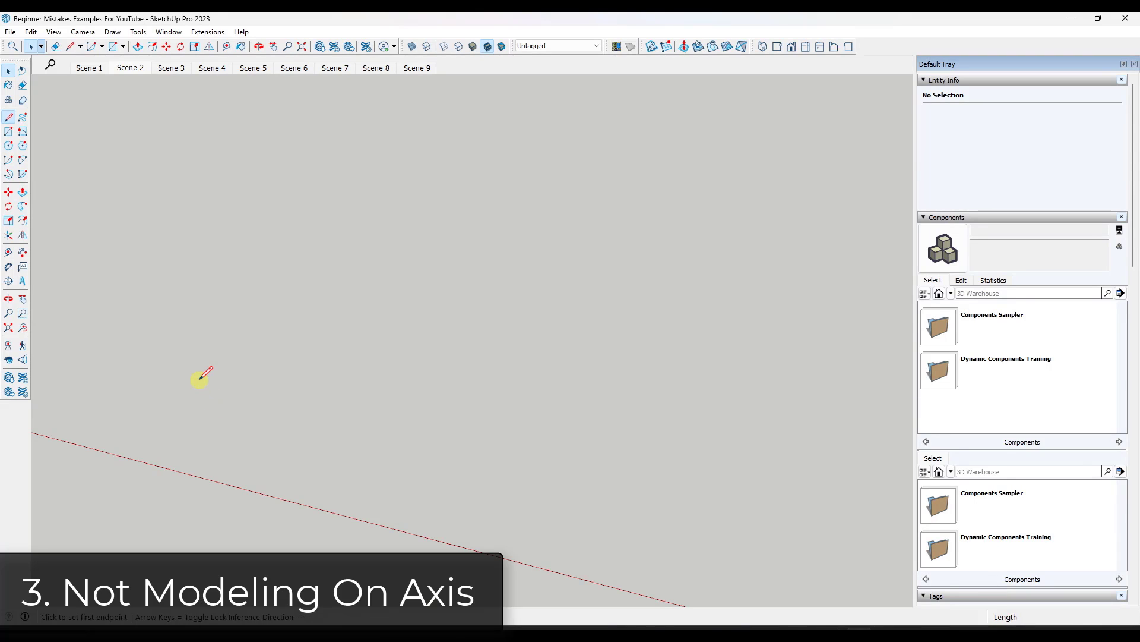
pyautogui.click(200, 348)
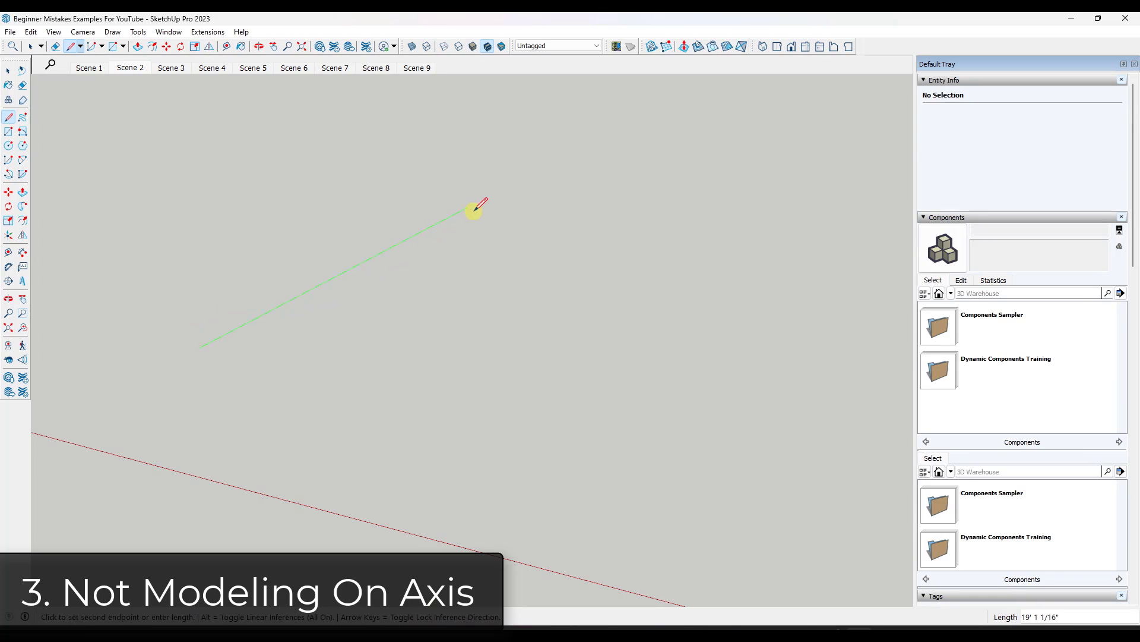
pyautogui.click(517, 185)
pyautogui.press('space')
pyautogui.scroll(-2, 235, 356)
pyautogui.scroll(-3, 235, 356)
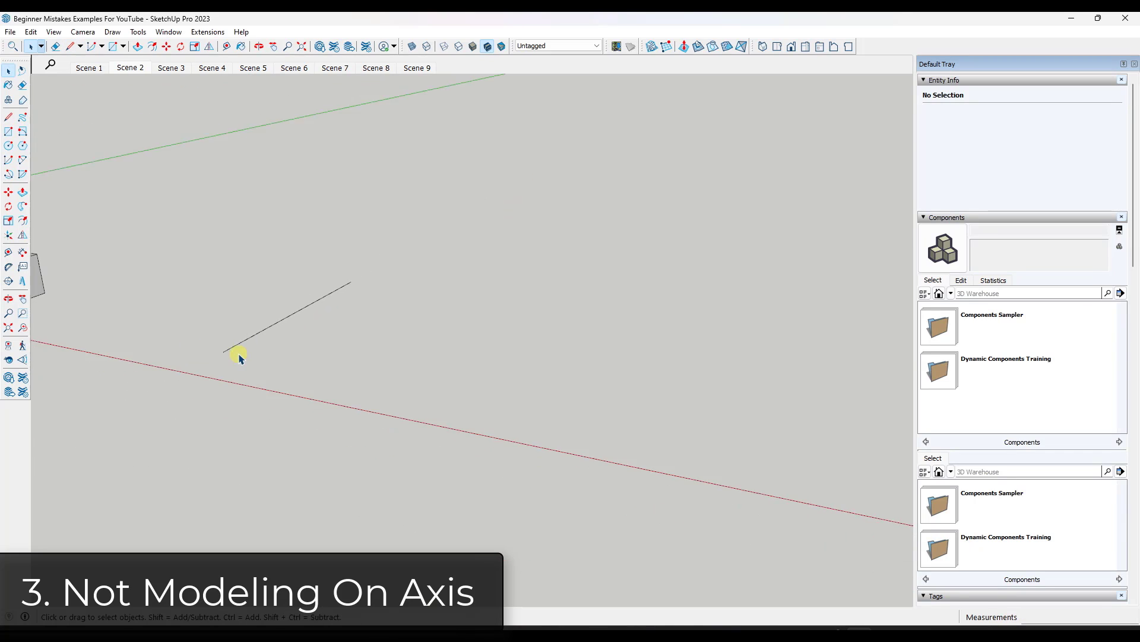
# Draw a second line about 14' 3 9/16" long parallel to the red axis from the far end of the first line.
pyautogui.scroll(4, 237, 338)
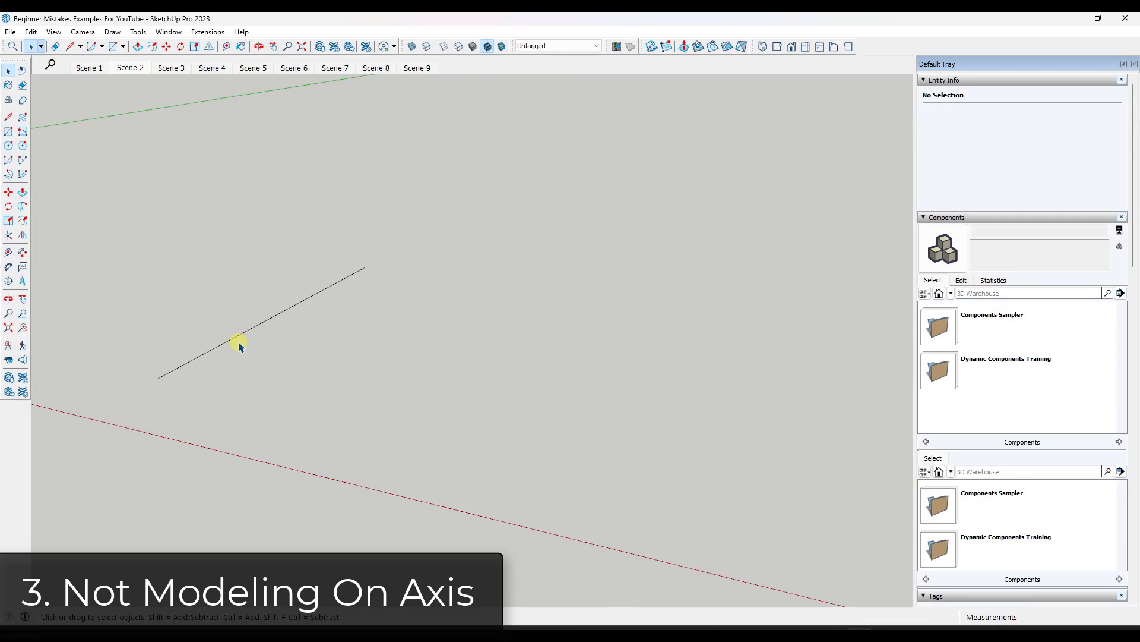
pyautogui.press('l')
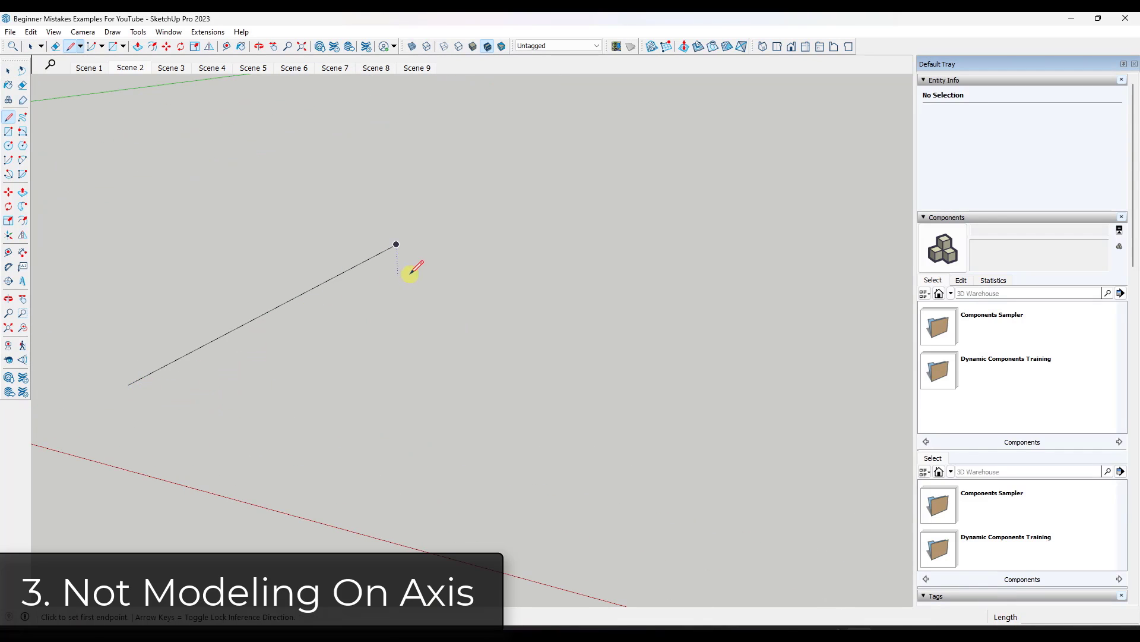
pyautogui.click(396, 244)
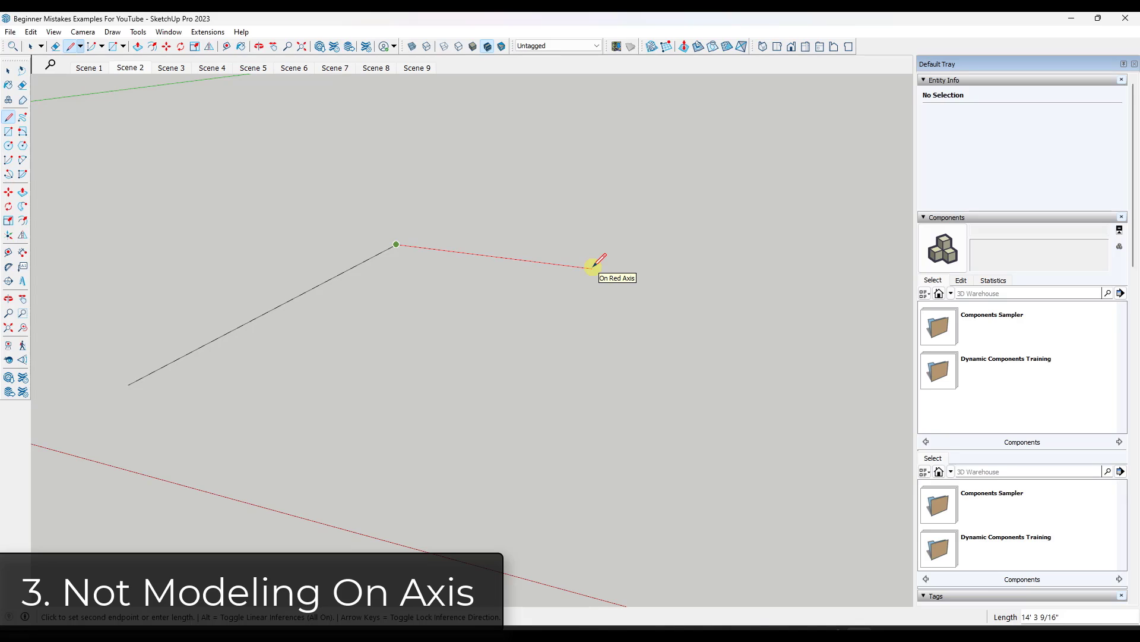
pyautogui.click(592, 268)
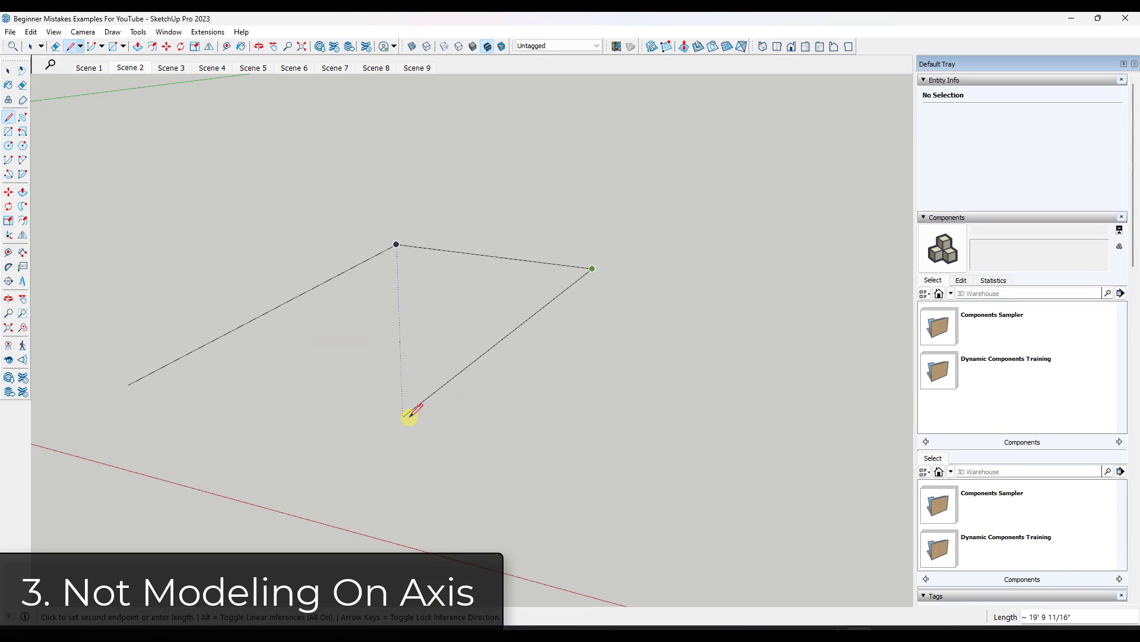
# Add a side edge about 23' 4" long toward the front and close the four-sided outline at the first line's start point.
pyautogui.scroll(1, 416, 420)
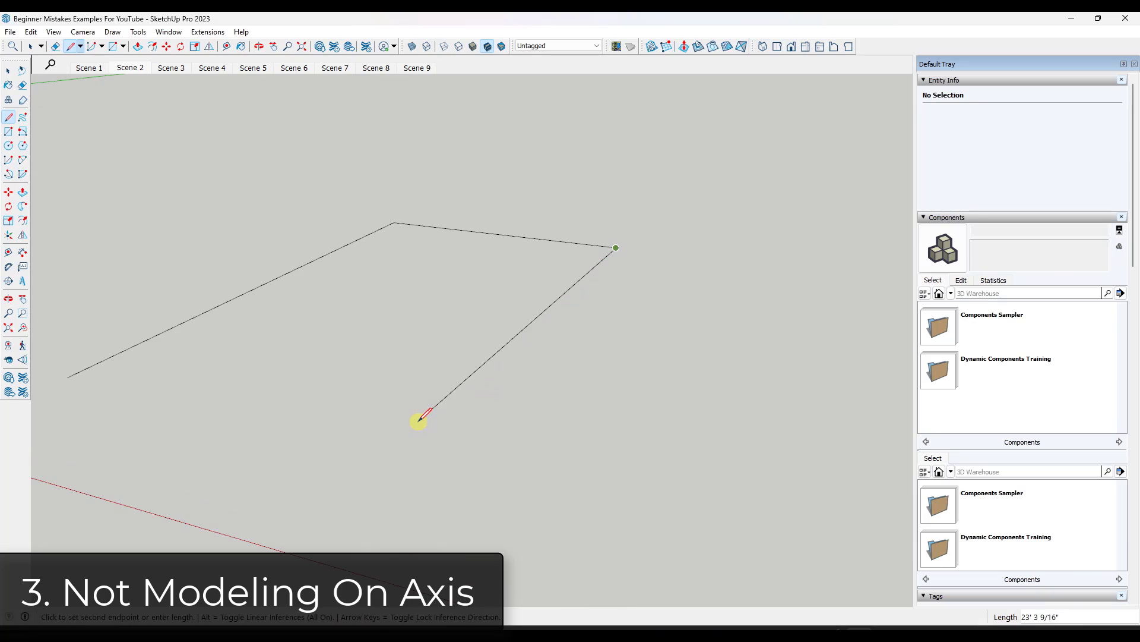
pyautogui.click(416, 420)
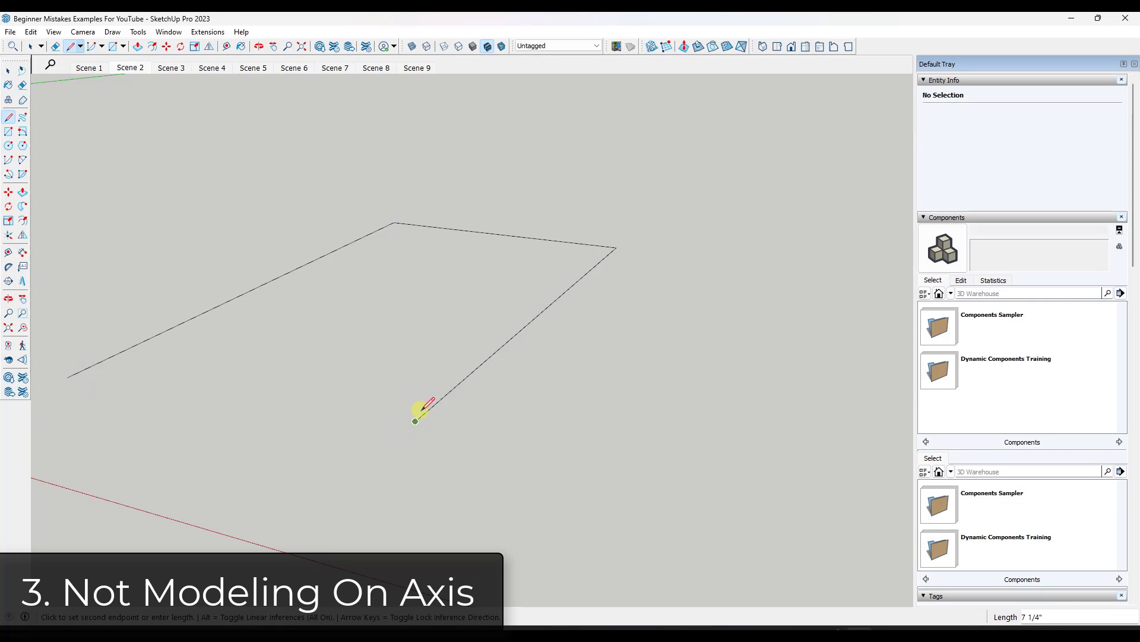
pyautogui.moveTo(425, 400); pyautogui.dragTo(414, 368, button='middle')
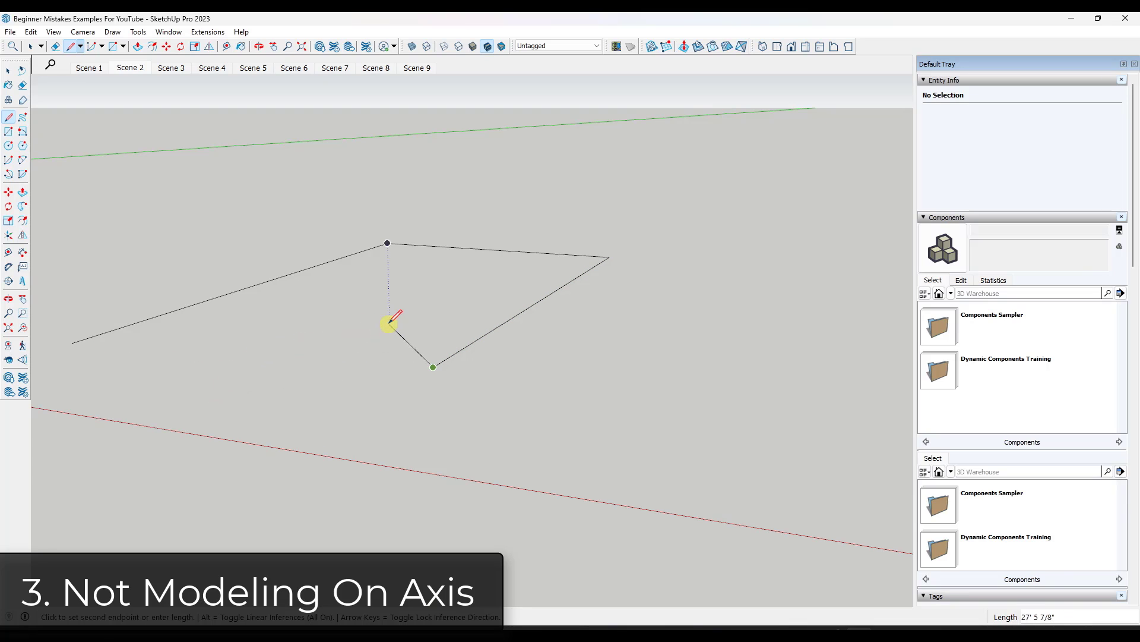
pyautogui.click(72, 342)
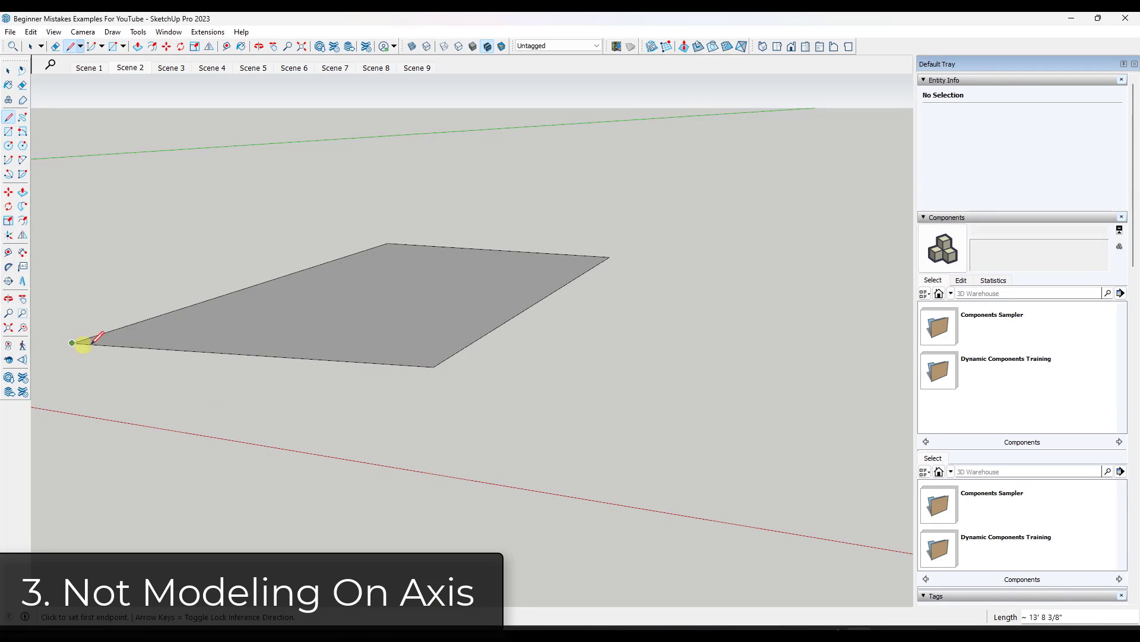
# Draw a vertical line about 1" high at the front corner of the shape and remove the side edge ending at that corner.
pyautogui.click(433, 367)
pyautogui.scroll(5, 433, 368)
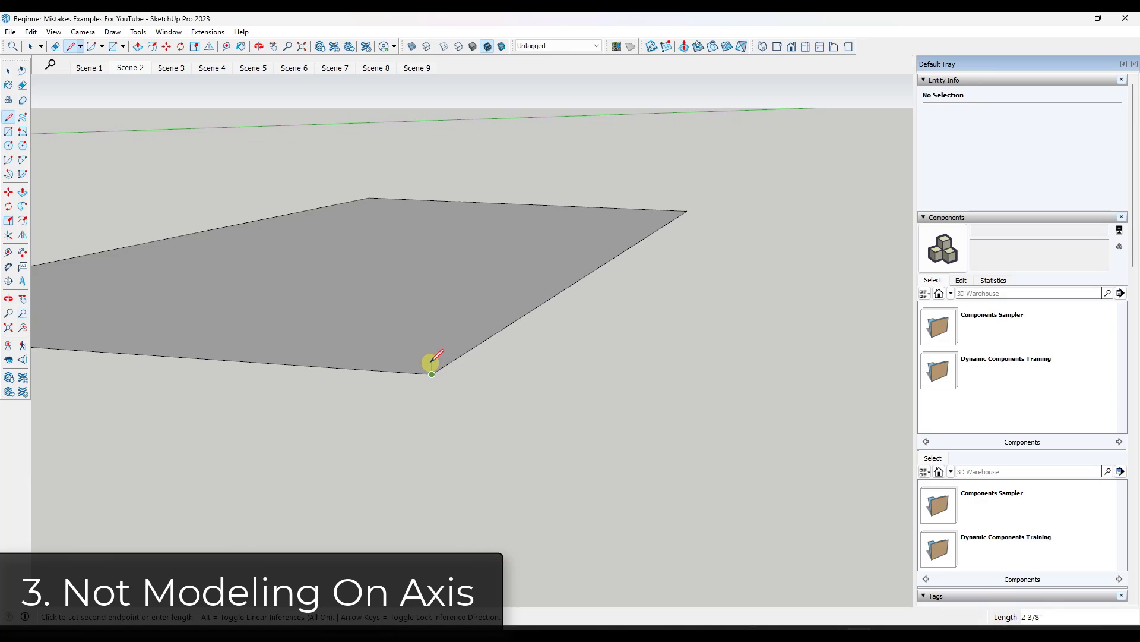
pyautogui.scroll(1, 434, 370)
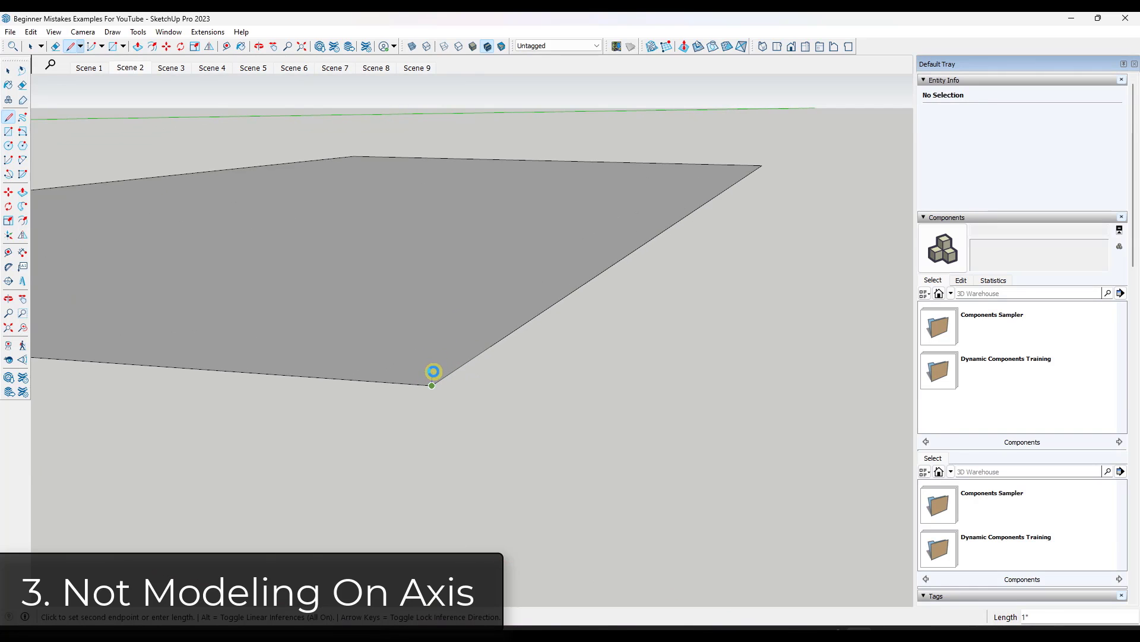
pyautogui.hotkey('ctrl', 'z')
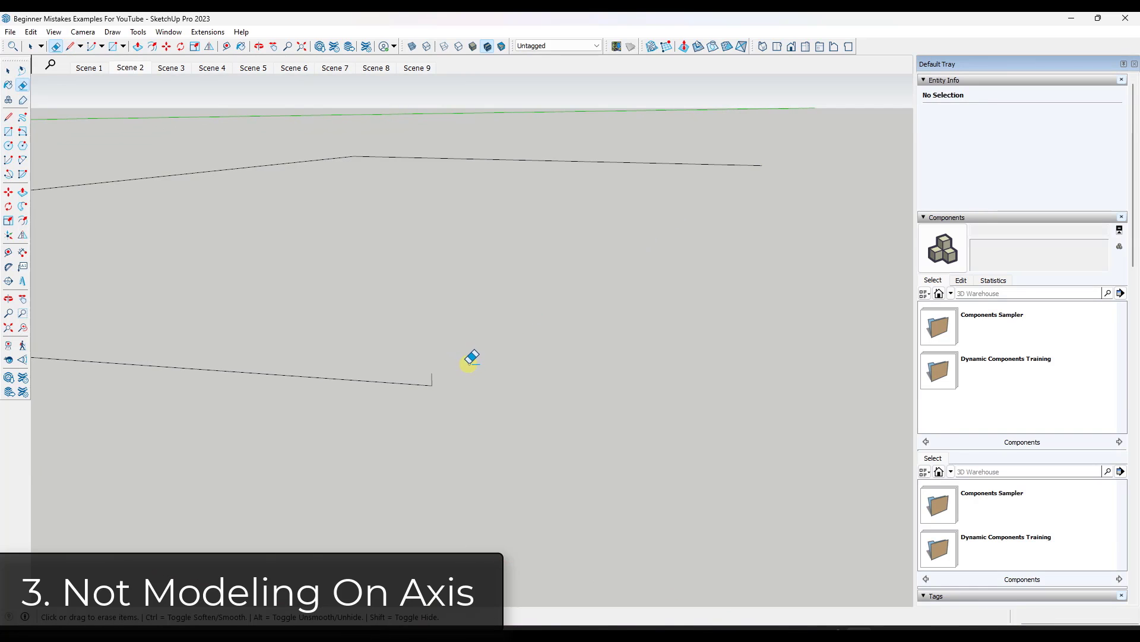
# Draw a new side edge from the far corner to the top end of the short vertical line at the front corner.
pyautogui.scroll(-1, 493, 354)
pyautogui.press('l')
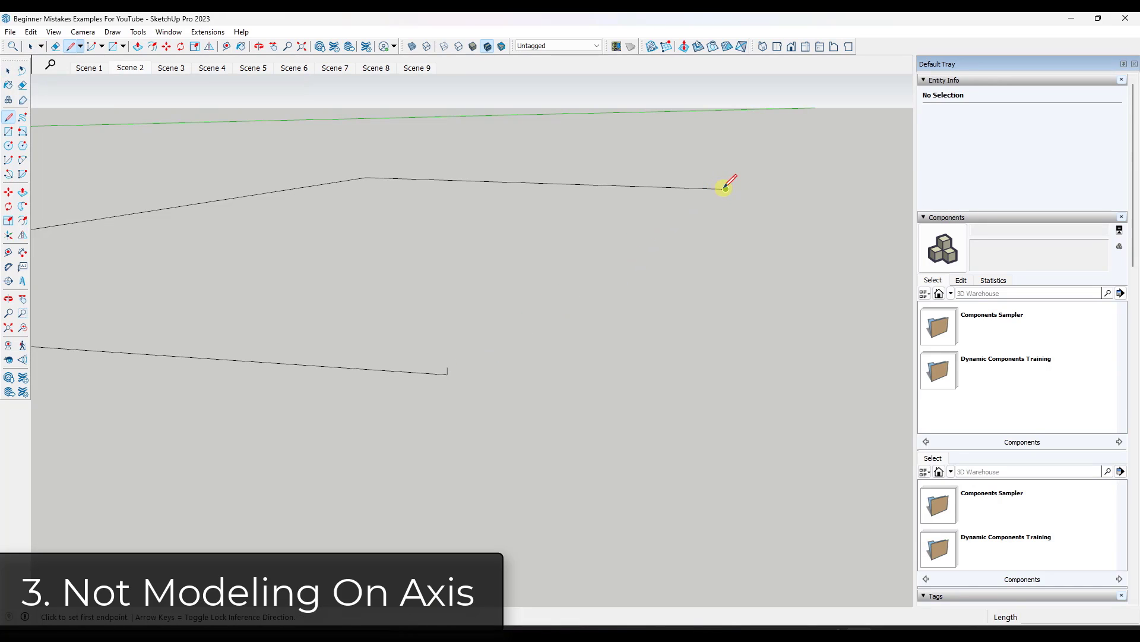
pyautogui.click(726, 188)
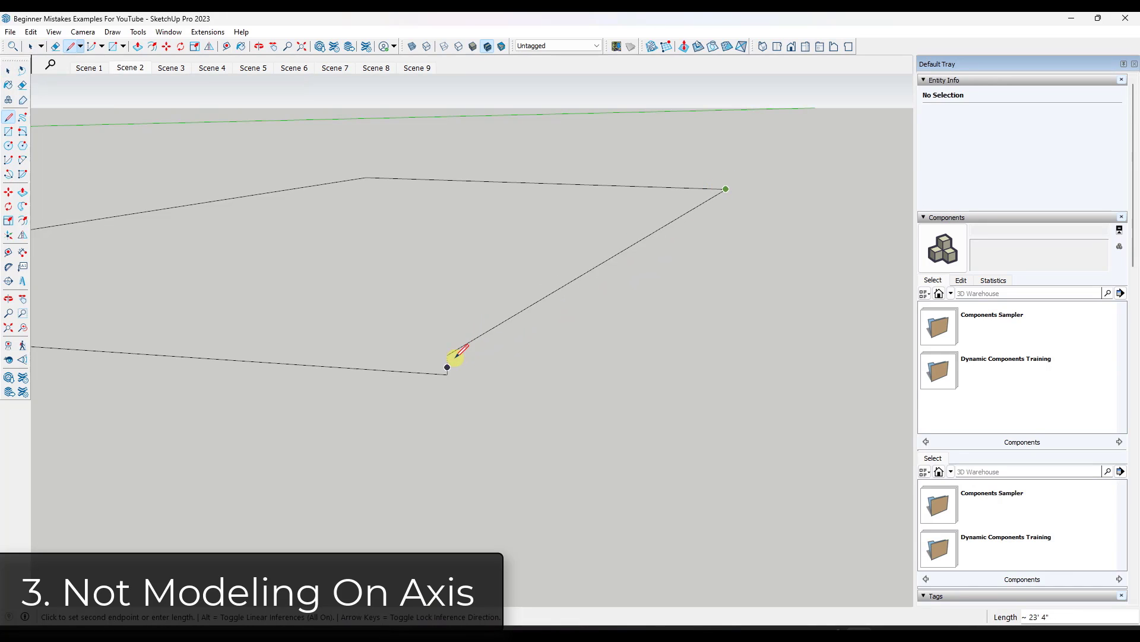
pyautogui.click(448, 366)
pyautogui.press('space')
pyautogui.scroll(-1, 531, 335)
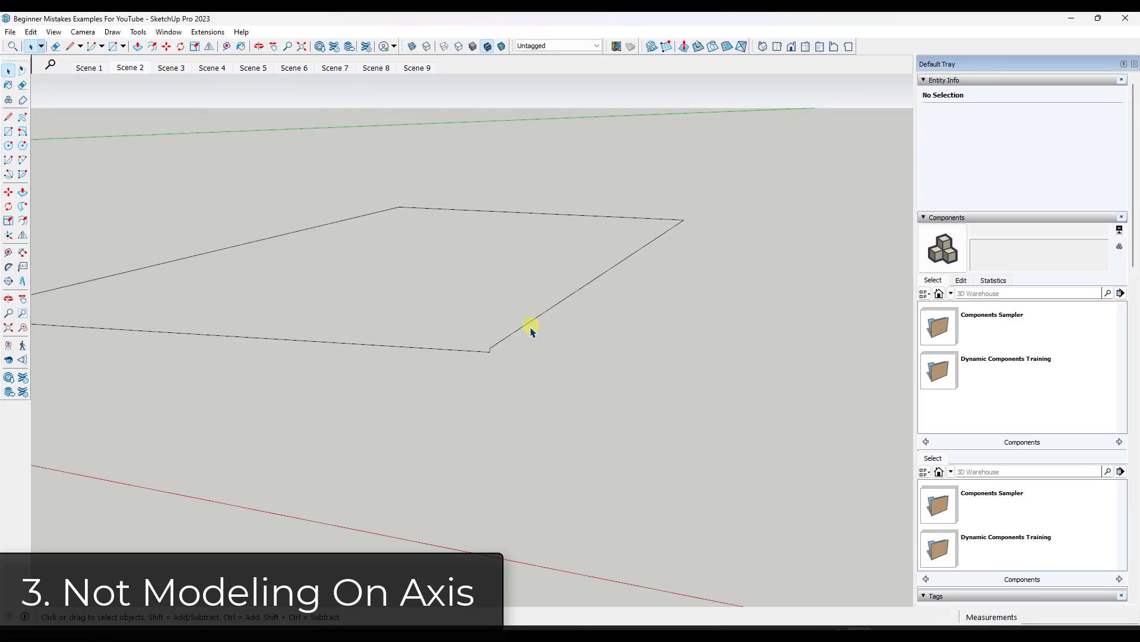
pyautogui.scroll(1, 499, 339)
pyautogui.scroll(-1, 515, 328)
pyautogui.scroll(1, 514, 345)
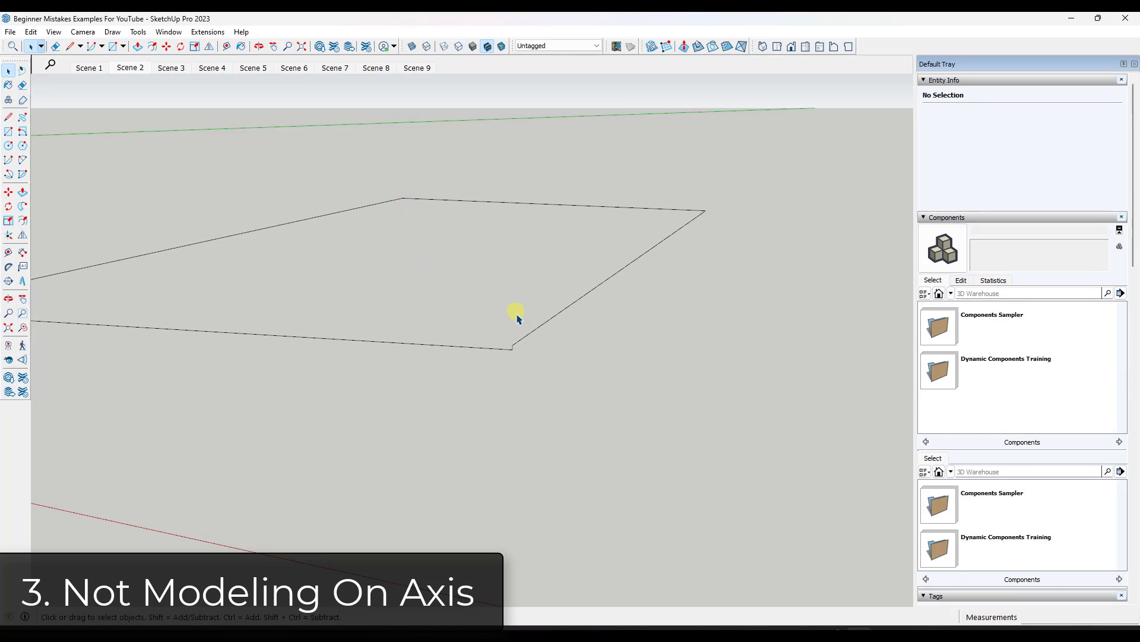
# Erase the front edge, the side edge and the short vertical line that meet at the front corner of the outline.
pyautogui.press('l')
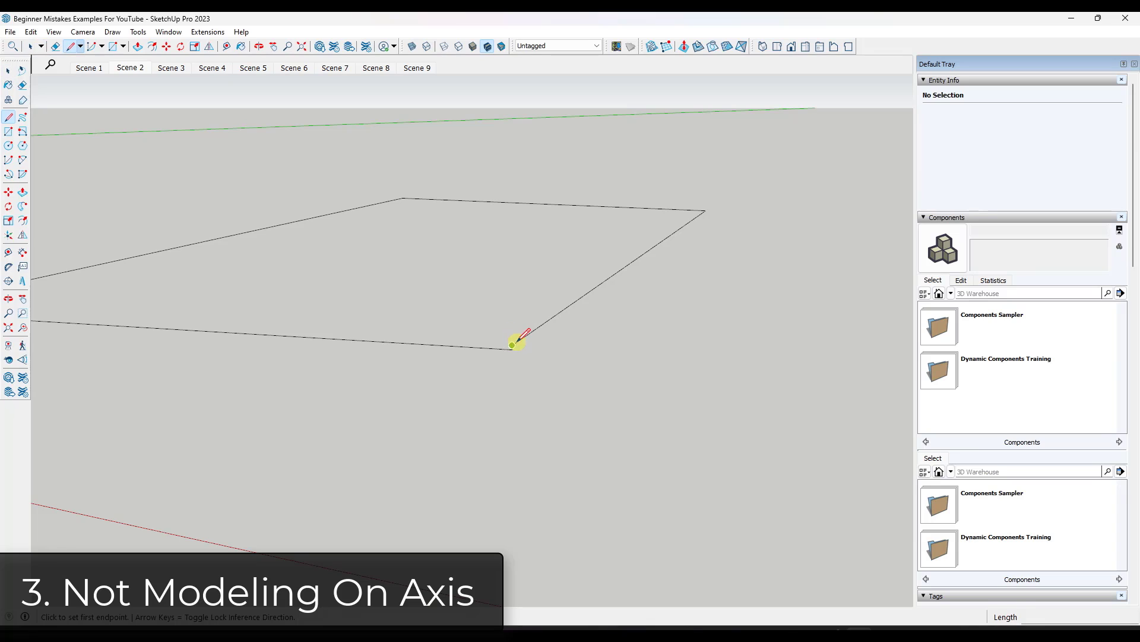
pyautogui.press('space')
pyautogui.scroll(-5, 600, 345)
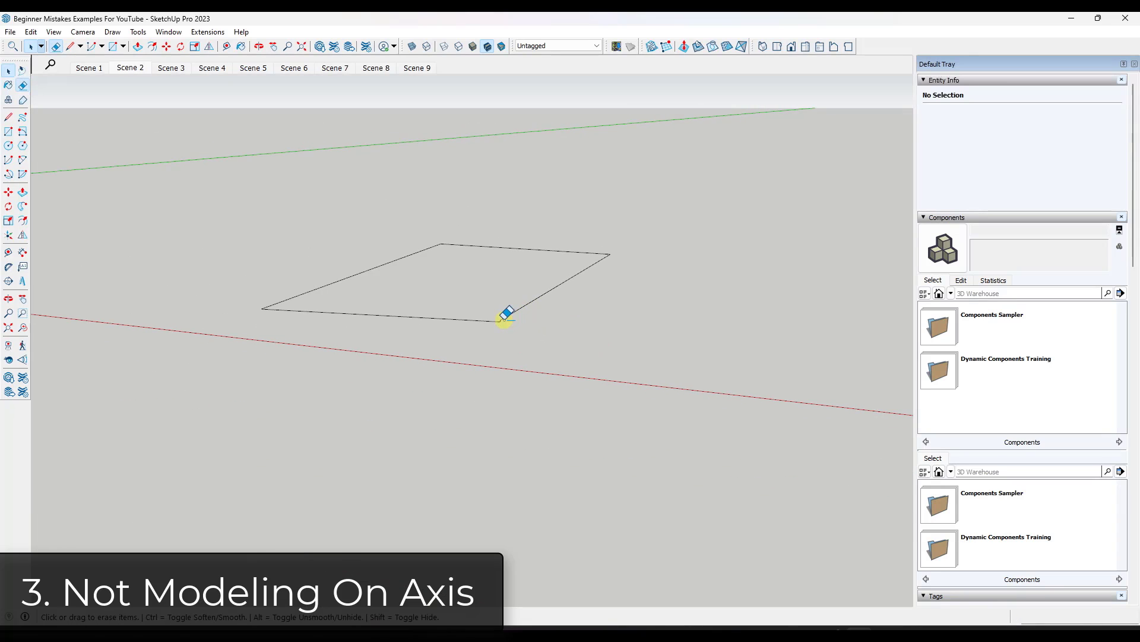
pyautogui.press('e')
pyautogui.moveTo(504, 316); pyautogui.dragTo(482, 321)
pyautogui.press('space')
# Draw a short front edge parallel to the red axis from the side edge's open end and close the outline at the back edge's far end.
pyautogui.press('l')
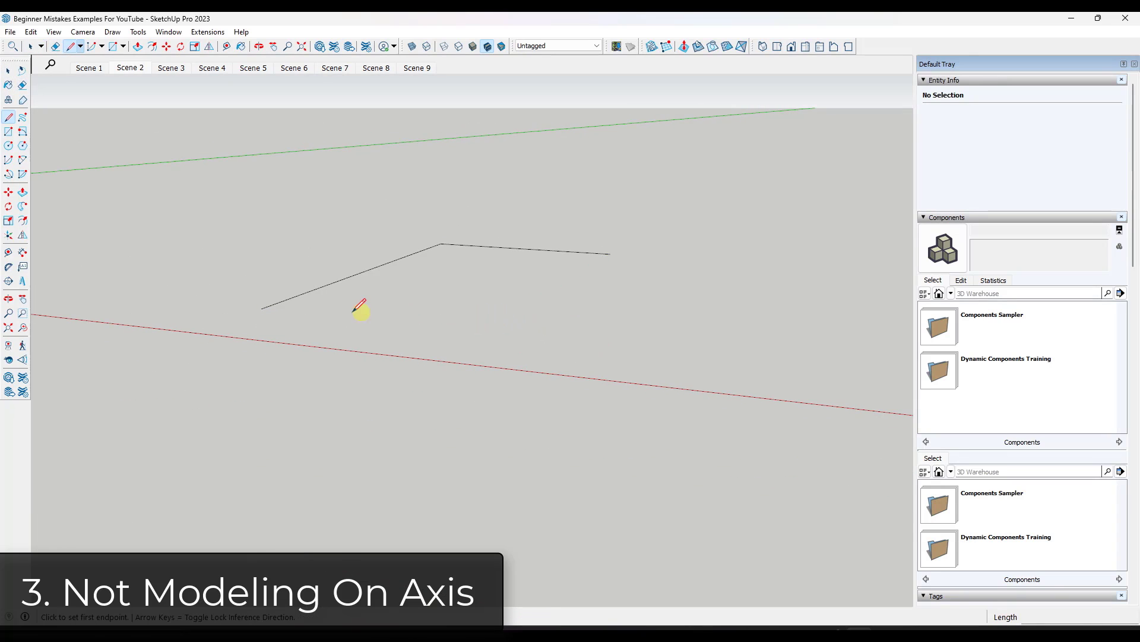
pyautogui.click(262, 308)
pyautogui.moveTo(265, 309); pyautogui.dragTo(426, 377, button='middle')
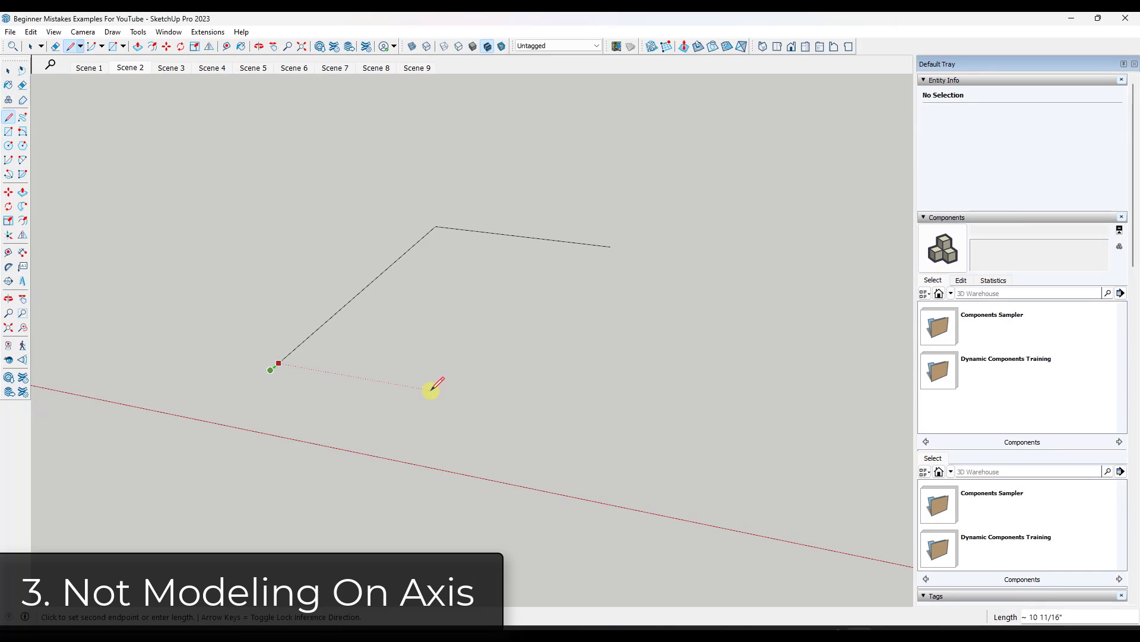
pyautogui.click(319, 378)
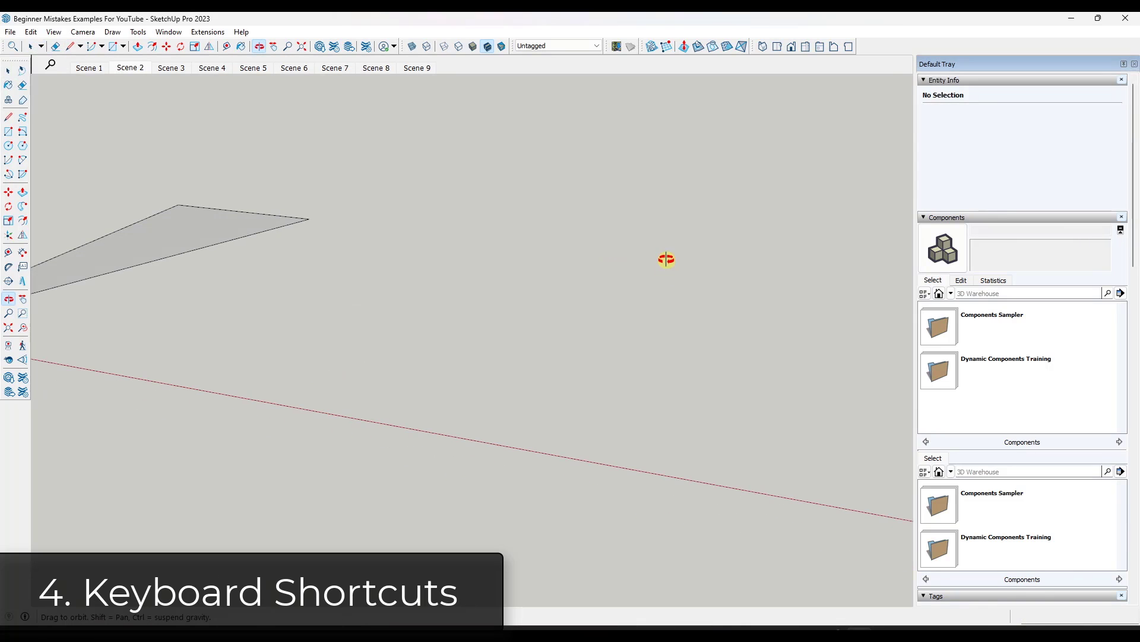
pyautogui.press('space')
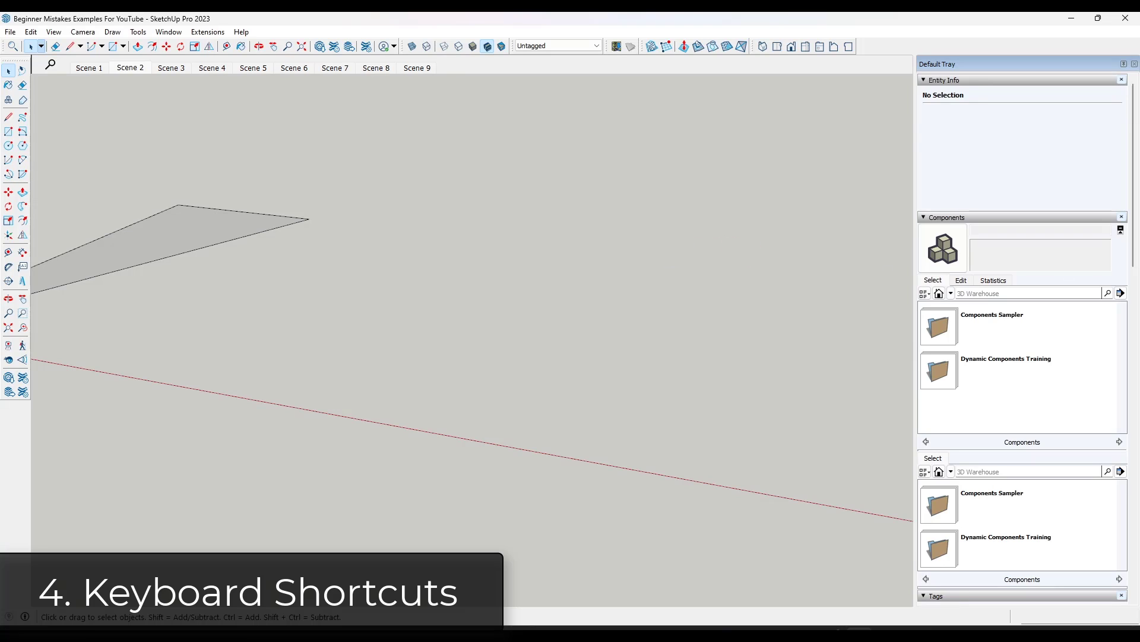
pyautogui.click(838, 629)
pyautogui.click(555, 333)
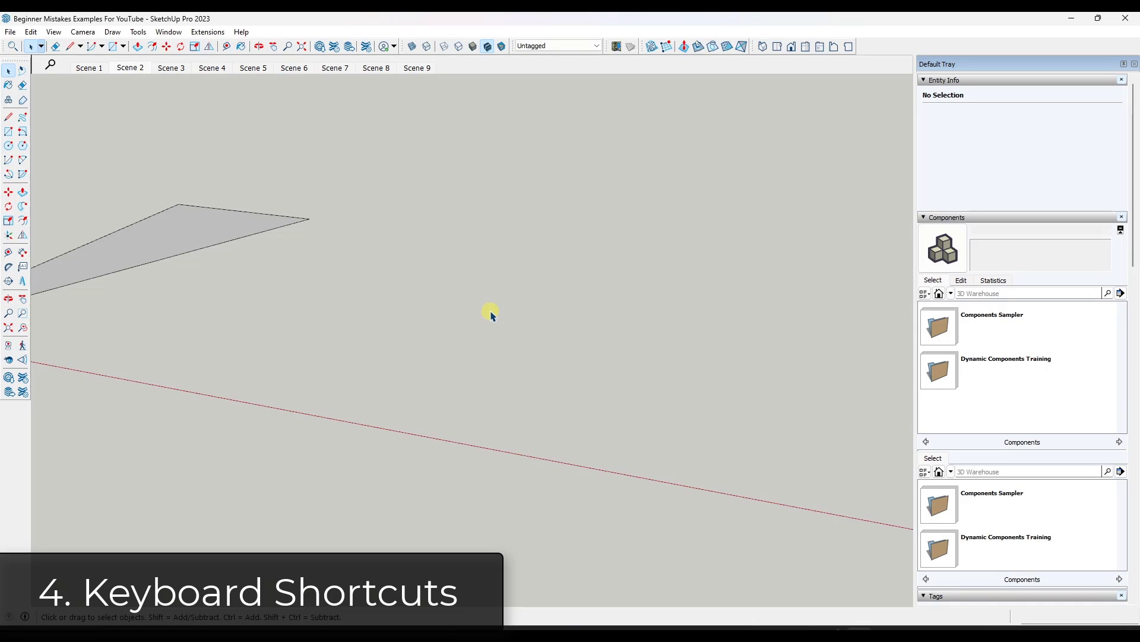
pyautogui.press('l')
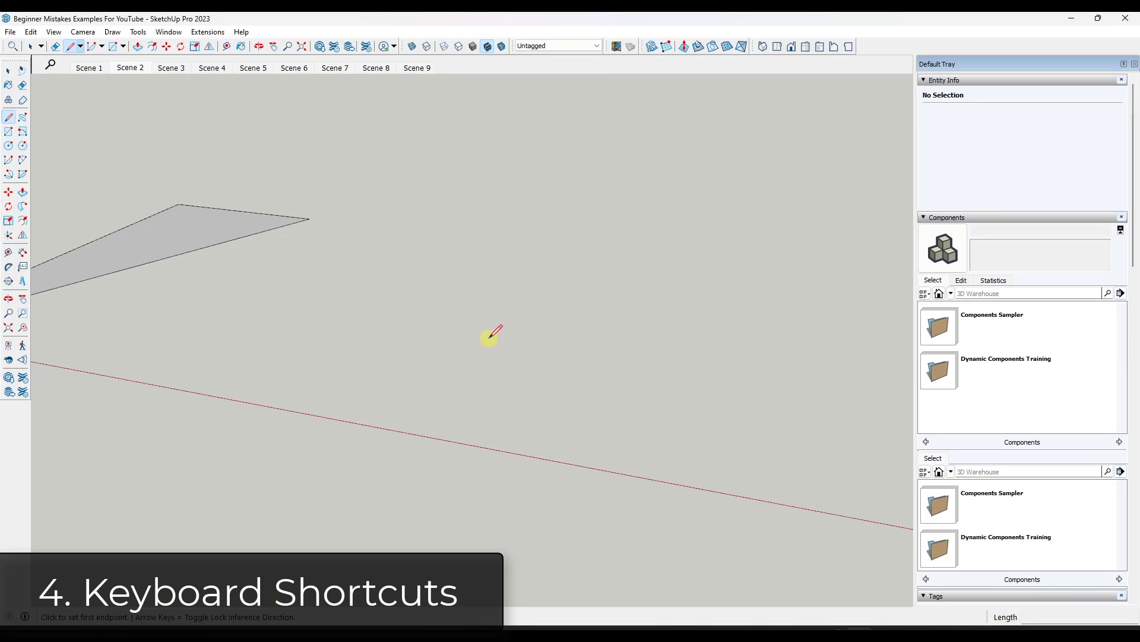
pyautogui.press('r')
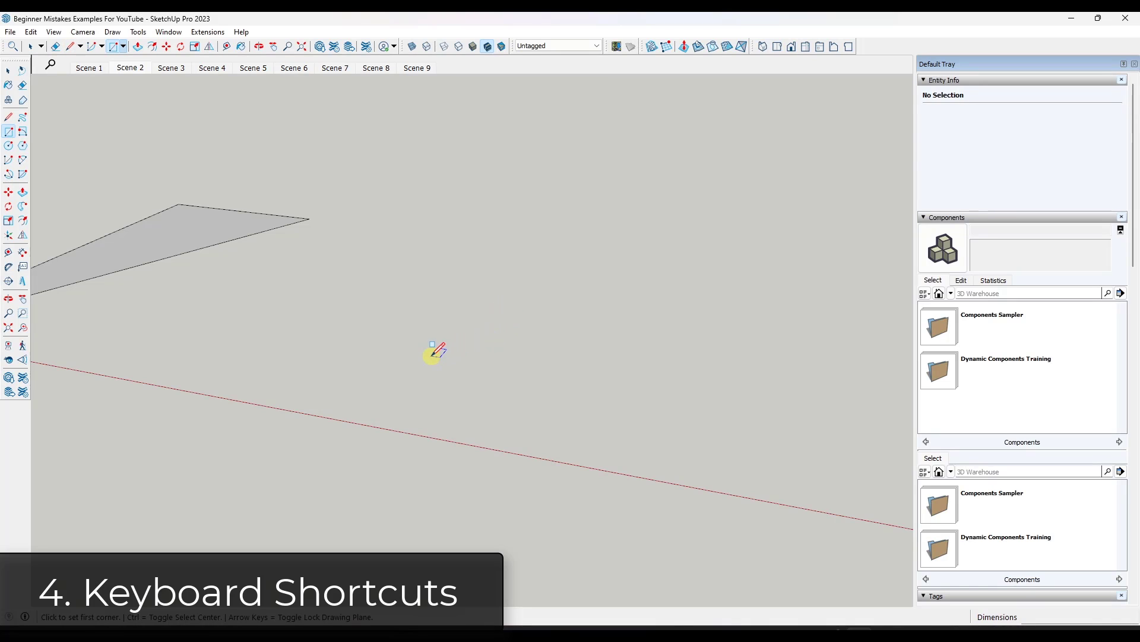
pyautogui.press('space')
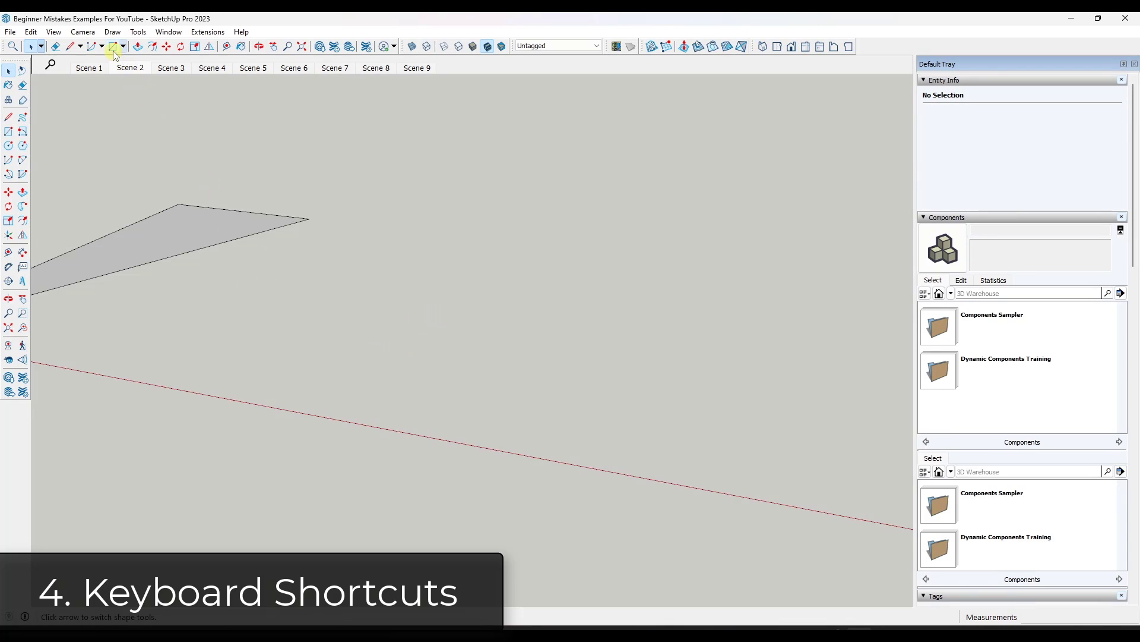
# Draw a ground rectangle about 13' 4 1/2" by 27' 8 3/4" beside the existing face and pull it up into a box.
pyautogui.click(7, 132)
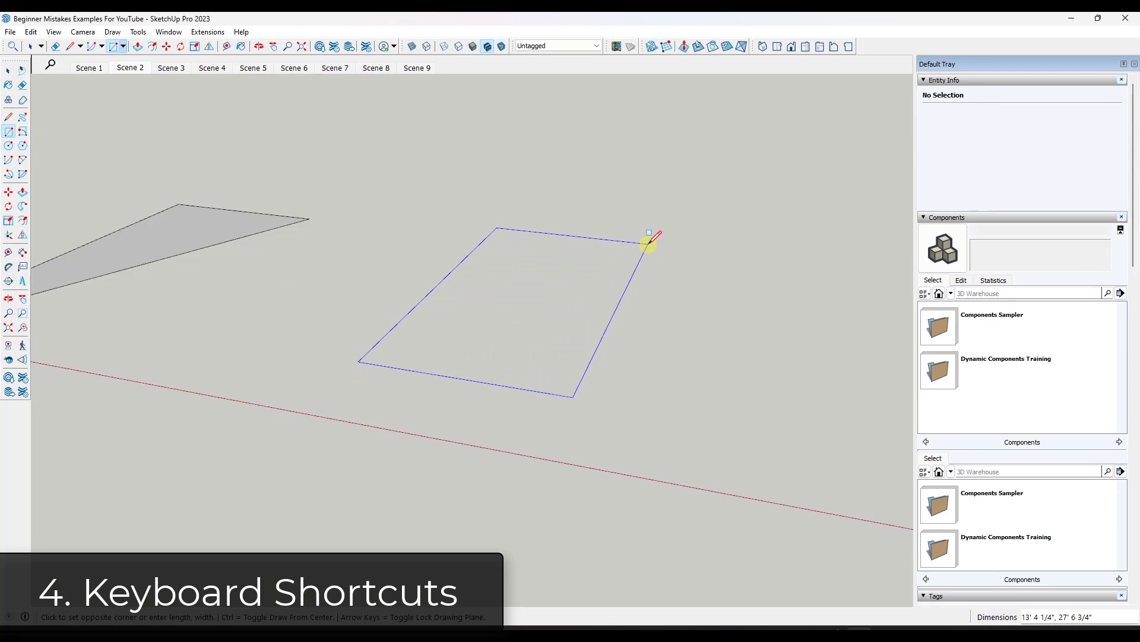
pyautogui.click(649, 242)
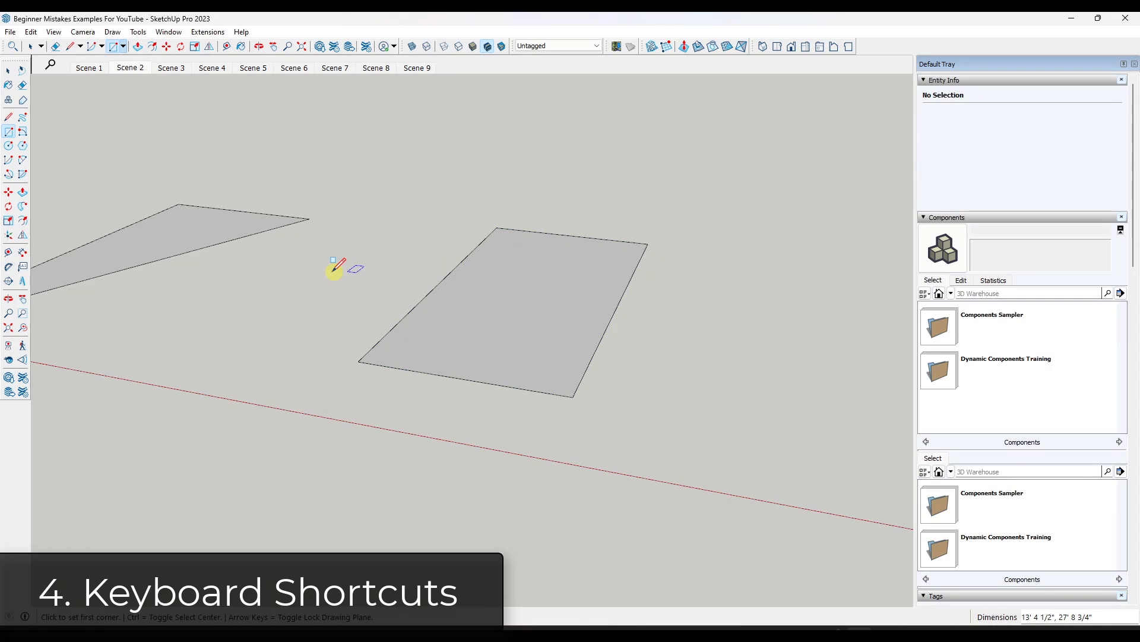
pyautogui.click(23, 194)
pyautogui.click(458, 325)
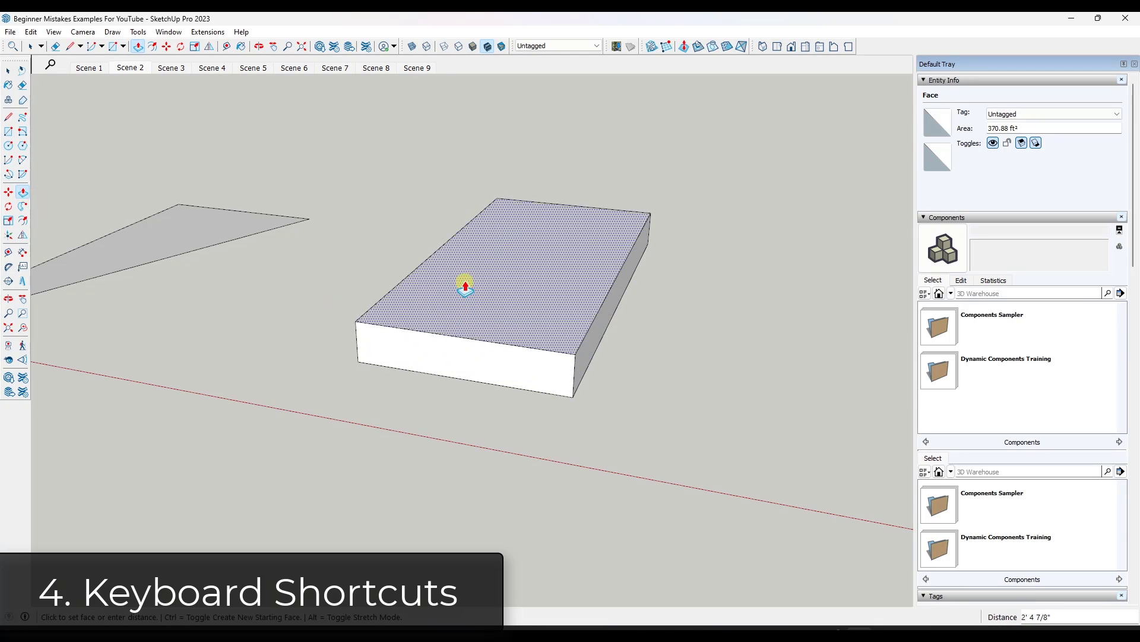
pyautogui.click(469, 197)
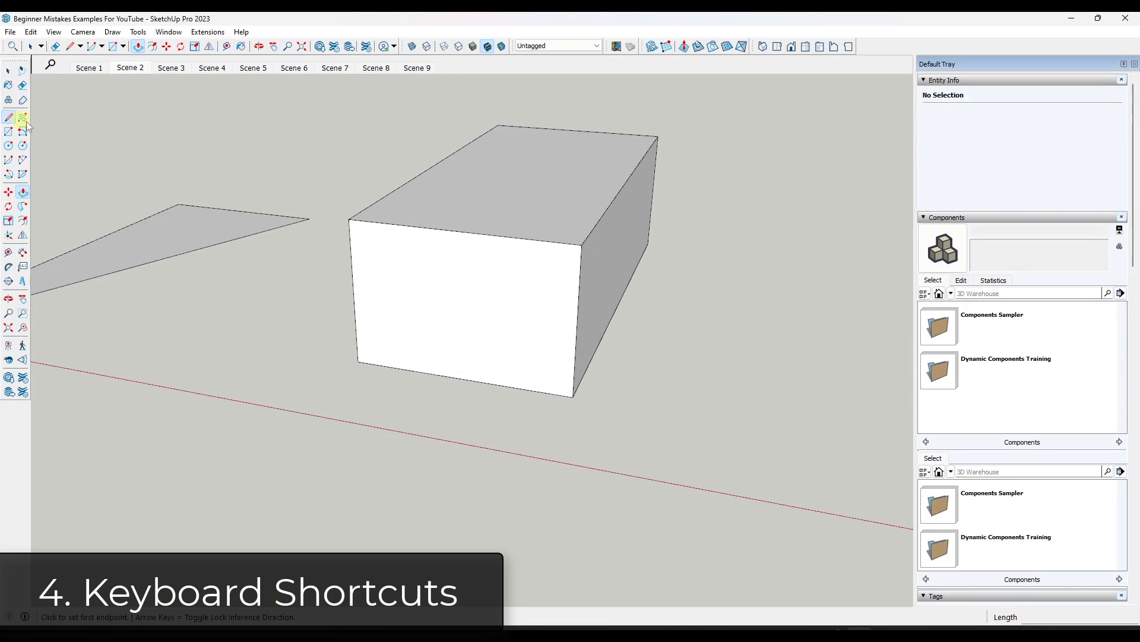
# Draw a line about 27' 8 3/4" long across the box's top face, joining the midpoints of its front and back edges.
pyautogui.press('l')
pyautogui.click(462, 231)
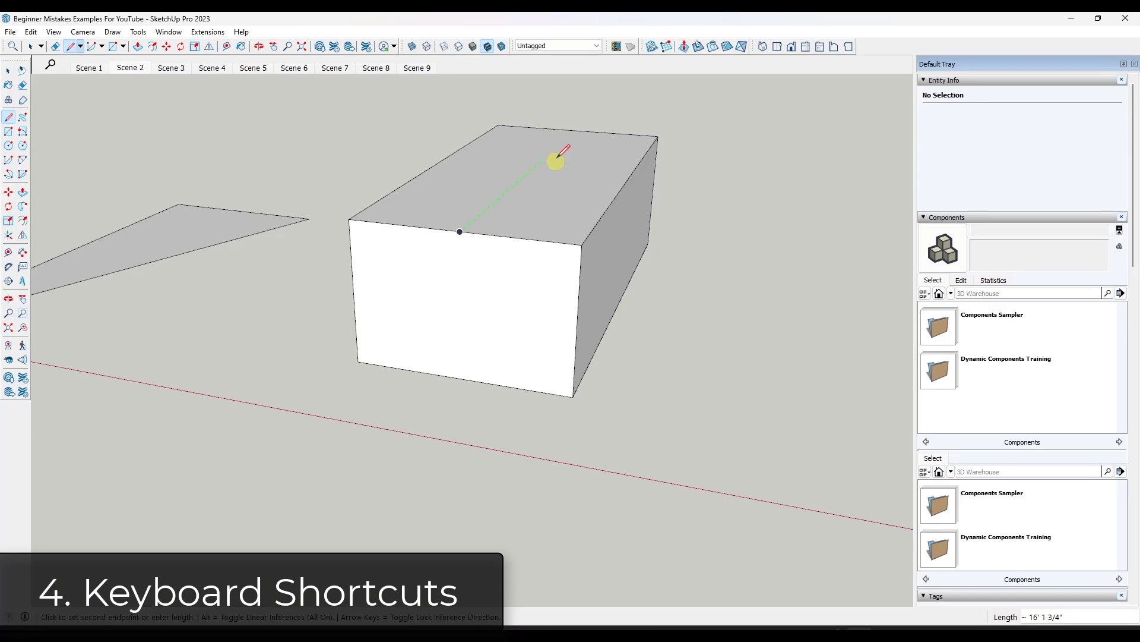
pyautogui.click(575, 130)
pyautogui.press('space')
# Move the centre line on the box's top face straight up to form a gable roof ridge.
pyautogui.click(527, 170)
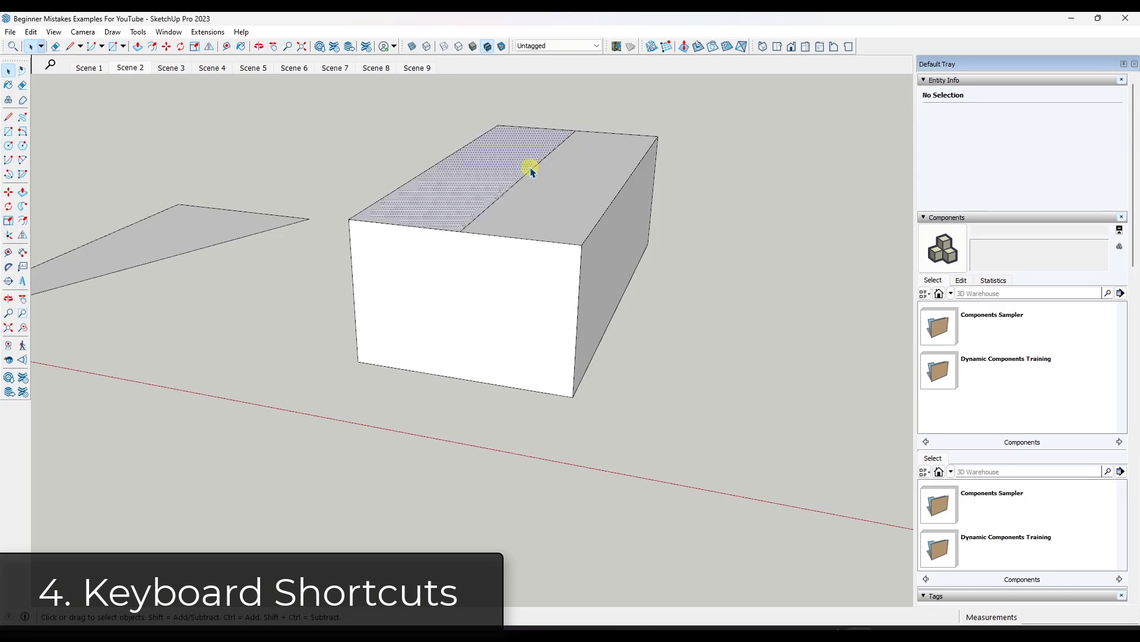
pyautogui.click(526, 173)
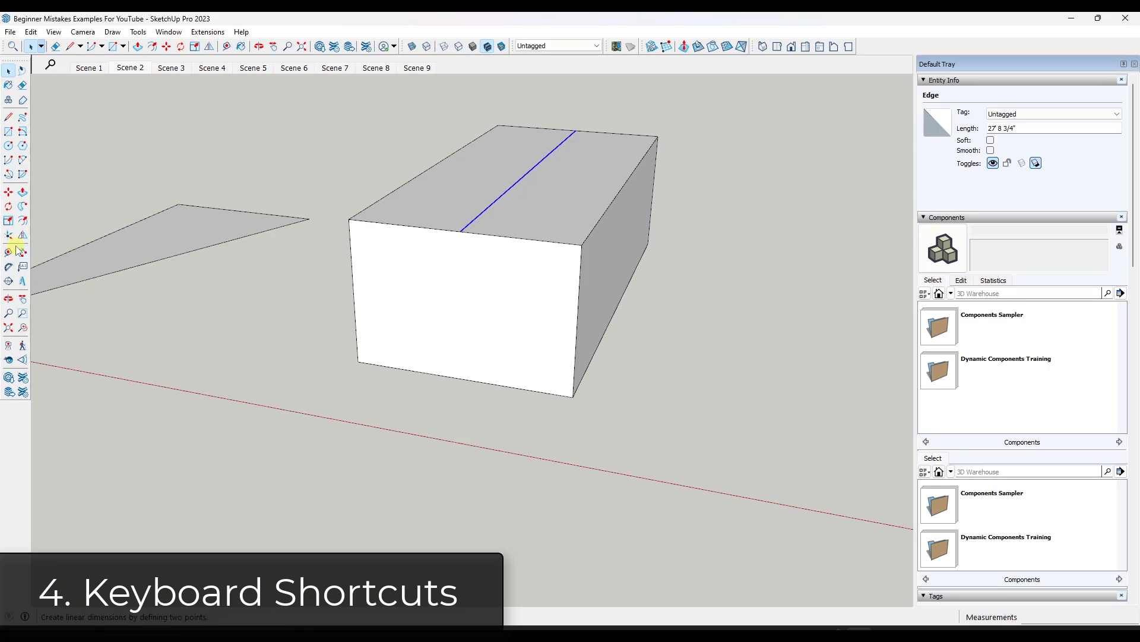
pyautogui.press('m')
pyautogui.click(467, 237)
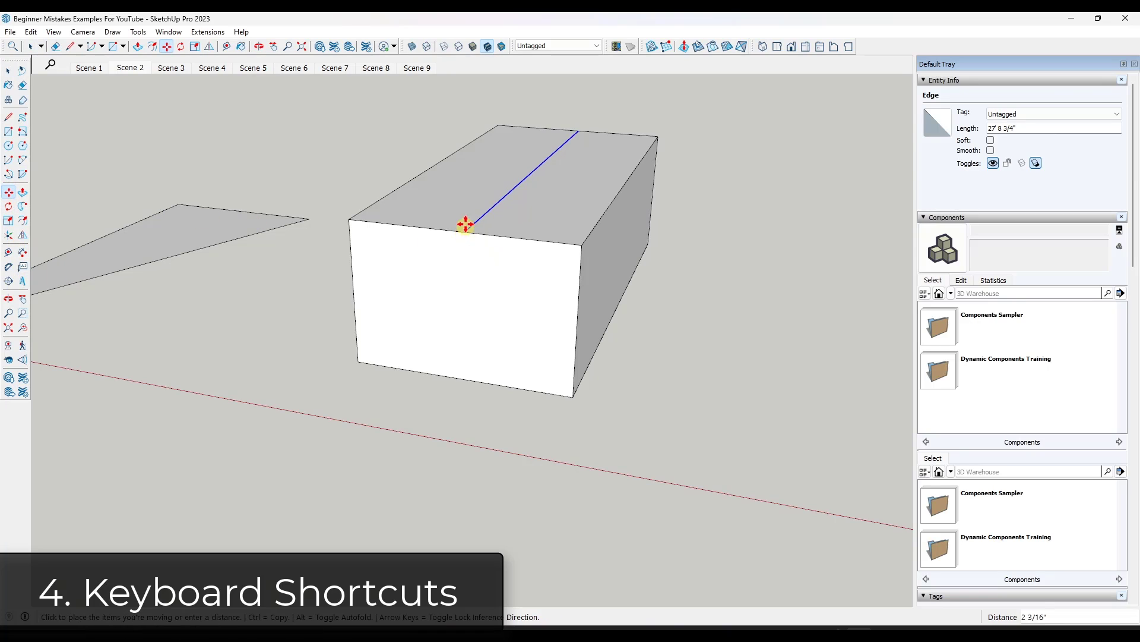
pyautogui.press('space')
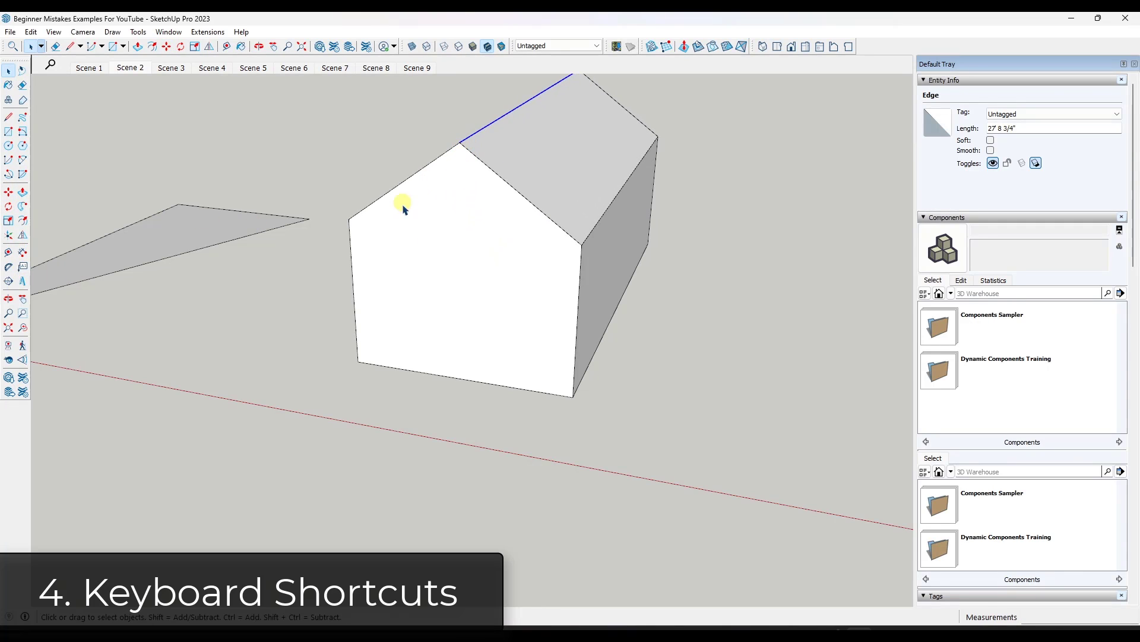
# Draw a rectangle of about 285.5 ft² on the ground beside the gabled house and pull it up about 9' 6 1/4".
pyautogui.scroll(-3, 370, 310)
pyautogui.scroll(2, 601, 287)
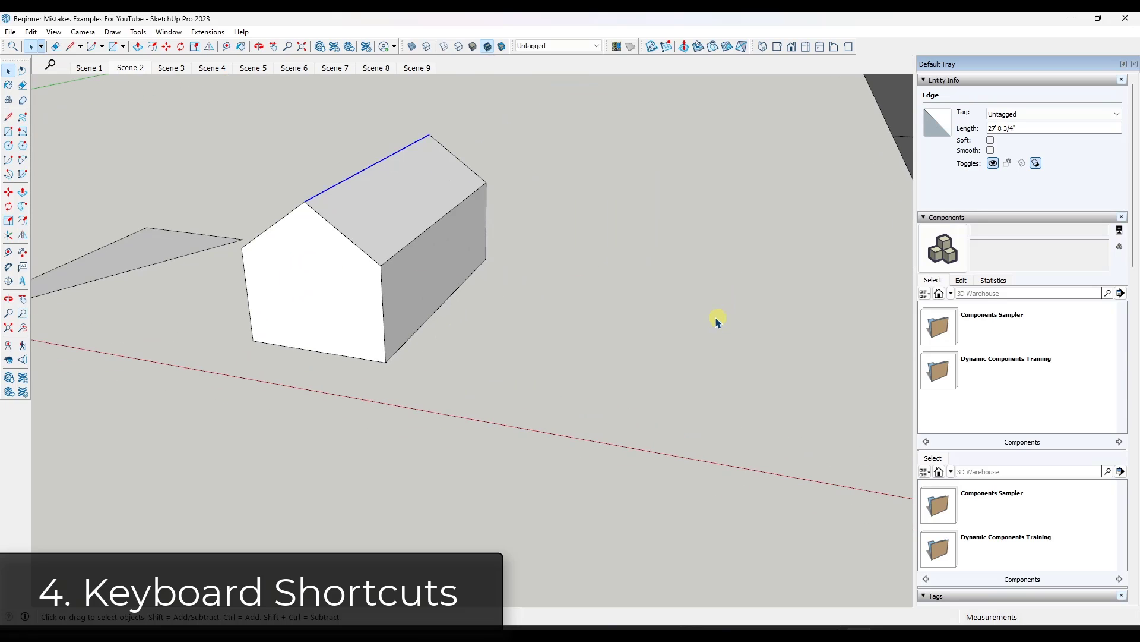
pyautogui.press('r')
pyautogui.click(544, 371)
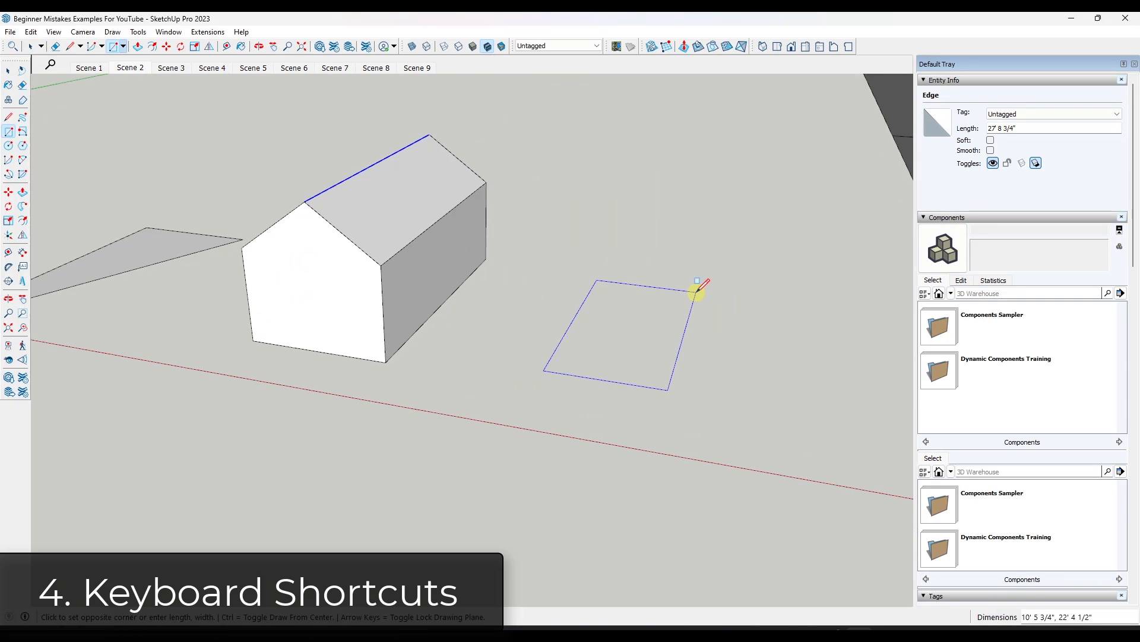
pyautogui.click(702, 278)
pyautogui.press('p')
pyautogui.click(687, 306)
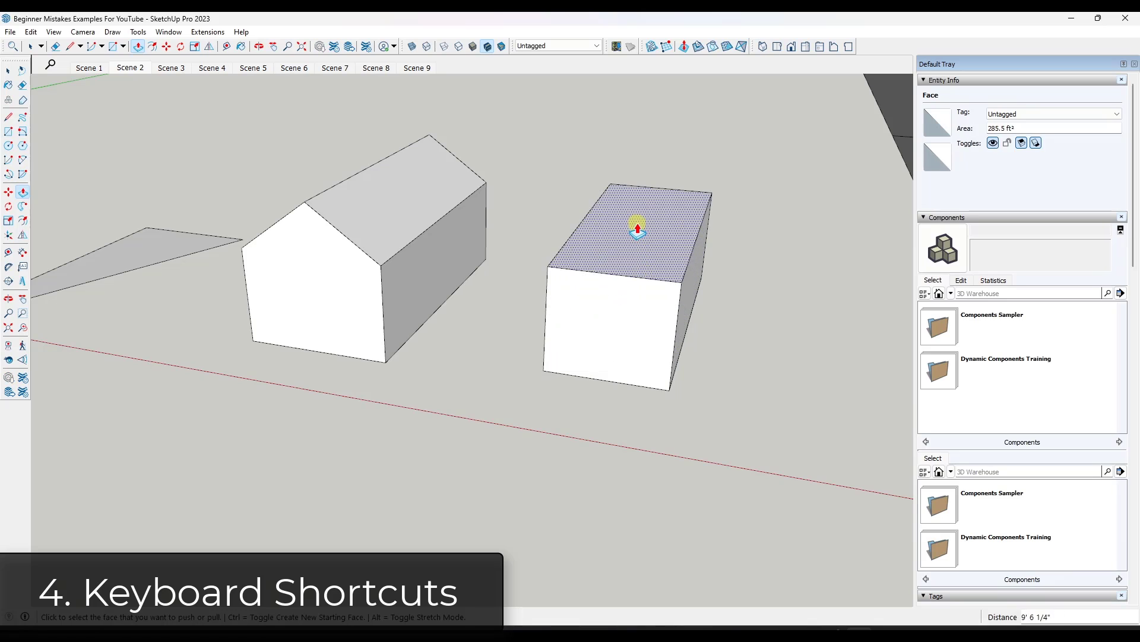
pyautogui.click(636, 224)
# Draw a line about 26' 9 3/16" long between the midpoints of the second box's front and back top edges.
pyautogui.press('l')
pyautogui.click(614, 273)
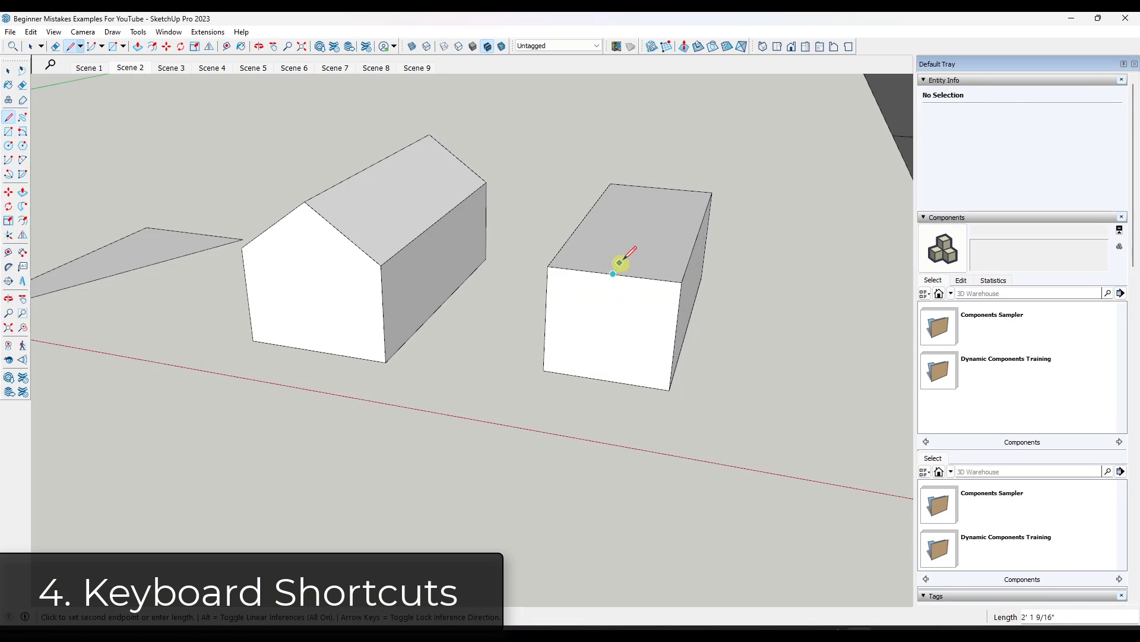
pyautogui.click(659, 189)
pyautogui.press('space')
# Raise the second box's centre line vertically to give it a gable roof.
pyautogui.click(647, 217)
pyautogui.press('m')
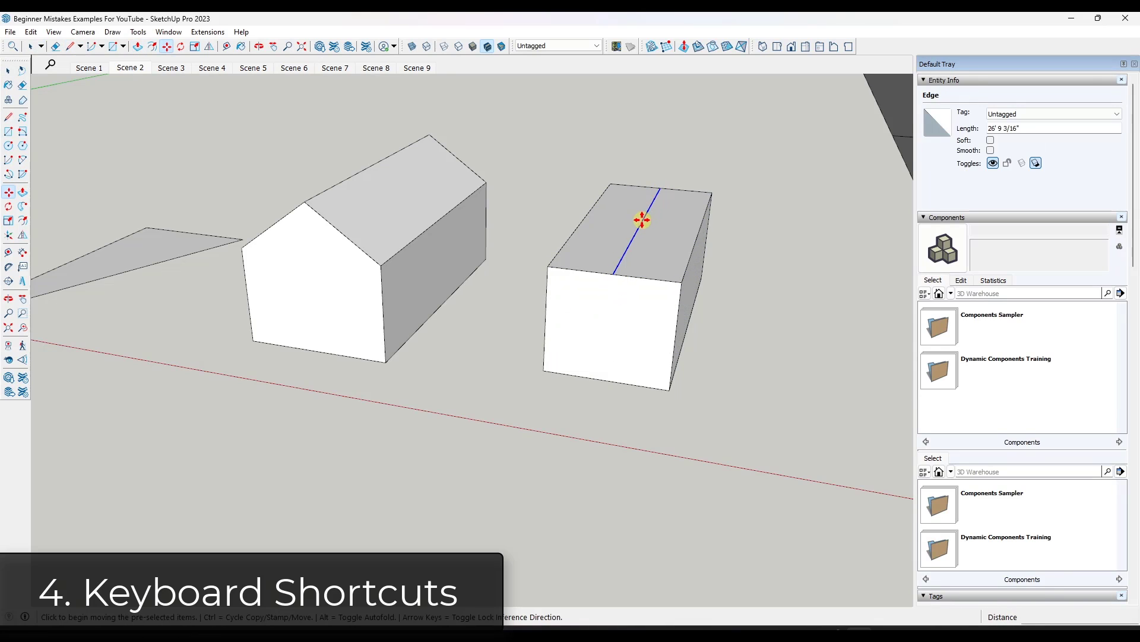
pyautogui.click(642, 218)
pyautogui.click(644, 190)
pyautogui.press('space')
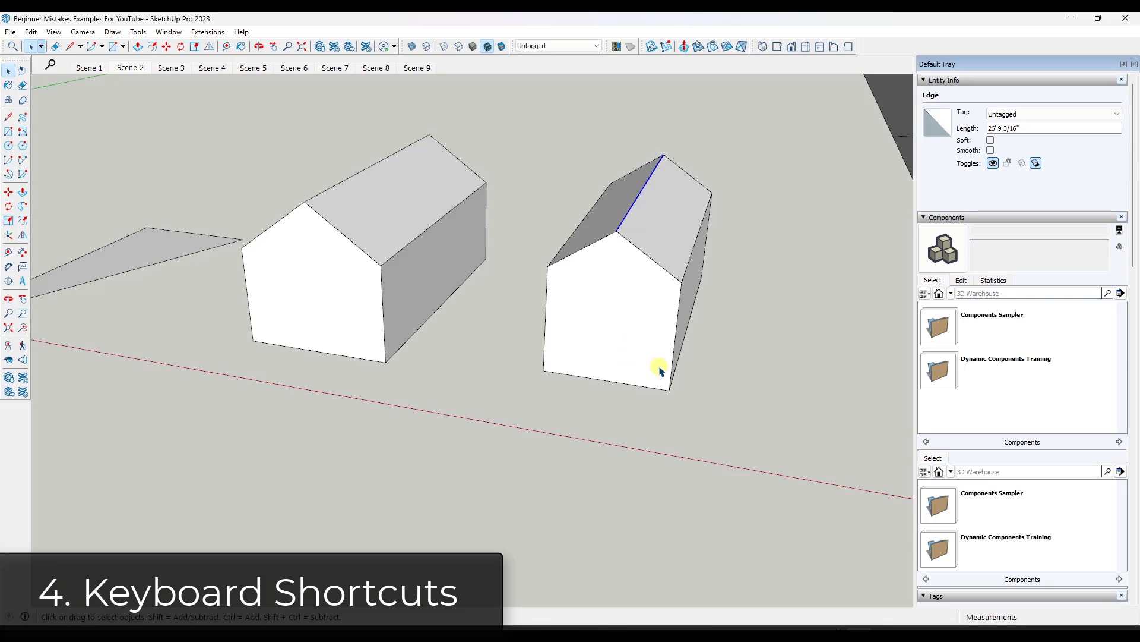
pyautogui.moveTo(696, 286); pyautogui.dragTo(690, 262, button='middle')
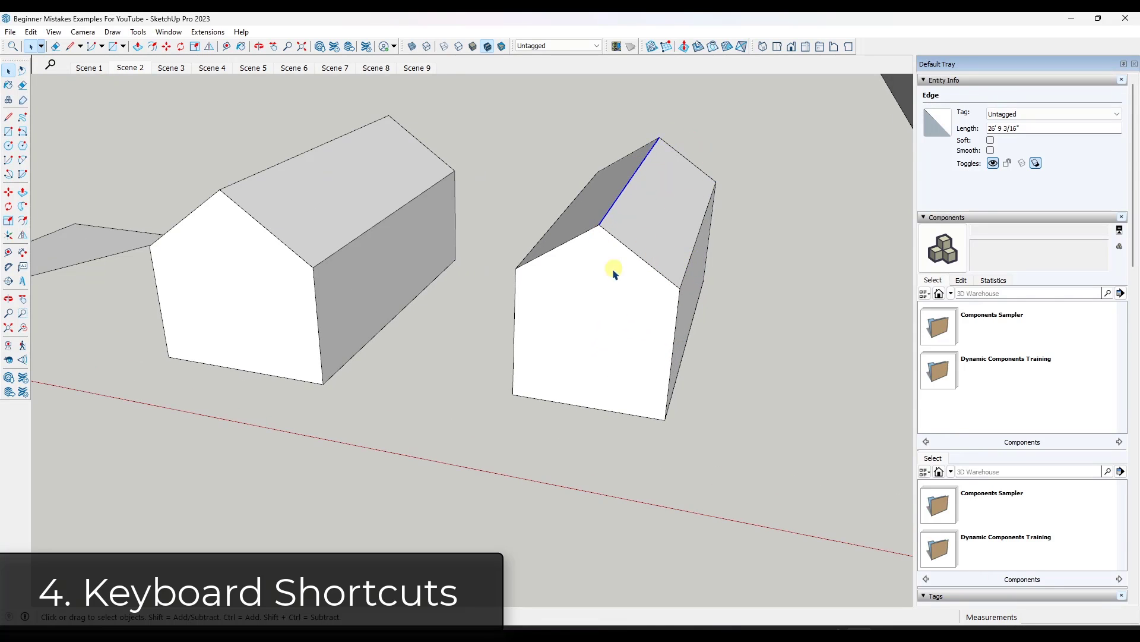
pyautogui.moveTo(614, 273)
pyautogui.mouseDown(button='middle')
pyautogui.moveTo(603, 262)
pyautogui.moveTo(621, 252)
pyautogui.mouseUp(button='middle')
pyautogui.click(534, 229)
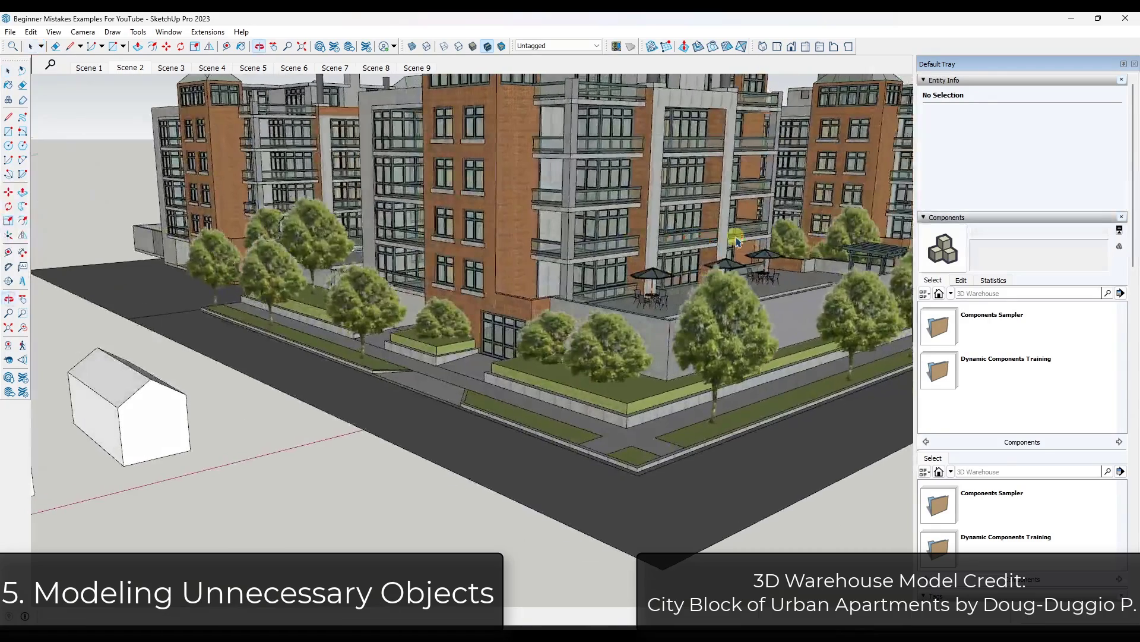
# Examine the planters, trees and grass strips along the street in front of the corner apartment building.
pyautogui.scroll(4, 732, 233)
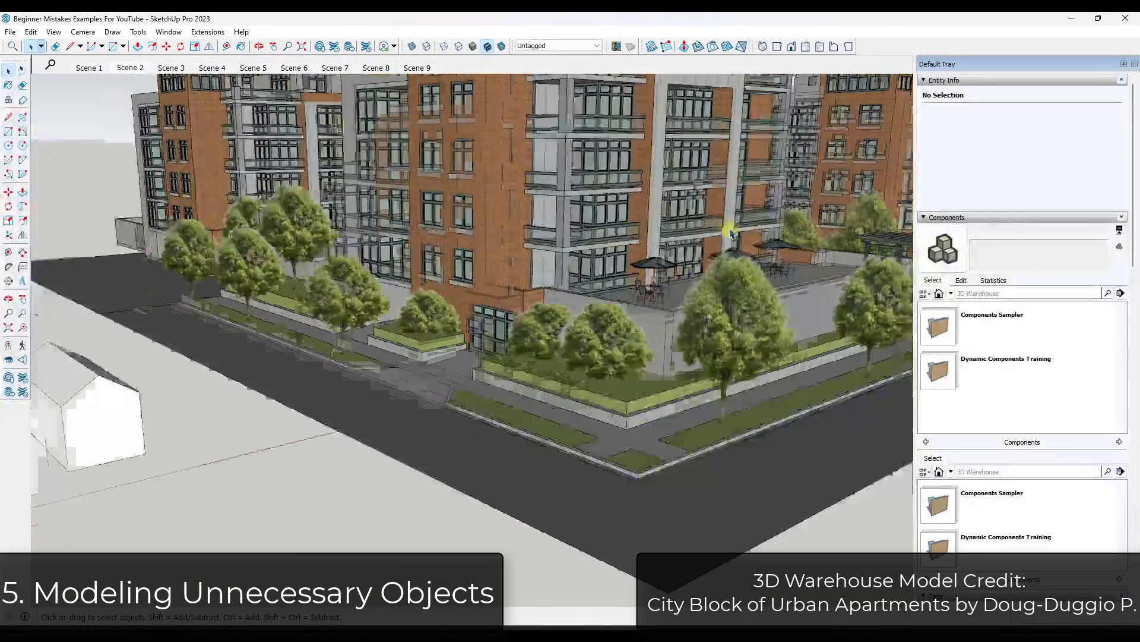
pyautogui.scroll(4, 493, 409)
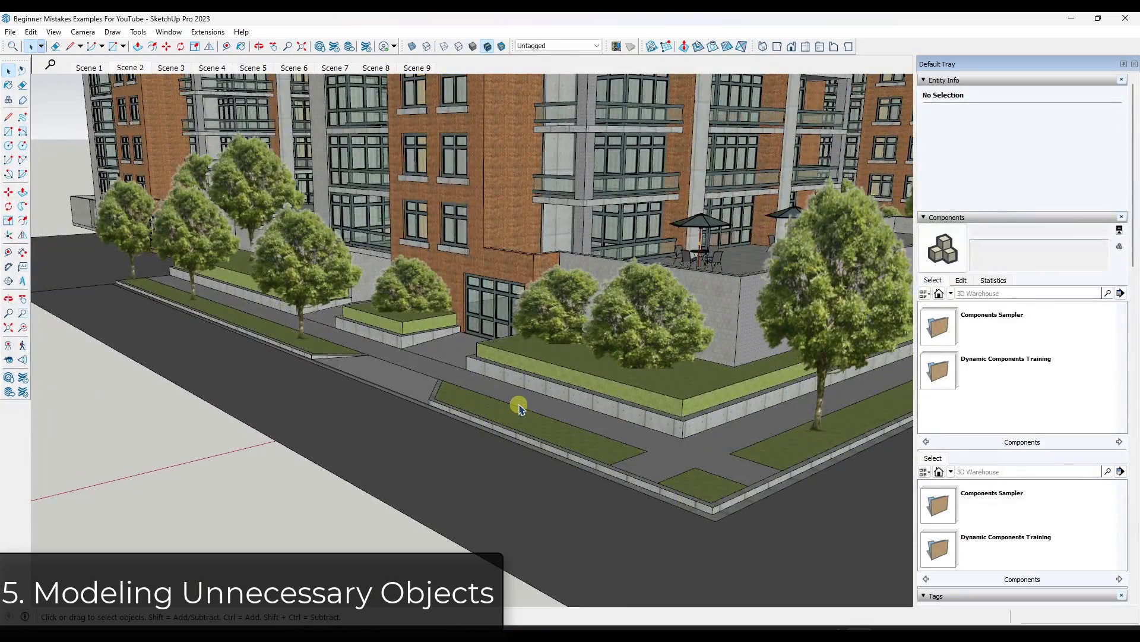
pyautogui.moveTo(523, 407); pyautogui.dragTo(735, 452, button='middle')
pyautogui.scroll(2, 735, 452)
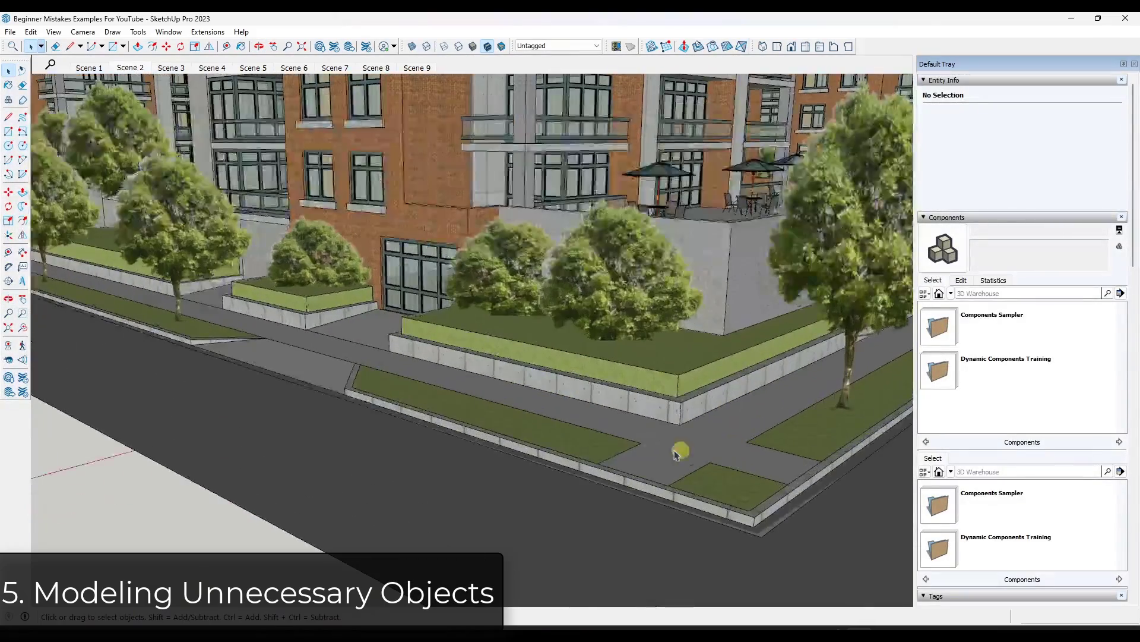
pyautogui.scroll(3, 539, 433)
pyautogui.scroll(3, 545, 415)
pyautogui.scroll(2, 555, 440)
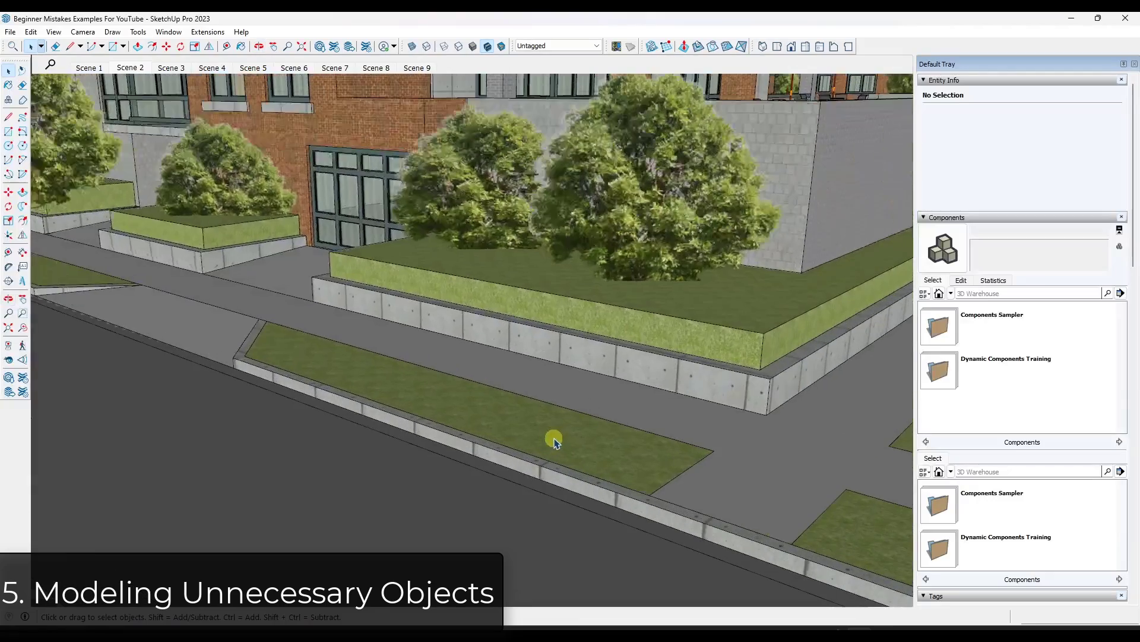
pyautogui.scroll(-2, 549, 432)
pyautogui.scroll(-5, 538, 432)
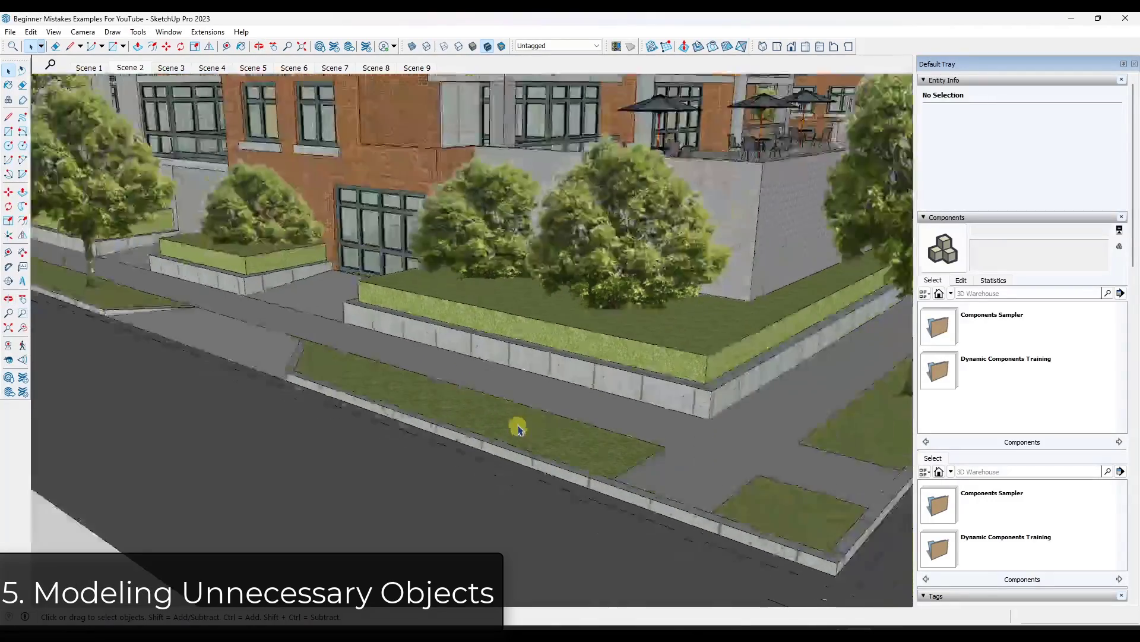
pyautogui.scroll(-3, 529, 426)
pyautogui.scroll(-2, 534, 419)
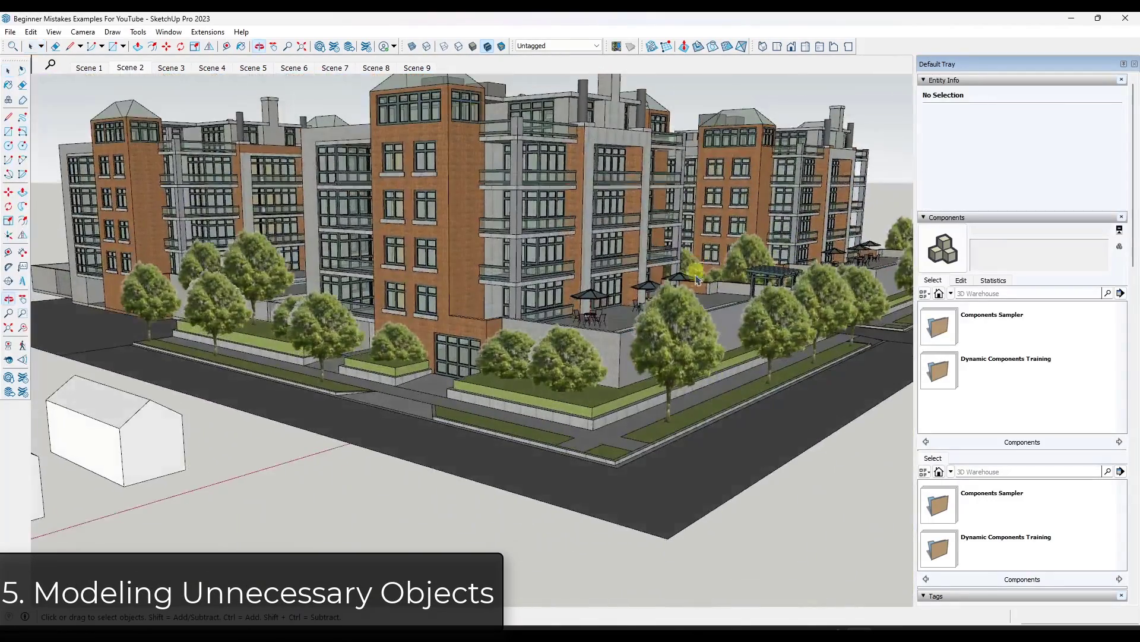
# Draw an 8-sided circle of about 1.59 ft² on the grass strip between the kerb and the sidewalk.
pyautogui.scroll(6, 578, 402)
pyautogui.scroll(8, 577, 402)
pyautogui.press('c')
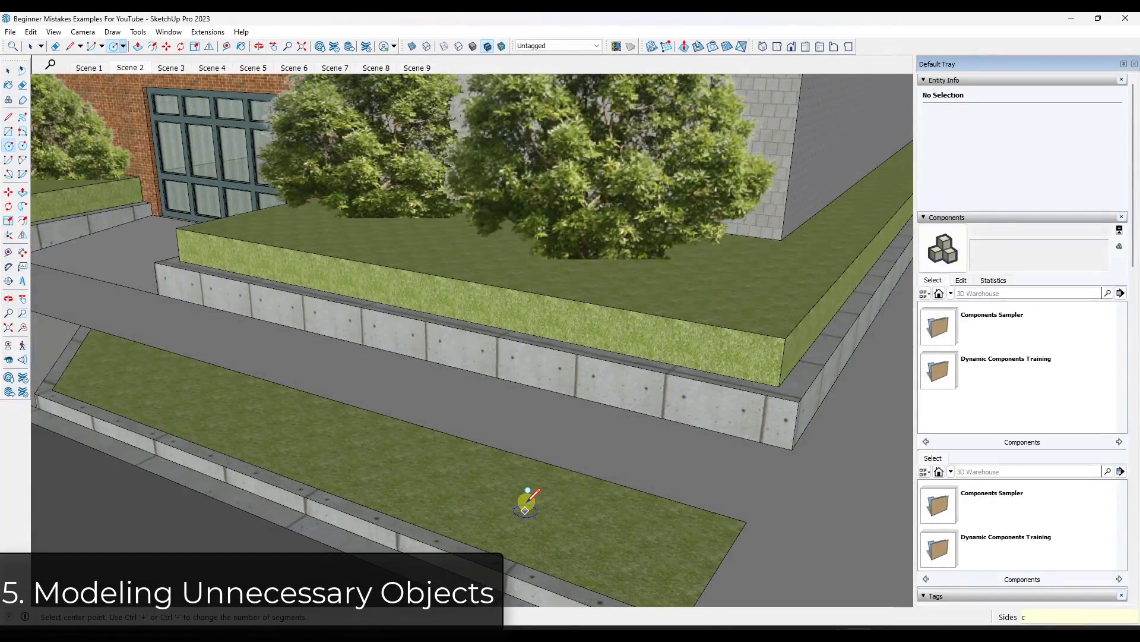
pyautogui.write('8')
pyautogui.press('Return')
pyautogui.press('Return')
pyautogui.click(523, 497)
pyautogui.click(545, 498)
# Raise the eight-sided circle on the grass into a low base and offset its top face inward about 4 1/8".
pyautogui.press('p')
pyautogui.click(536, 499)
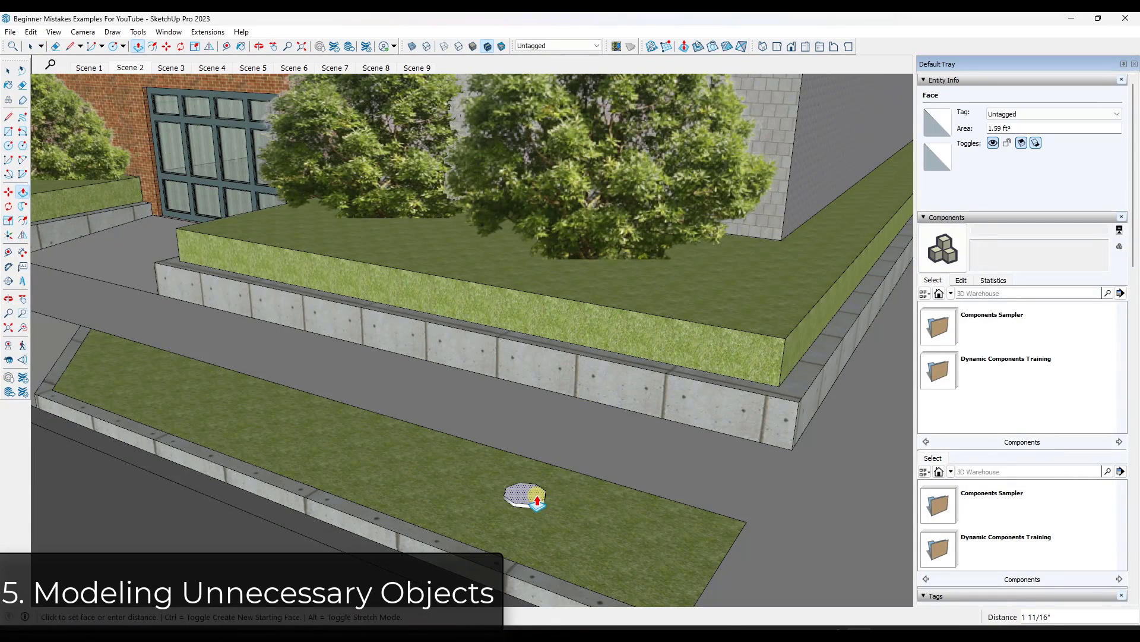
pyautogui.click(538, 498)
pyautogui.scroll(5, 535, 499)
pyautogui.press('f')
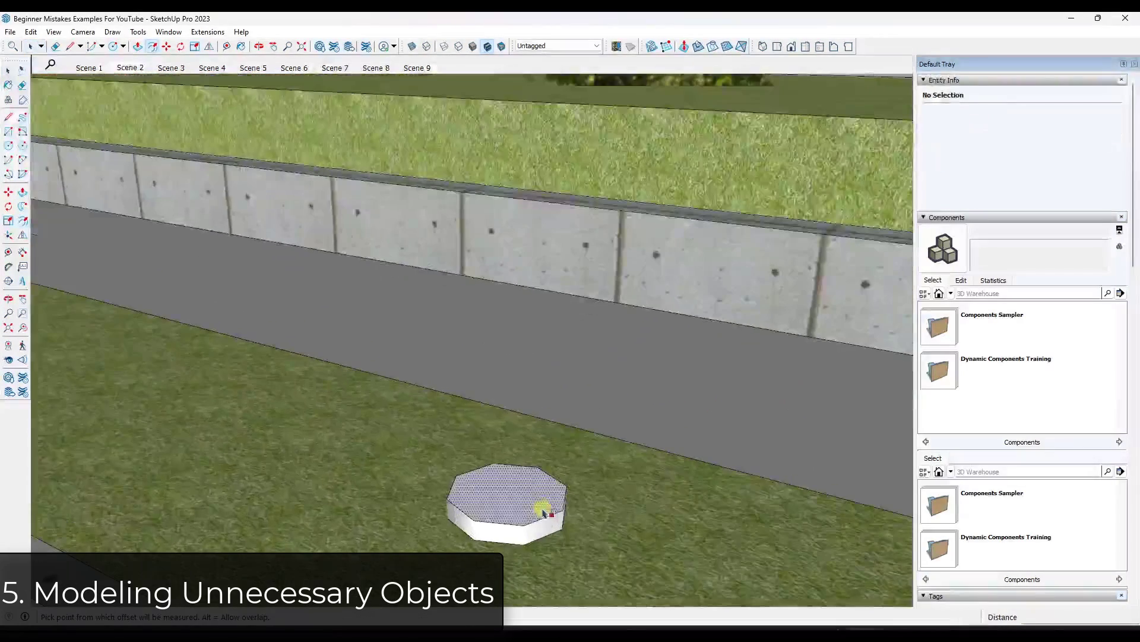
pyautogui.click(544, 514)
pyautogui.click(521, 506)
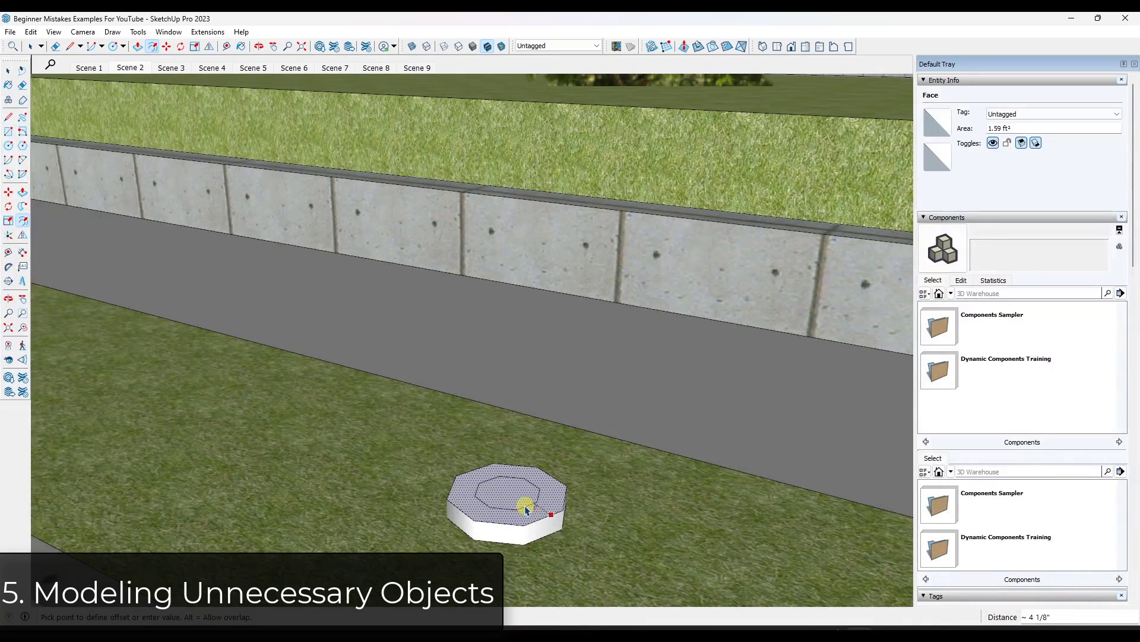
# Raise the inner octagonal face of the base into a tall column.
pyautogui.press('space')
pyautogui.press('p')
pyautogui.click(515, 504)
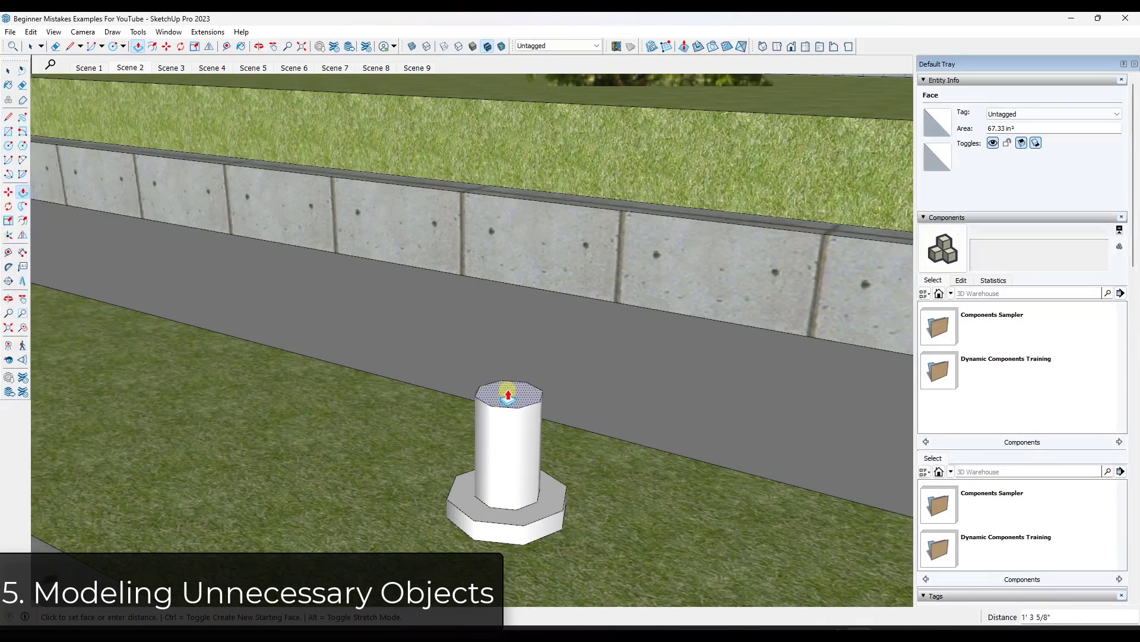
pyautogui.click(509, 384)
# Offset the column's top edge slightly outward and raise the resulting ring about 7 3/16".
pyautogui.press('space')
pyautogui.press('f')
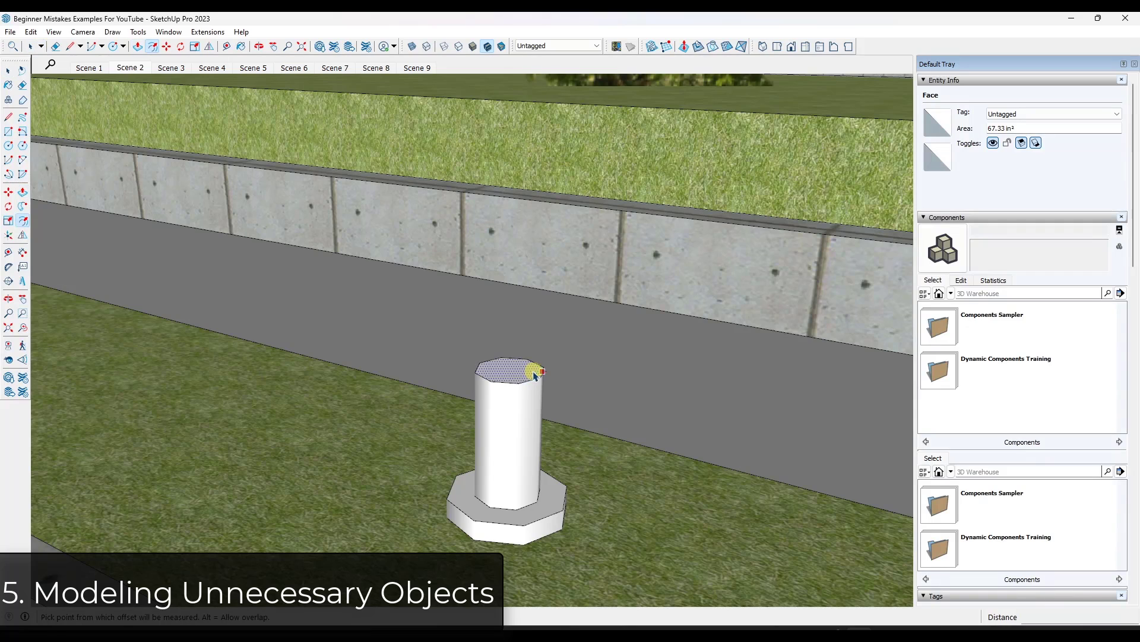
pyautogui.click(542, 373)
pyautogui.click(551, 377)
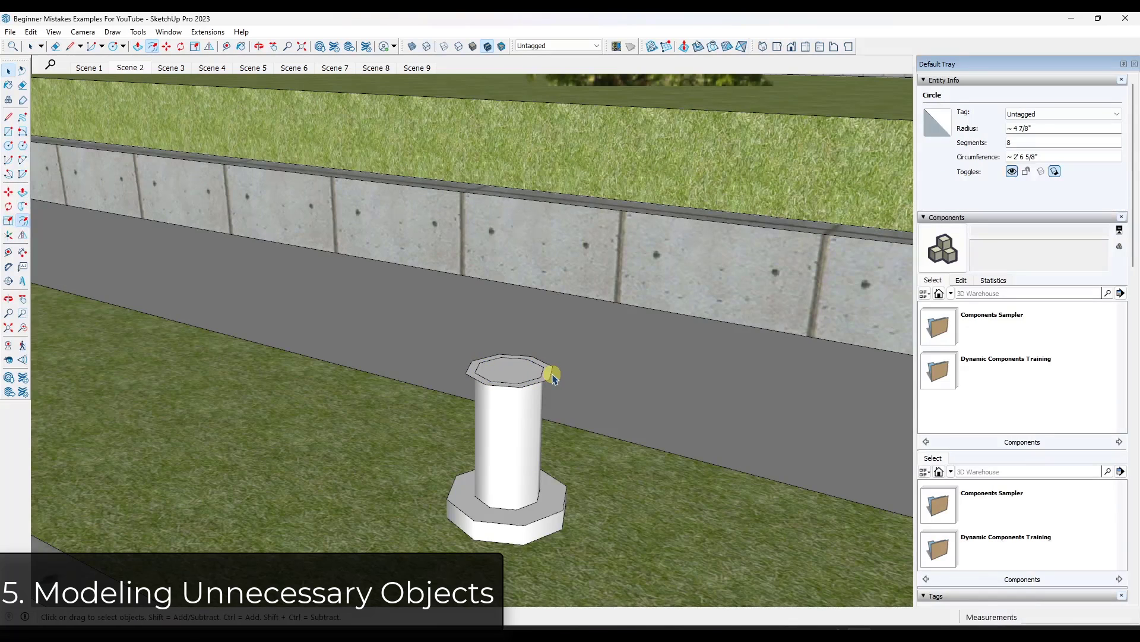
pyautogui.press('space')
pyautogui.press('p')
pyautogui.click(552, 376)
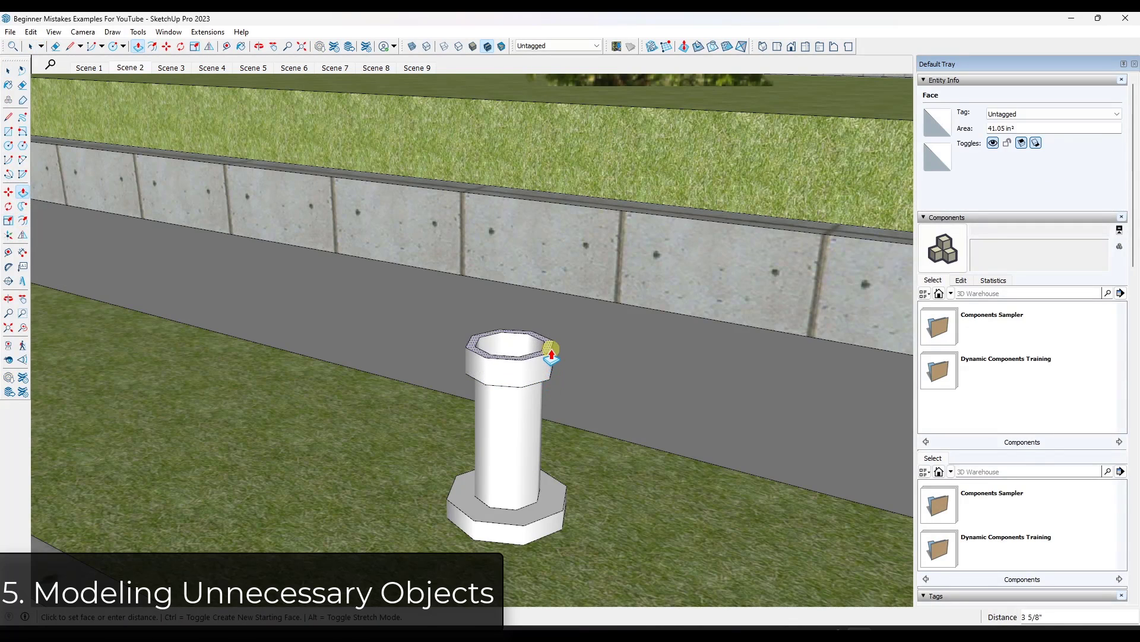
pyautogui.click(564, 333)
# Remove the inner rim so the cap's top is one face, and scale that face inward about its centre into a taper.
pyautogui.moveTo(566, 329); pyautogui.dragTo(531, 345, button='middle')
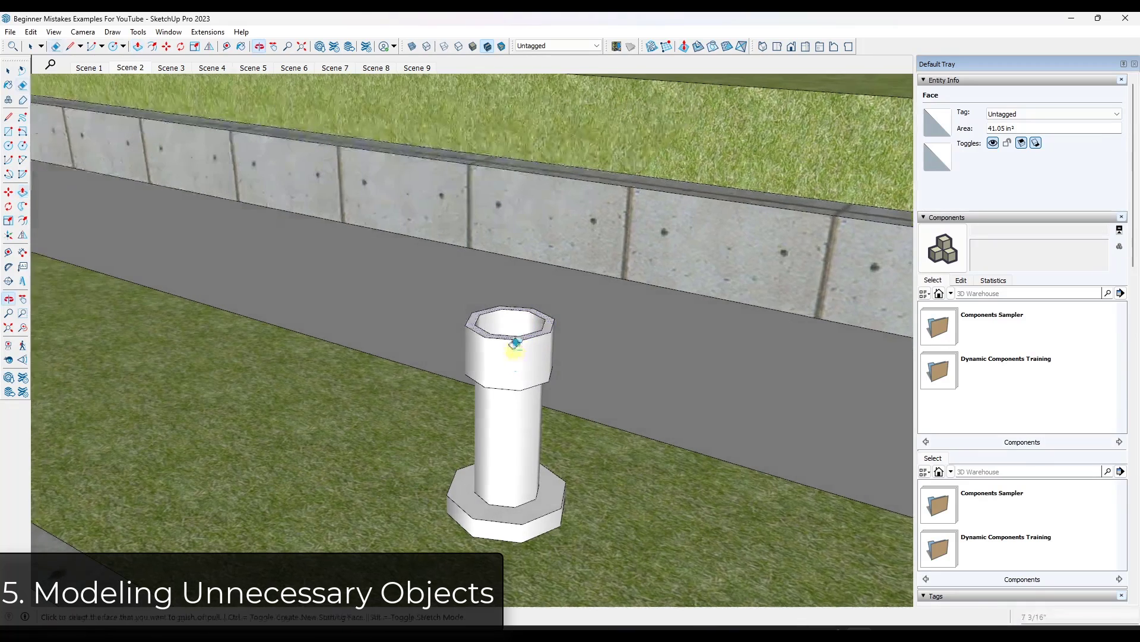
pyautogui.press('e')
pyautogui.click(479, 319)
pyautogui.press('space')
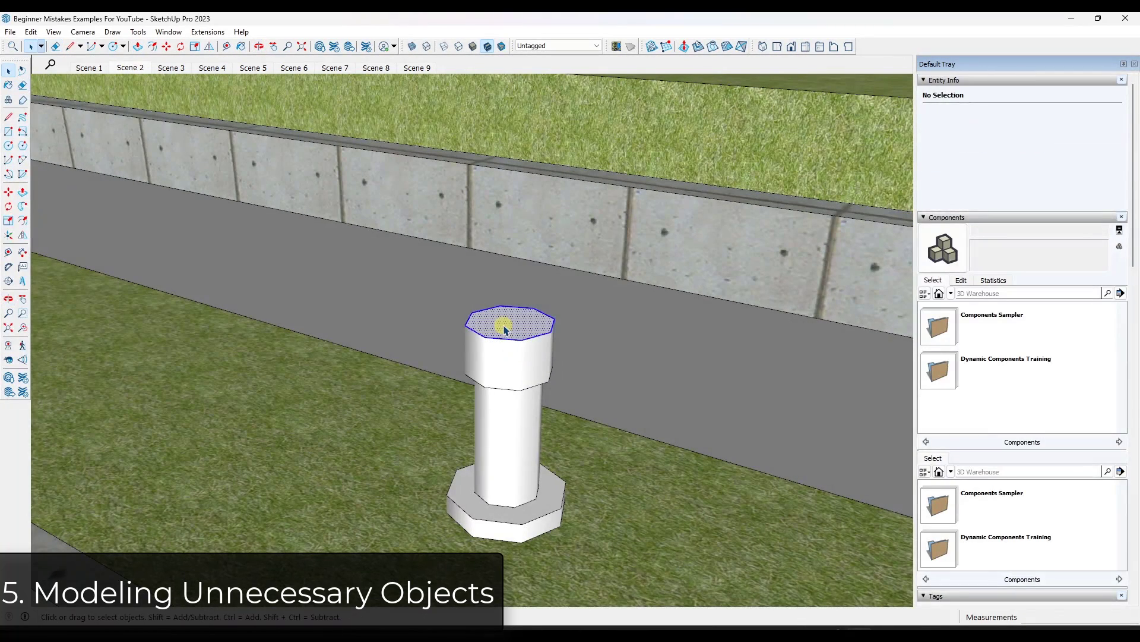
pyautogui.doubleClick(504, 320)
pyautogui.press('s')
pyautogui.keyDown('ctrl'); pyautogui.moveTo(446, 327); pyautogui.dragTo(467, 327); pyautogui.keyUp('ctrl')
pyautogui.press('space')
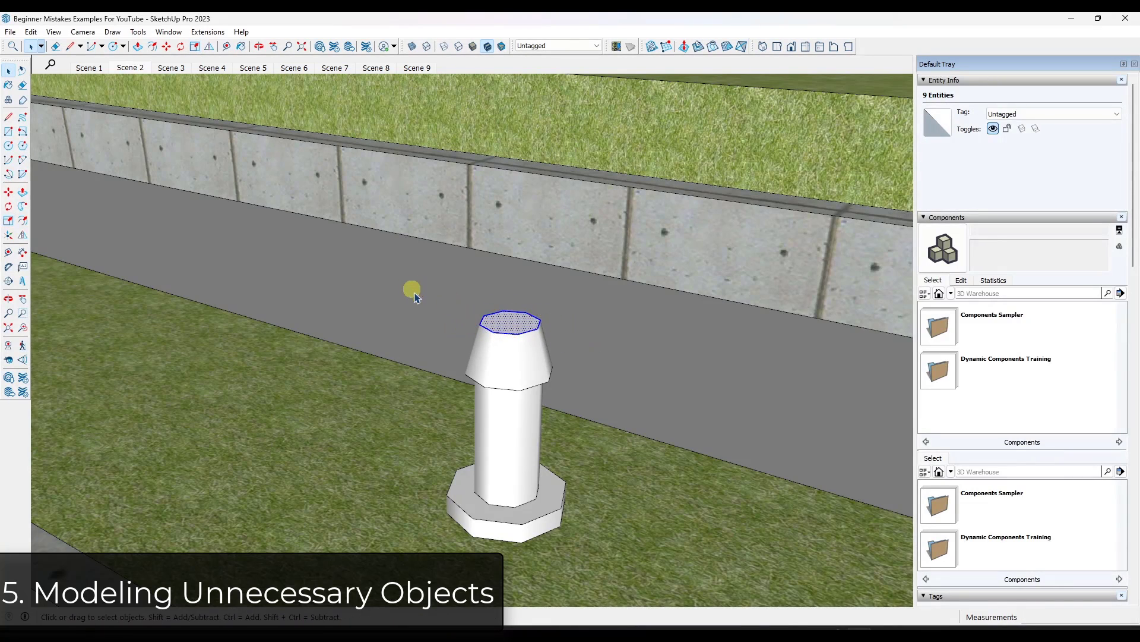
# Delete the entire hand-modeled hydrant from the grass strip.
pyautogui.hotkey('ctrl', 'a')
pyautogui.press('Delete')
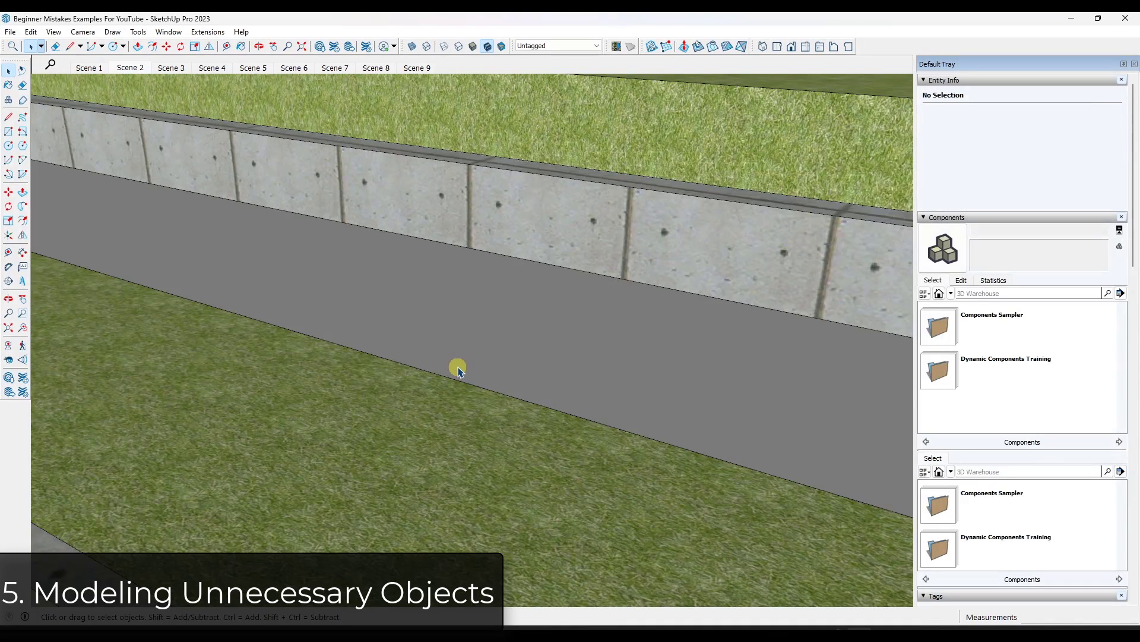
# Search 3D Warehouse for "fire hydrant", show the model results and sort them by popularity.
pyautogui.click(323, 70)
pyautogui.click(320, 45)
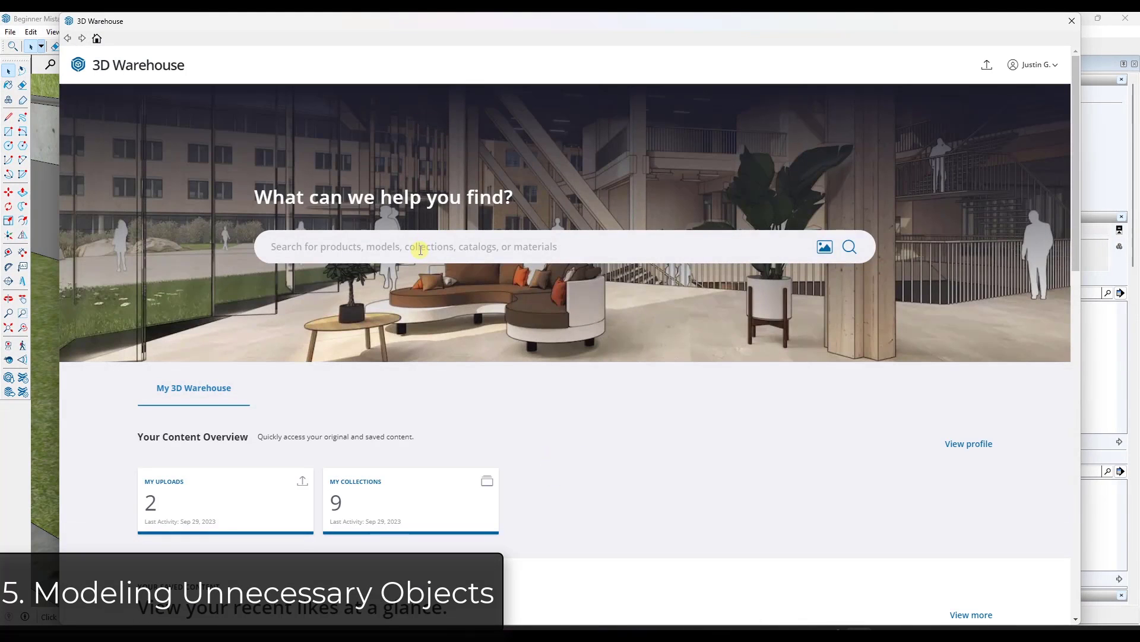
pyautogui.write('fire hy')
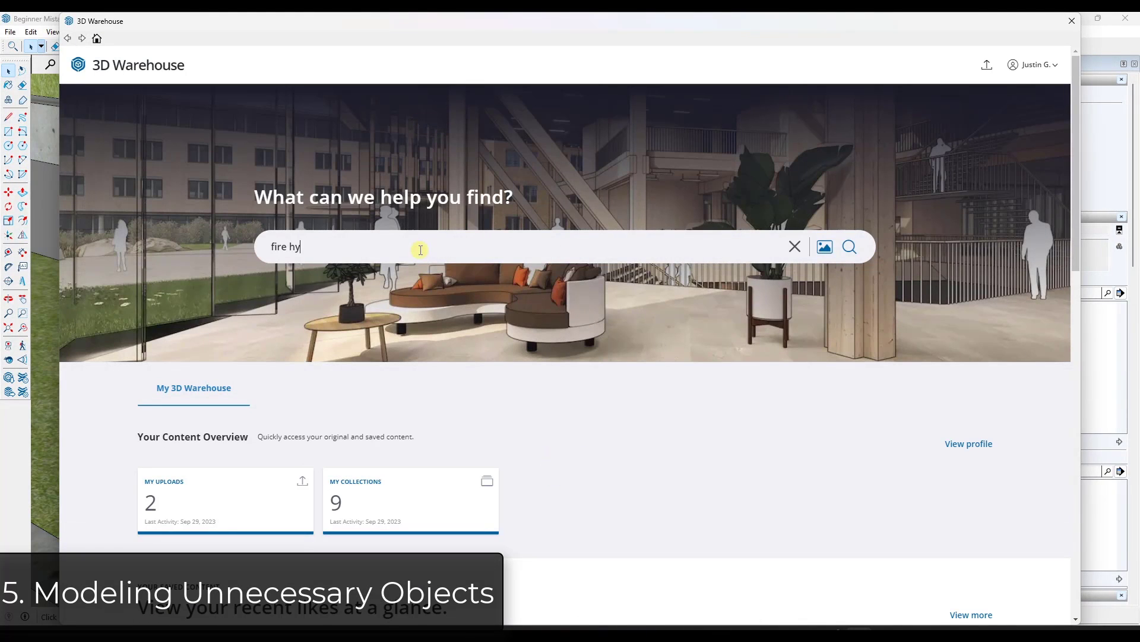
pyautogui.write('drant')
pyautogui.press('Return')
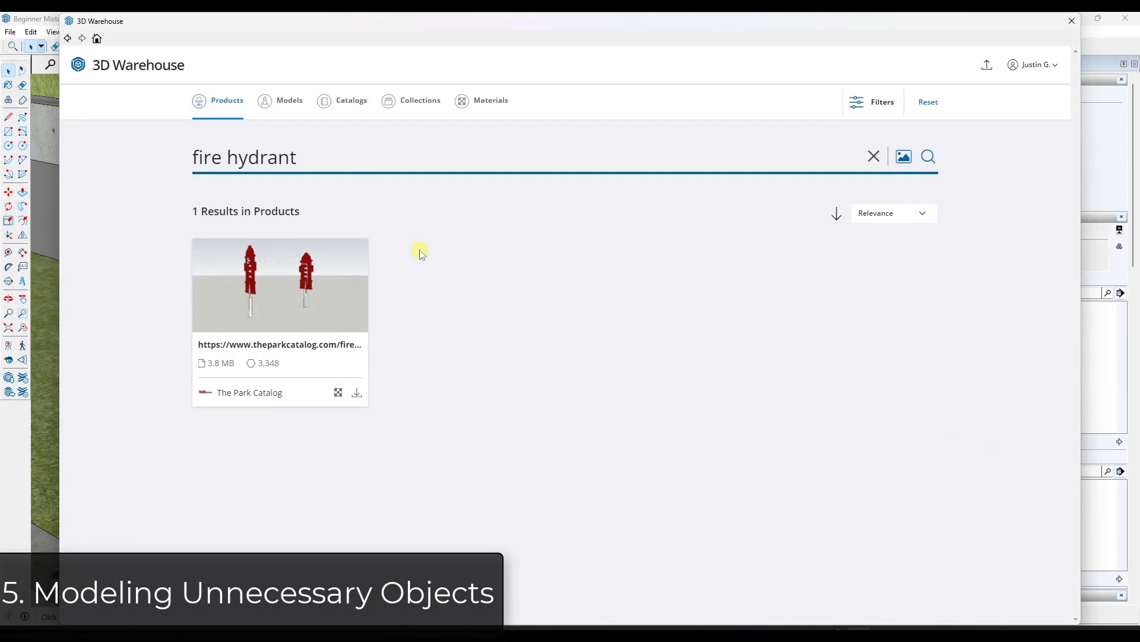
pyautogui.click(287, 100)
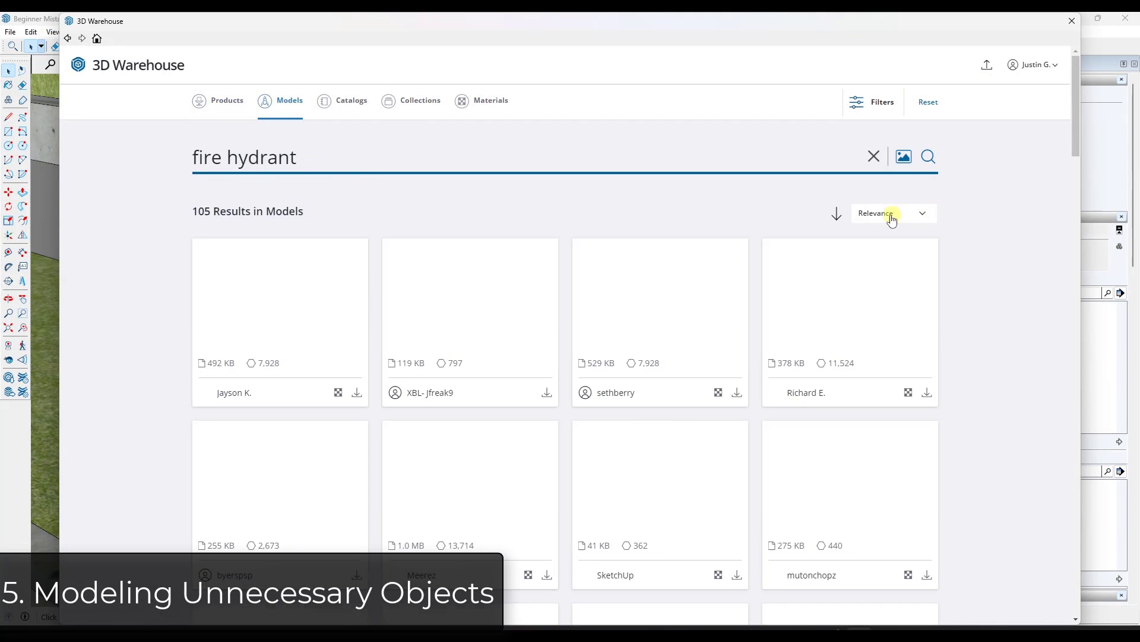
pyautogui.click(887, 220)
pyautogui.click(875, 260)
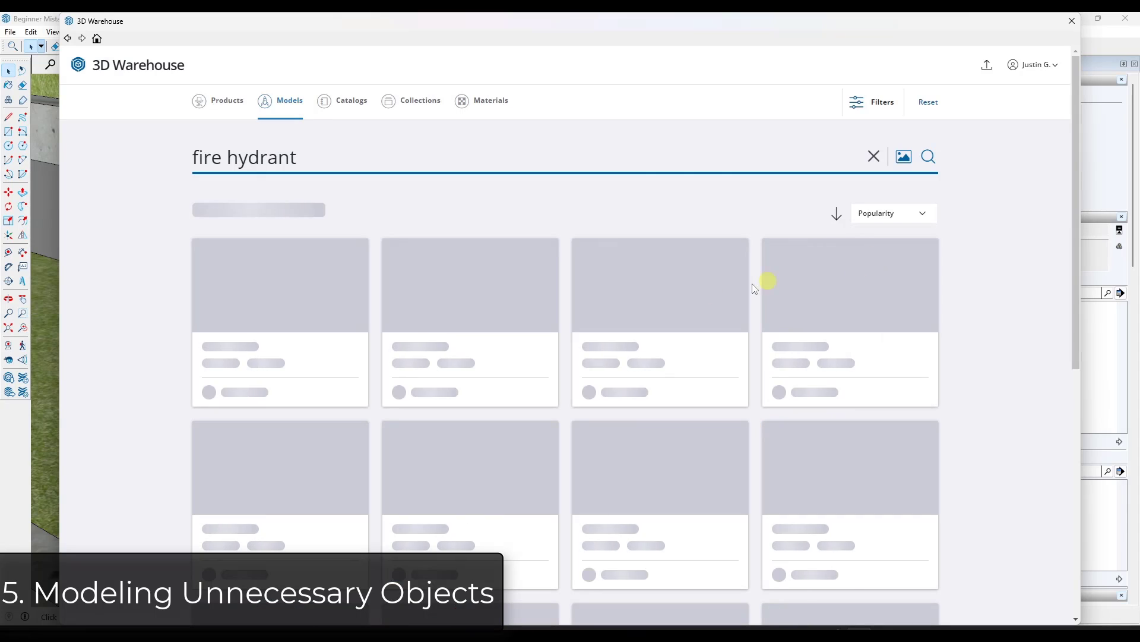
# Load the Red Fire Hydrant model directly into the scene and place it on the grass strip beside the sidewalk.
pyautogui.scroll(-2, 737, 344)
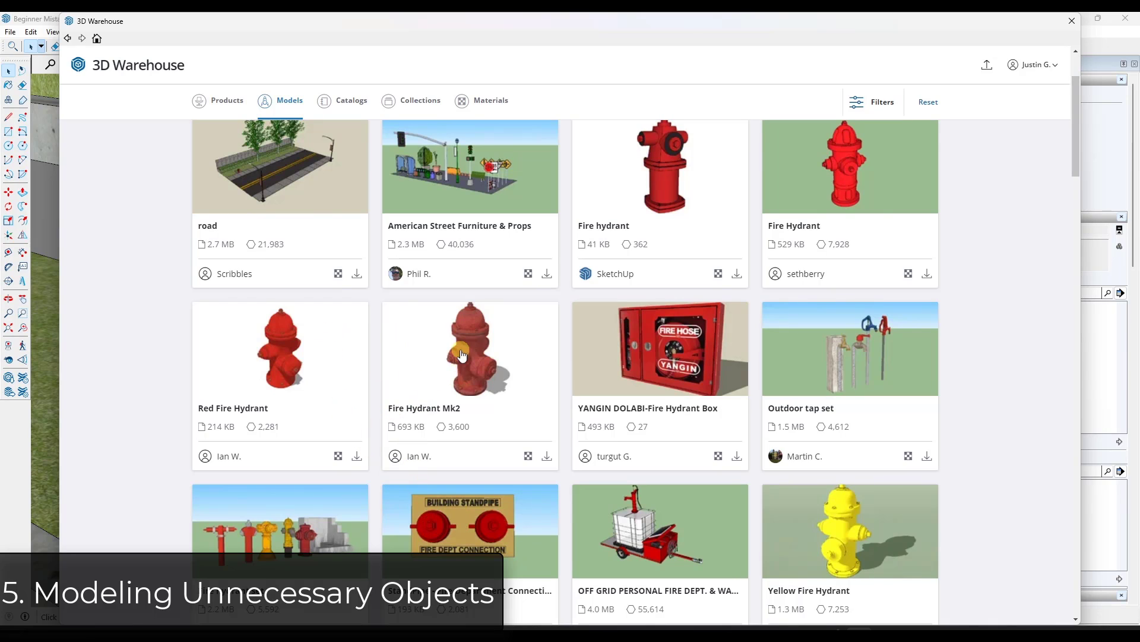
pyautogui.click(289, 359)
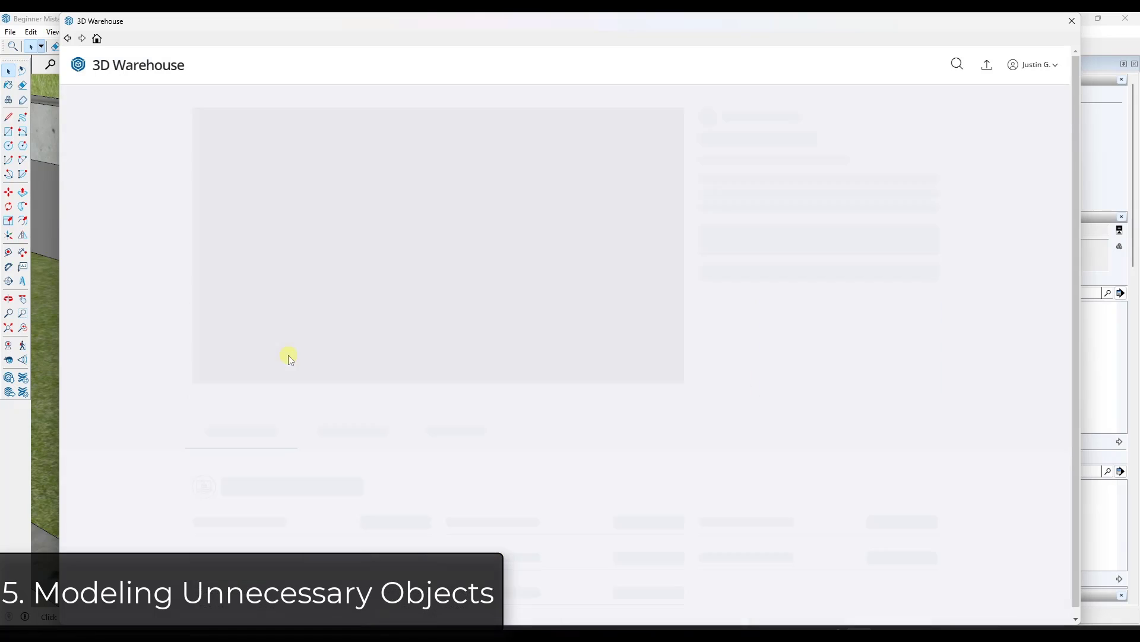
pyautogui.click(874, 255)
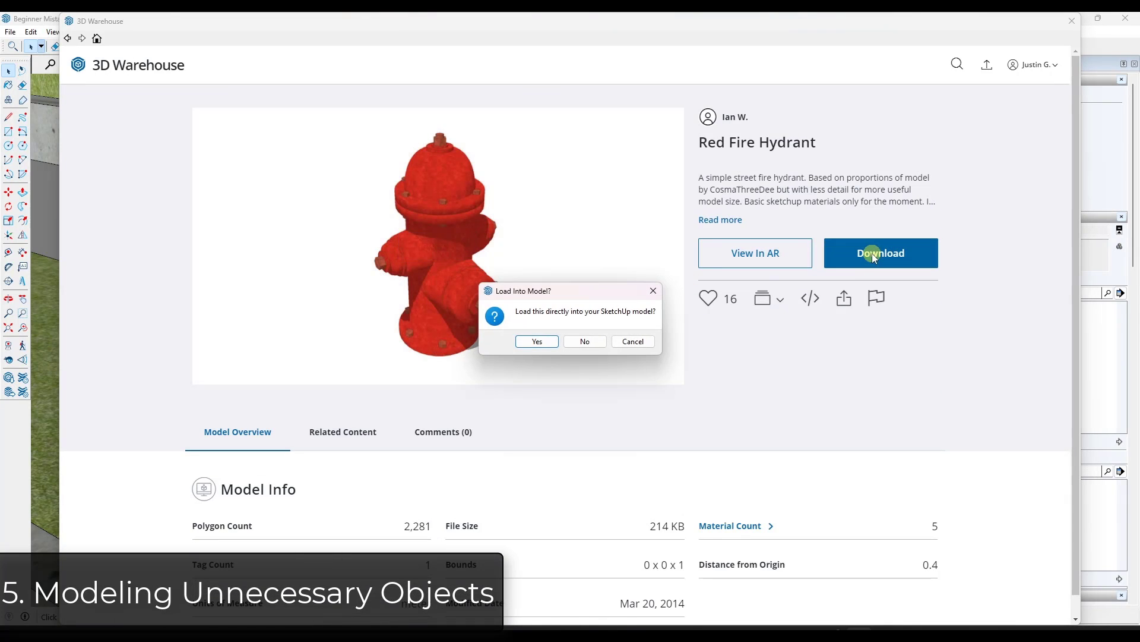
pyautogui.click(536, 342)
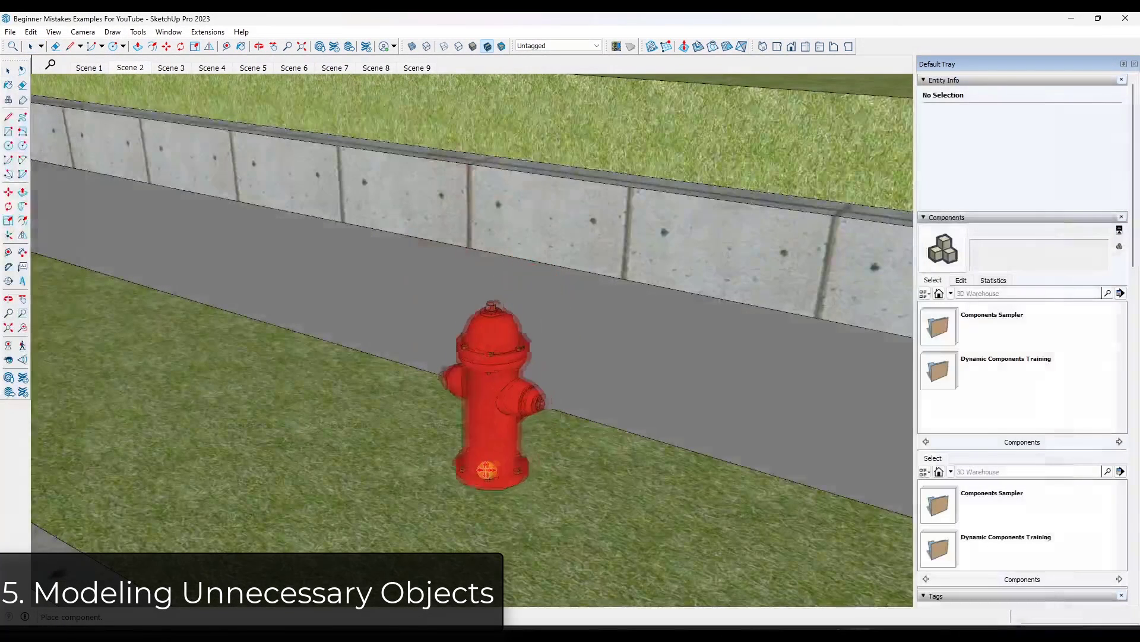
pyautogui.click(487, 471)
# Return to 3D Warehouse and search its products for "site bench".
pyautogui.moveTo(511, 463); pyautogui.dragTo(498, 359, button='middle')
pyautogui.click(320, 47)
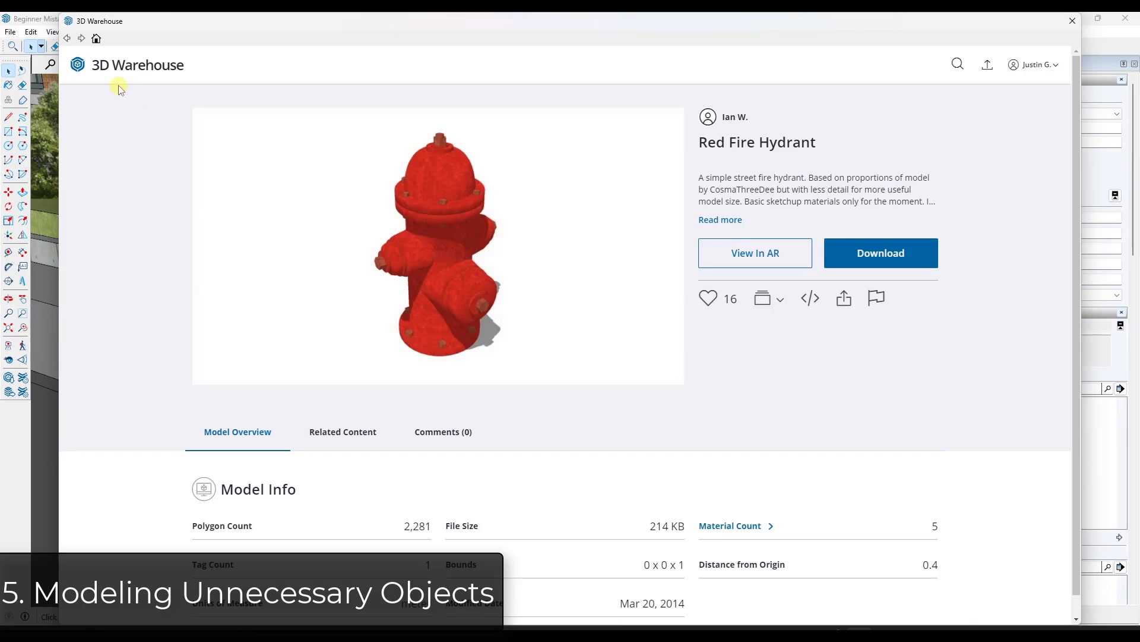
pyautogui.click(119, 66)
pyautogui.click(386, 246)
pyautogui.write('site bench')
pyautogui.press('Return')
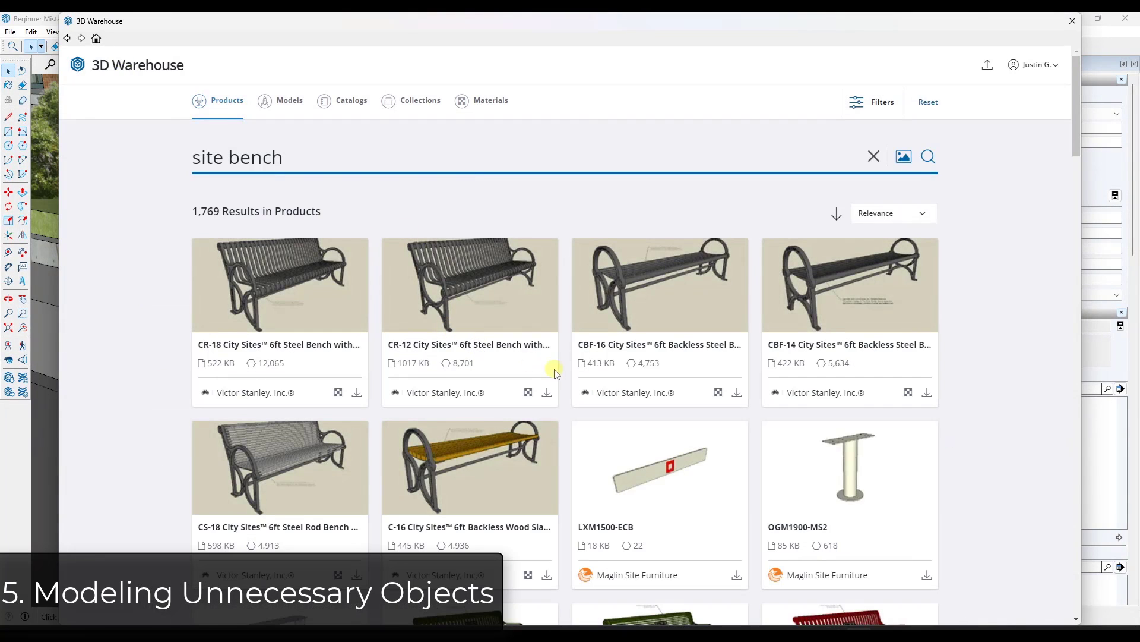
# Load the C-16 City Sites 6ft Backless Wood Slat Bench and place it on the grass strip beside the hydrant.
pyautogui.scroll(-2, 594, 428)
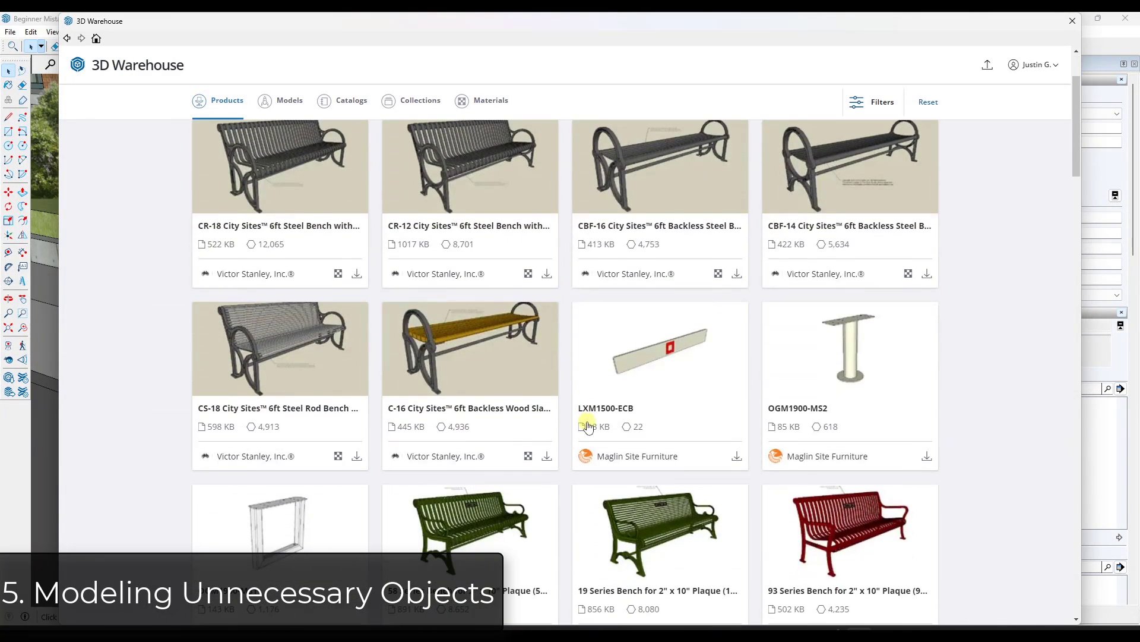
pyautogui.scroll(-3, 611, 425)
pyautogui.scroll(3, 486, 365)
pyautogui.click(464, 346)
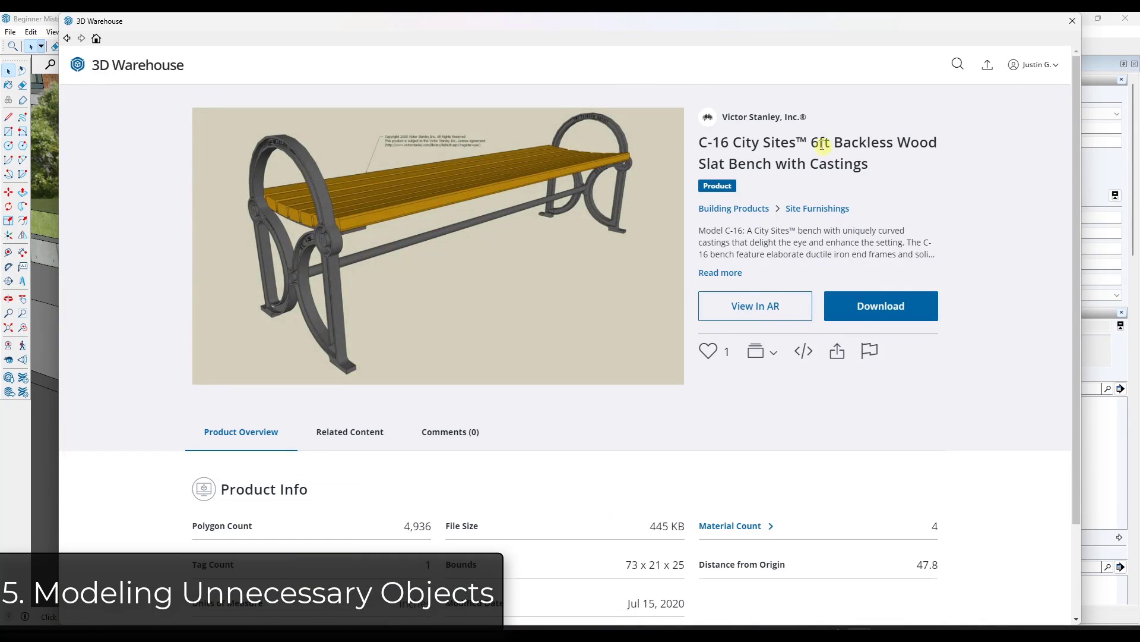
pyautogui.click(876, 306)
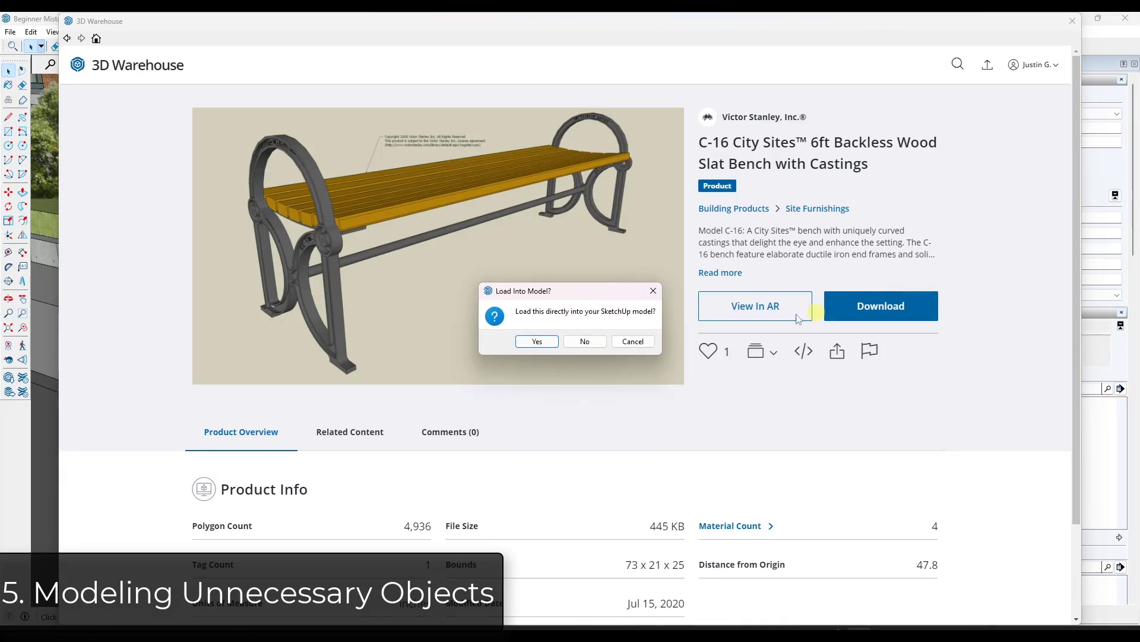
pyautogui.click(536, 343)
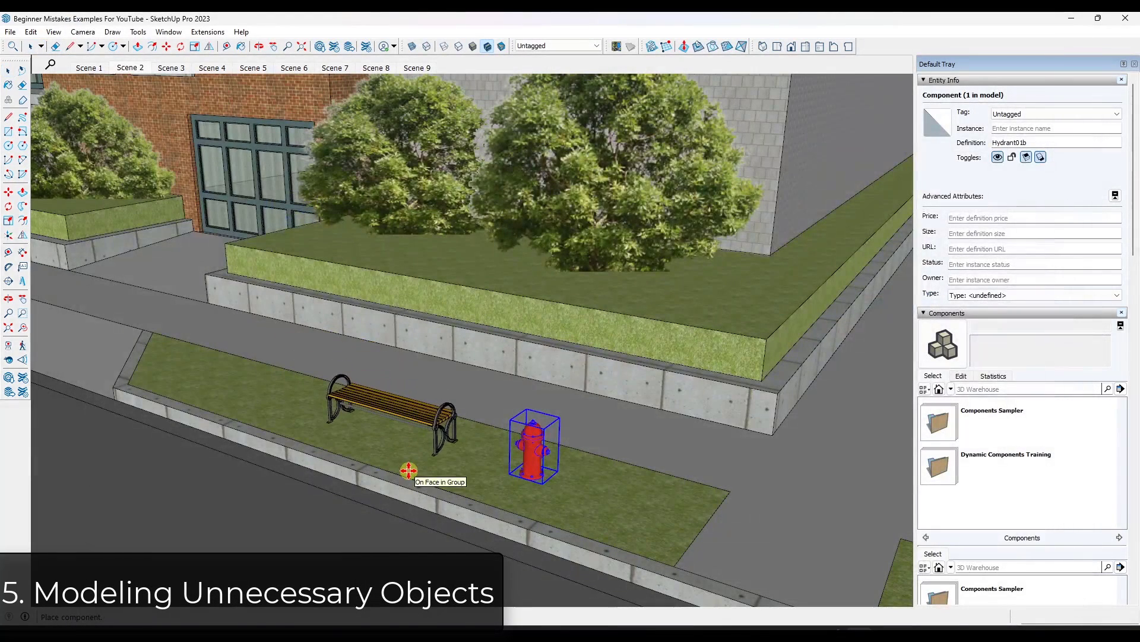
pyautogui.click(408, 470)
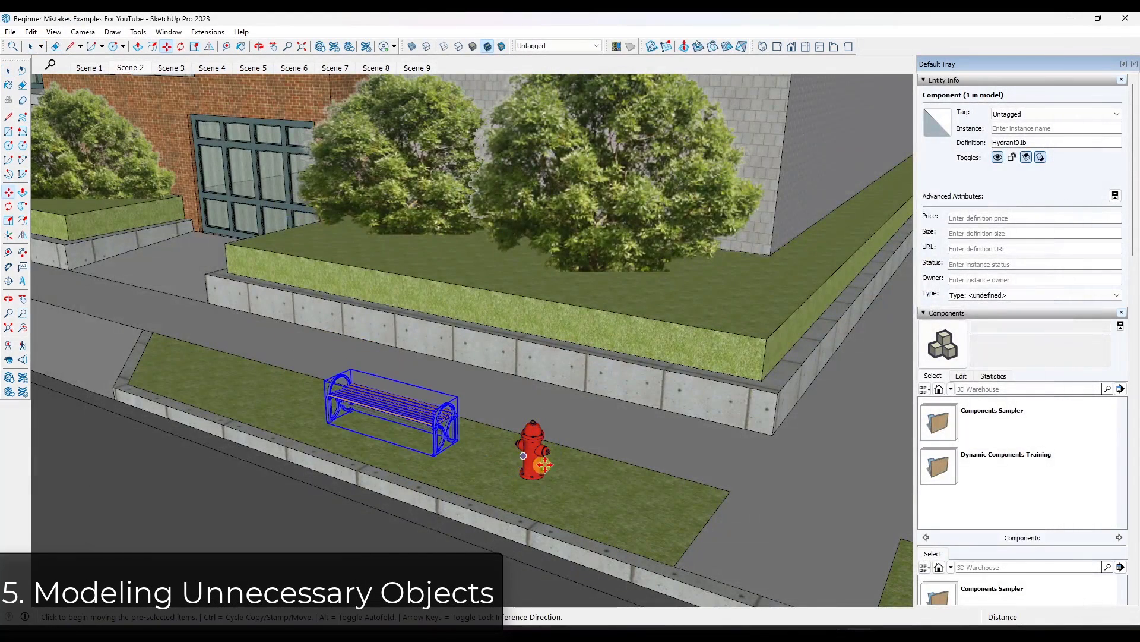
pyautogui.scroll(5, 418, 415)
pyautogui.scroll(3, 418, 415)
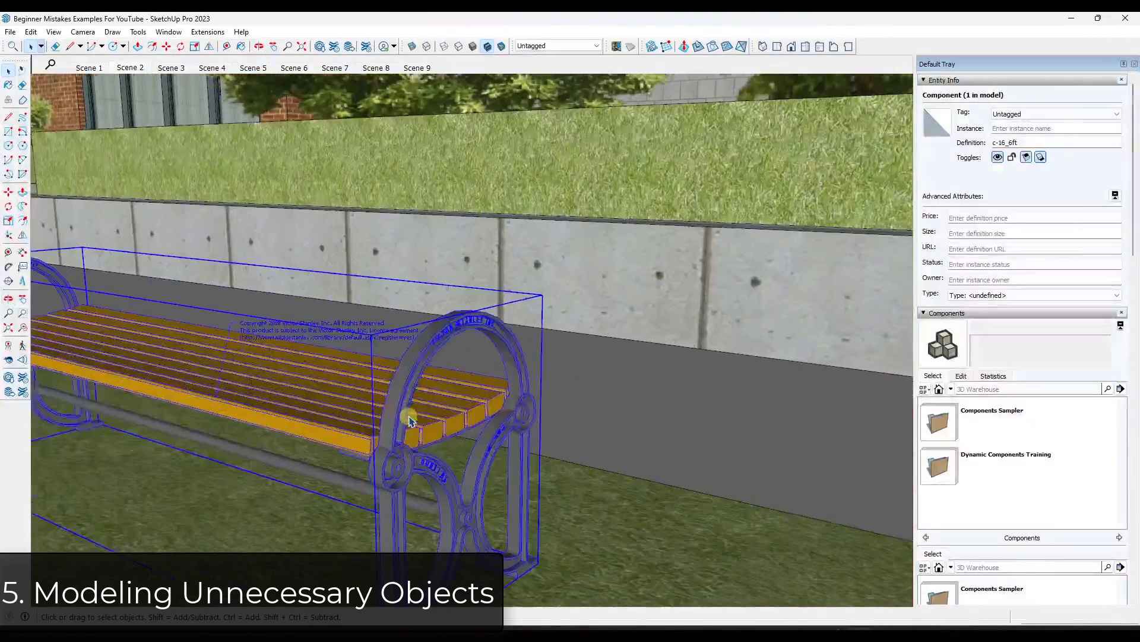
pyautogui.moveTo(517, 402); pyautogui.dragTo(460, 398, button='middle')
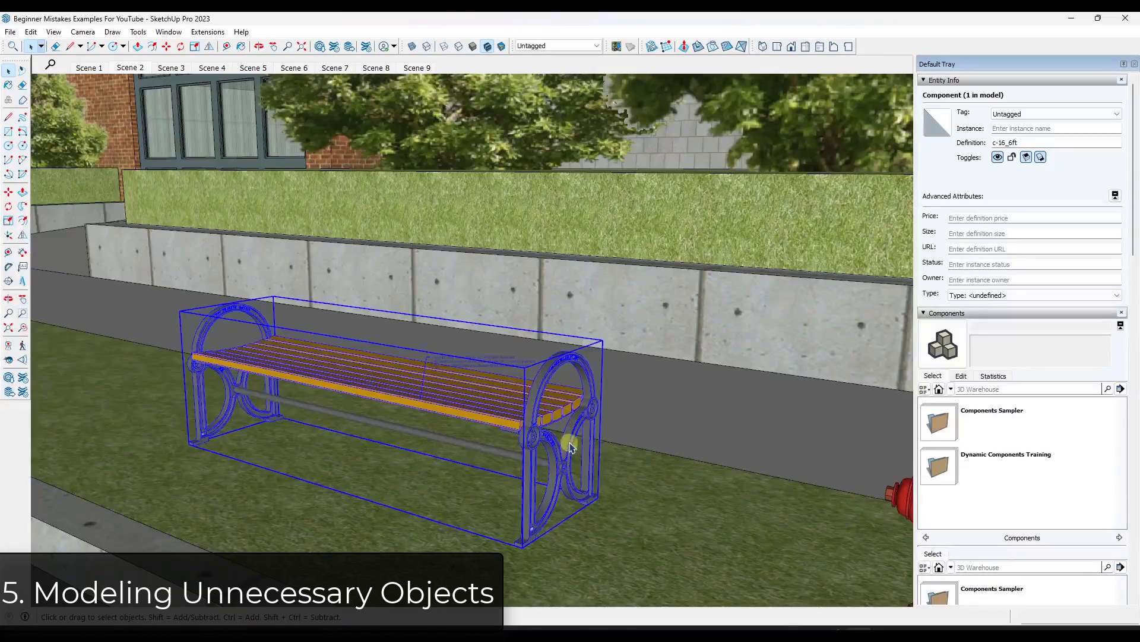
pyautogui.moveTo(565, 438); pyautogui.dragTo(683, 410, button='middle')
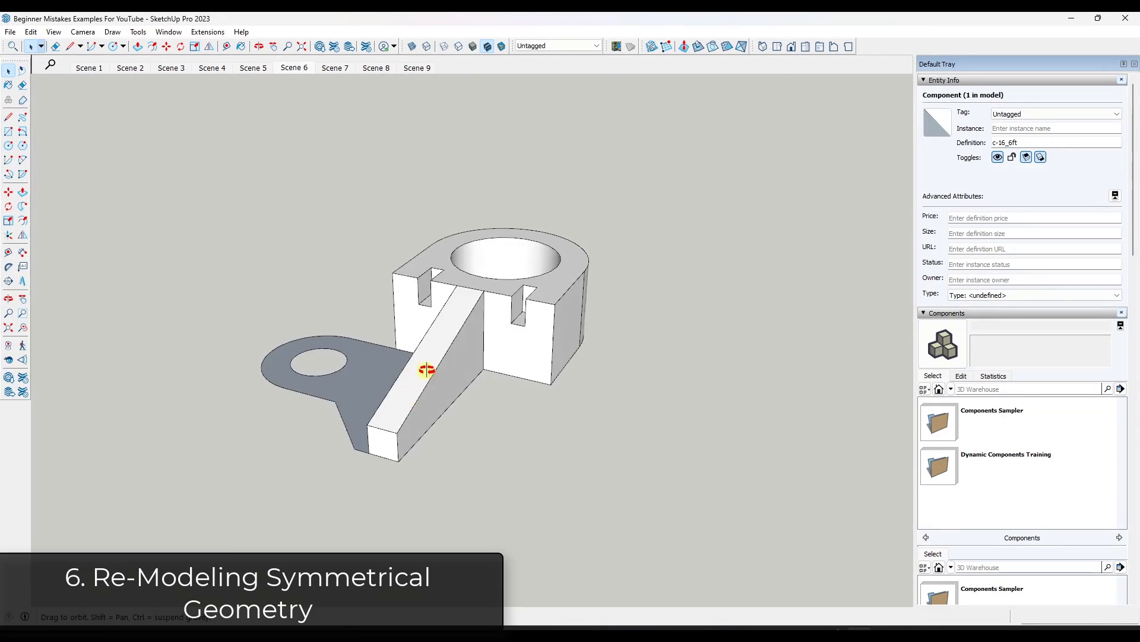
pyautogui.moveTo(420, 377)
pyautogui.mouseDown(button='middle')
pyautogui.moveTo(593, 361)
pyautogui.moveTo(428, 369)
pyautogui.moveTo(519, 394)
pyautogui.moveTo(507, 376)
pyautogui.moveTo(600, 376)
pyautogui.moveTo(485, 369)
pyautogui.mouseUp(button='middle')
pyautogui.press('l')
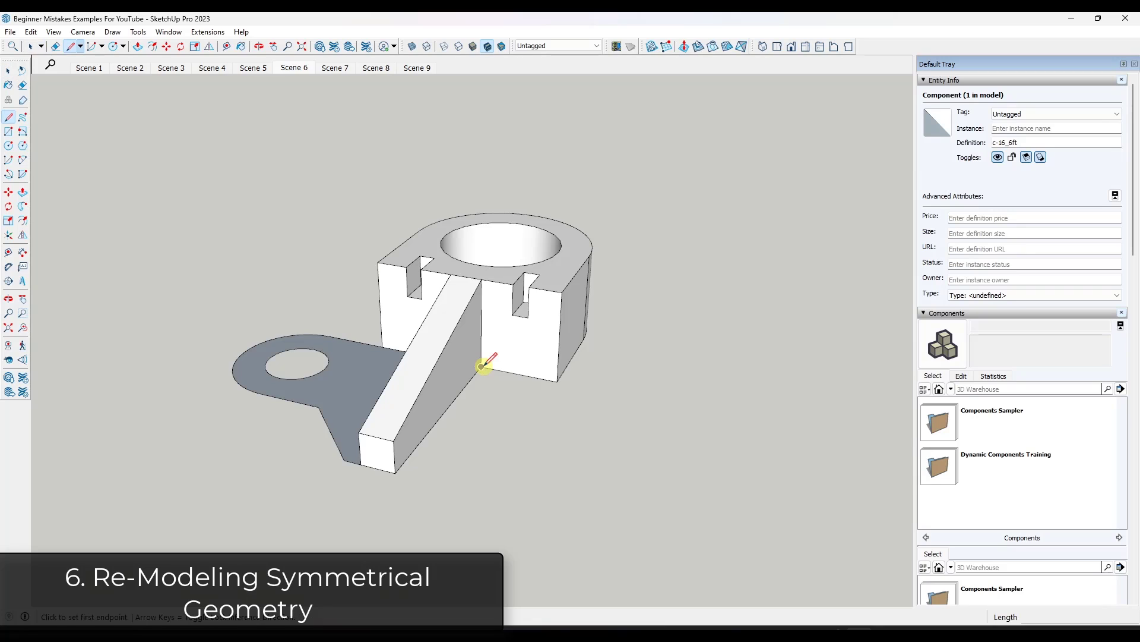
pyautogui.moveTo(481, 366); pyautogui.dragTo(557, 378)
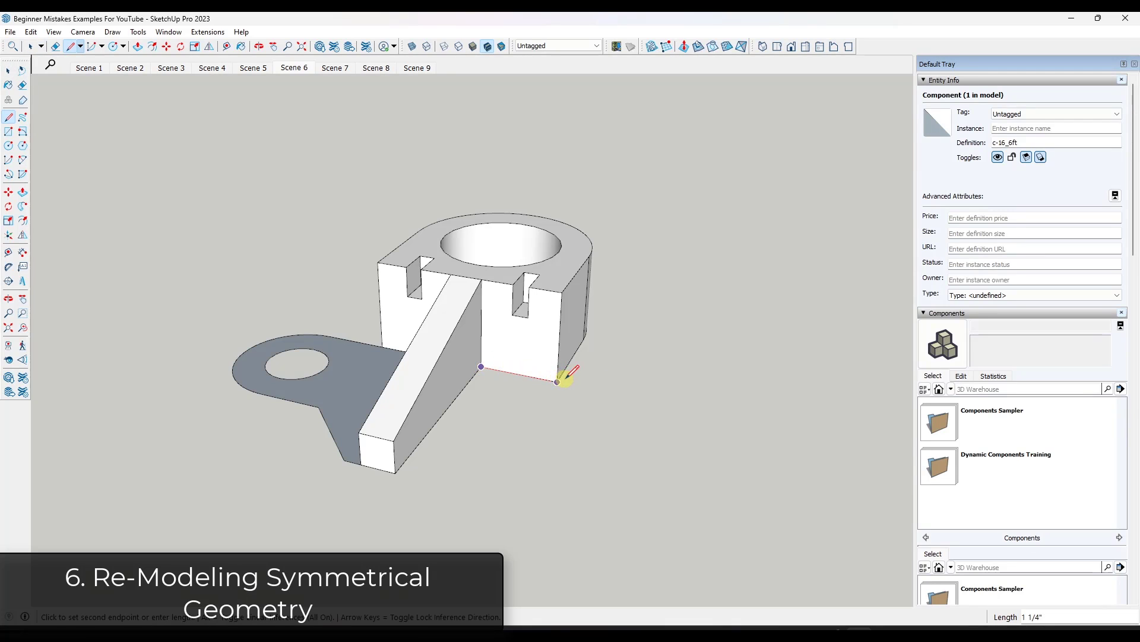
pyautogui.press('space')
# Open the bracket component for editing and select its flat flange face beside the rib.
pyautogui.moveTo(377, 349); pyautogui.dragTo(423, 376, button='middle')
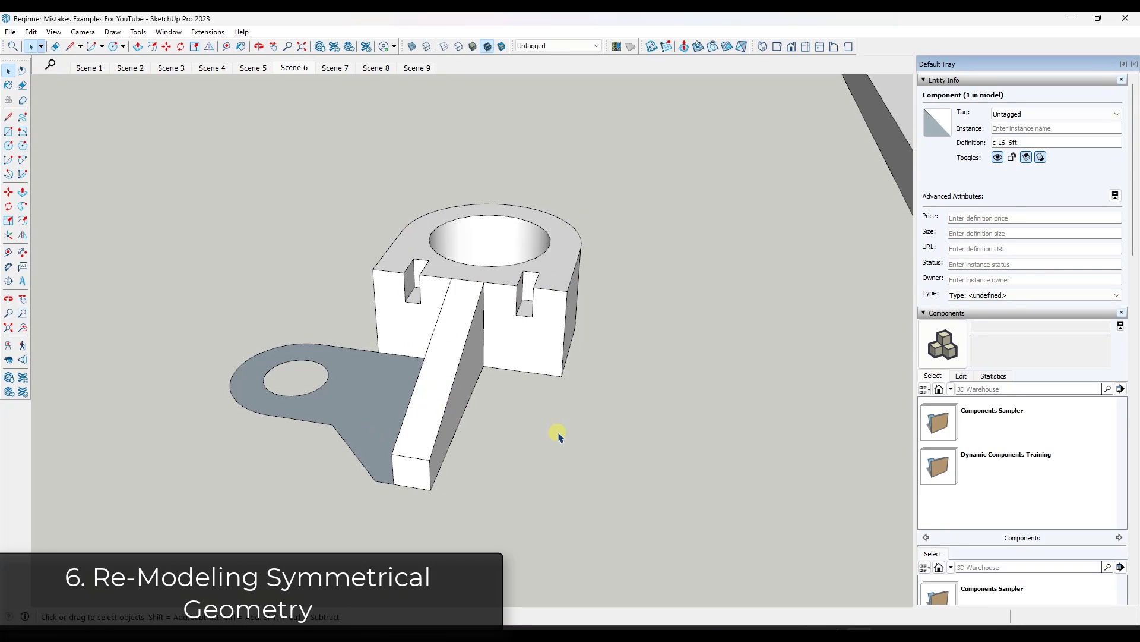
pyautogui.click(365, 396)
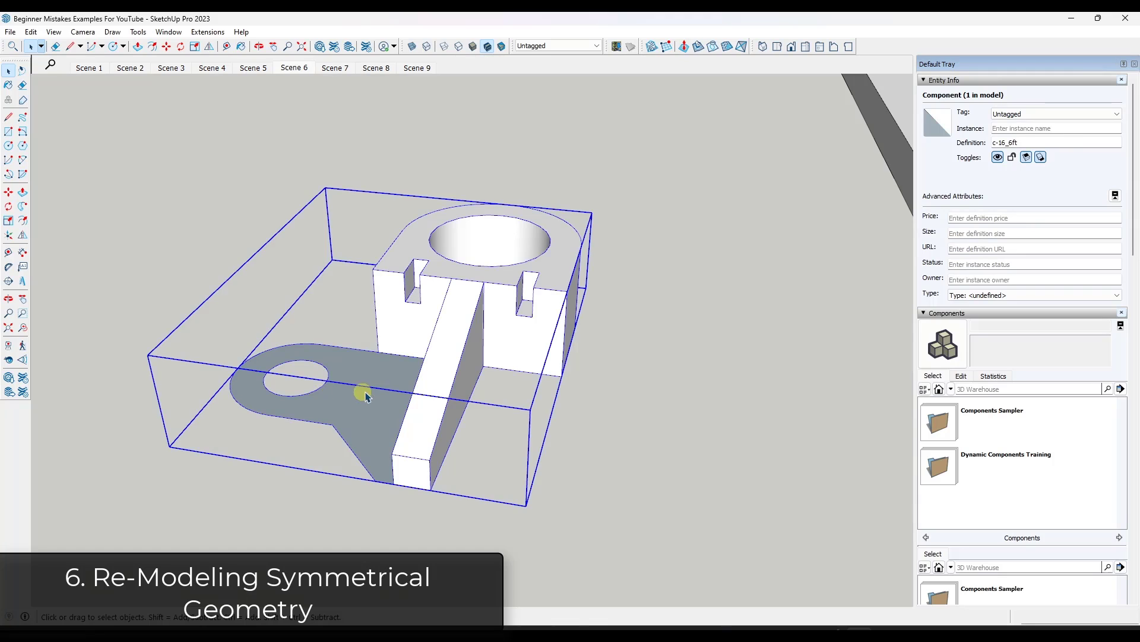
pyautogui.doubleClick(365, 396)
pyautogui.click(363, 403)
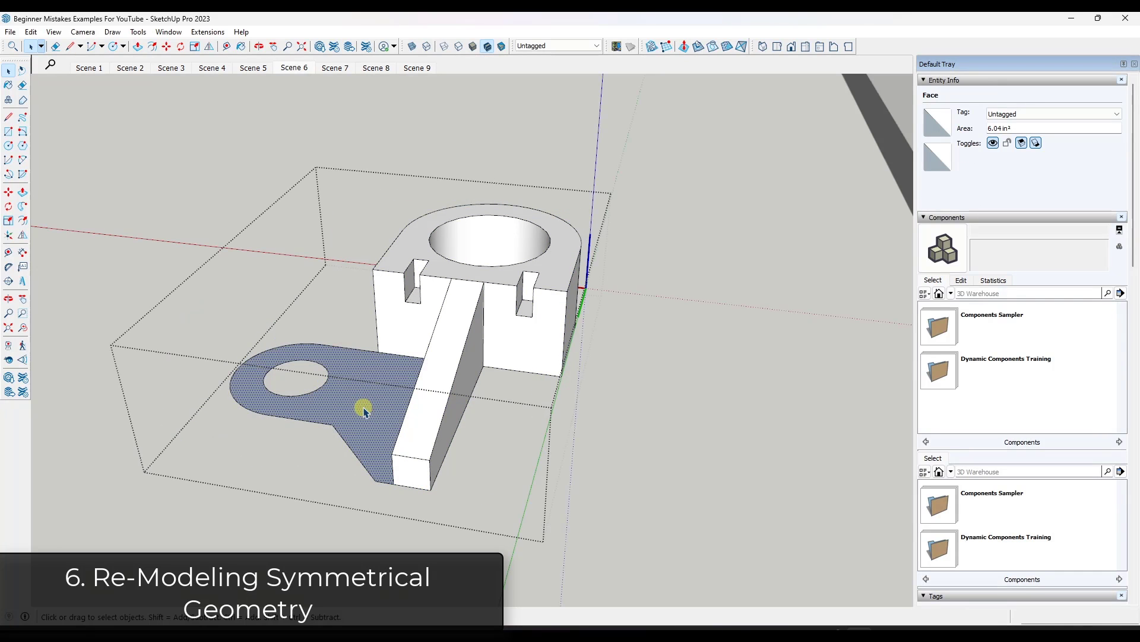
# Try to Push/Pull the flat flange face up 1/2 inch to the top of the rib's front end.
pyautogui.press('p')
pyautogui.moveTo(363, 404); pyautogui.dragTo(394, 462)
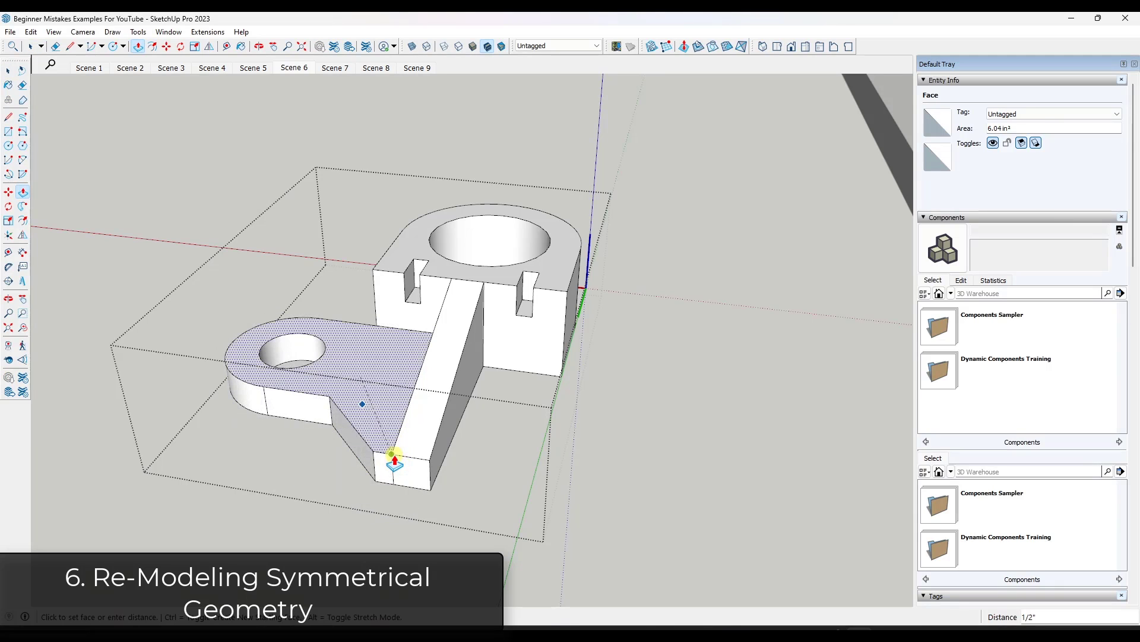
pyautogui.moveTo(497, 436); pyautogui.dragTo(466, 401, button='middle')
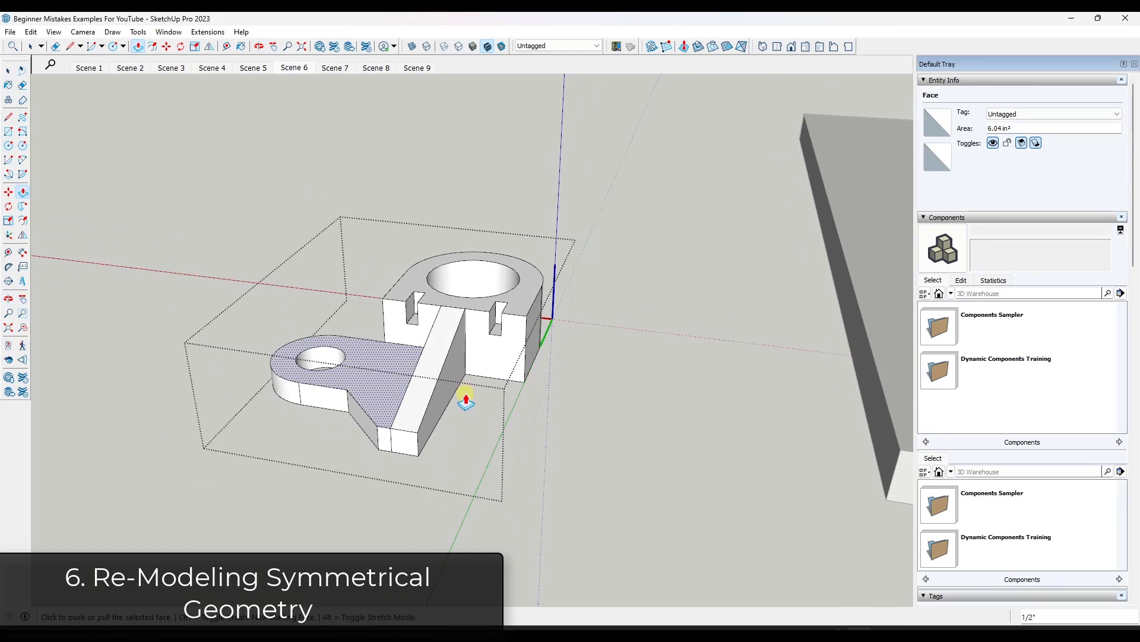
pyautogui.click(455, 397)
pyautogui.press('space')
pyautogui.scroll(5, 400, 438)
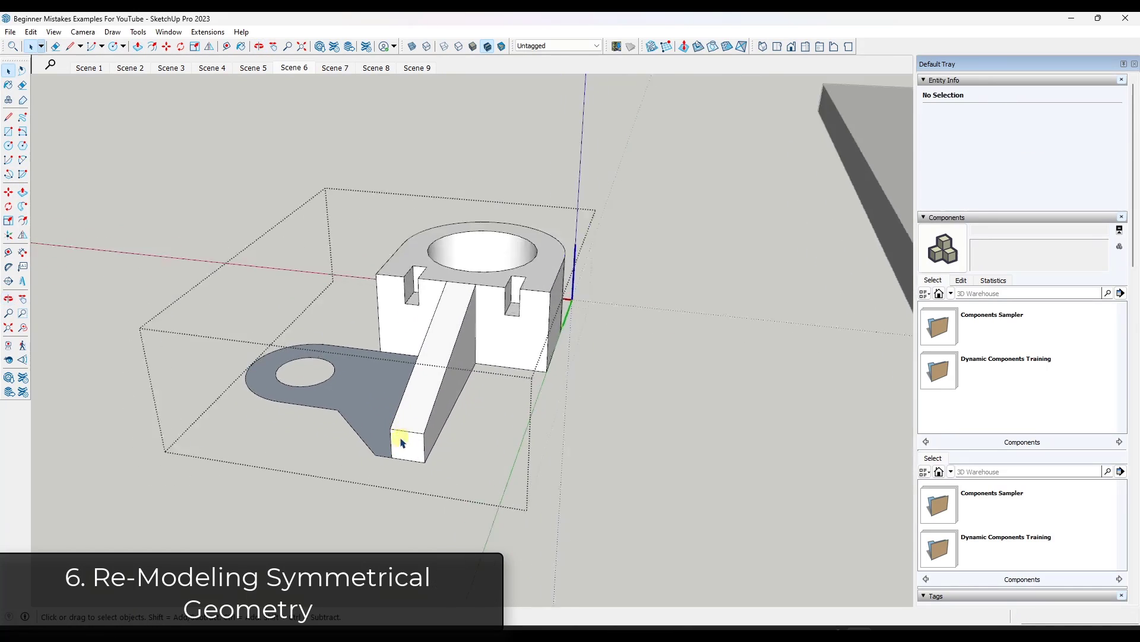
# Draw two edges on the rib's empty side: about 1/4 inch from its front base corner and one from its long base edge to the green axis.
pyautogui.press('l')
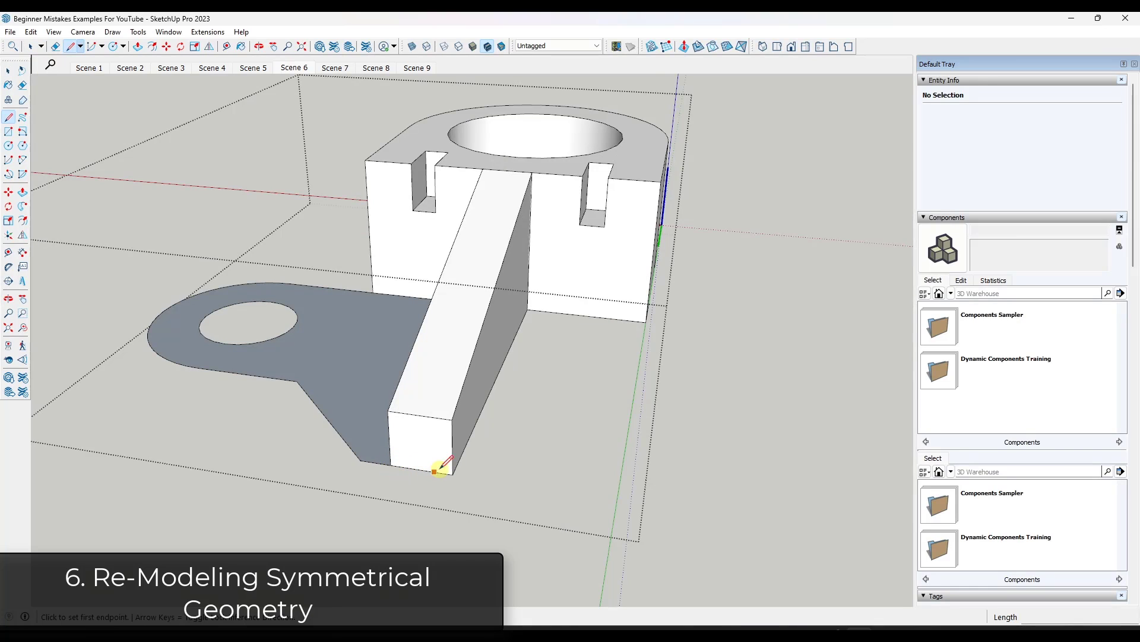
pyautogui.click(454, 474)
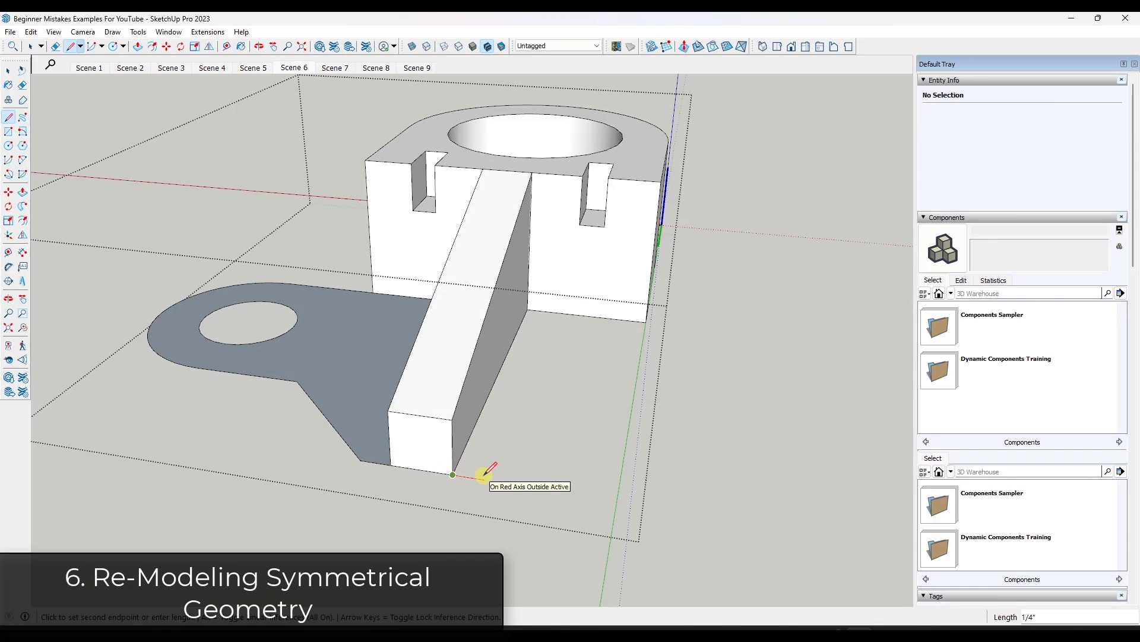
pyautogui.click(484, 478)
pyautogui.press('space')
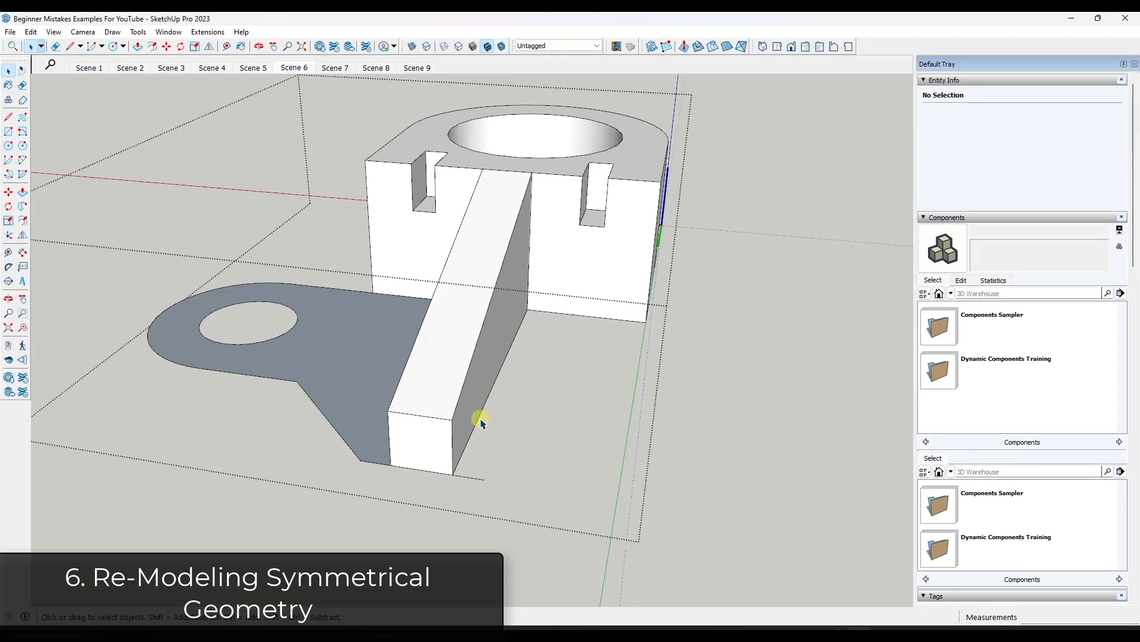
pyautogui.press('l')
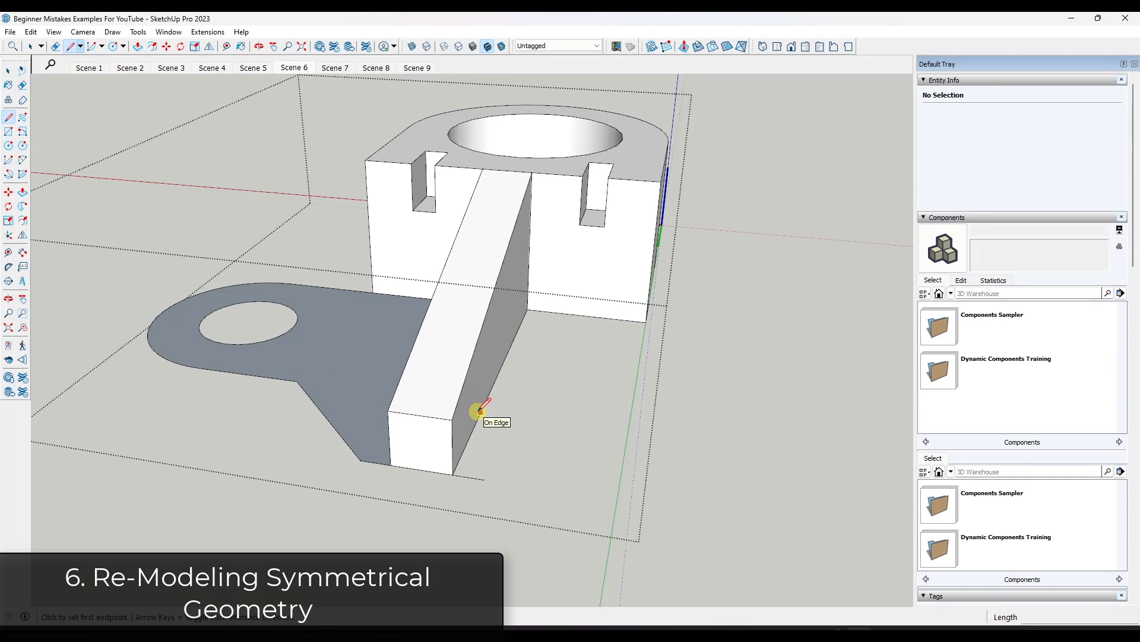
pyautogui.click(482, 408)
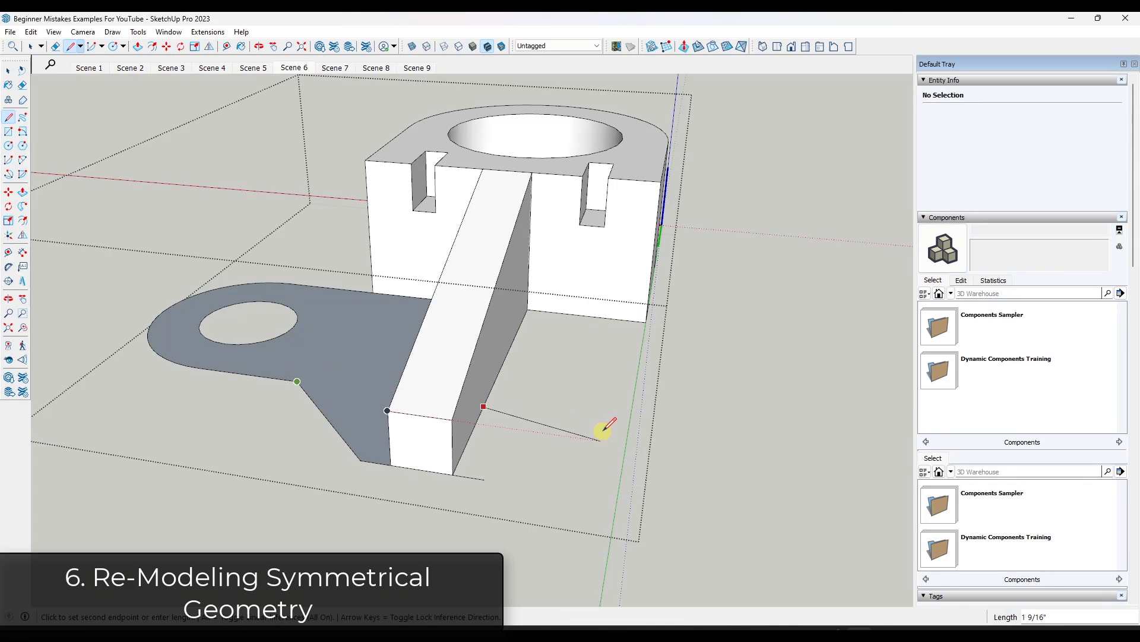
pyautogui.click(631, 425)
# Try a two-point arc from the longer edge's end to the block's base corner, abandon it and erase both hand-drawn edges.
pyautogui.press('a')
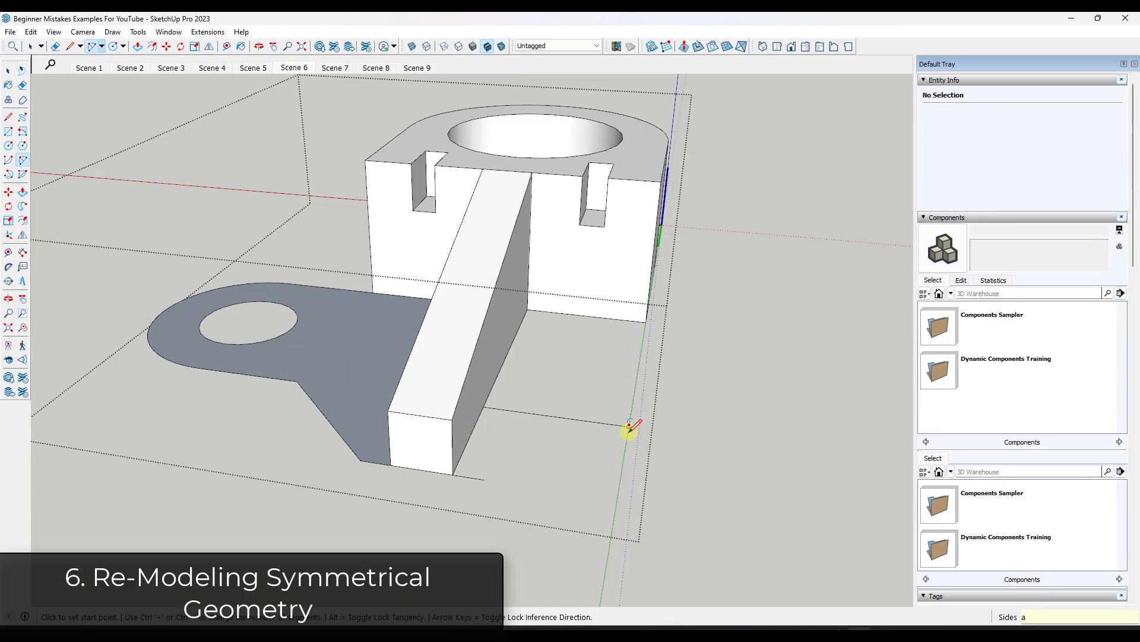
pyautogui.click(629, 427)
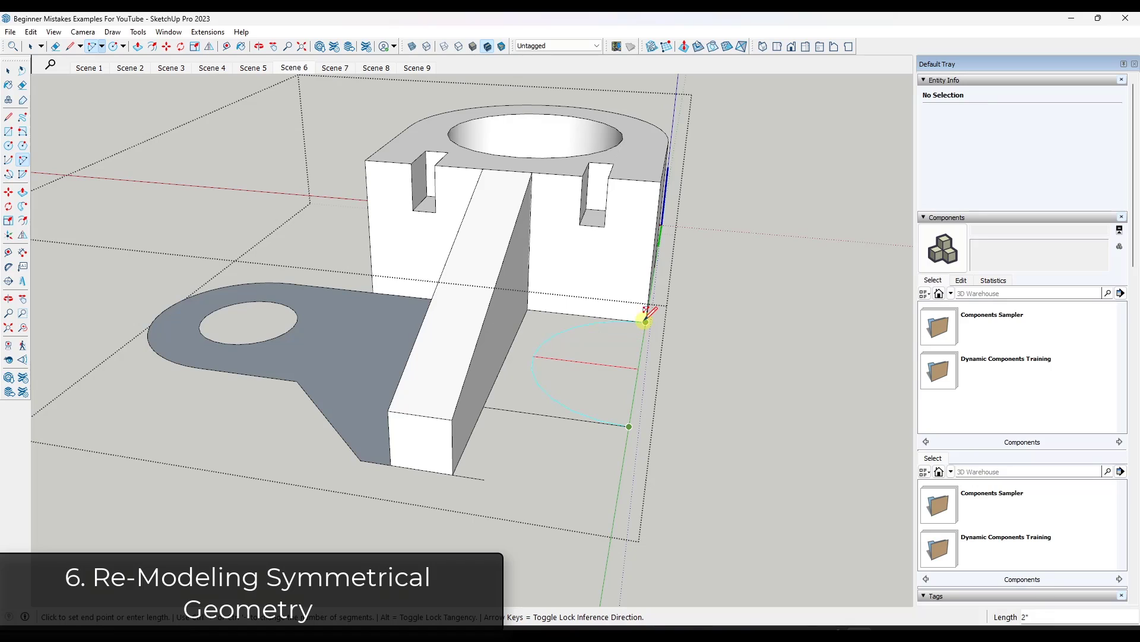
pyautogui.click(645, 321)
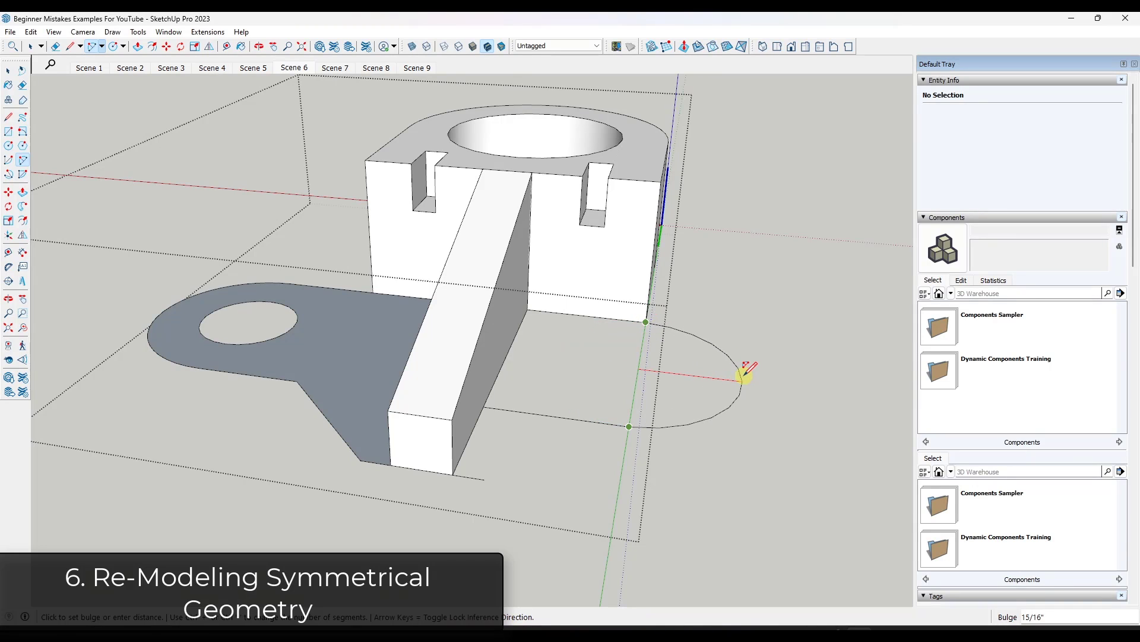
pyautogui.press('Escape')
pyautogui.press('e')
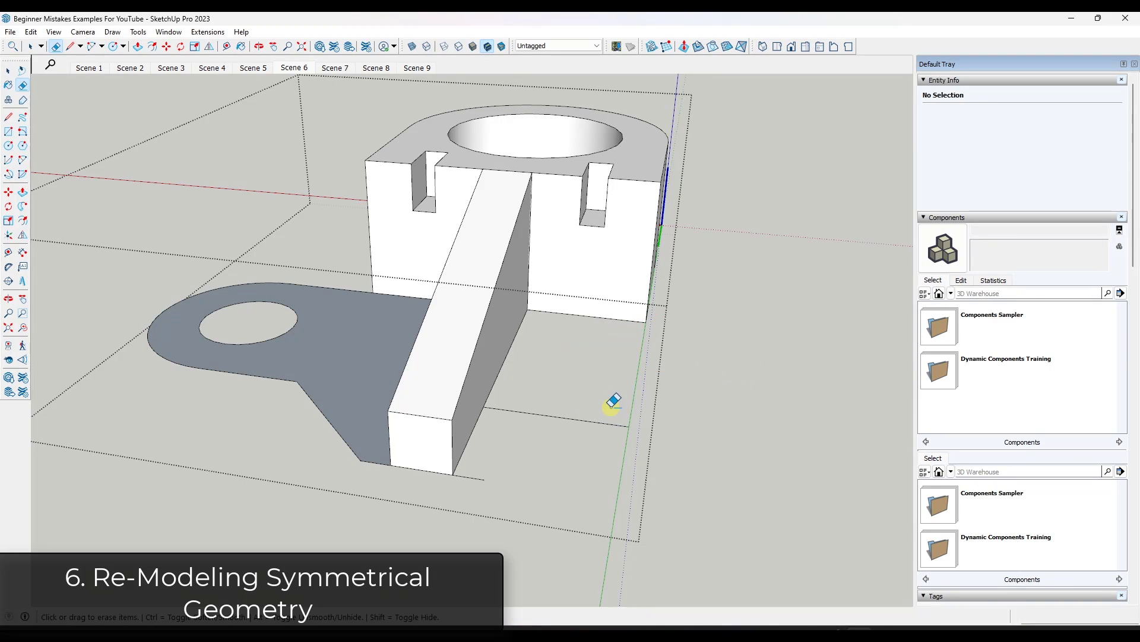
pyautogui.moveTo(611, 400); pyautogui.dragTo(501, 461)
# Copy the whole flat flange with its edges about 5 3/8 inches along the red axis, beyond the rib's empty side.
pyautogui.moveTo(341, 363)
pyautogui.mouseDown(button='middle')
pyautogui.moveTo(522, 339)
pyautogui.moveTo(433, 373)
pyautogui.moveTo(384, 375)
pyautogui.mouseUp(button='middle')
pyautogui.scroll(-1, 425, 372)
pyautogui.press('space')
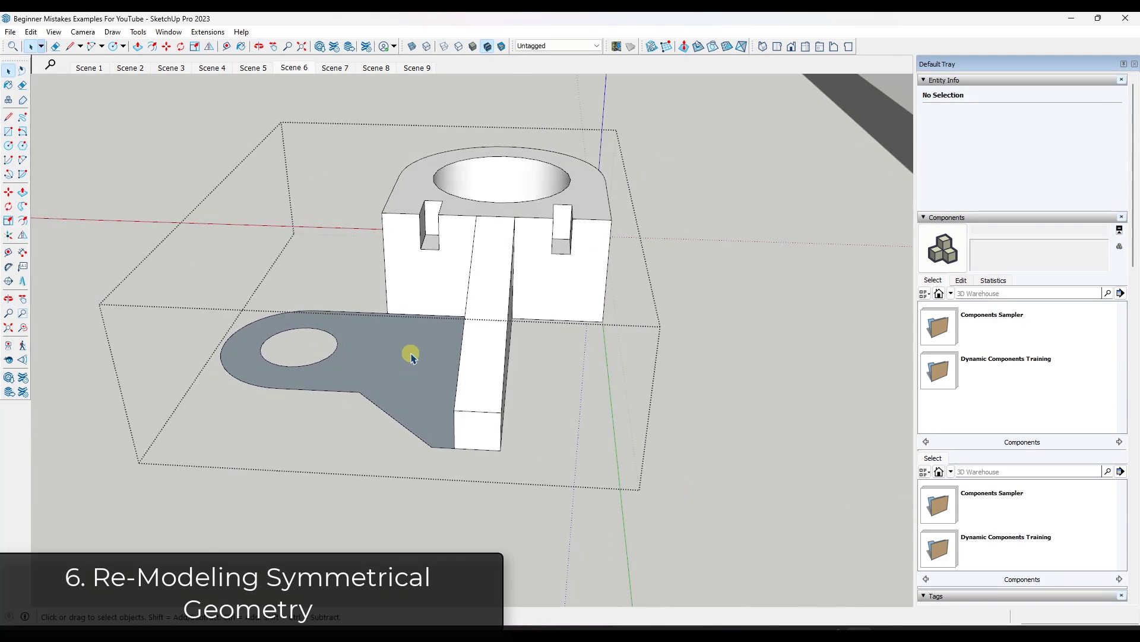
pyautogui.doubleClick(404, 357)
pyautogui.scroll(-3, 401, 359)
pyautogui.press('m')
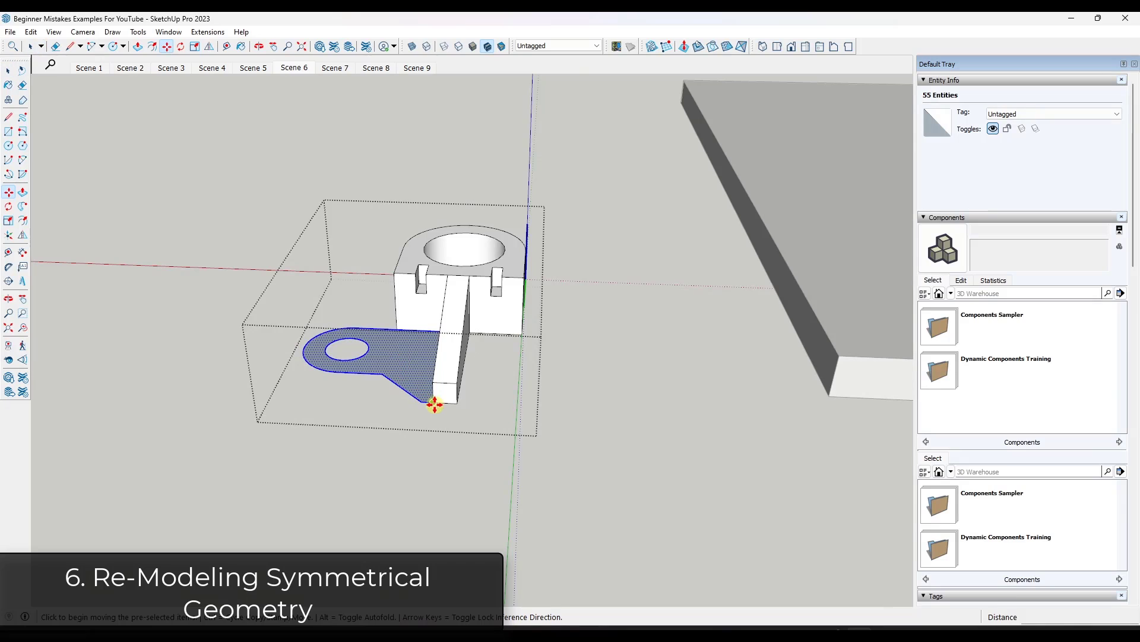
pyautogui.click(433, 404)
pyautogui.press('ctrl')
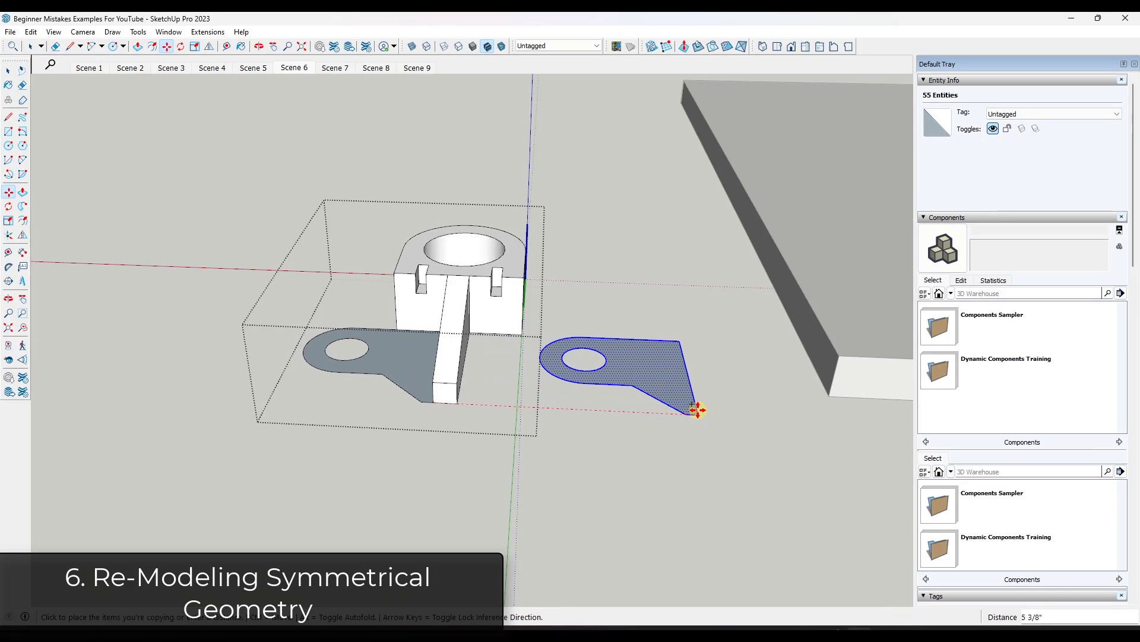
pyautogui.click(700, 410)
# Flip the copied flange about the red plane and move it by its corner against the rib's empty side.
pyautogui.hotkey('shift', 'f')
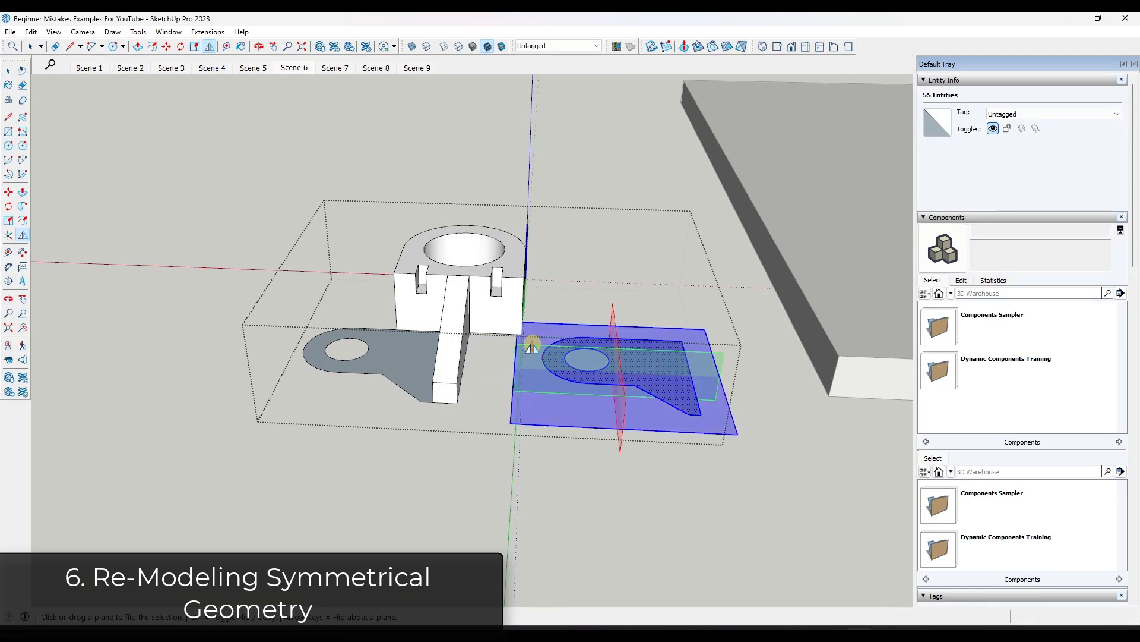
pyautogui.click(618, 361)
pyautogui.click(543, 337)
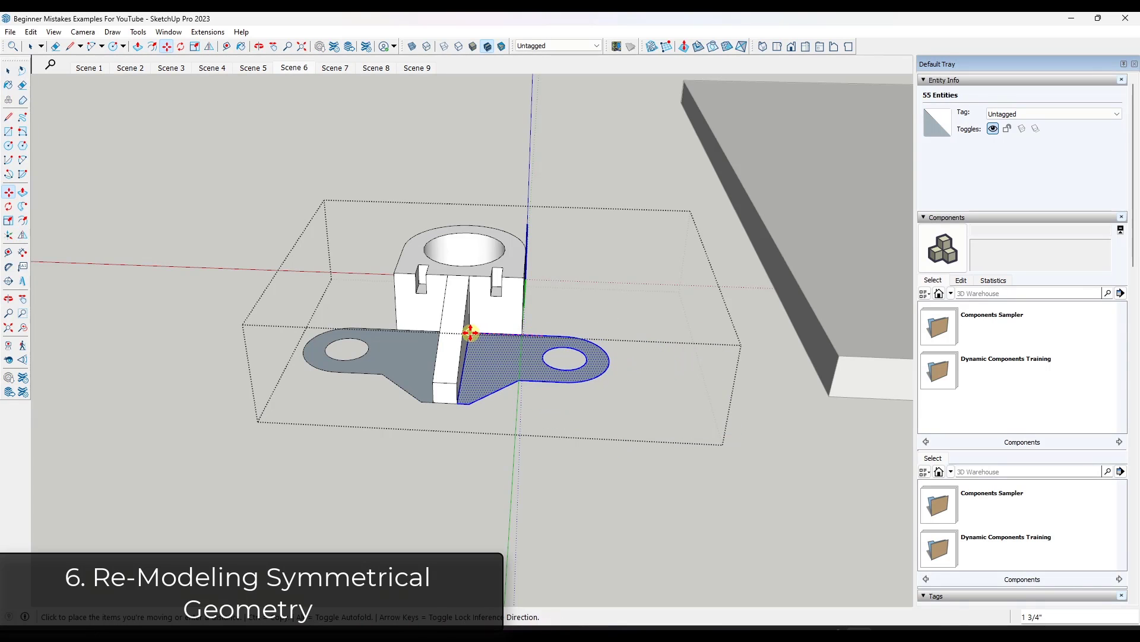
pyautogui.click(469, 333)
pyautogui.press('space')
# Try extruding the mirrored flange up 1/2 inch and repeating the same Push/Pull on the original flange.
pyautogui.moveTo(464, 355); pyautogui.dragTo(408, 351, button='middle')
pyautogui.press('p')
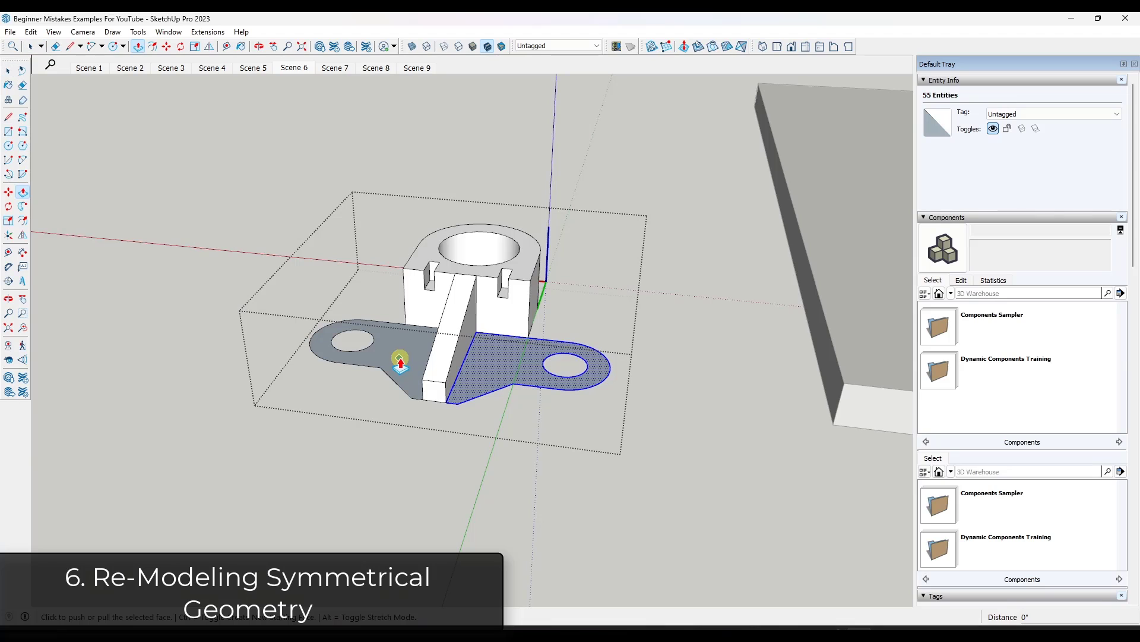
pyautogui.click(438, 384)
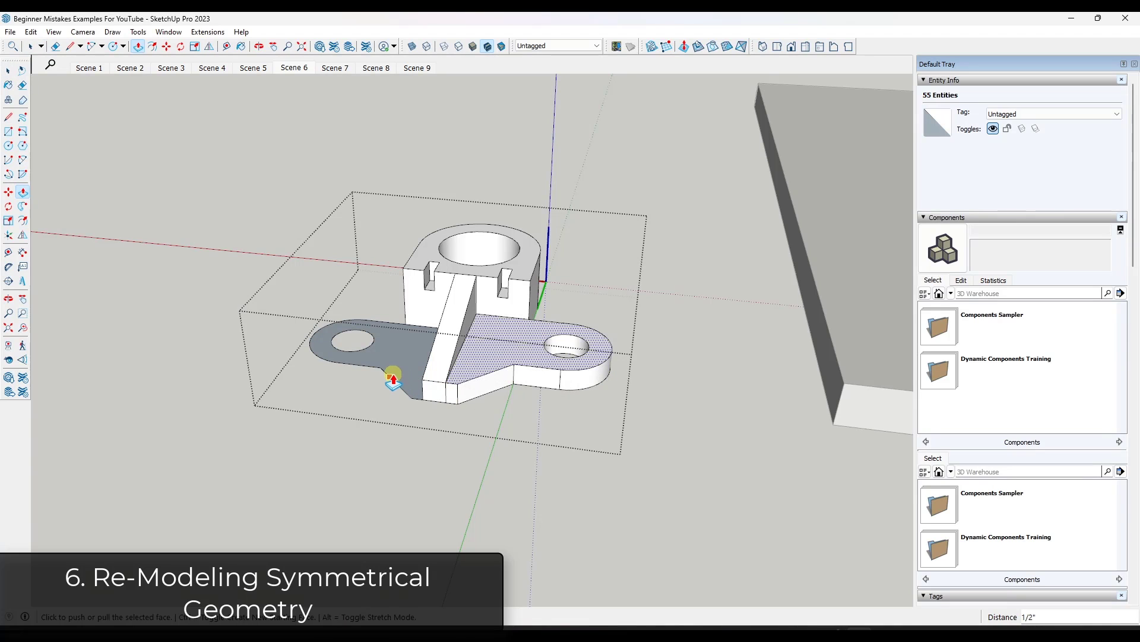
pyautogui.doubleClick(405, 379)
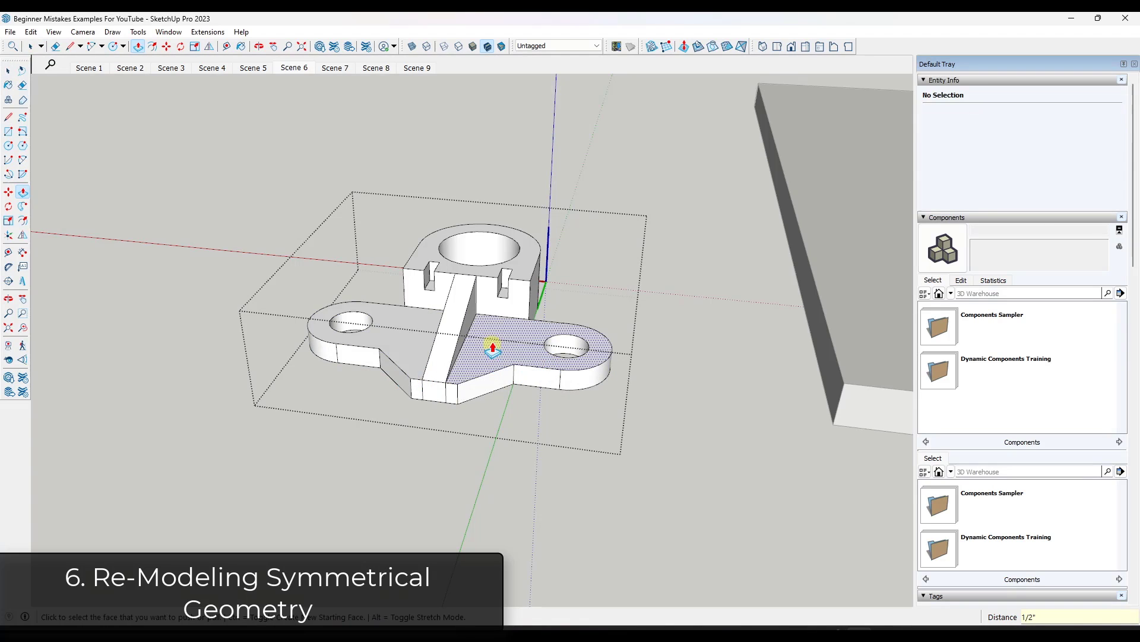
pyautogui.scroll(3, 522, 376)
pyautogui.moveTo(522, 377)
pyautogui.mouseDown(button='middle')
pyautogui.moveTo(471, 341)
pyautogui.moveTo(473, 396)
pyautogui.moveTo(554, 394)
pyautogui.moveTo(542, 374)
pyautogui.mouseUp(button='middle')
pyautogui.press('space')
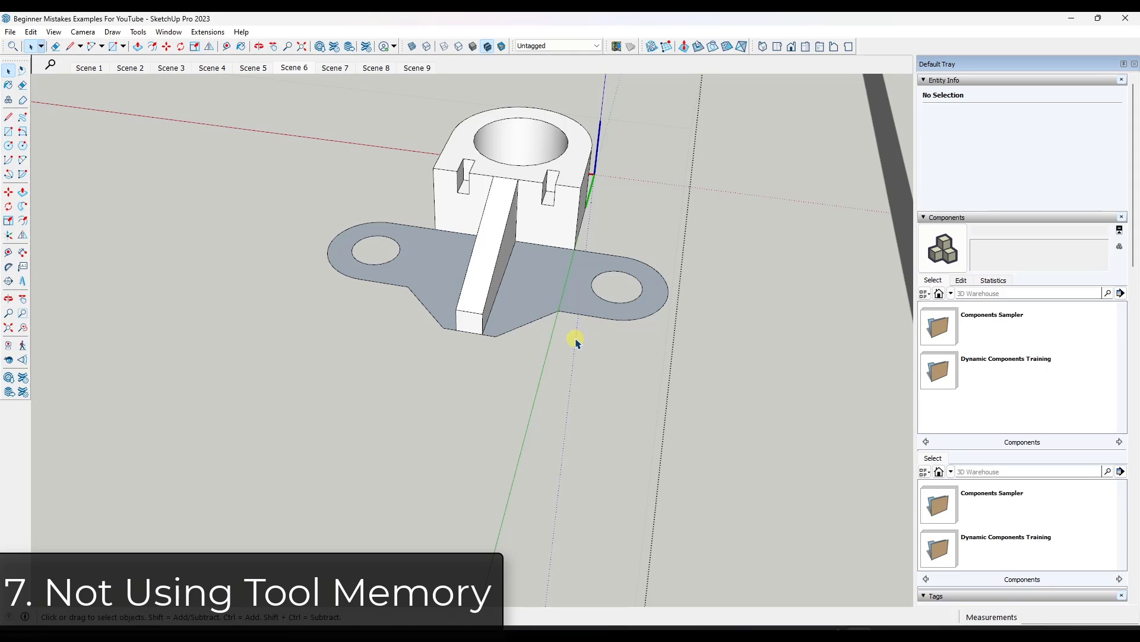
# Push/Pull the mirrored flange face up 1/2 inch to the top corner of the rib's front end.
pyautogui.press('p')
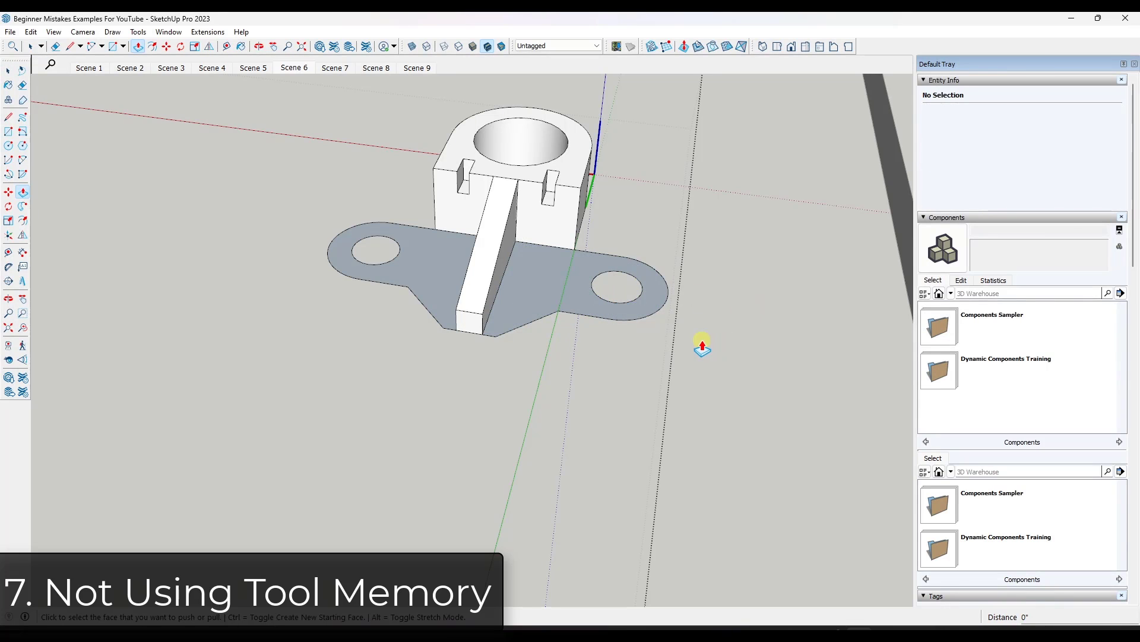
pyautogui.moveTo(554, 298); pyautogui.dragTo(540, 267, button='middle')
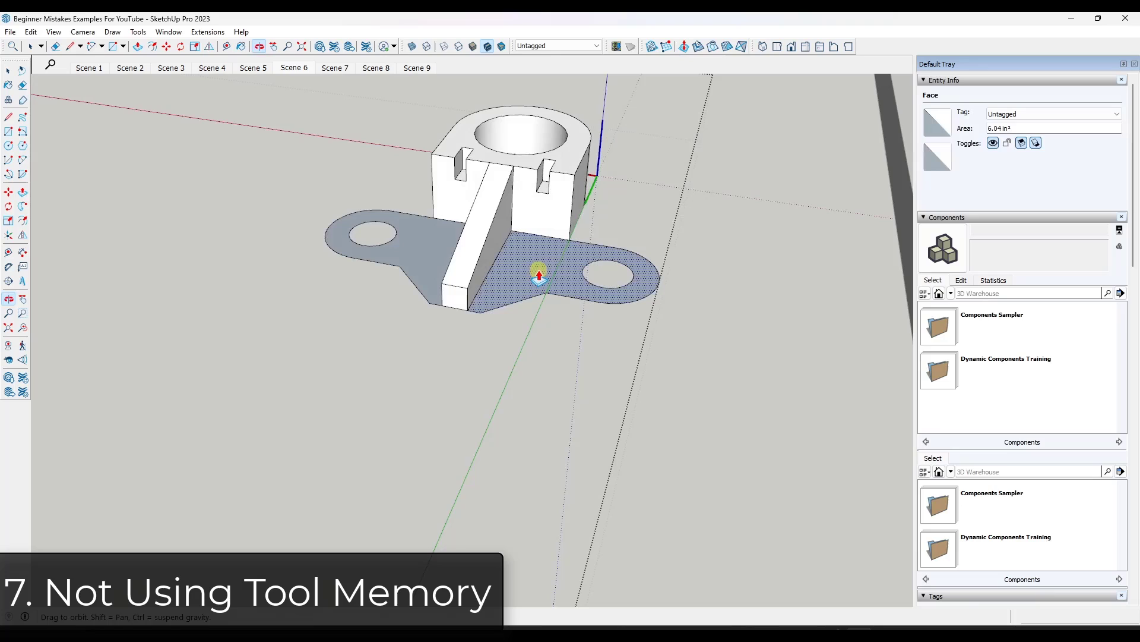
pyautogui.click(508, 266)
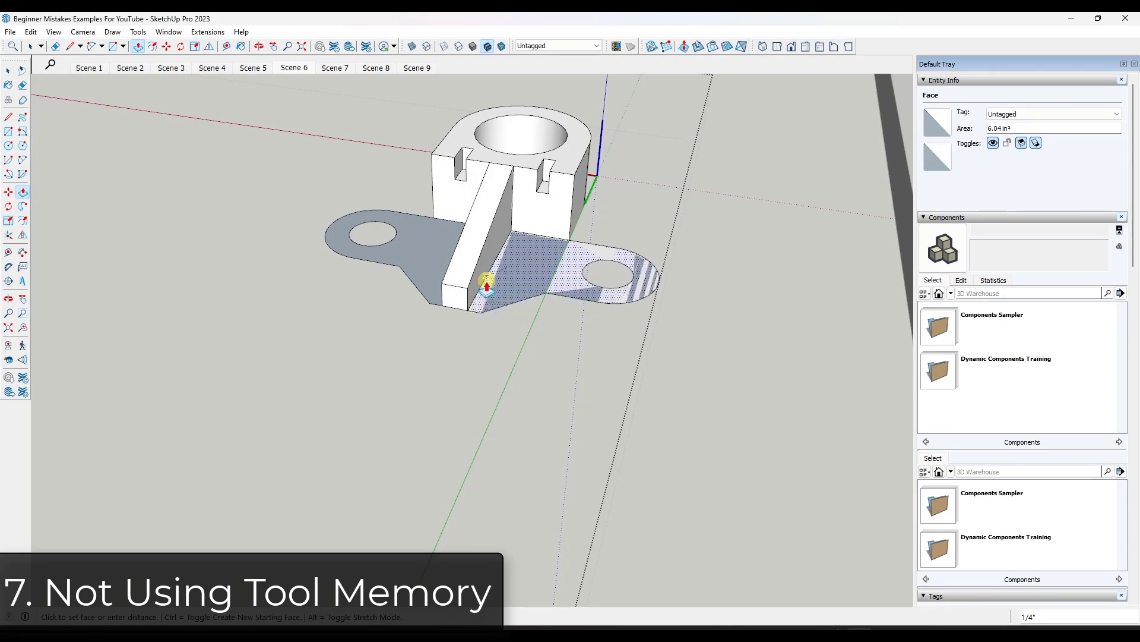
pyautogui.click(468, 291)
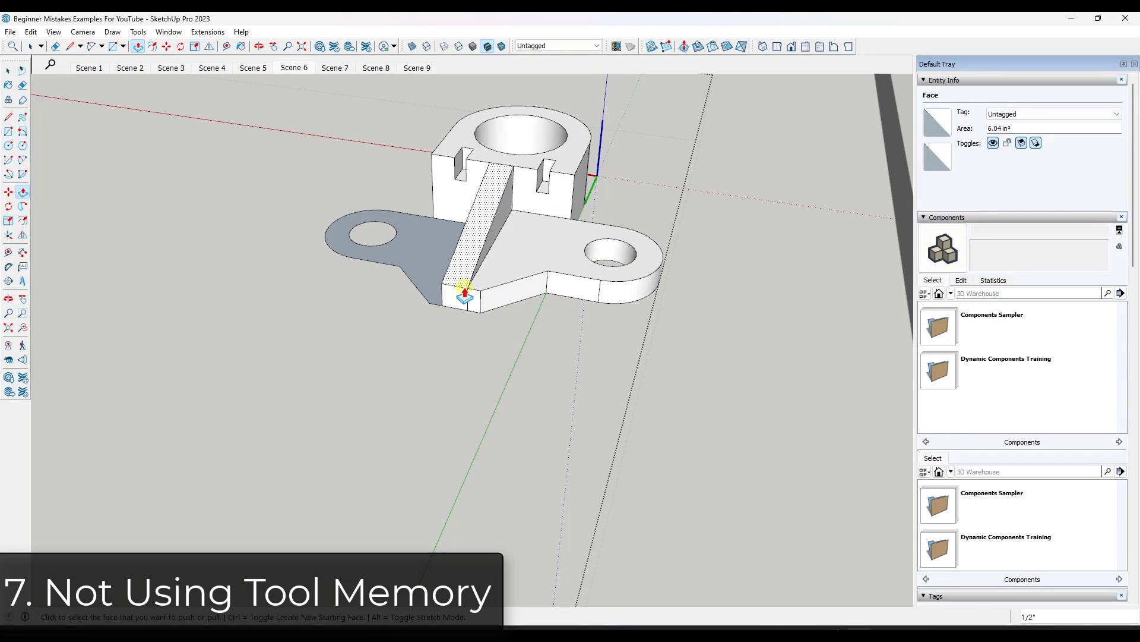
# Try to Push/Pull the original flange face by picking a point at the rib's front end instead of reusing the distance.
pyautogui.click(418, 267)
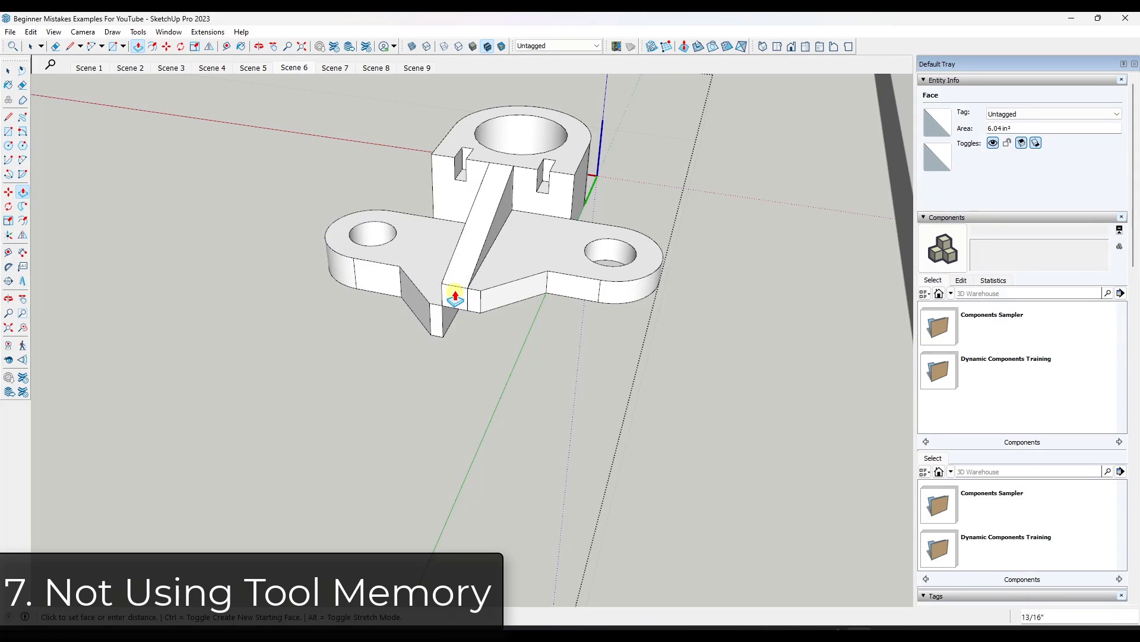
pyautogui.click(462, 297)
pyautogui.press('space')
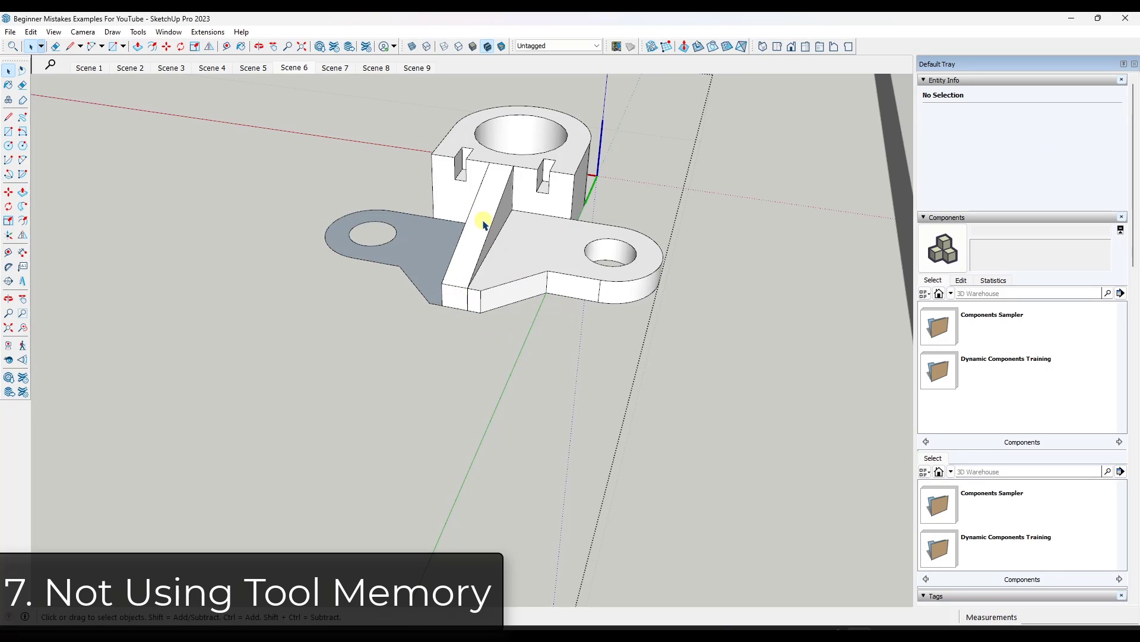
# Repeat the remembered 1/2 inch Push/Pull on the original flange face.
pyautogui.scroll(2, 424, 224)
pyautogui.click(426, 224)
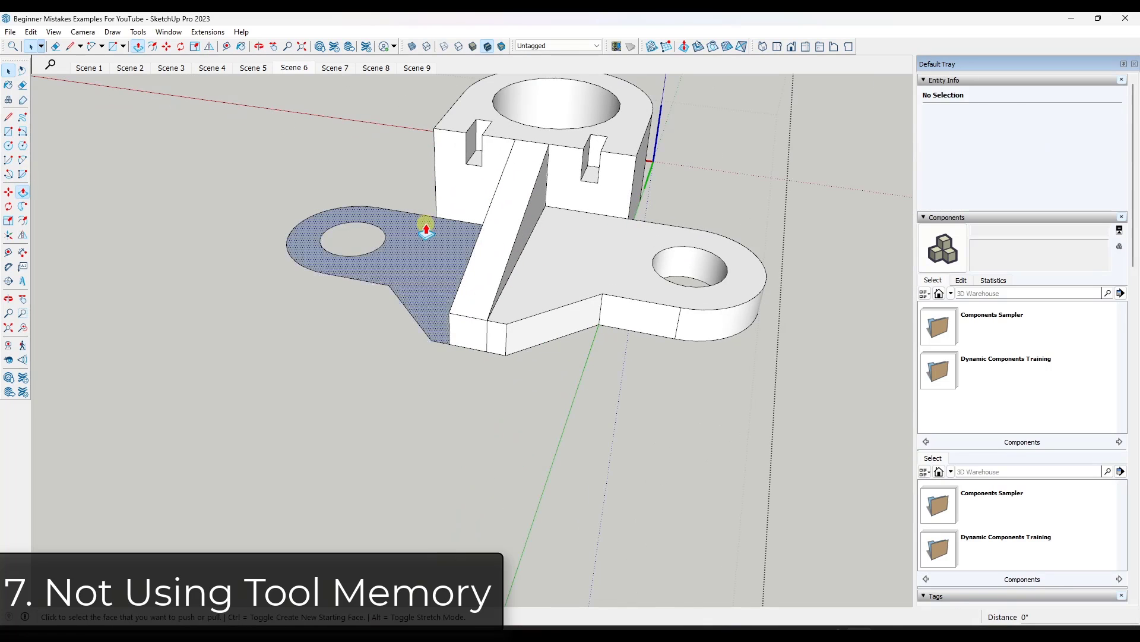
pyautogui.press('p')
pyautogui.doubleClick(427, 266)
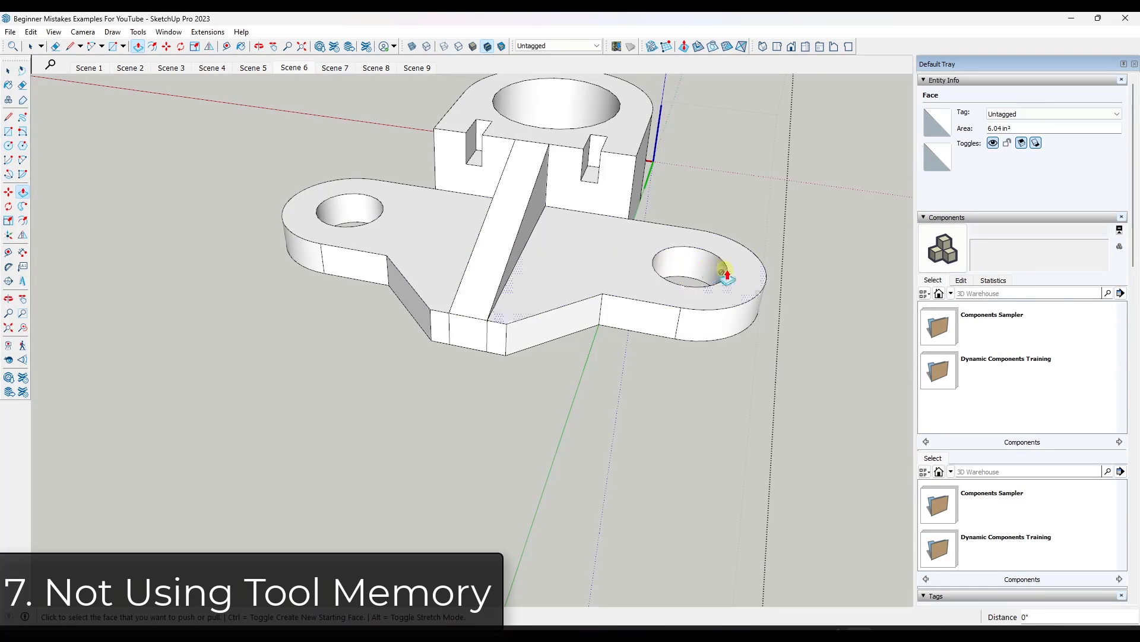
# Offset the boundary of the long end room's floor face inward by 1 inch to outline its walls.
pyautogui.scroll(-3, 735, 271)
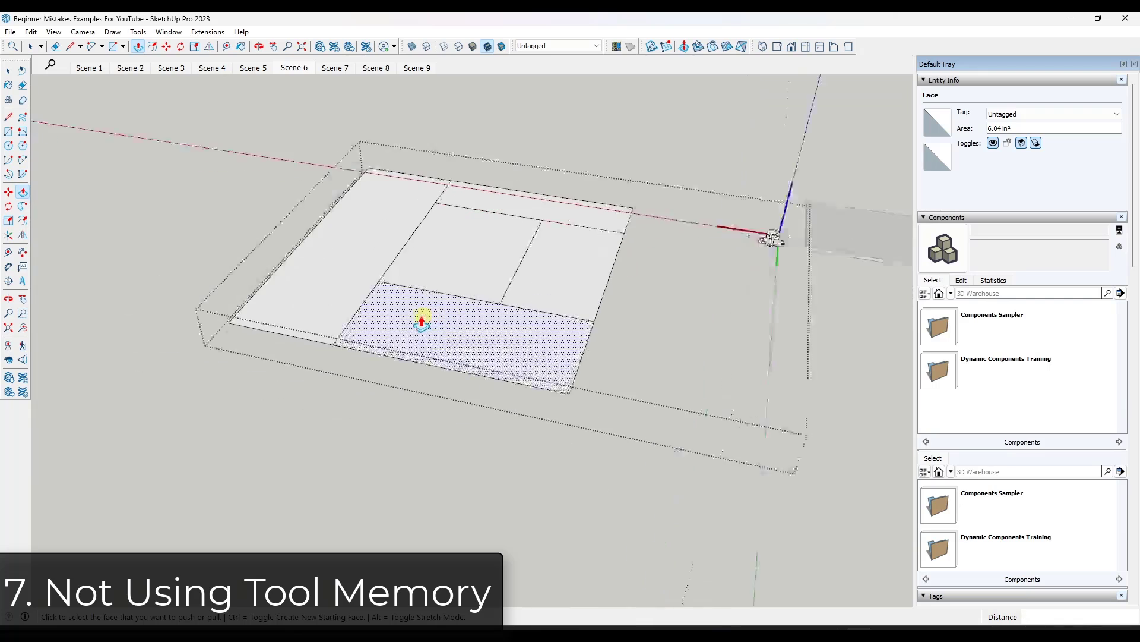
pyautogui.scroll(3, 389, 307)
pyautogui.press('f')
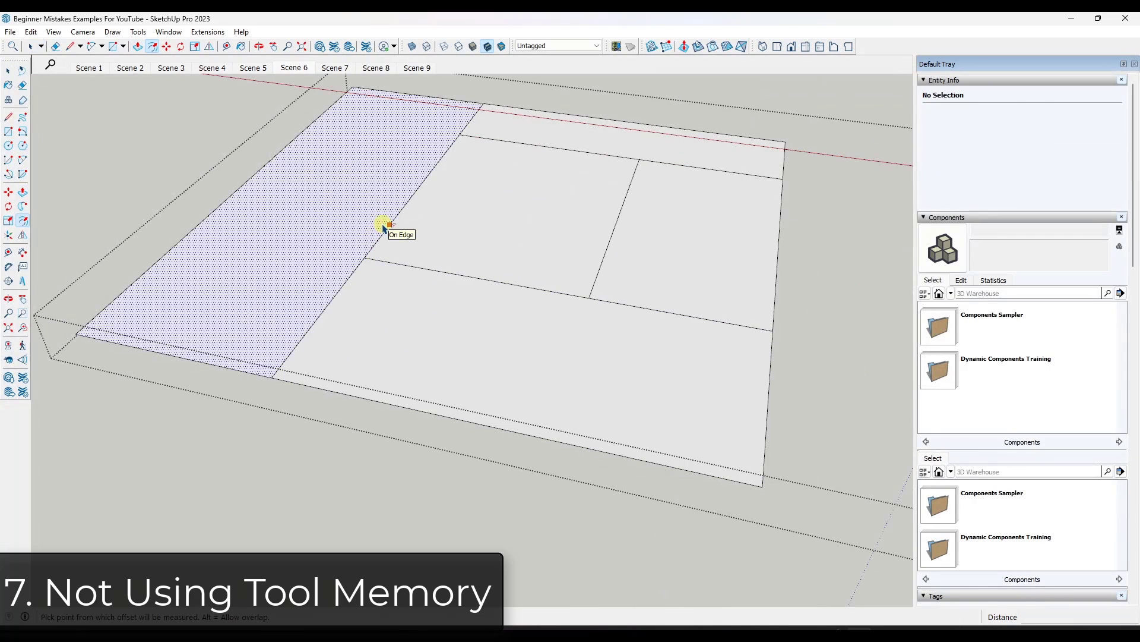
pyautogui.click(384, 227)
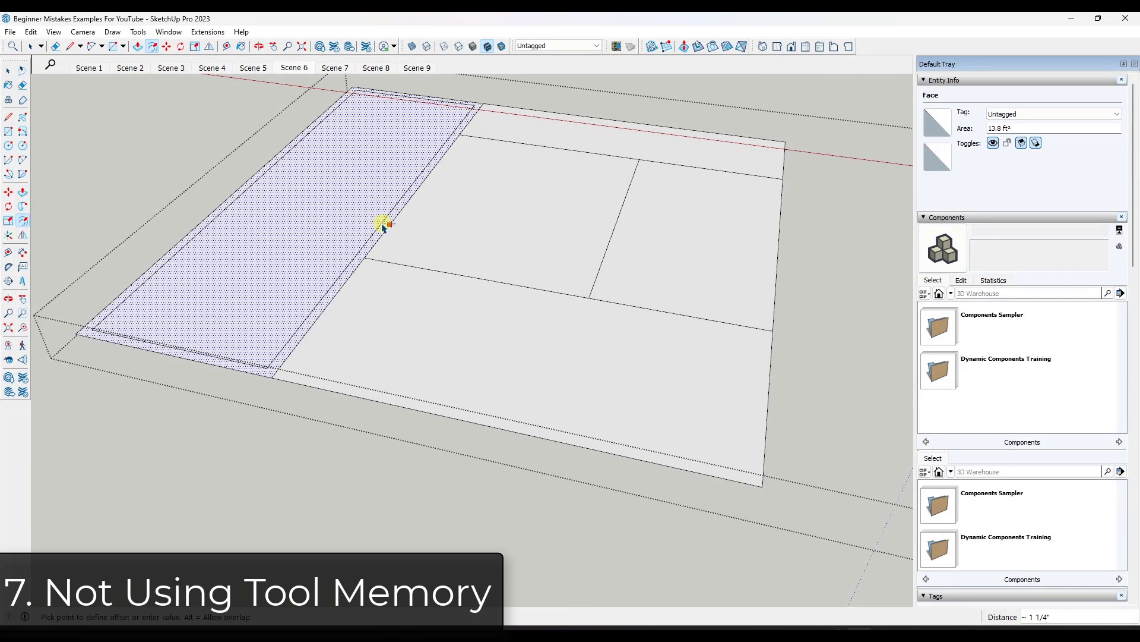
pyautogui.click(384, 226)
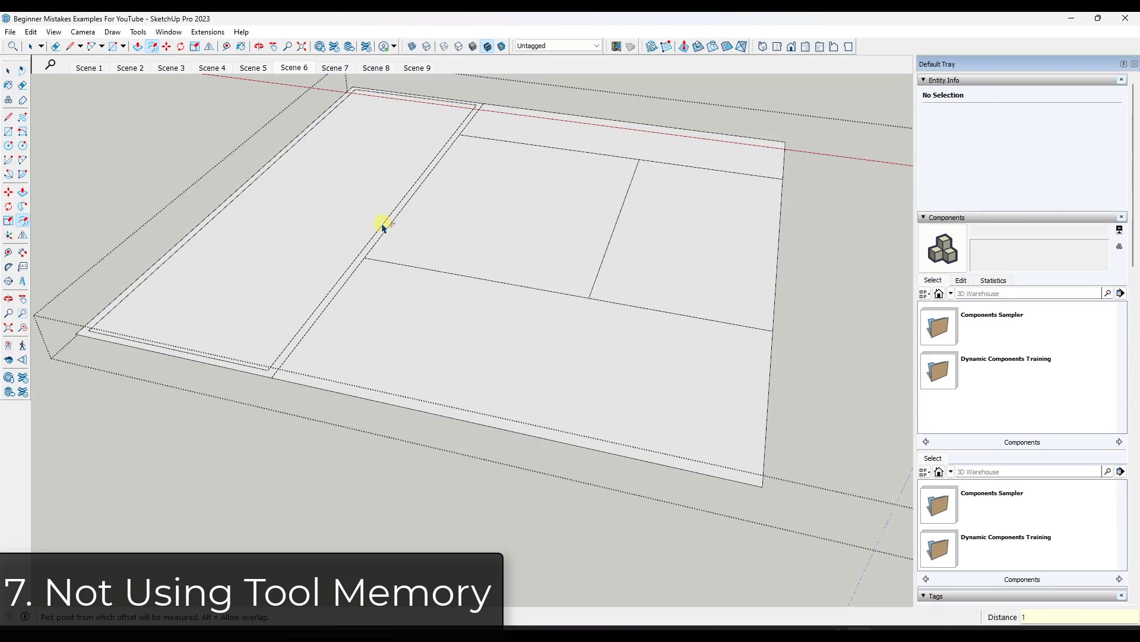
# Repeat the remembered 1 inch inward offset on the floor plan's four remaining room faces.
pyautogui.doubleClick(451, 314)
pyautogui.doubleClick(500, 219)
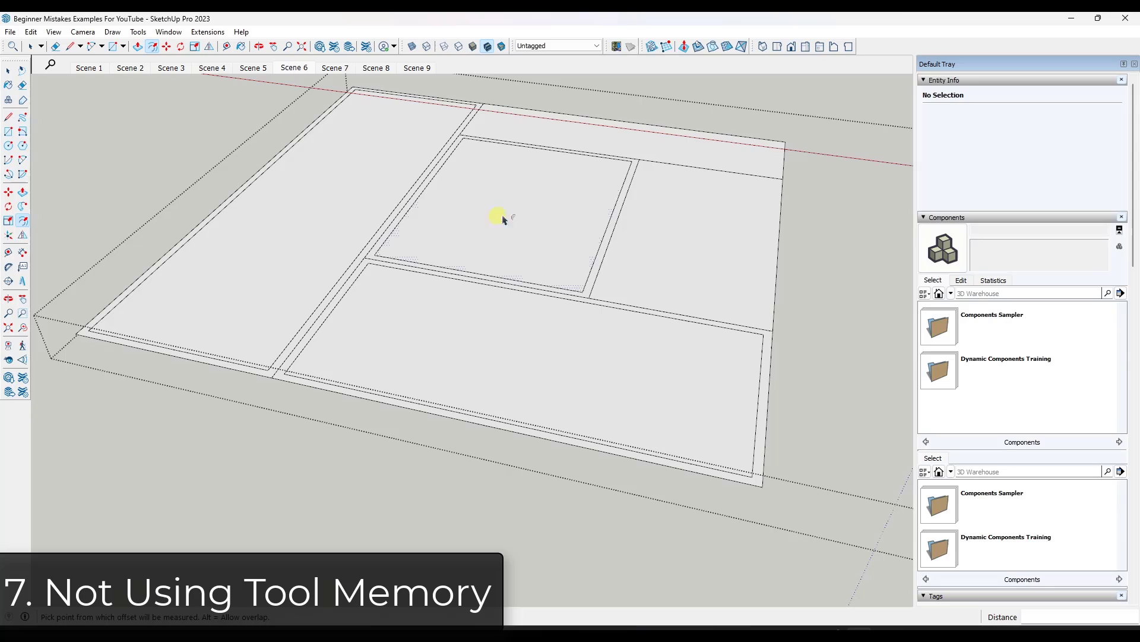
pyautogui.doubleClick(659, 212)
pyautogui.doubleClick(663, 134)
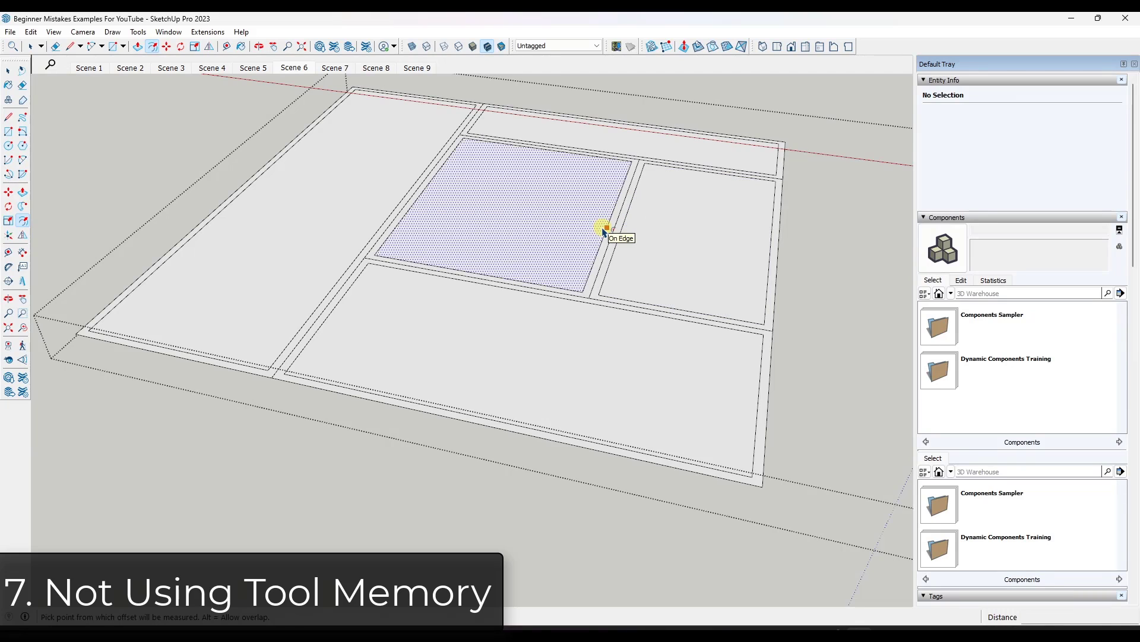
# Push/Pull the long end room's wall outline up about 1' 5 3/16".
pyautogui.press('p')
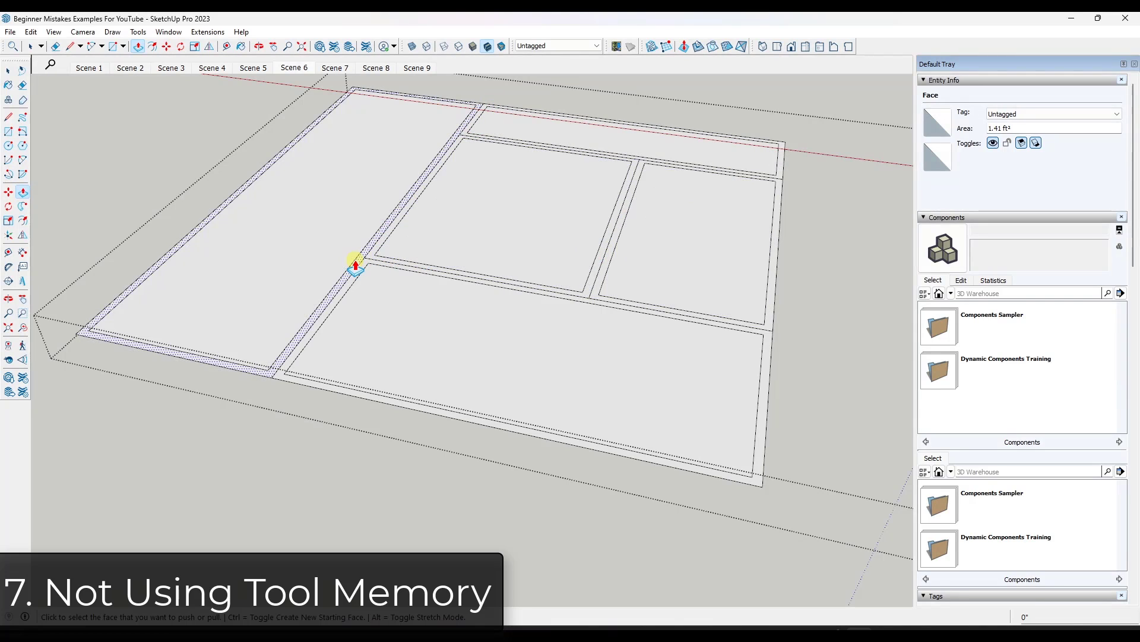
pyautogui.click(355, 266)
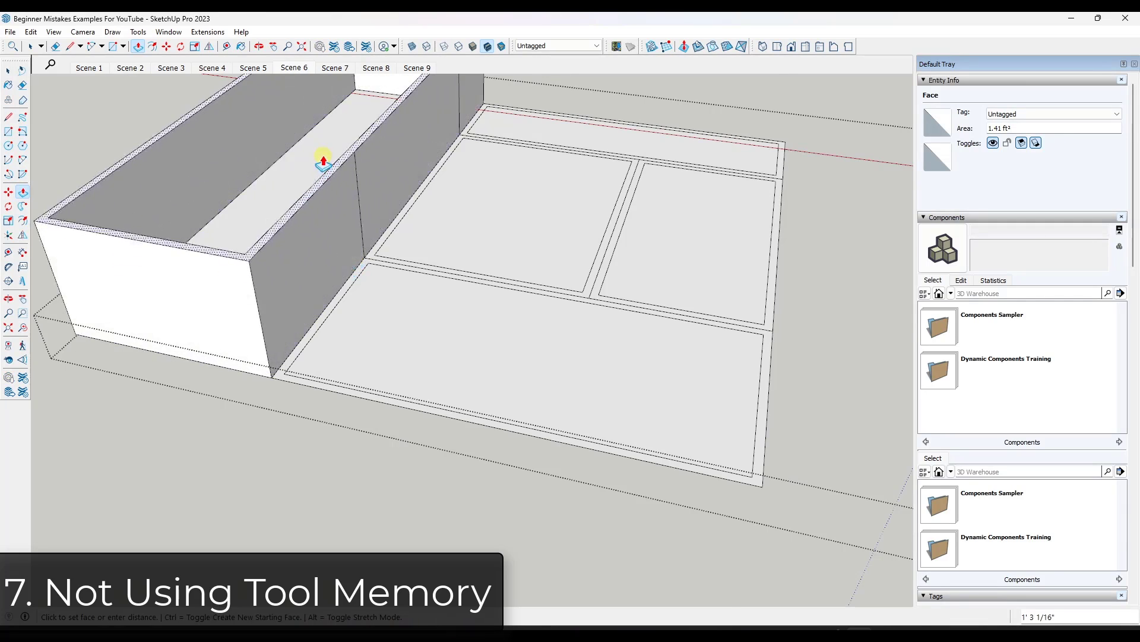
pyautogui.scroll(-4, 321, 155)
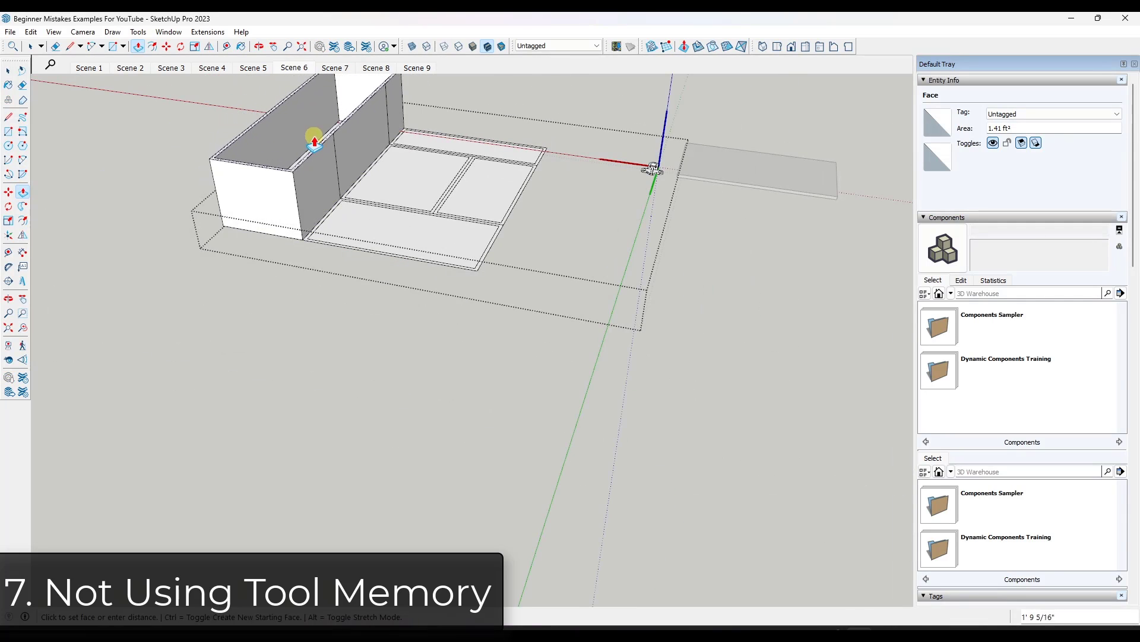
pyautogui.click(186, 172)
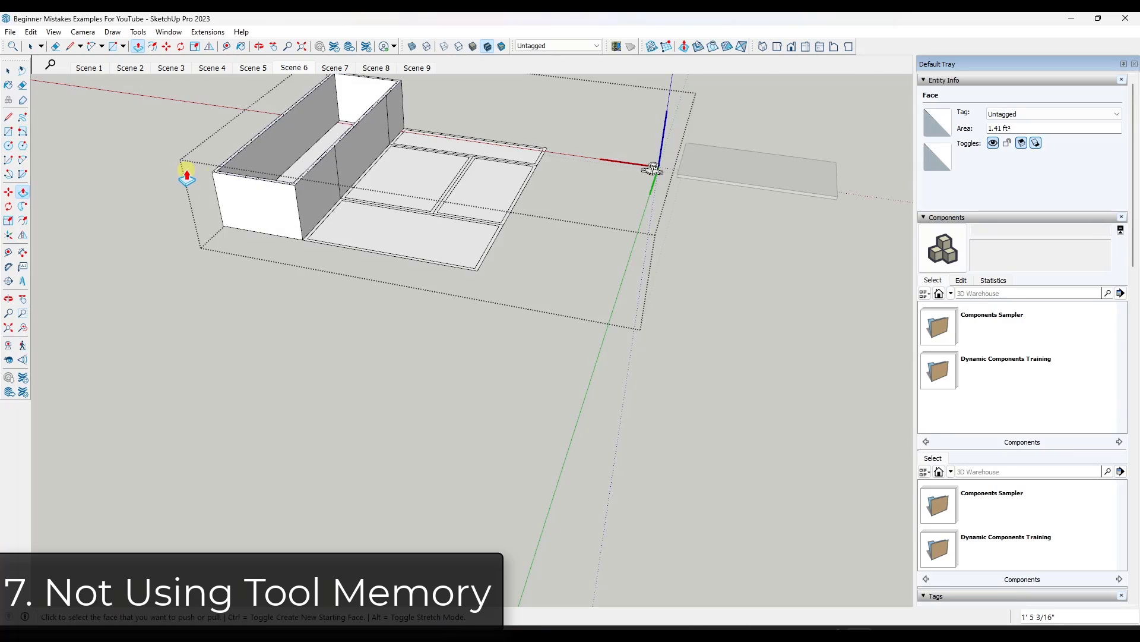
pyautogui.scroll(2, 317, 235)
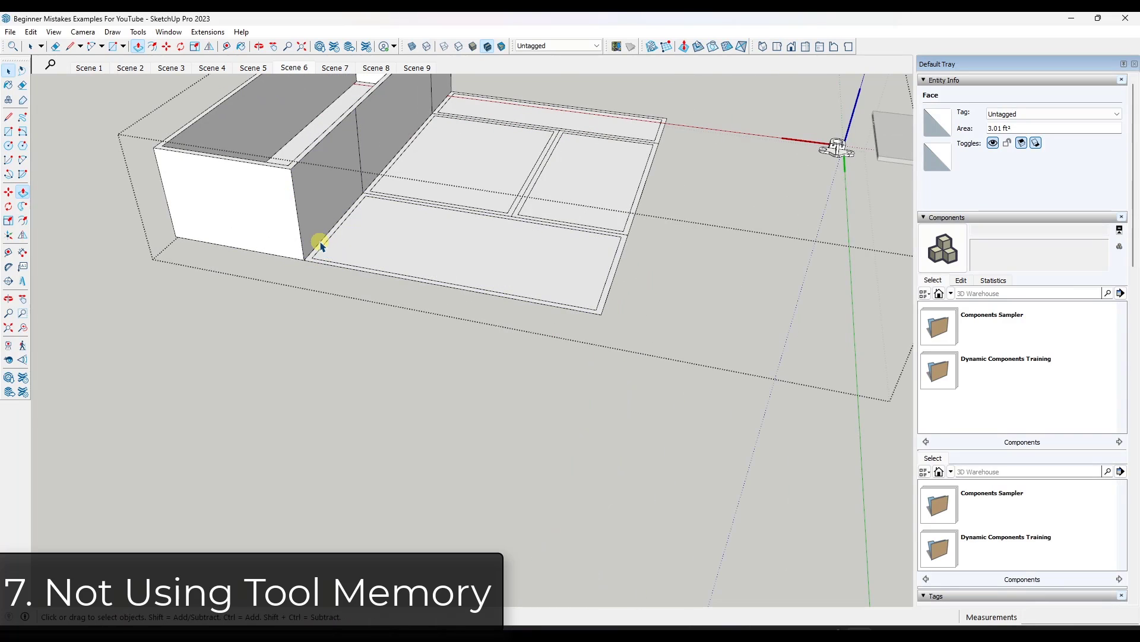
# Try to Push/Pull the large adjoining room's wall outline by picking the top of the raised walls as reference.
pyautogui.press('space')
pyautogui.press('p')
pyautogui.click(319, 255)
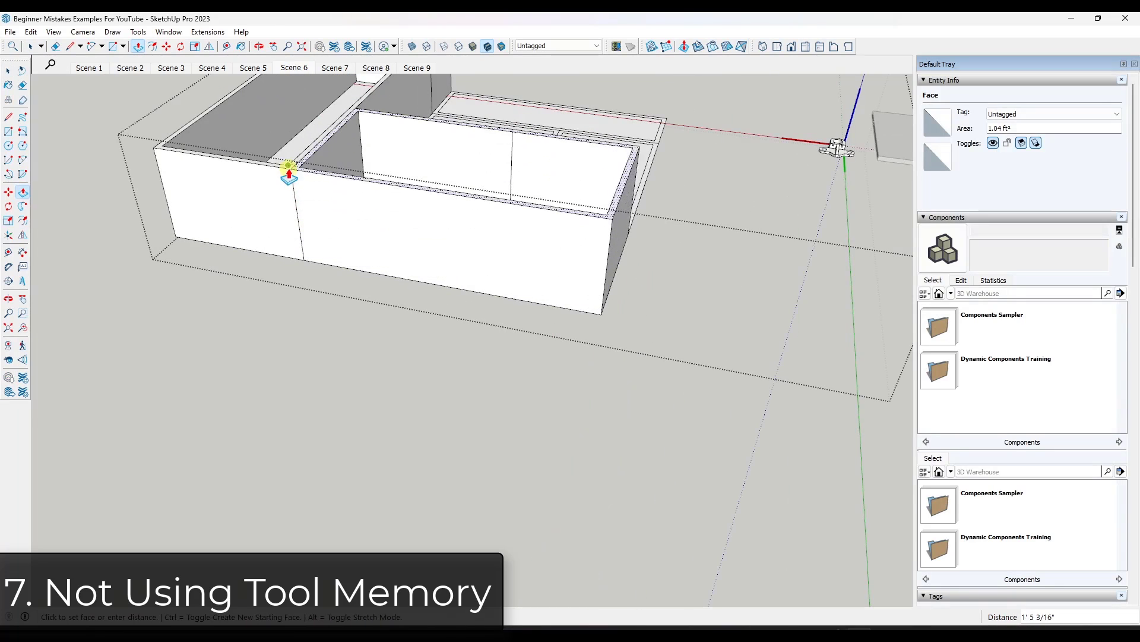
pyautogui.press('space')
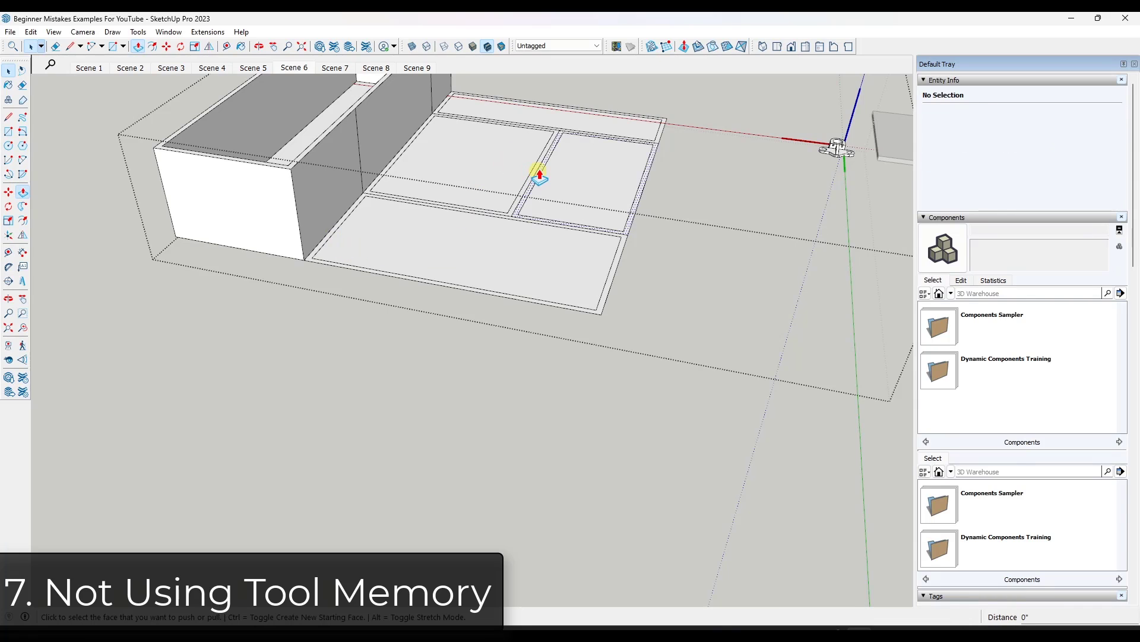
# Repeat the remembered Push/Pull height on the wall outlines of the four remaining rooms.
pyautogui.scroll(3, 564, 154)
pyautogui.click(630, 128)
pyautogui.press('p')
pyautogui.doubleClick(693, 153)
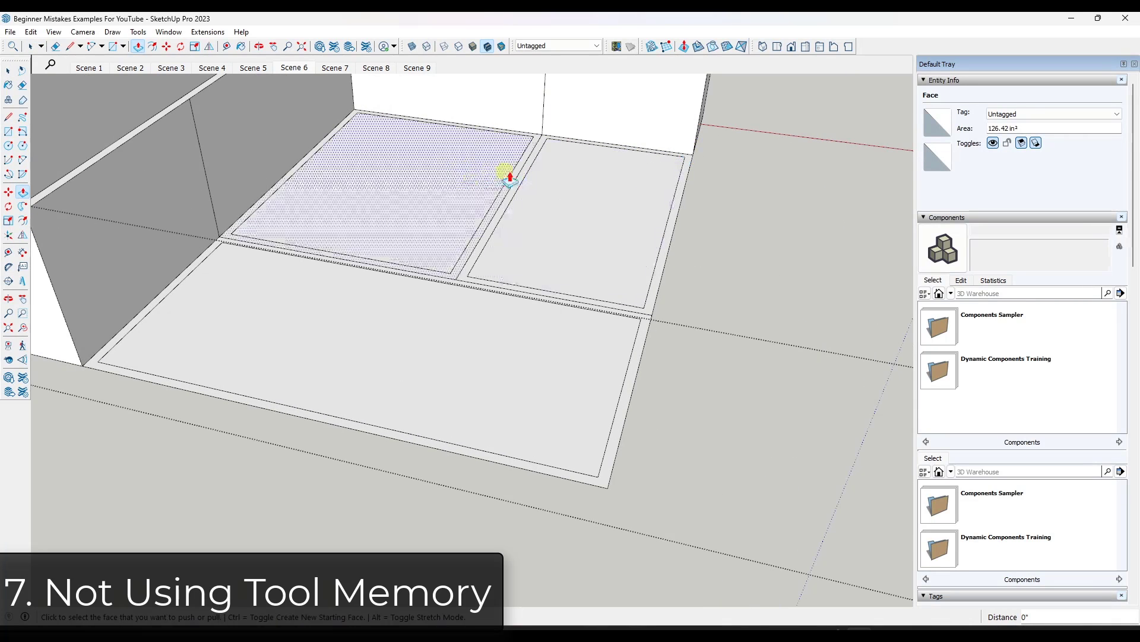
pyautogui.doubleClick(508, 176)
pyautogui.doubleClick(673, 216)
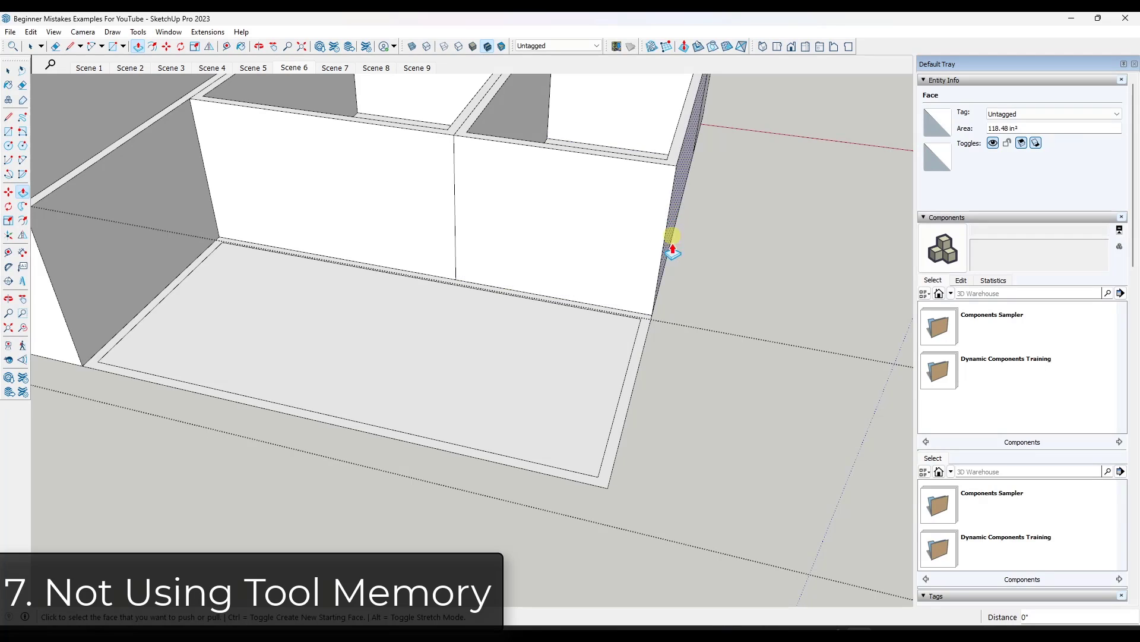
pyautogui.doubleClick(633, 374)
pyautogui.scroll(-5, 617, 371)
pyautogui.scroll(5, 618, 196)
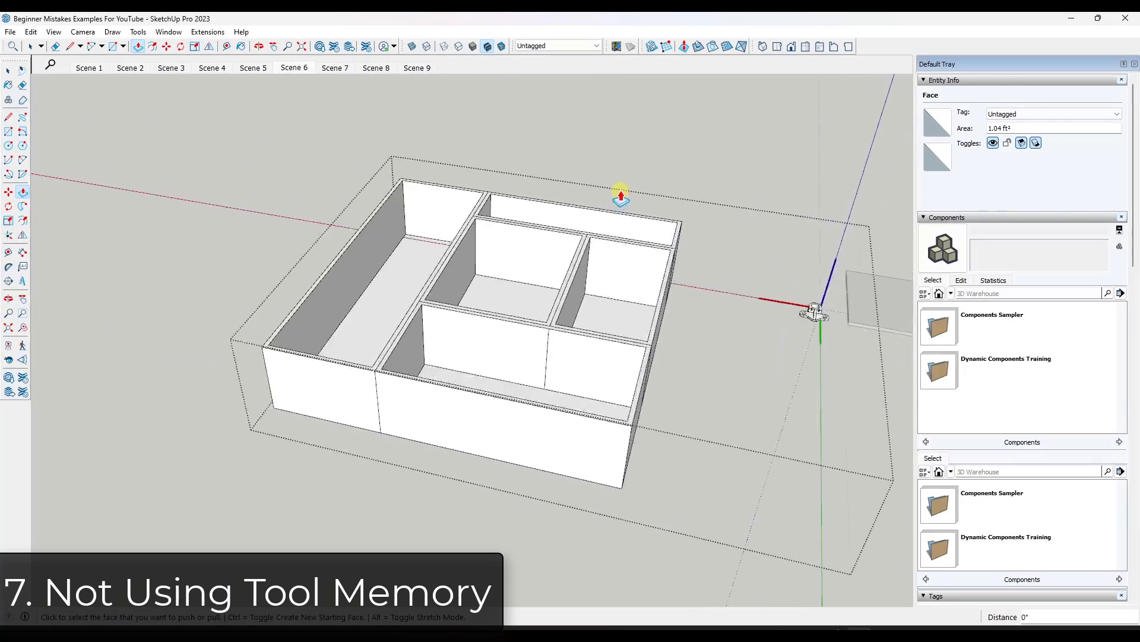
pyautogui.press('space')
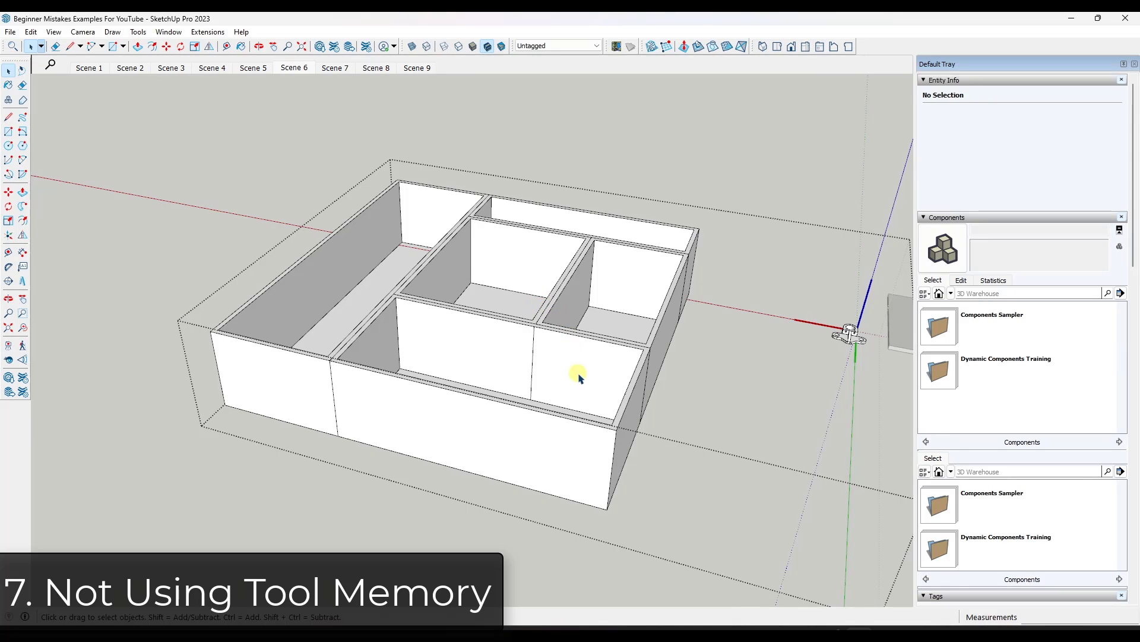
pyautogui.moveTo(579, 377); pyautogui.dragTo(456, 314, button='middle')
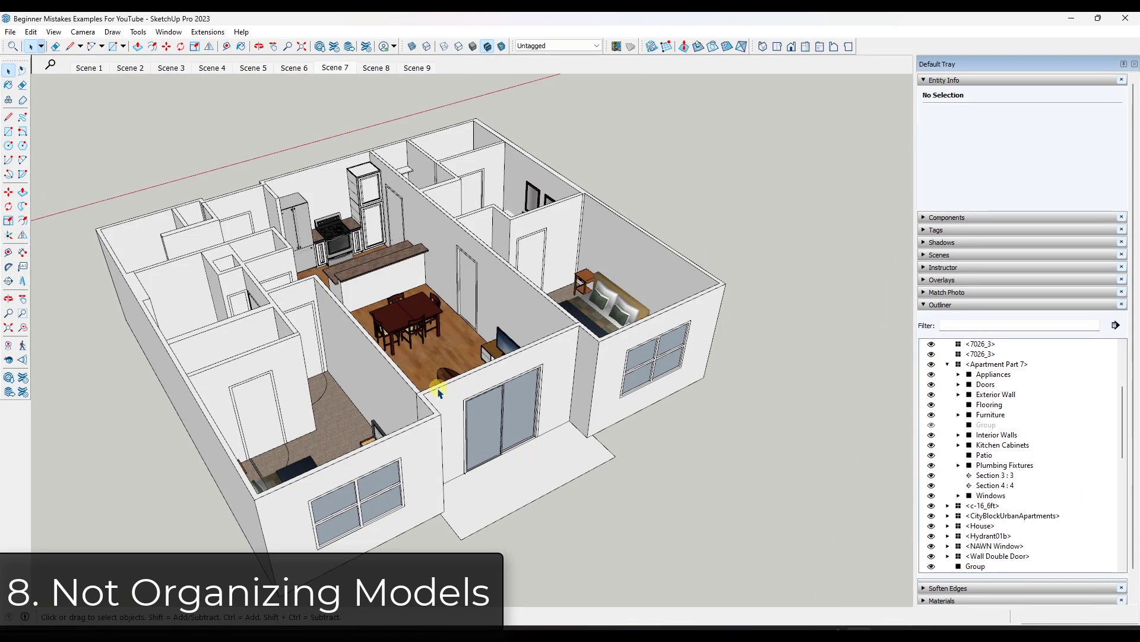
# Select the Apartment Part 7 component and examine its nested groups in the model hierarchy.
pyautogui.click(410, 389)
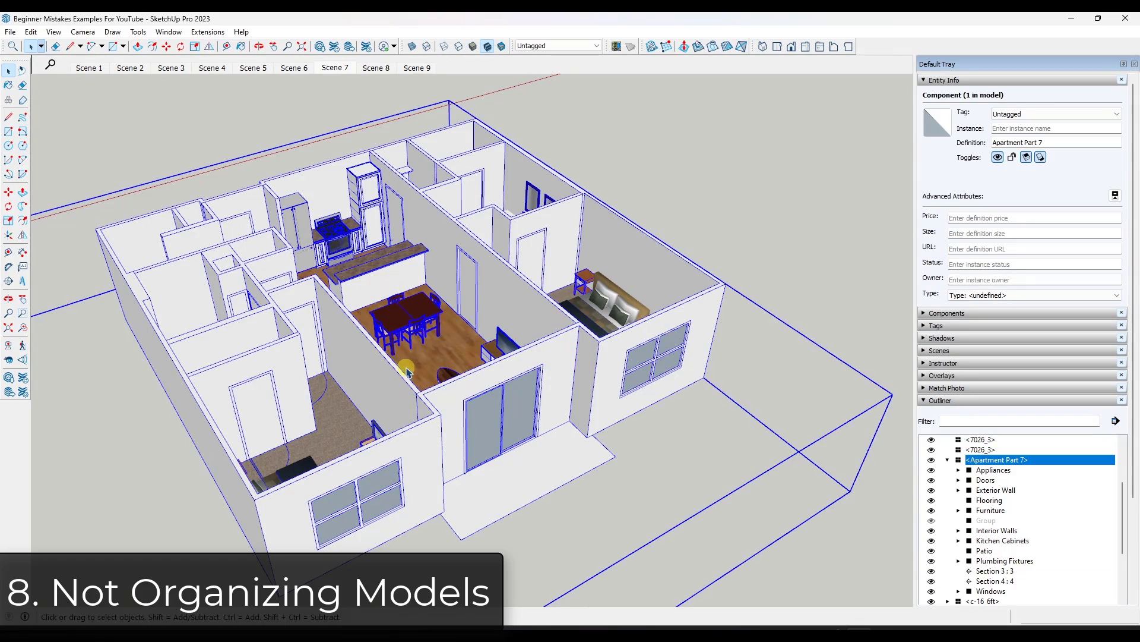
pyautogui.moveTo(407, 371); pyautogui.dragTo(439, 341, button='middle')
pyautogui.scroll(-1, 993, 466)
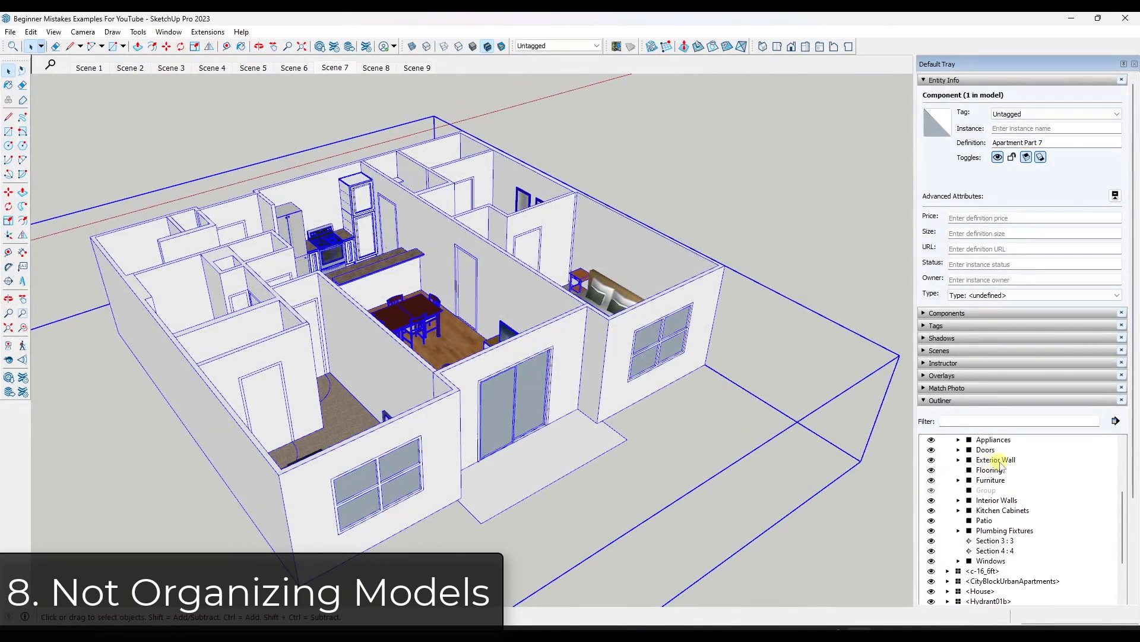
pyautogui.scroll(1, 1003, 468)
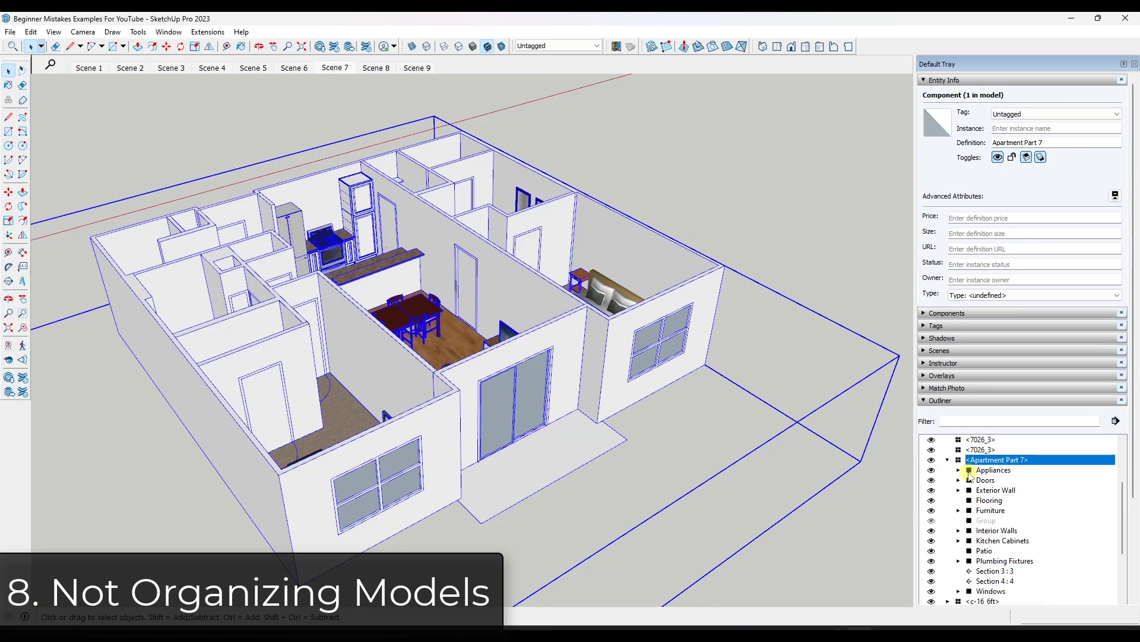
# Select the apartment's nested Appliances, Section 4, Windows and Interior Walls entries in turn to examine what each contains.
pyautogui.click(969, 471)
pyautogui.click(972, 486)
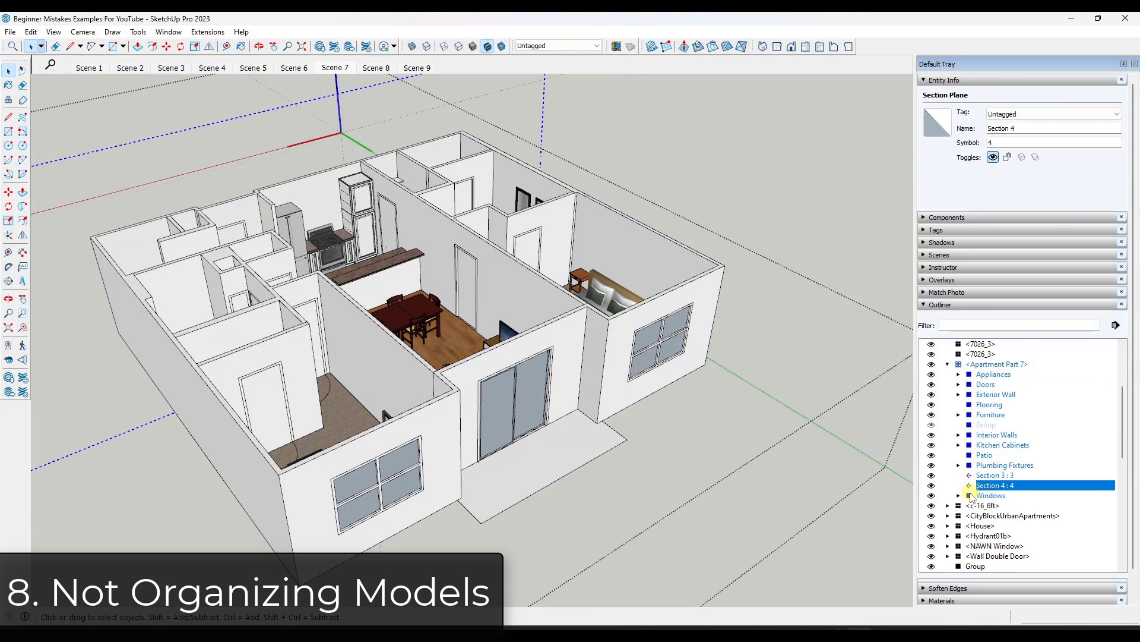
pyautogui.click(970, 496)
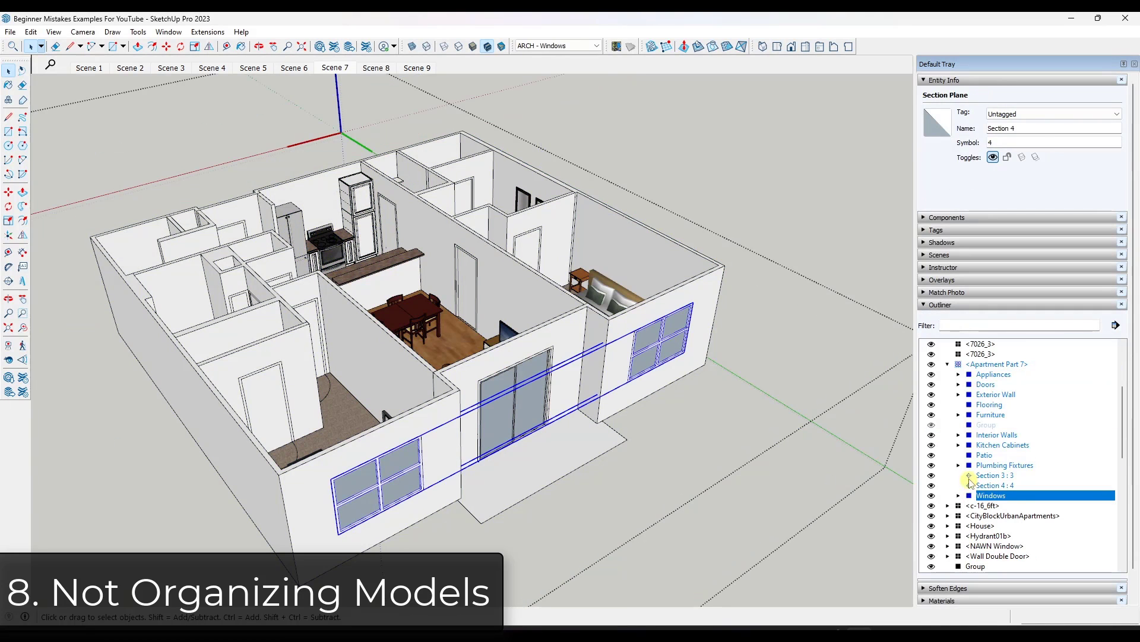
pyautogui.click(973, 435)
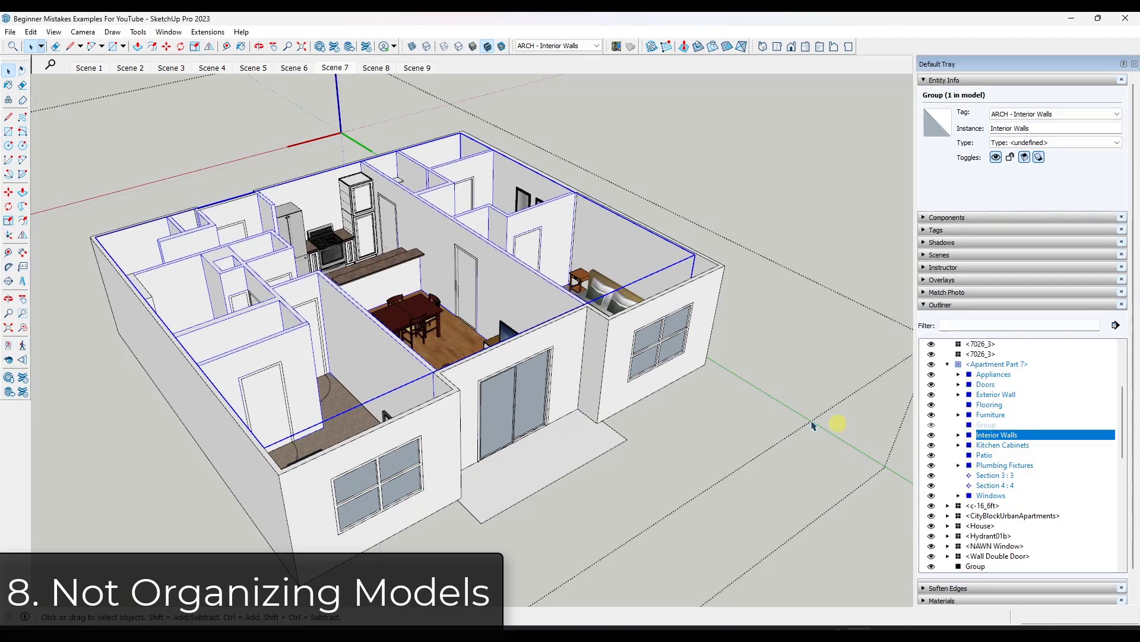
pyautogui.moveTo(509, 335); pyautogui.dragTo(447, 401, button='middle')
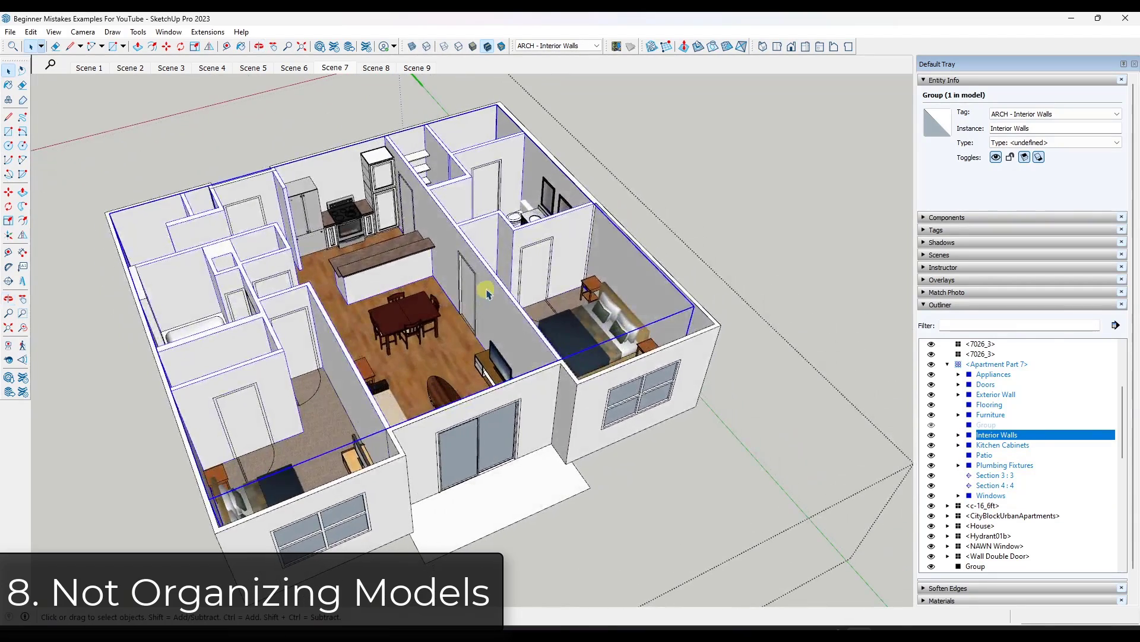
# Open the Interior Walls and Doors groups in turn to examine a wall face and a door component inside them.
pyautogui.doubleClick(487, 292)
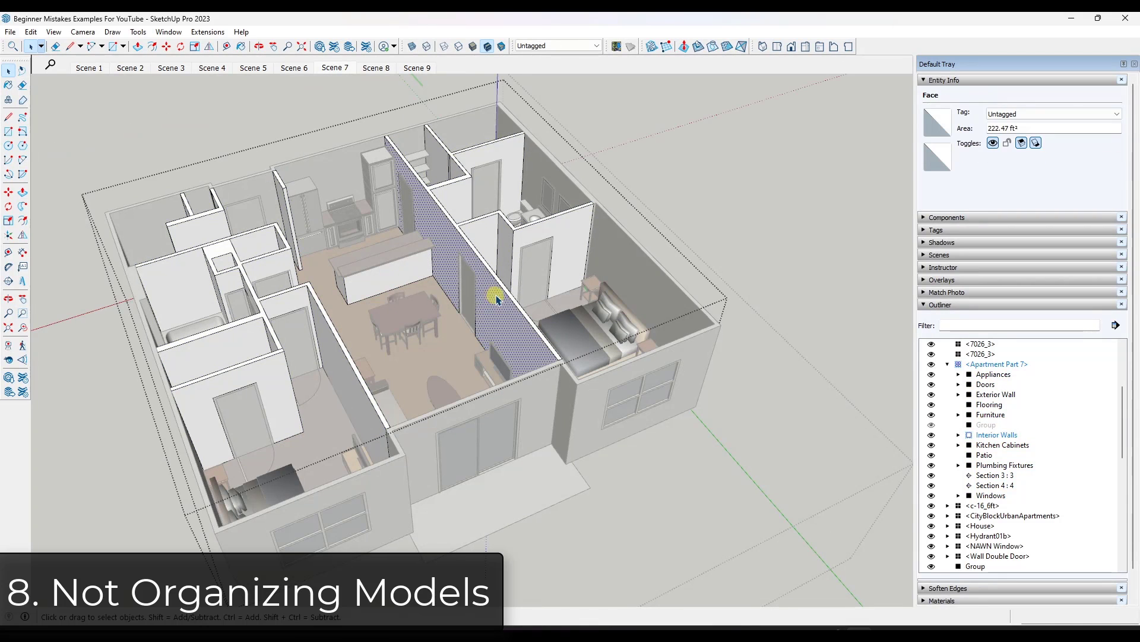
pyautogui.press('Escape')
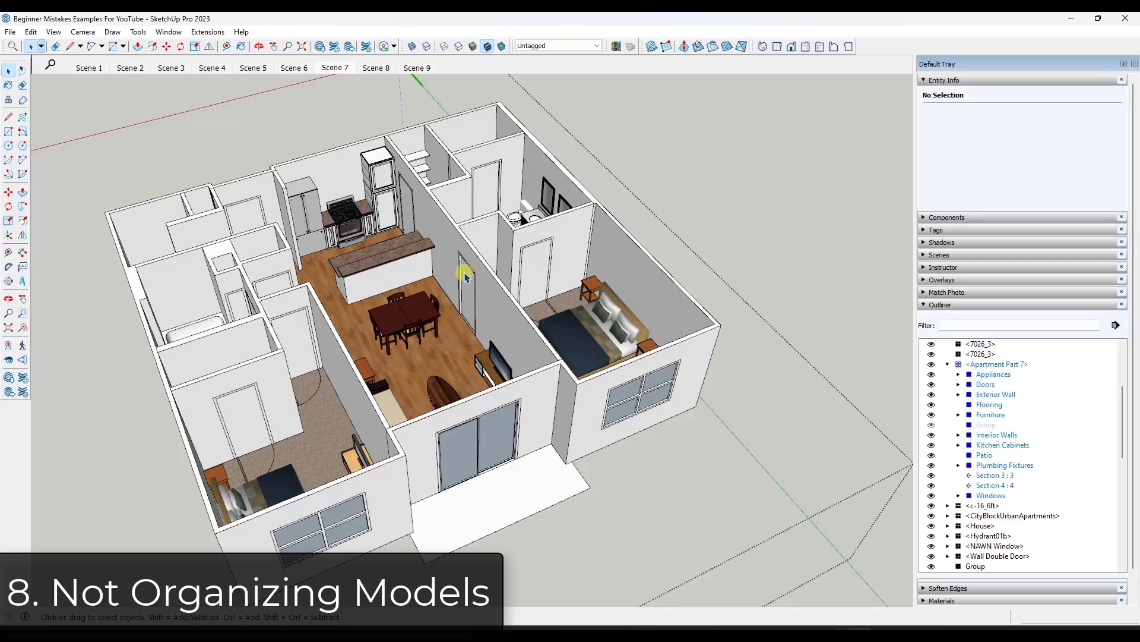
pyautogui.doubleClick(465, 276)
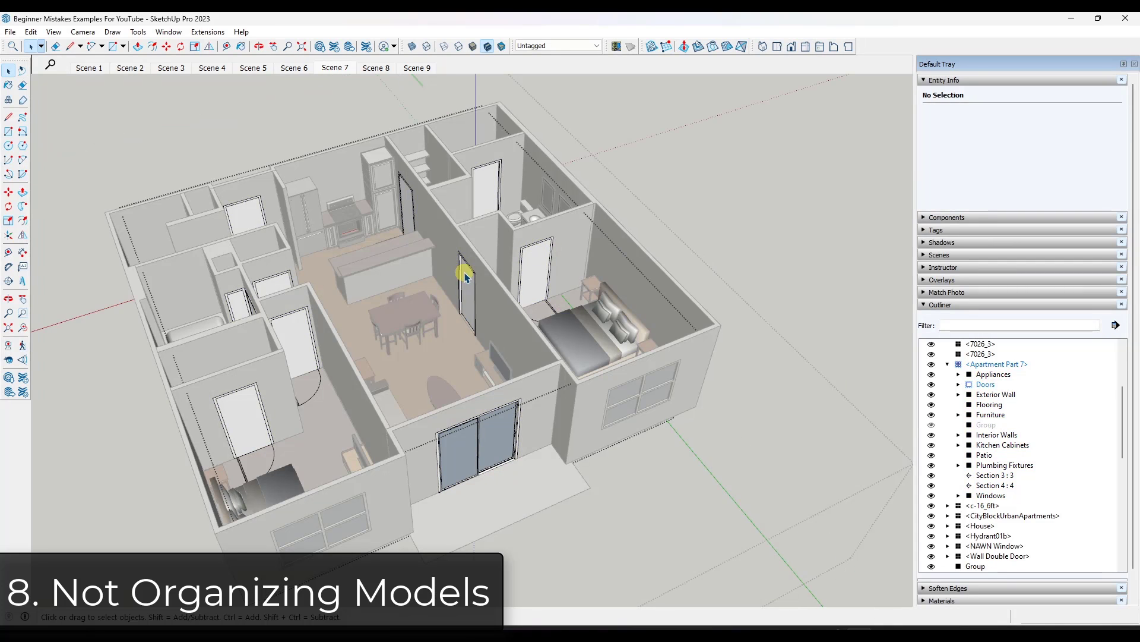
pyautogui.click(471, 285)
pyautogui.click(657, 216)
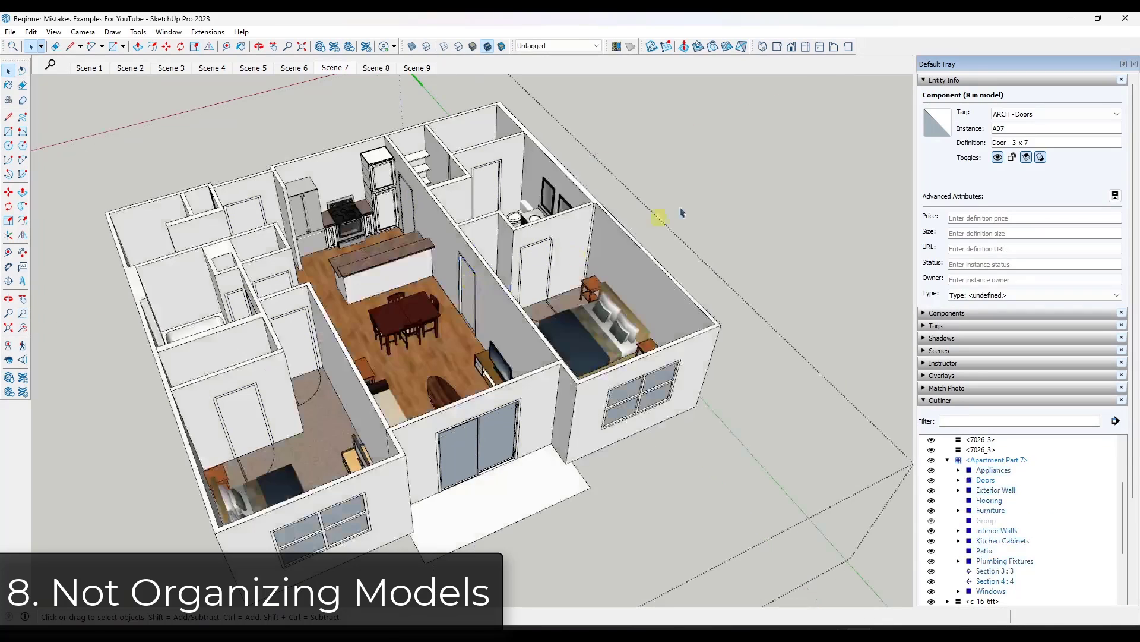
# Select the apartment's Furniture group to examine its assigned tag, and display the model's tag list.
pyautogui.click(990, 415)
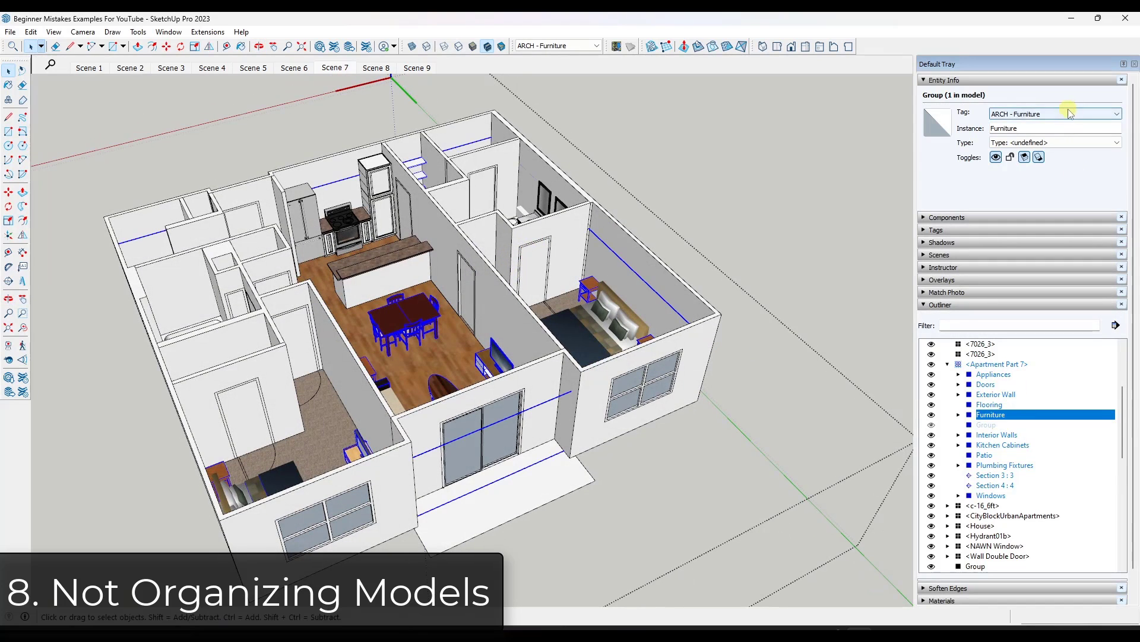
pyautogui.click(924, 305)
pyautogui.click(924, 231)
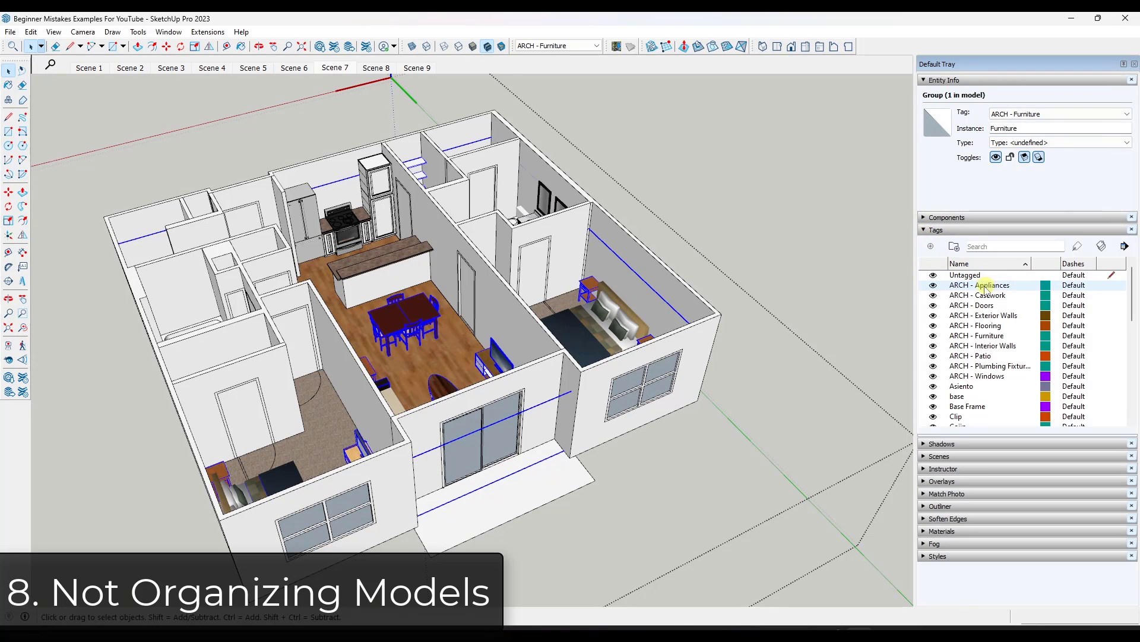
# Hide the ARCH - Furniture, ARCH - Interior Walls, ARCH - Appliances and ARCH - Casework tags.
pyautogui.click(933, 336)
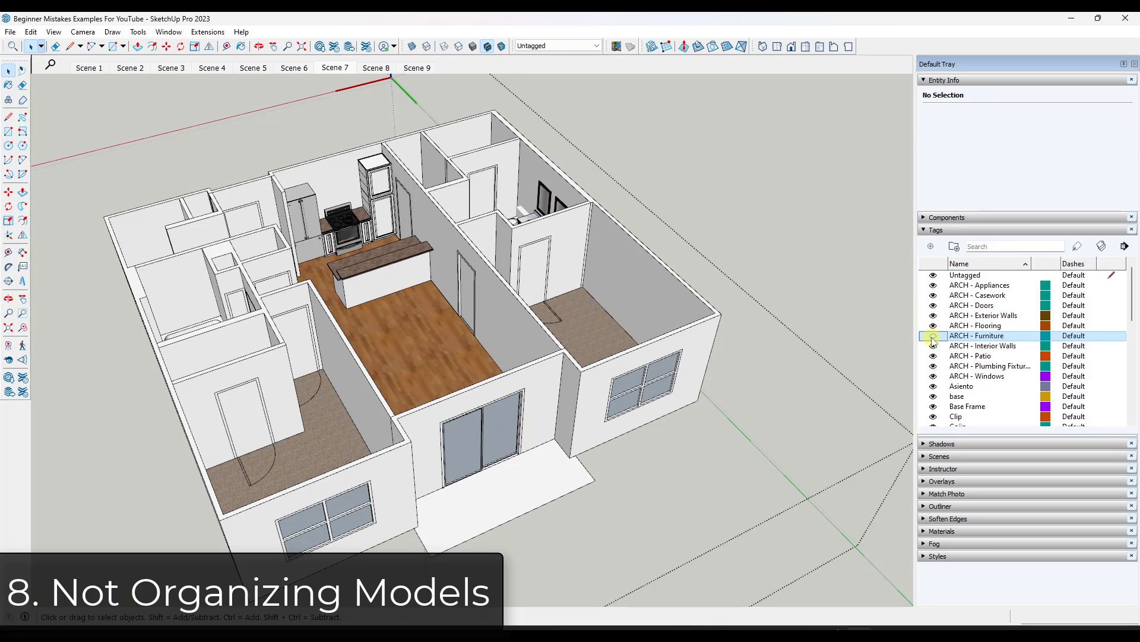
pyautogui.click(932, 347)
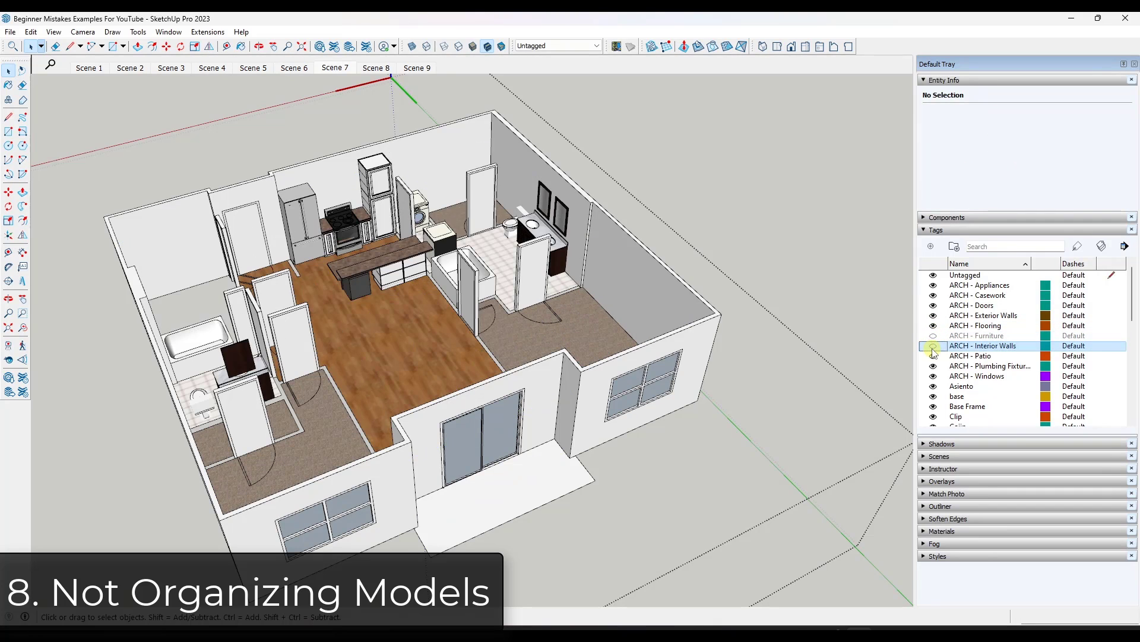
pyautogui.click(934, 286)
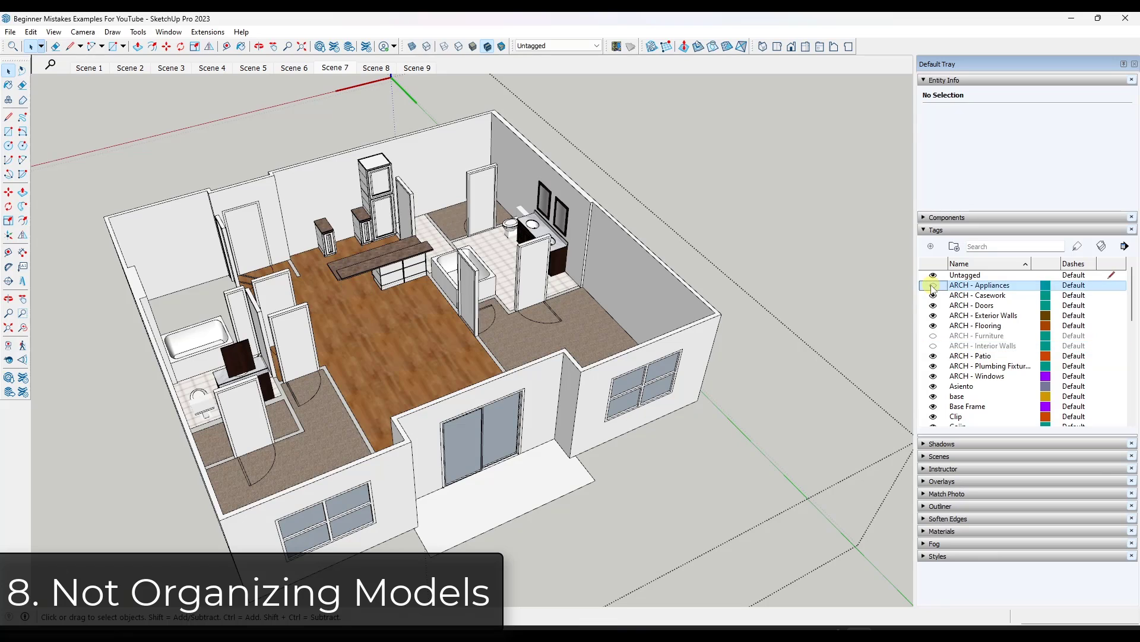
pyautogui.click(933, 295)
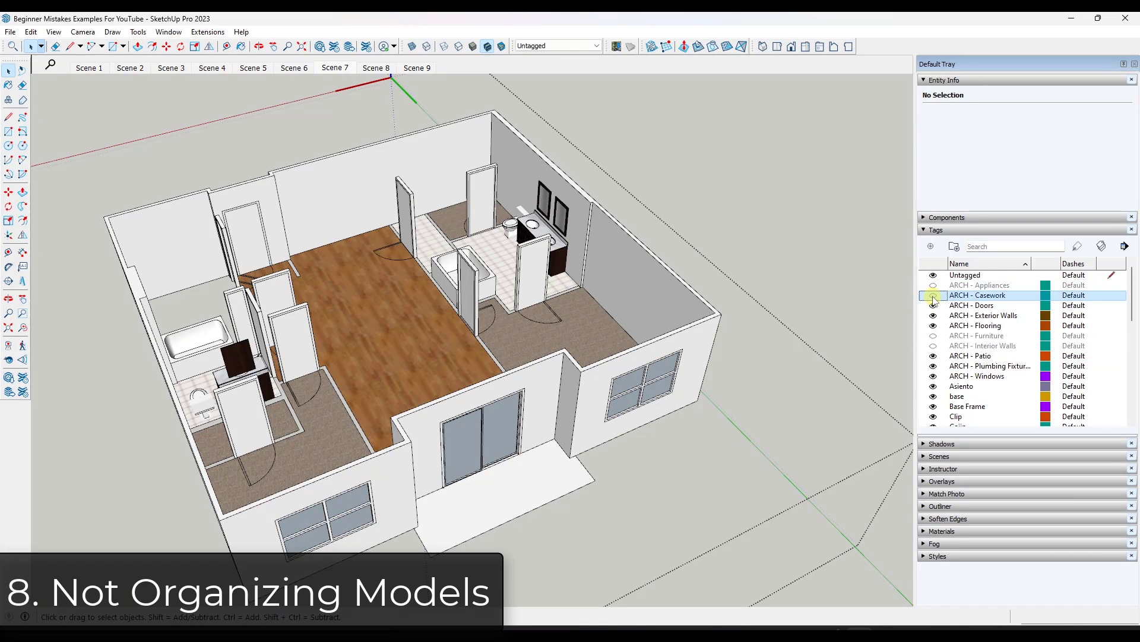
# Hide the ARCH - Plumbing Fixtures tag, and toggle the ARCH - Interior Walls tag several times, leaving it visible.
pyautogui.click(933, 366)
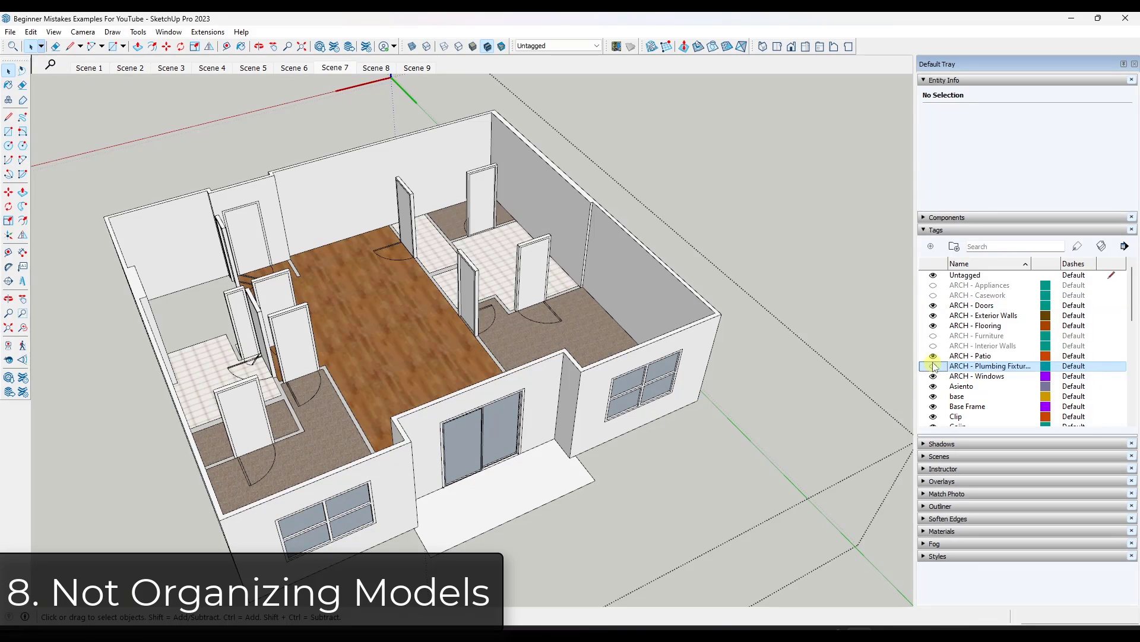
pyautogui.click(933, 346)
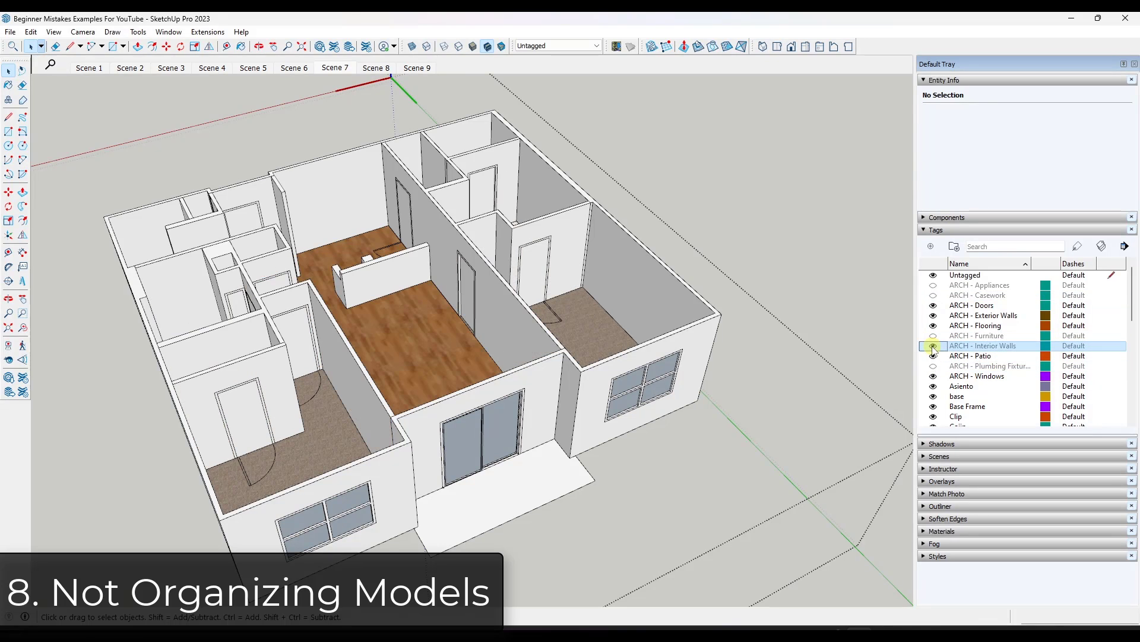
pyautogui.click(933, 345)
pyautogui.click(933, 346)
pyautogui.click(933, 346)
pyautogui.click(933, 346)
pyautogui.moveTo(499, 261)
pyautogui.mouseDown(button='middle')
pyautogui.moveTo(482, 237)
pyautogui.moveTo(479, 255)
pyautogui.moveTo(505, 253)
pyautogui.mouseUp(button='middle')
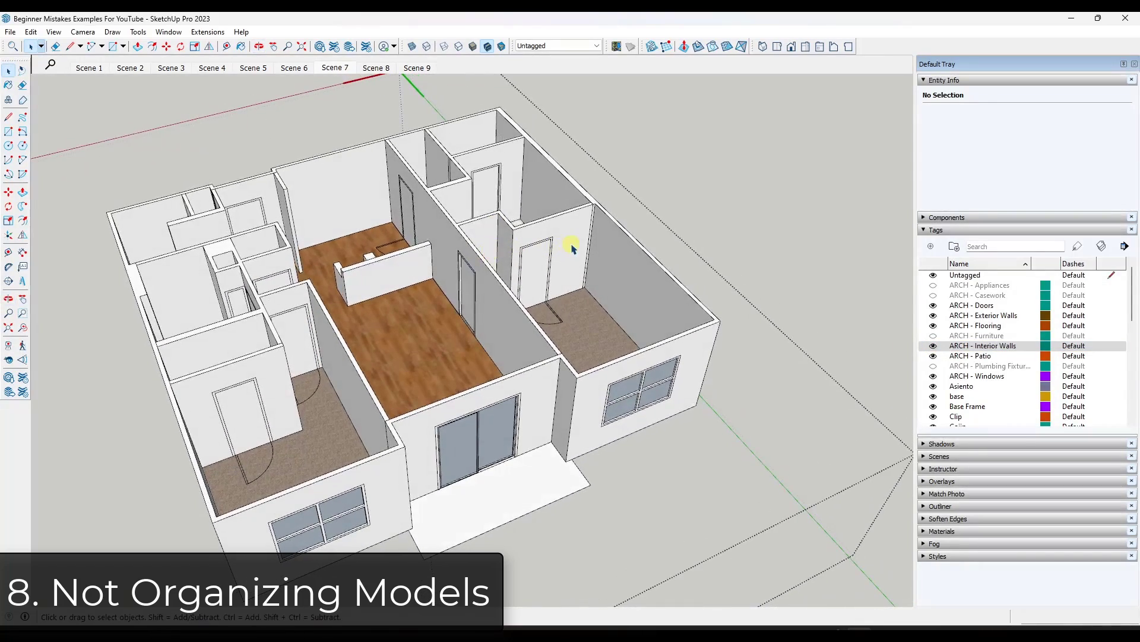
# Open the apartment's windows group and try to move its Exterior Window - 6'0 on the far side of the patio along the wall.
pyautogui.doubleClick(357, 510)
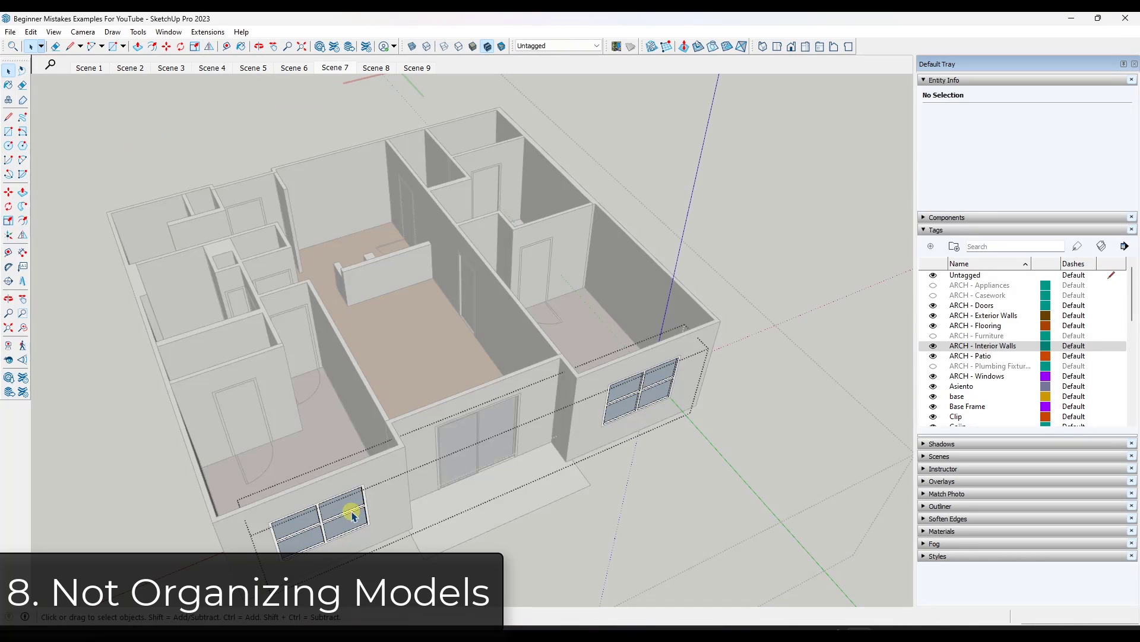
pyautogui.click(350, 509)
pyautogui.click(641, 404)
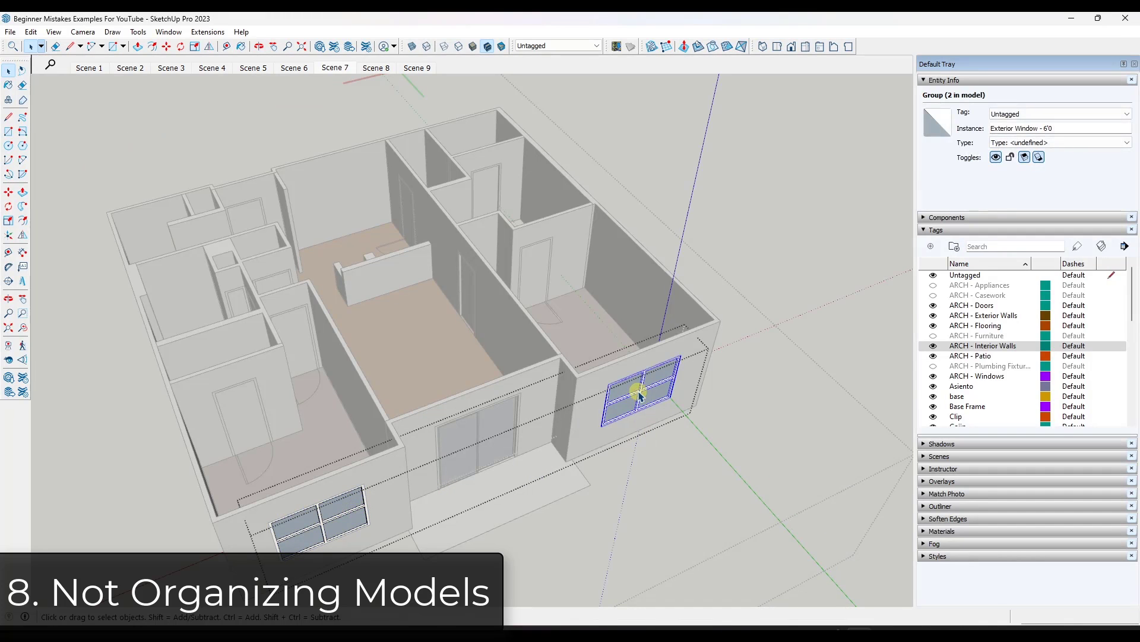
pyautogui.press('m')
pyautogui.click(639, 394)
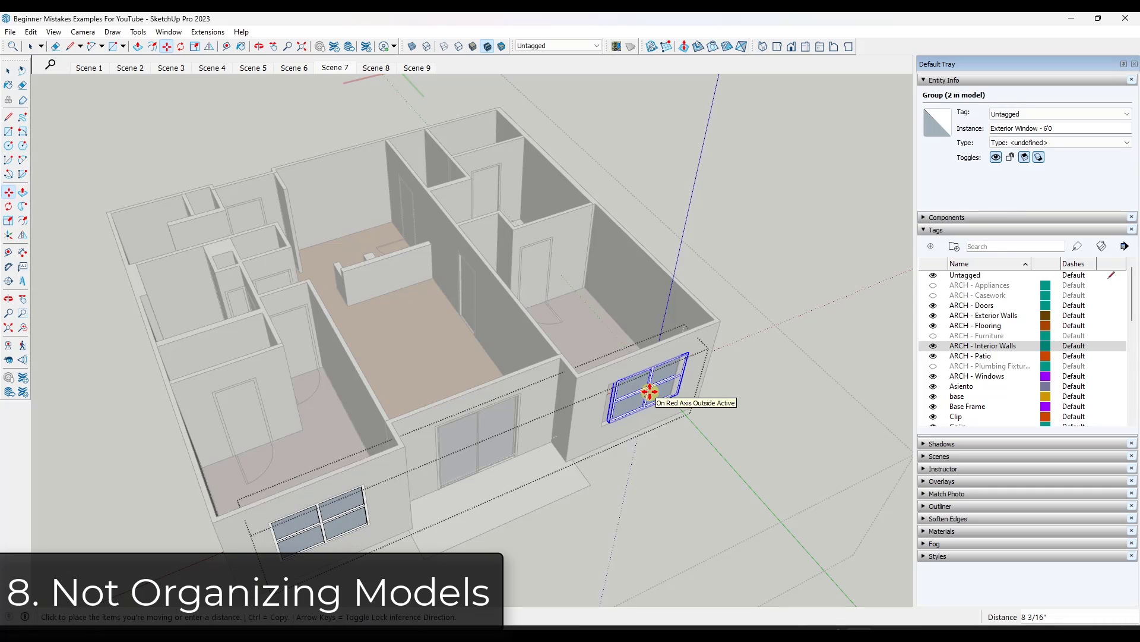
pyautogui.click(701, 363)
pyautogui.press('space')
pyautogui.click(769, 331)
pyautogui.scroll(3, 291, 297)
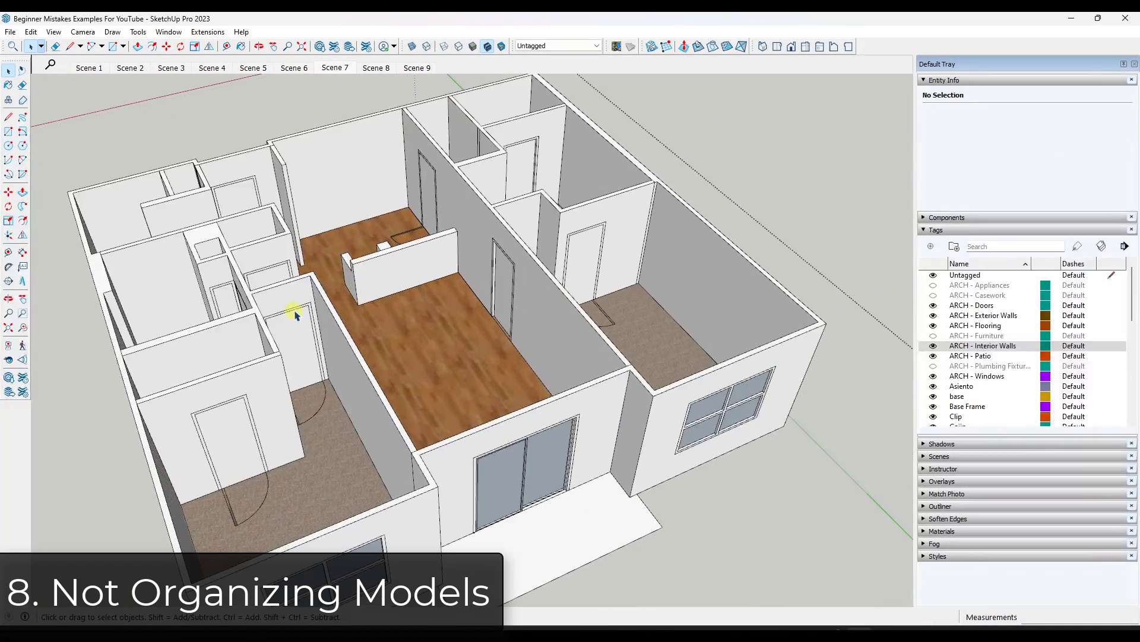
pyautogui.scroll(-4, 377, 297)
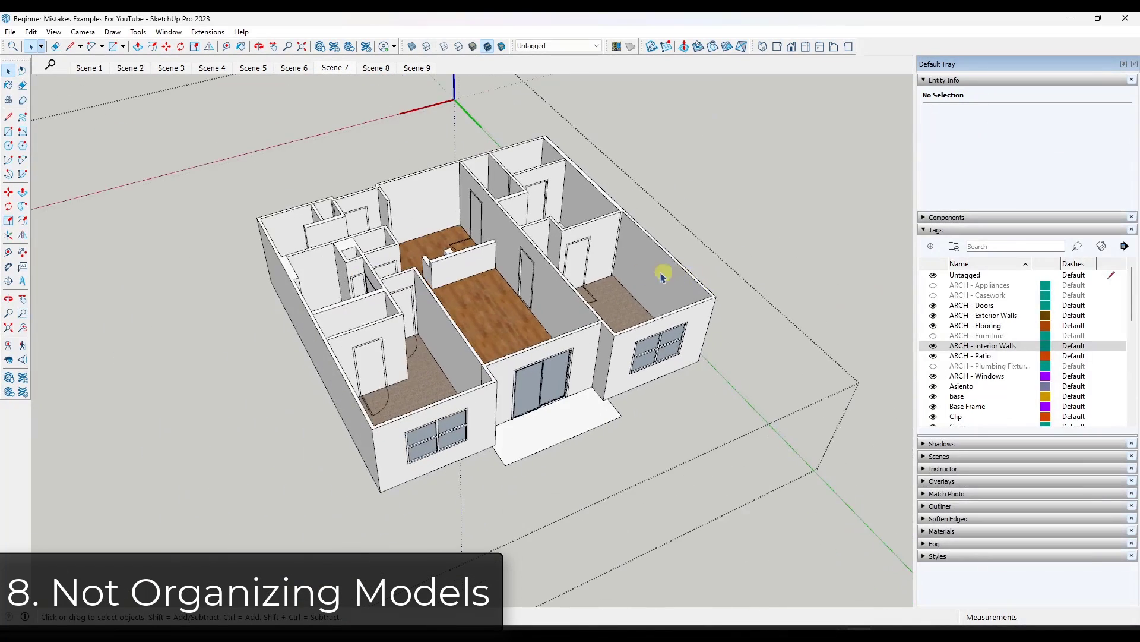
pyautogui.scroll(2, 745, 223)
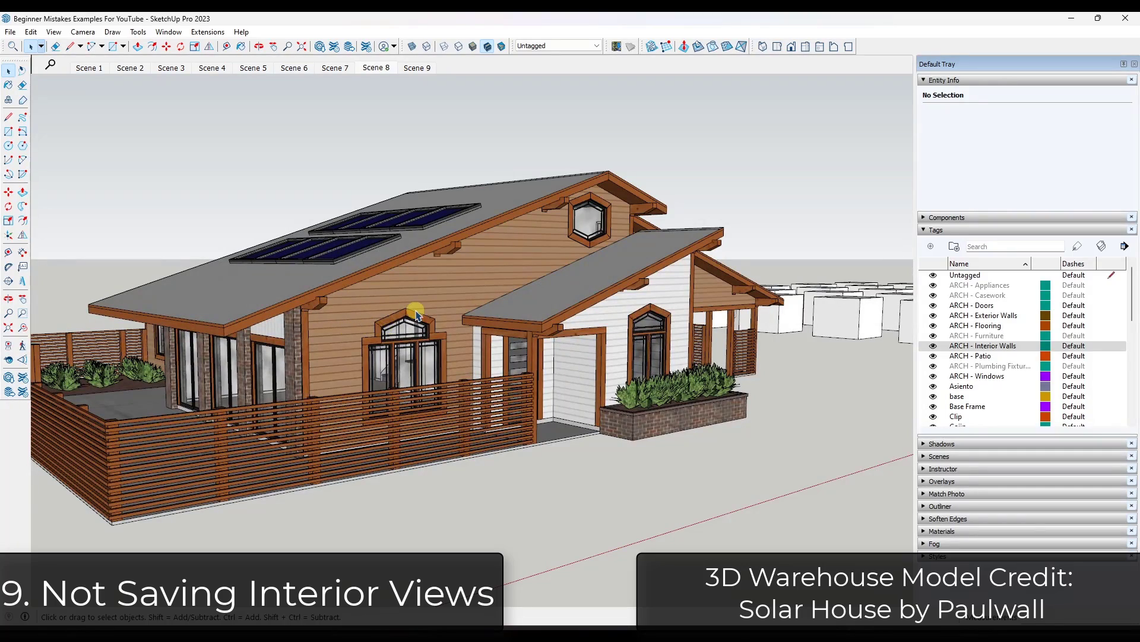
# Examine the solar house's exterior from several sides and the kitchen interior behind its patio doors.
pyautogui.moveTo(315, 337); pyautogui.dragTo(238, 371, button='middle')
pyautogui.scroll(4, 174, 386)
pyautogui.scroll(3, 174, 386)
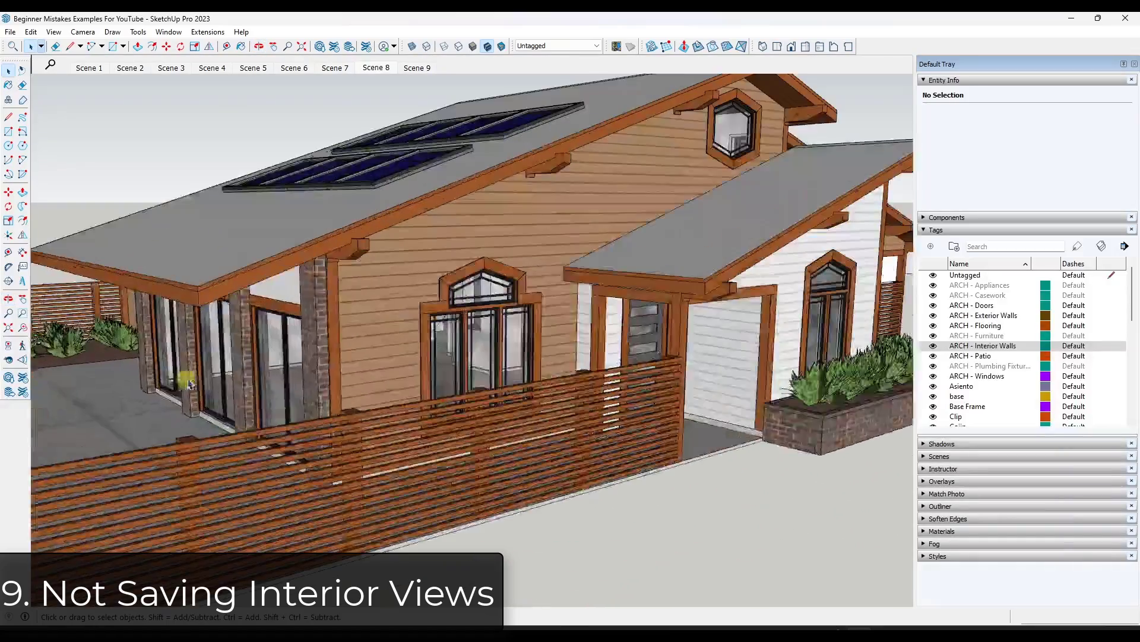
pyautogui.moveTo(174, 386); pyautogui.dragTo(373, 355, button='middle')
pyautogui.scroll(-6, 373, 354)
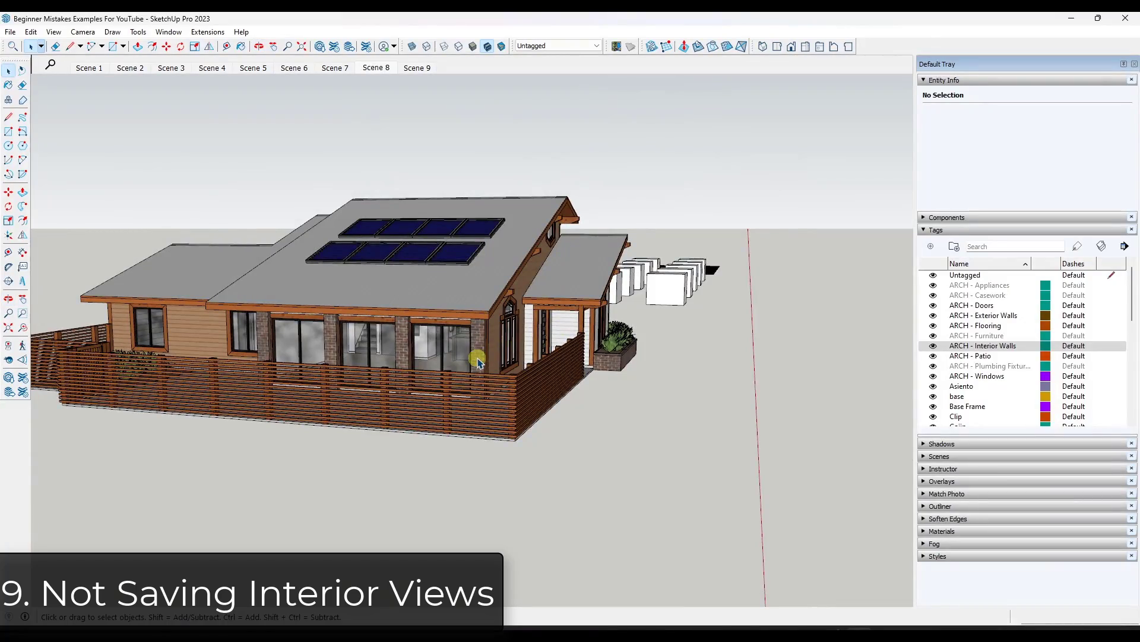
pyautogui.scroll(6, 478, 362)
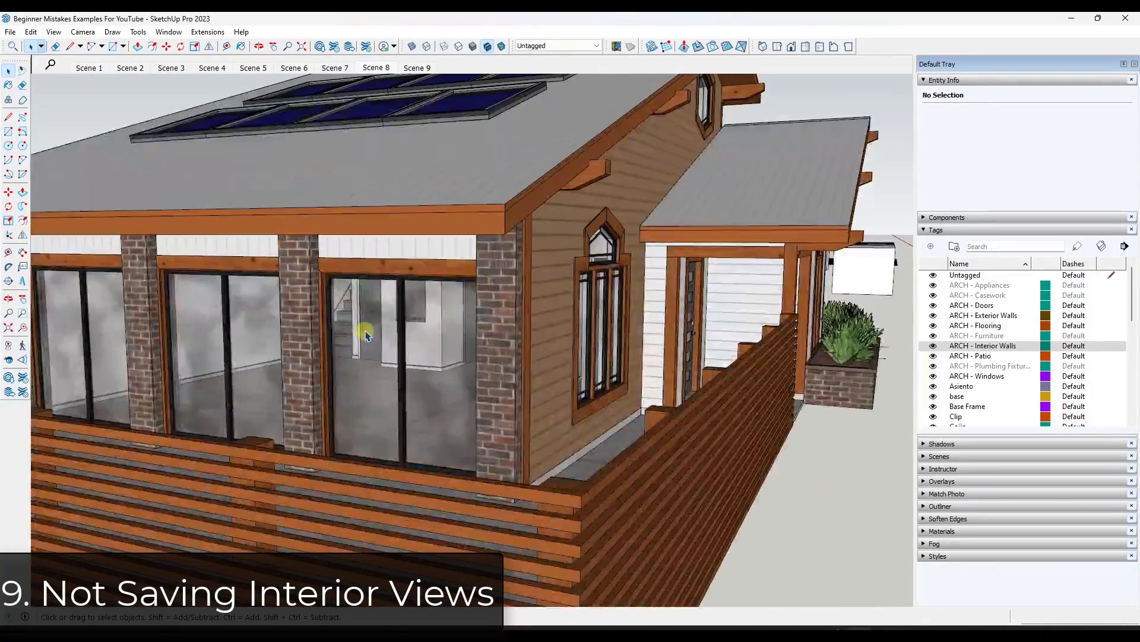
pyautogui.scroll(-6, 370, 336)
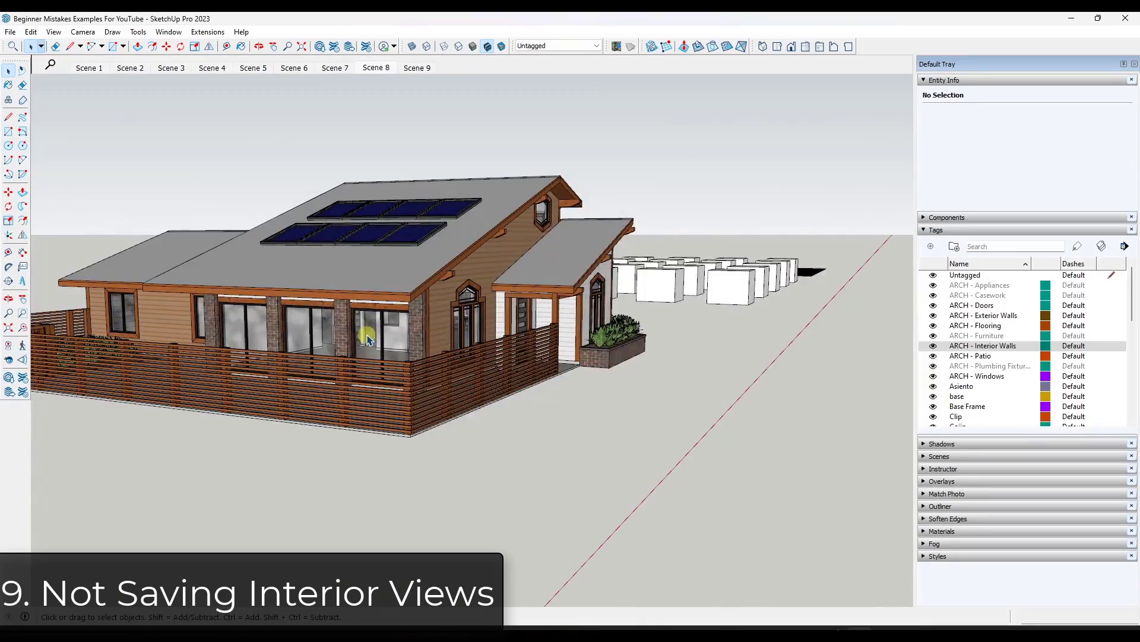
pyautogui.scroll(10, 368, 338)
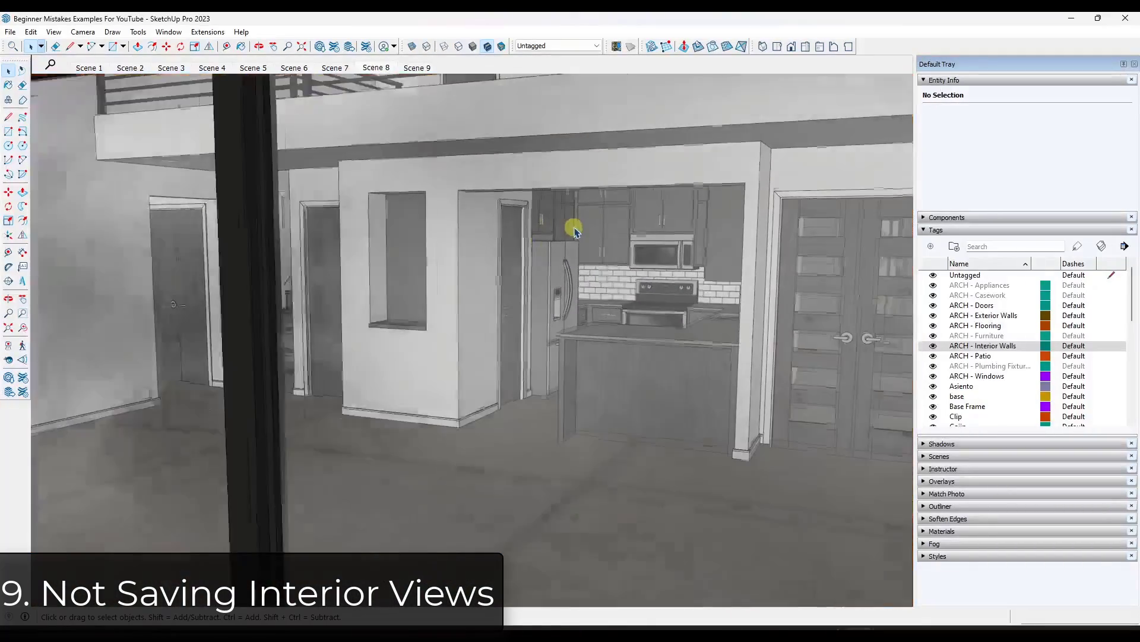
pyautogui.scroll(3, 580, 297)
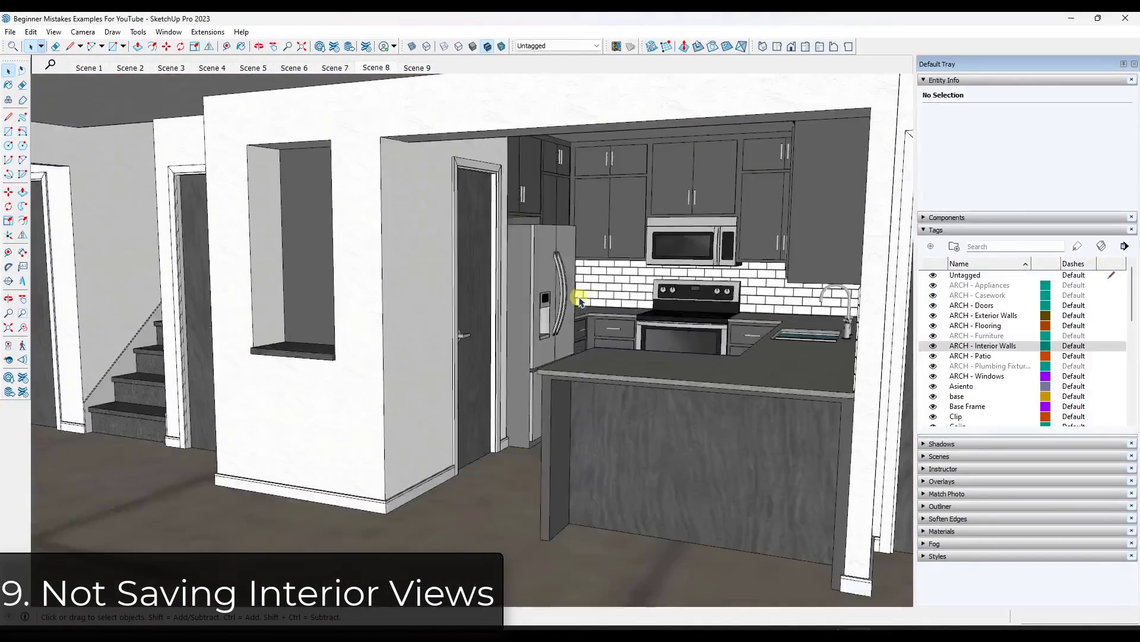
pyautogui.moveTo(547, 290); pyautogui.dragTo(487, 261, button='middle')
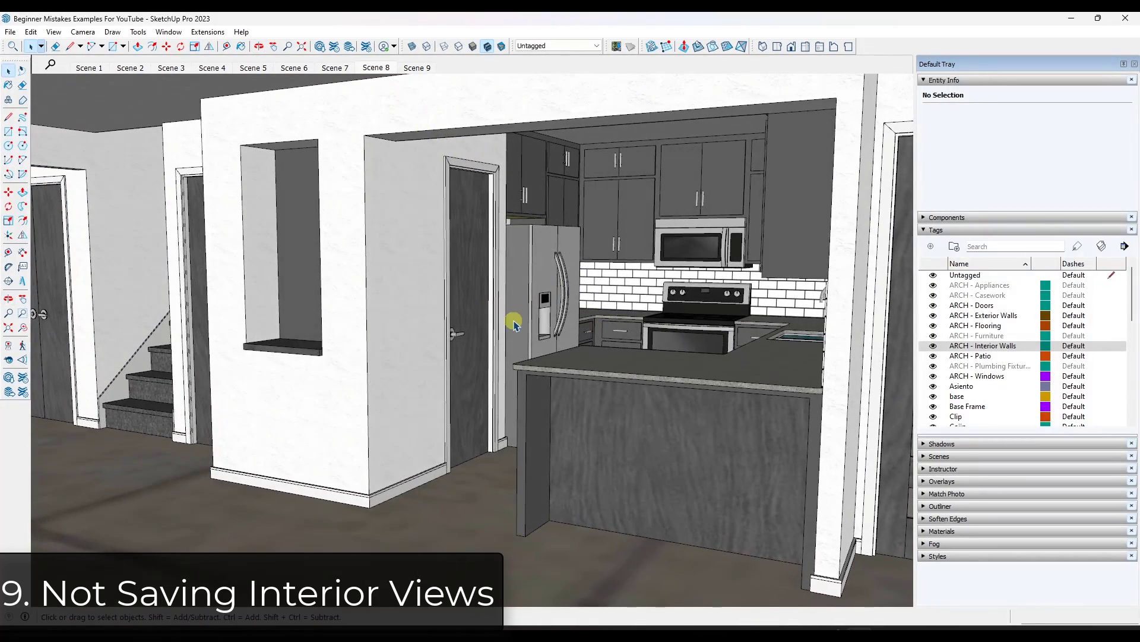
pyautogui.moveTo(209, 318); pyautogui.dragTo(769, 394, button='middle')
pyautogui.scroll(-6, 554, 326)
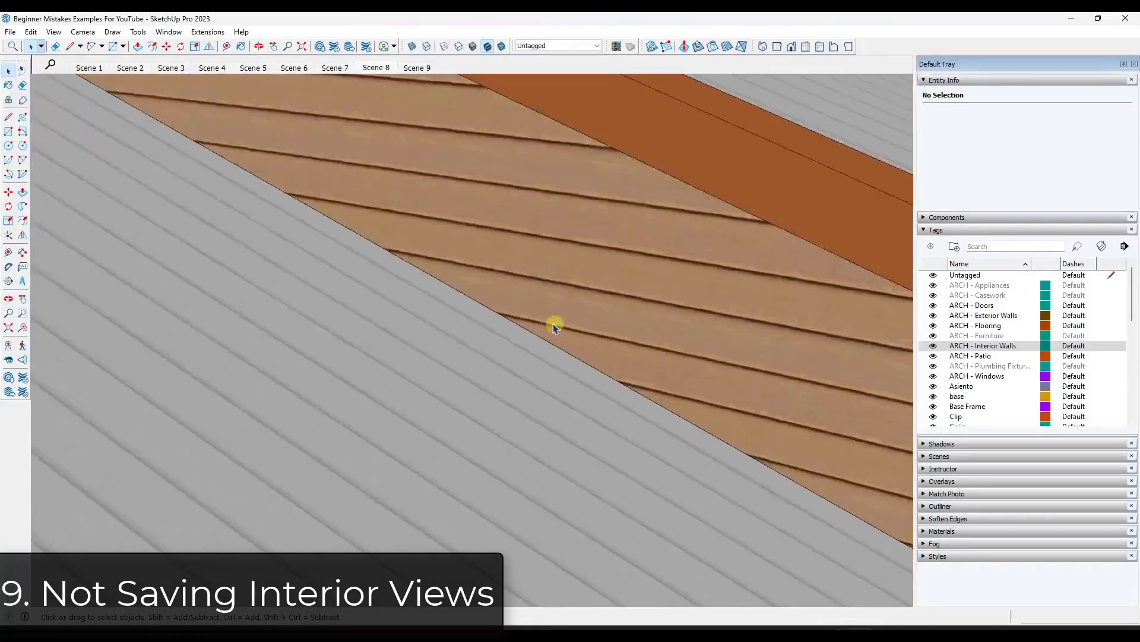
# Frame the solar house's kitchen from inside and save that view as a new scene named KitchenView.
pyautogui.scroll(-5, 468, 297)
pyautogui.moveTo(479, 295); pyautogui.dragTo(196, 190, button='middle')
pyautogui.scroll(10, 196, 190)
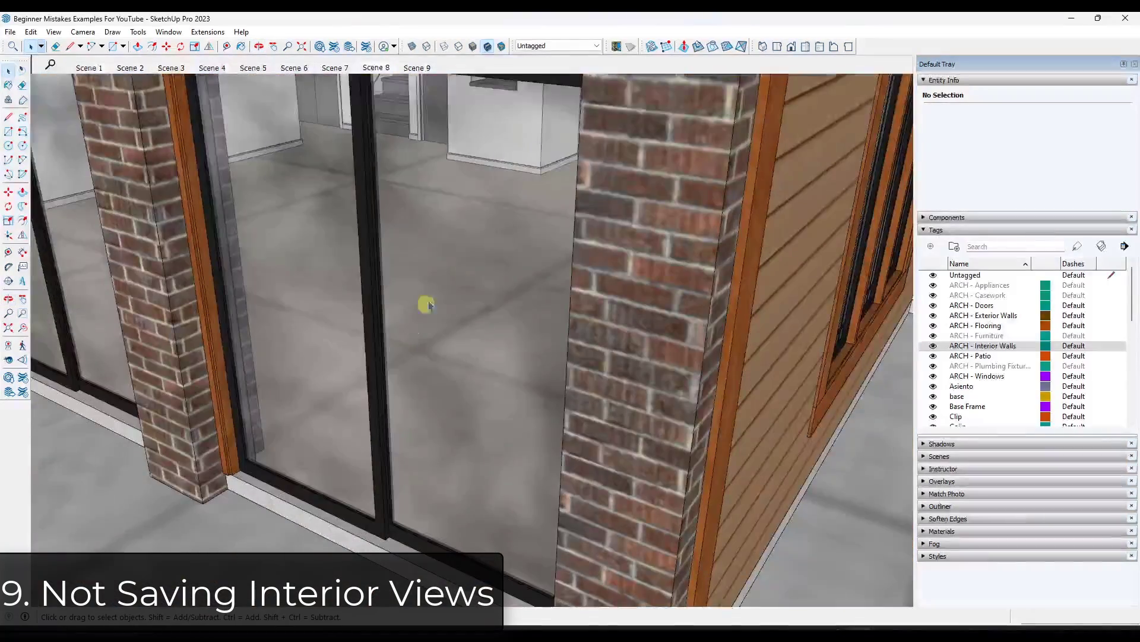
pyautogui.moveTo(425, 303); pyautogui.dragTo(493, 136, button='middle')
pyautogui.scroll(10, 484, 254)
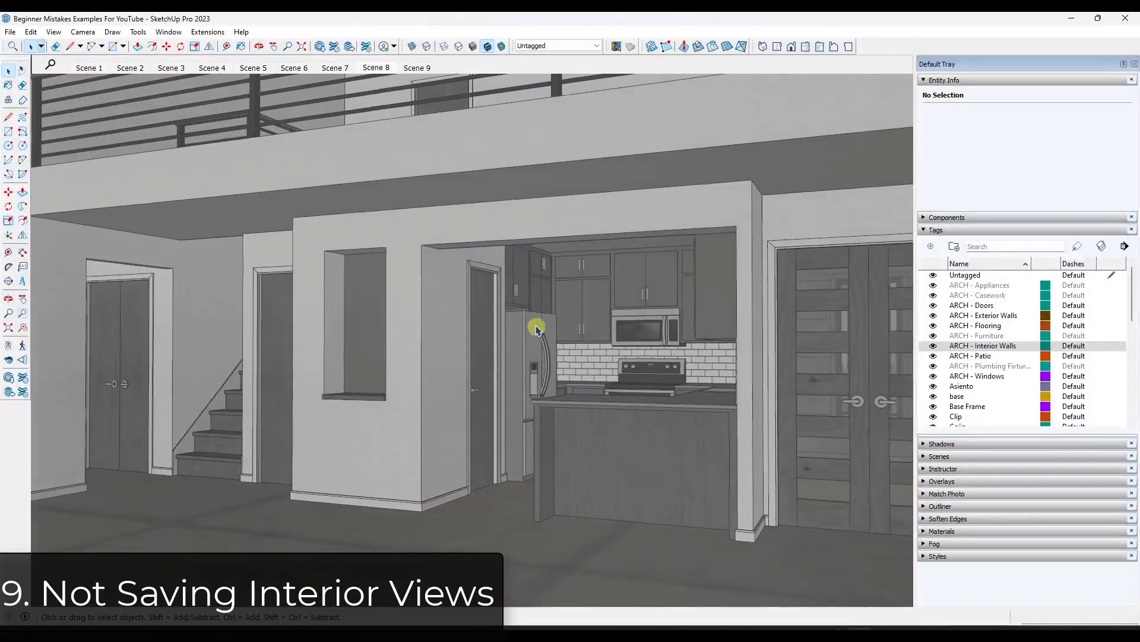
pyautogui.scroll(6, 520, 332)
pyautogui.scroll(-5, 523, 329)
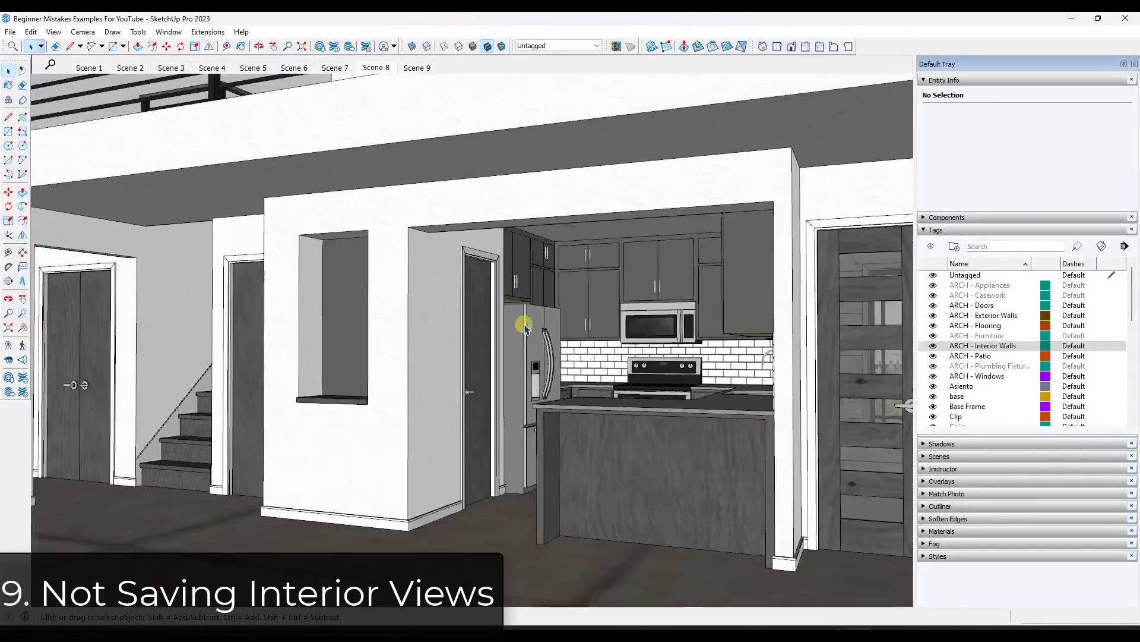
pyautogui.scroll(4, 525, 323)
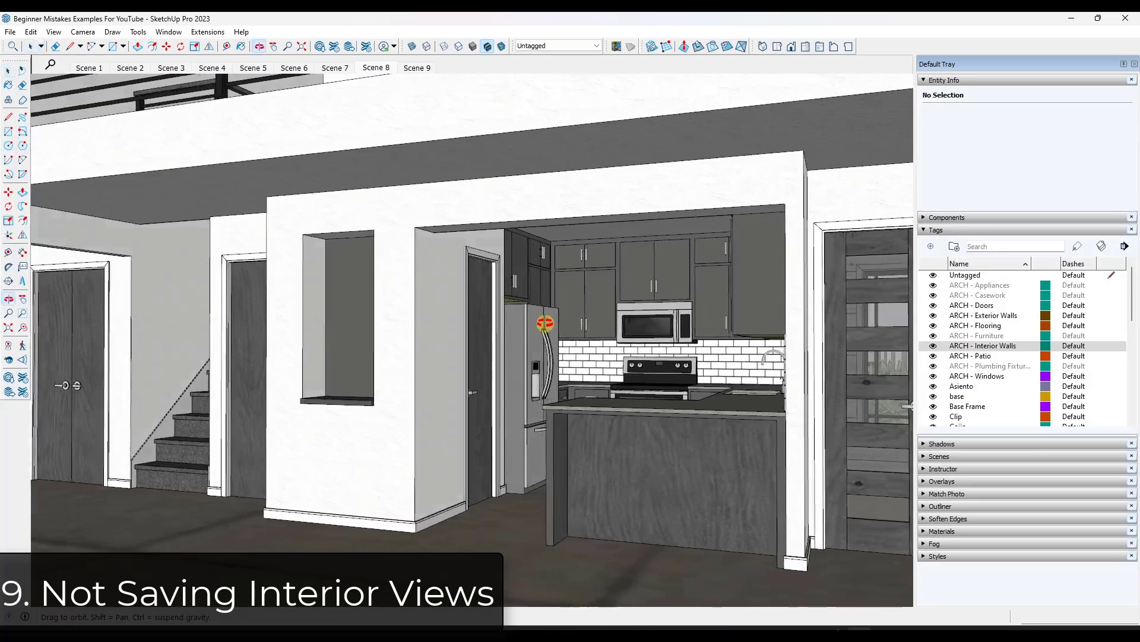
pyautogui.scroll(-4, 519, 309)
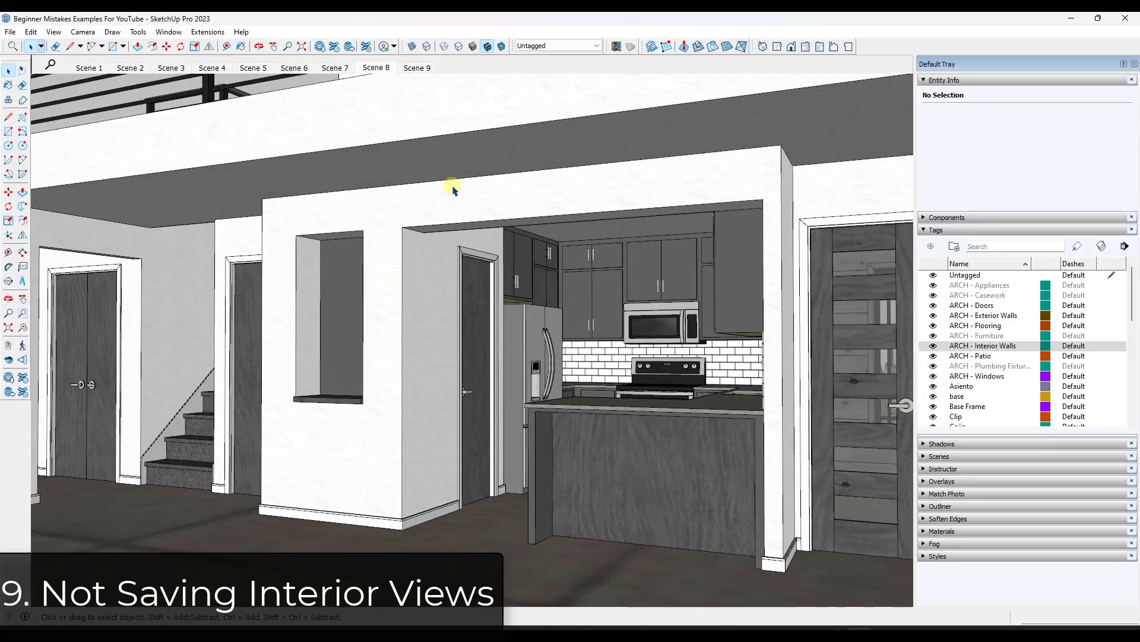
pyautogui.rightClick(376, 70)
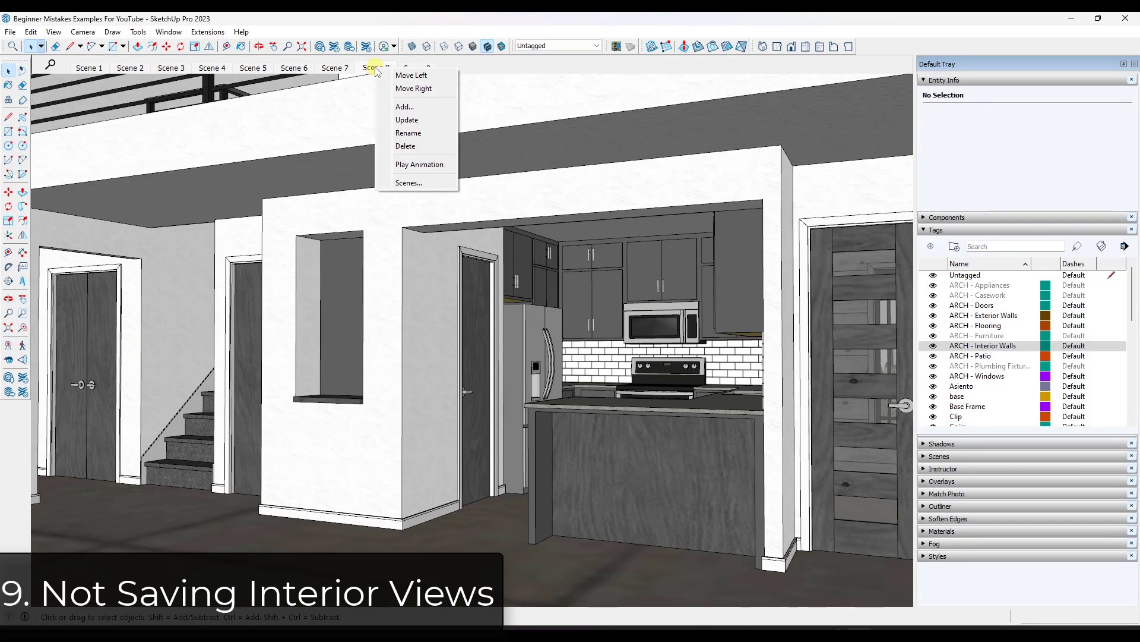
pyautogui.click(406, 107)
pyautogui.rightClick(414, 70)
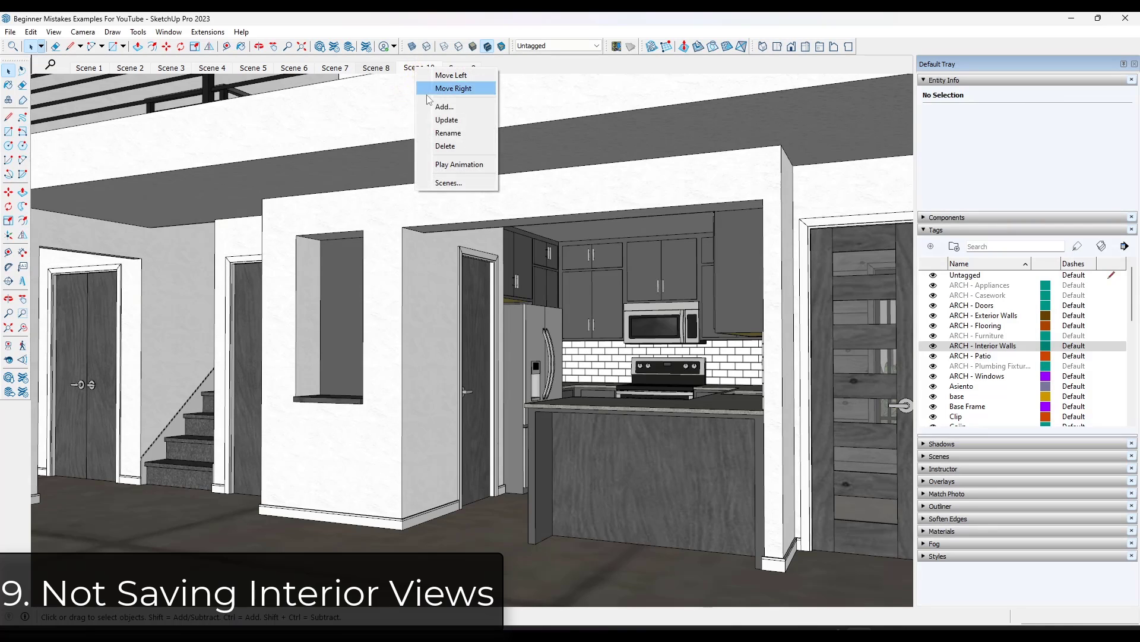
pyautogui.click(452, 132)
pyautogui.write('K')
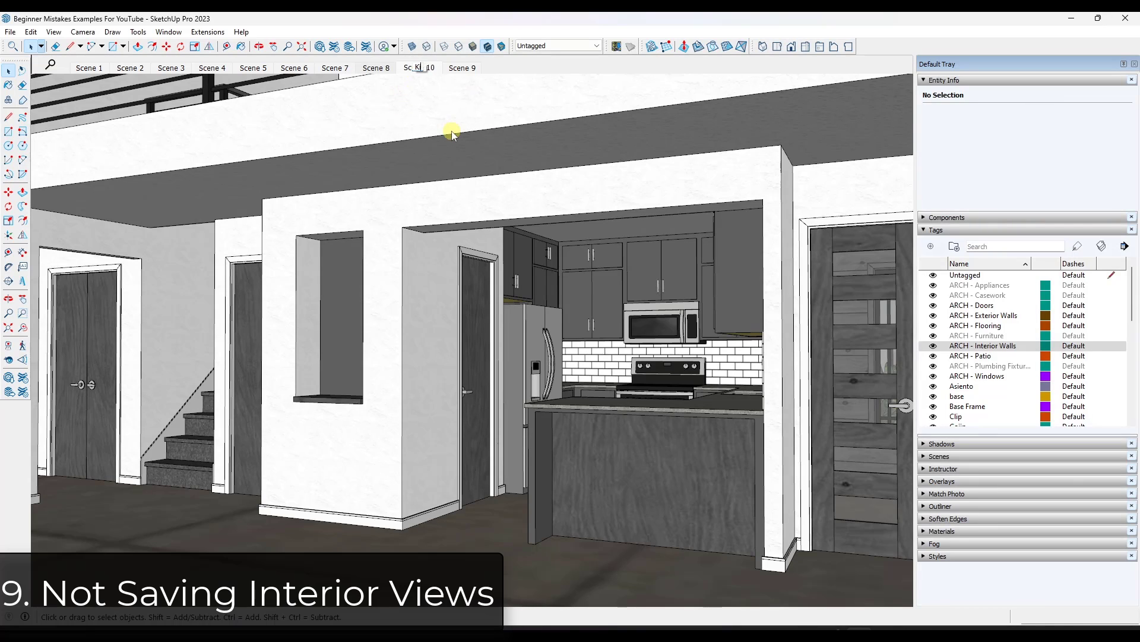
pyautogui.write('itchenView')
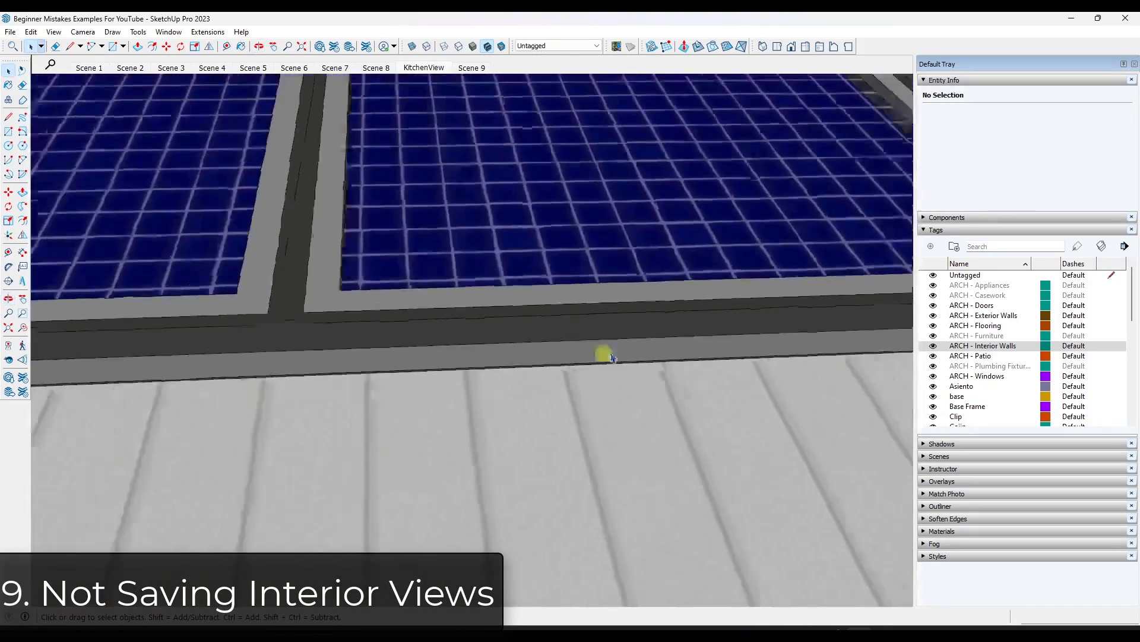
# View the house from outside and return to the kitchen by recalling the KitchenView scene.
pyautogui.scroll(-10, 612, 356)
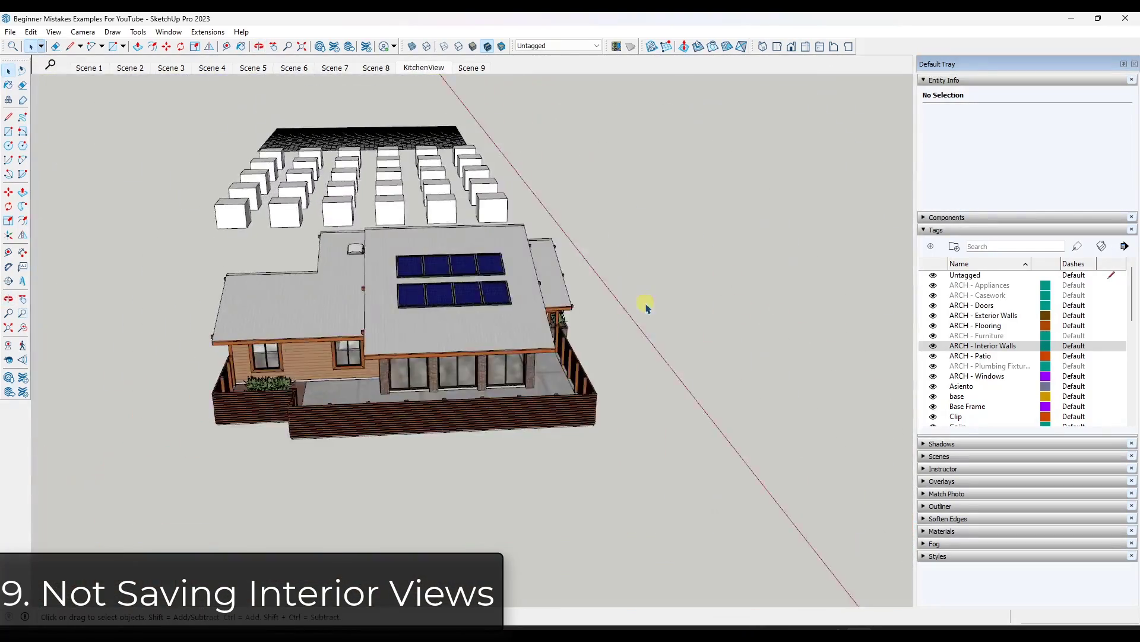
pyautogui.moveTo(644, 300); pyautogui.dragTo(324, 284, button='middle')
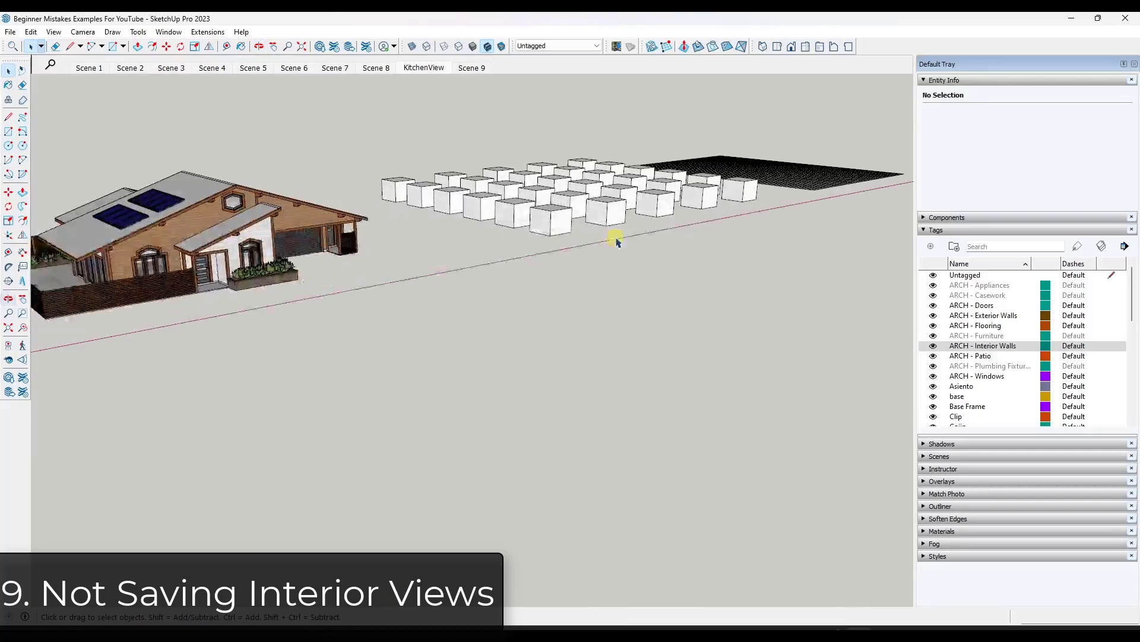
pyautogui.click(435, 68)
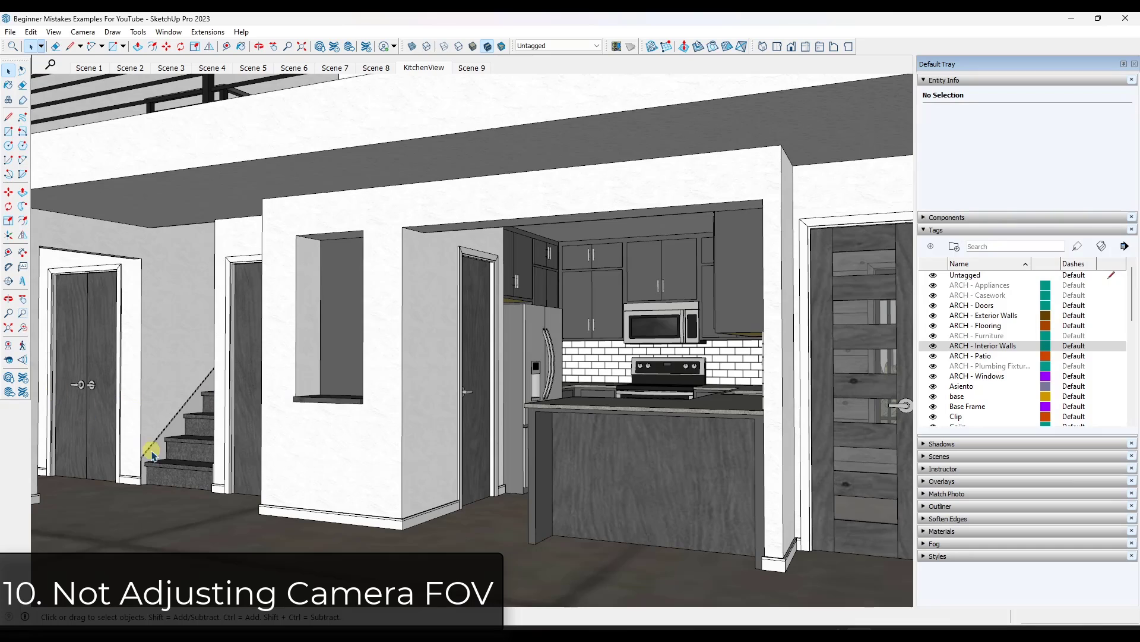
# Widen the camera's field of view in the kitchen to about 55 degrees freehand with the Zoom tool.
pyautogui.click(8, 315)
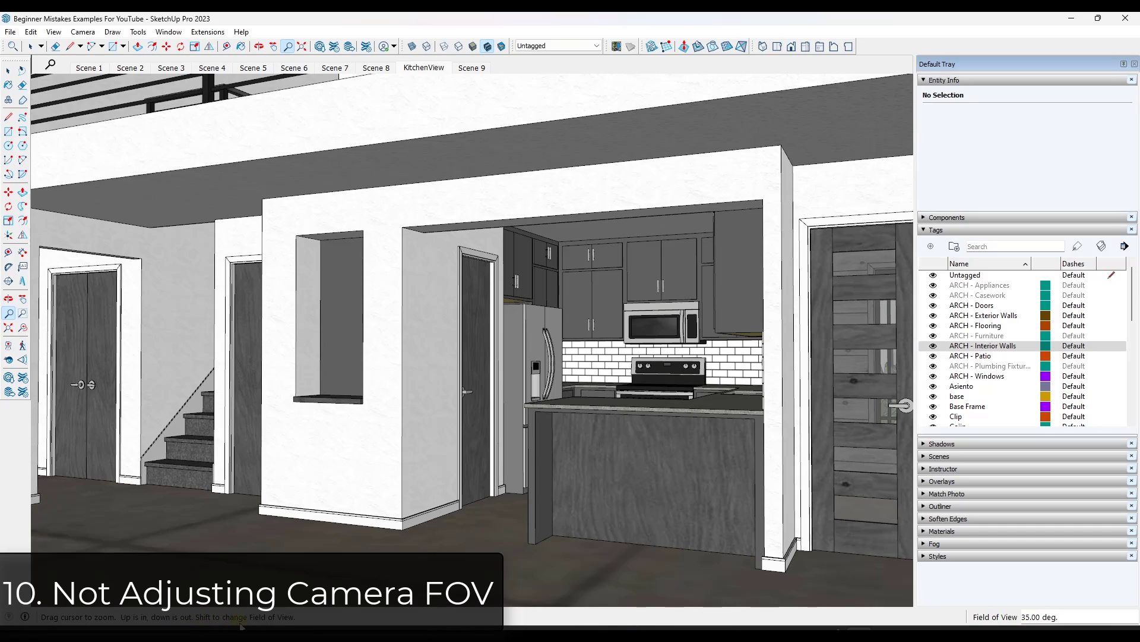
pyautogui.keyDown('shift'); pyautogui.moveTo(461, 315); pyautogui.dragTo(477, 433); pyautogui.keyUp('shift')
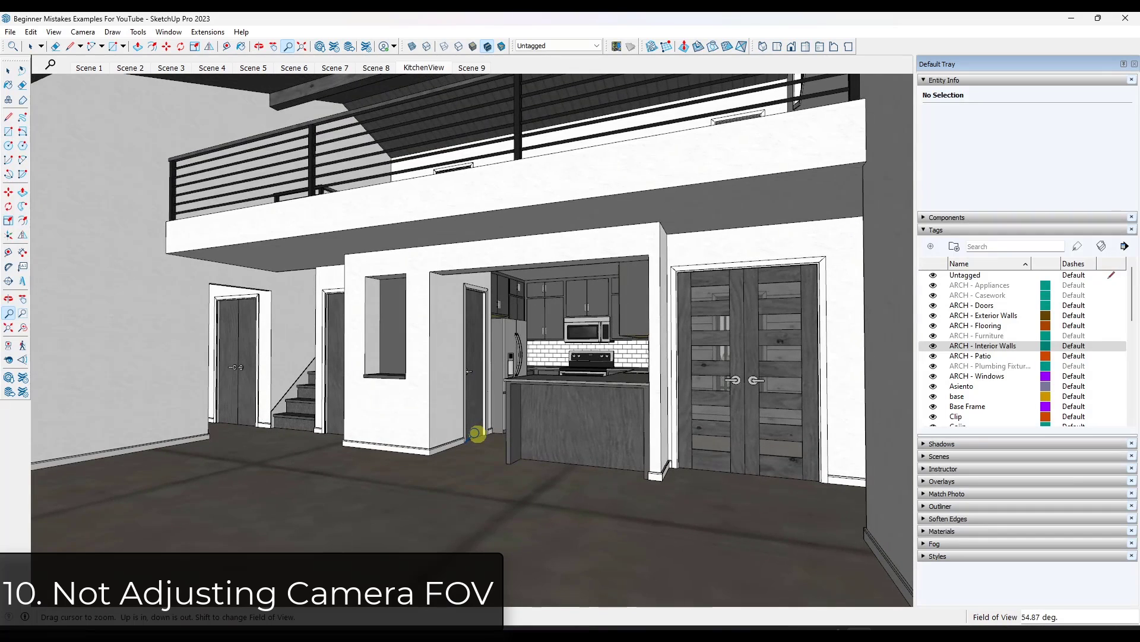
pyautogui.keyDown('shift'); pyautogui.moveTo(478, 433); pyautogui.dragTo(503, 433); pyautogui.keyUp('shift')
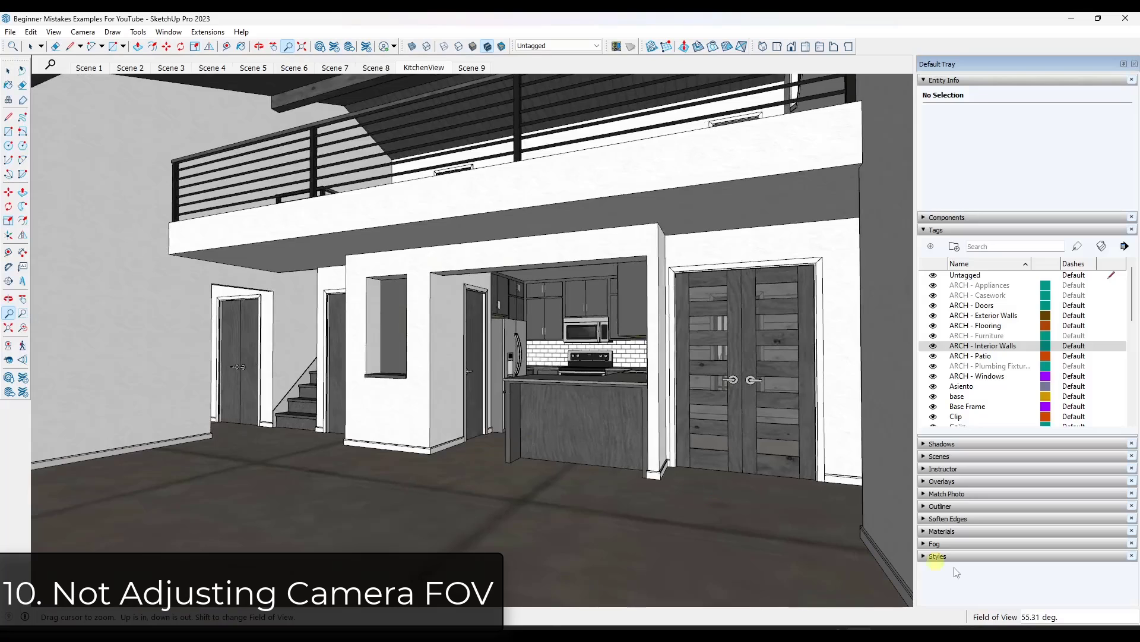
# Set the camera's field of view to 60, 50 and finally 40 degrees to compare the kitchen framing.
pyautogui.write('0')
pyautogui.press('Return')
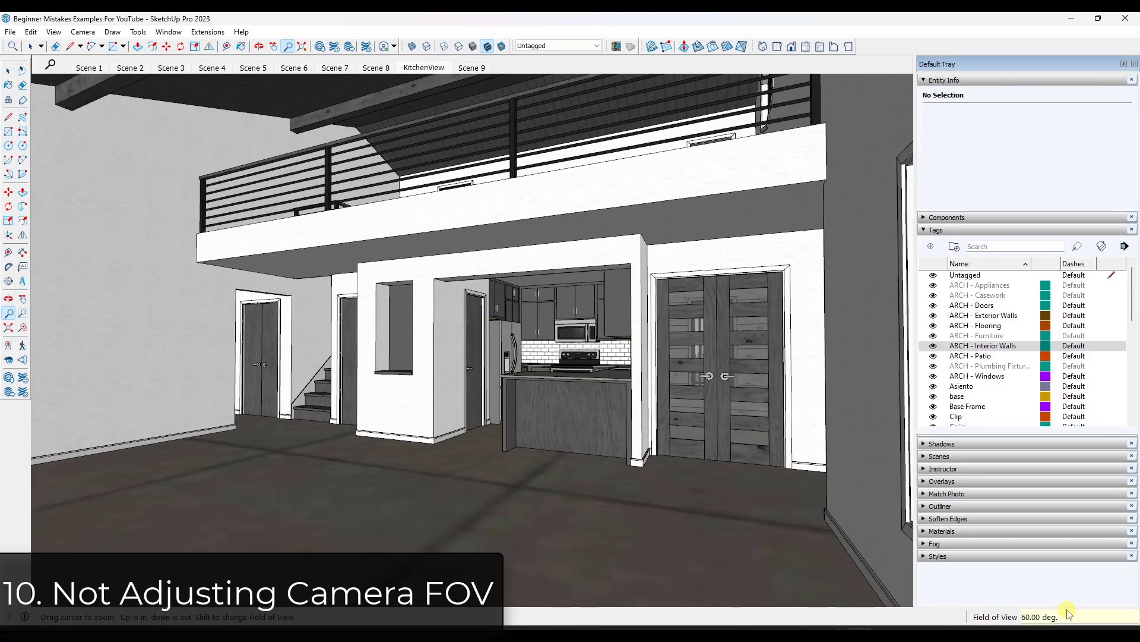
pyautogui.write('50')
pyautogui.press('Return')
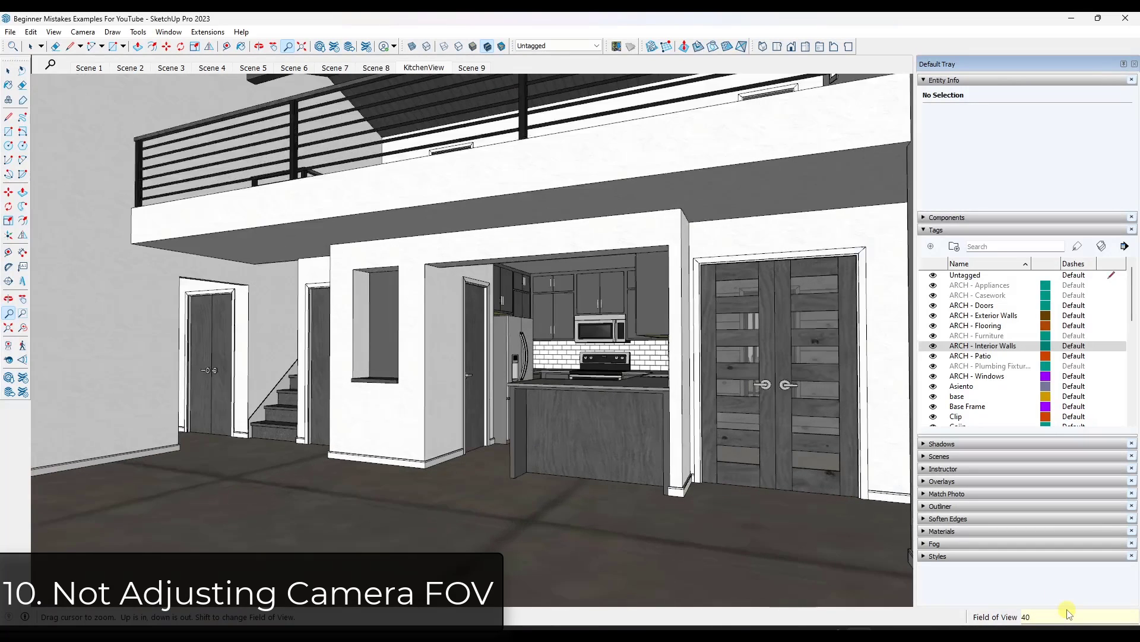
pyautogui.press('Return')
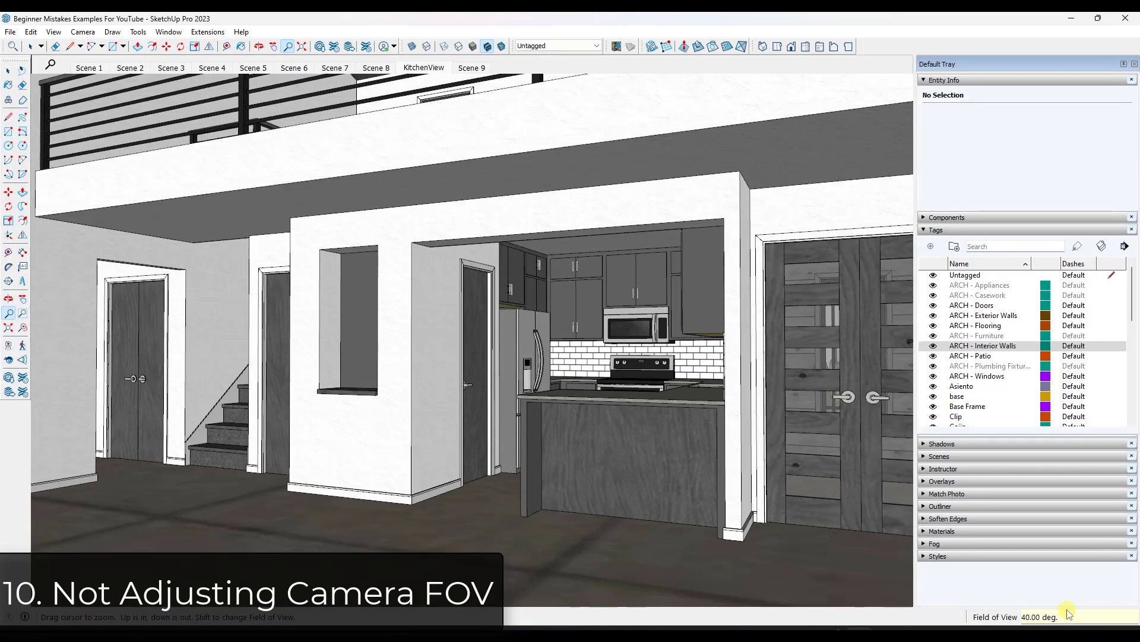
# Set the camera's field of view to 60 degrees and update the KitchenView scene, comparing it with Scene 1.
pyautogui.press('Return')
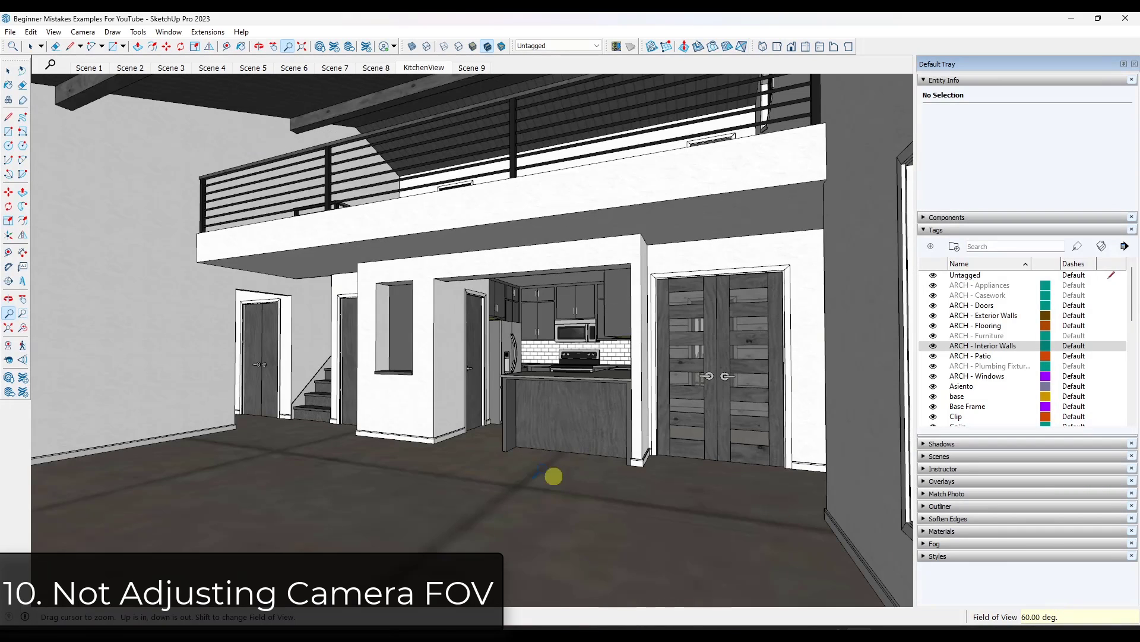
pyautogui.rightClick(421, 68)
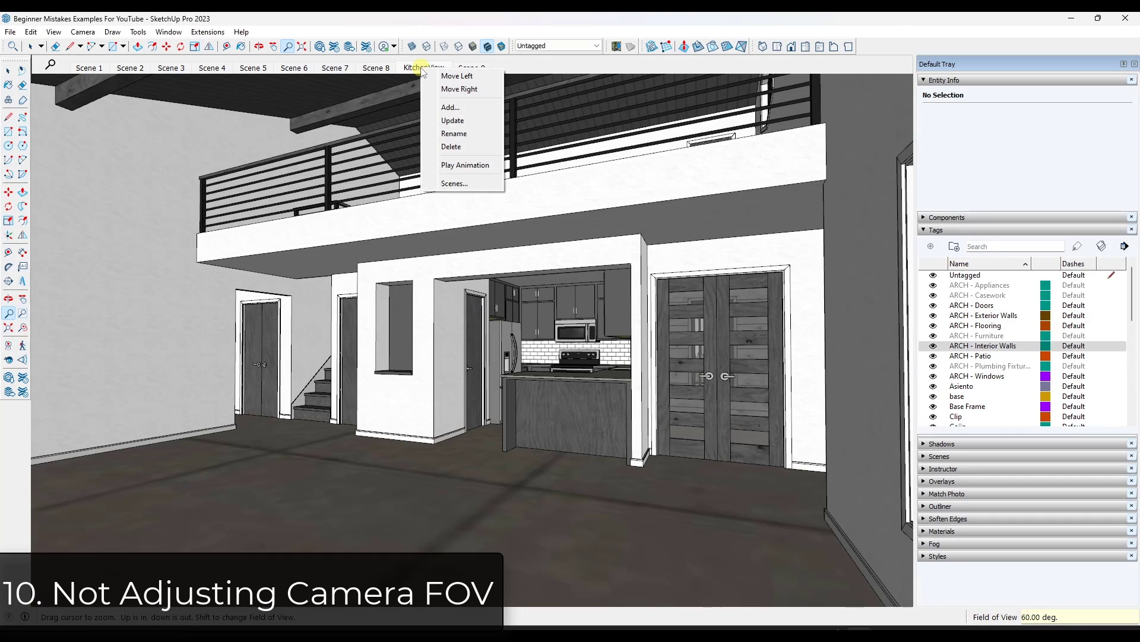
pyautogui.click(451, 121)
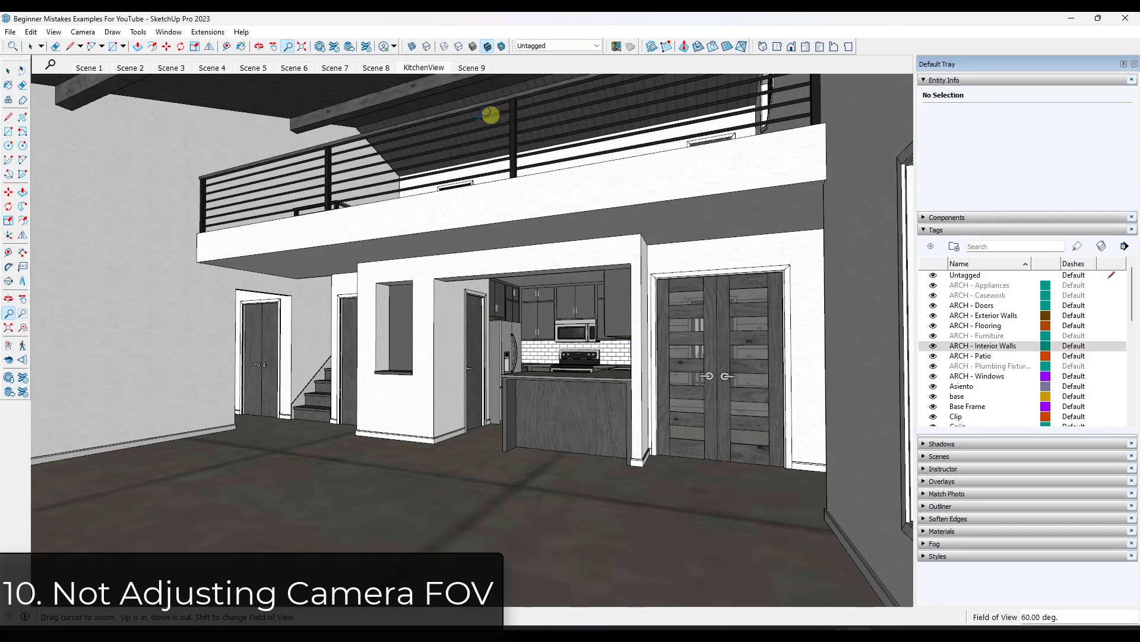
pyautogui.click(89, 68)
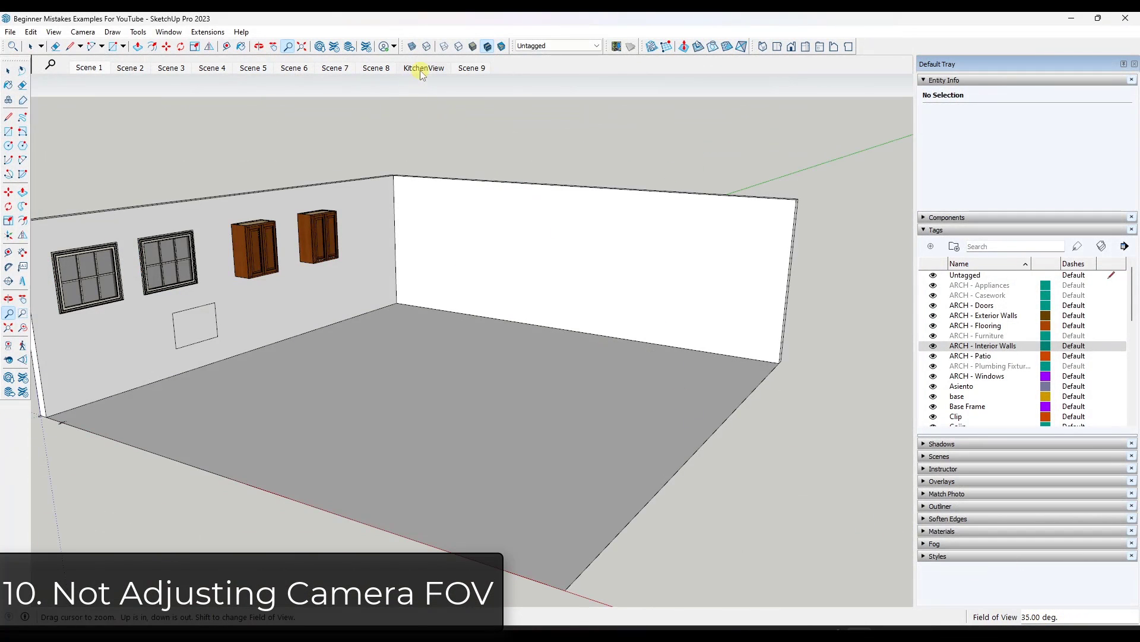
pyautogui.click(420, 70)
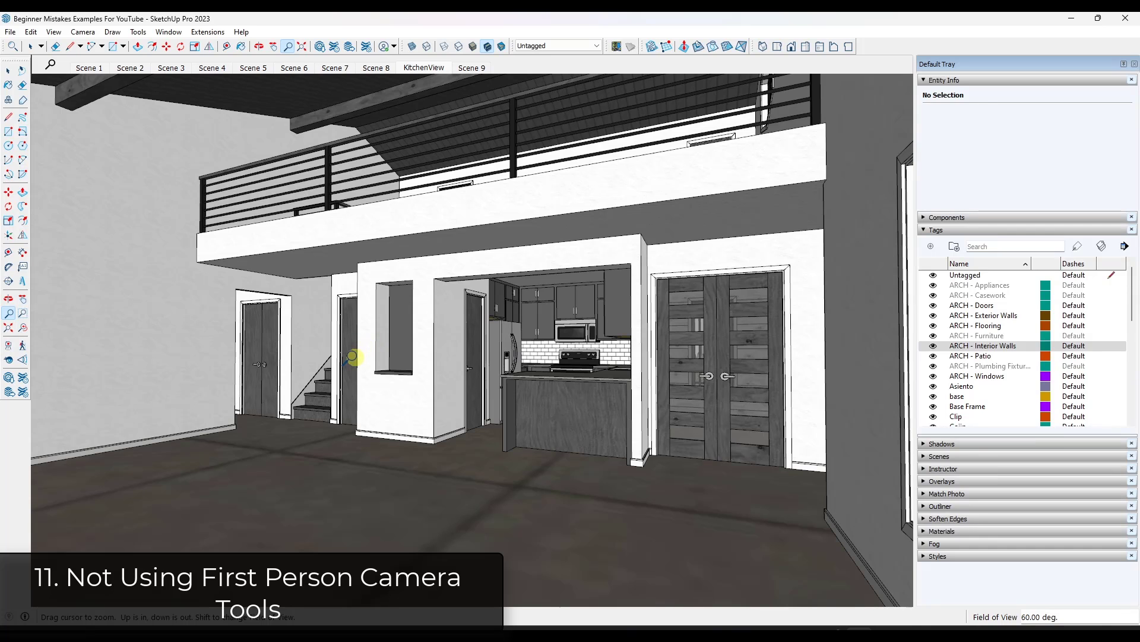
# Try to view the stairs and kitchen wall inside the house by orbiting and zooming.
pyautogui.press('o')
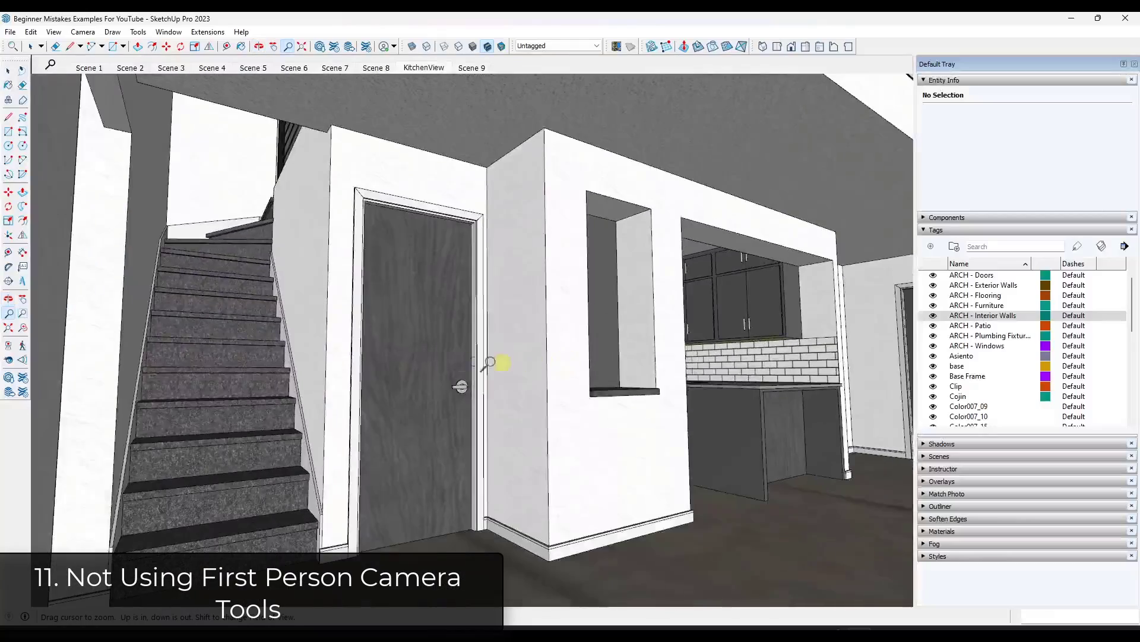
pyautogui.scroll(-3, 460, 371)
pyautogui.scroll(4, 527, 382)
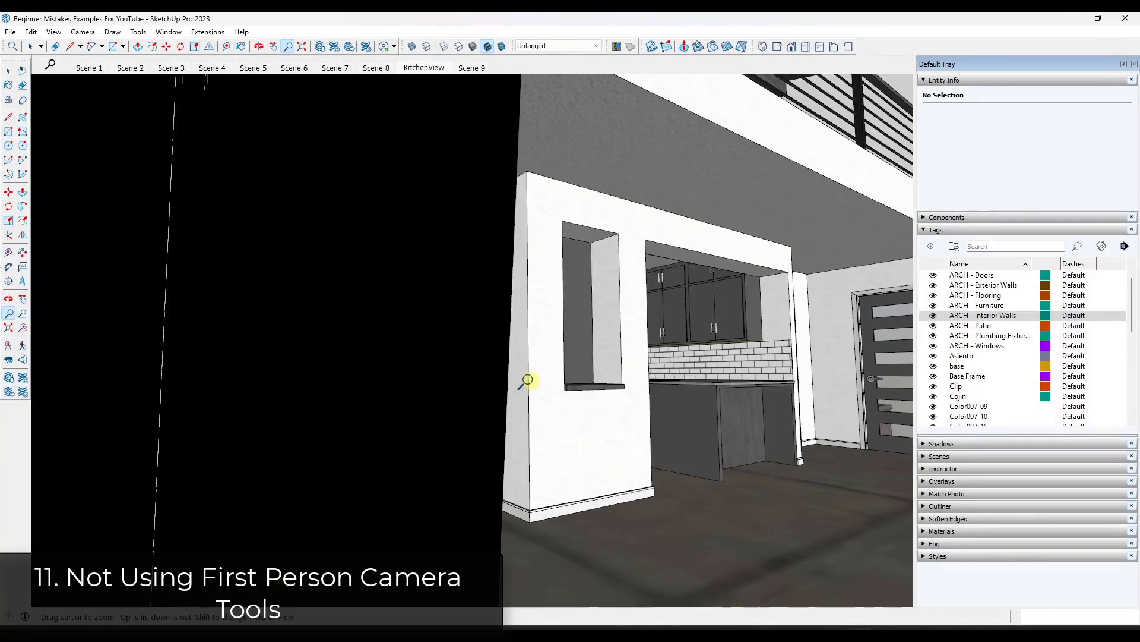
pyautogui.moveTo(527, 382); pyautogui.dragTo(560, 391, button='middle')
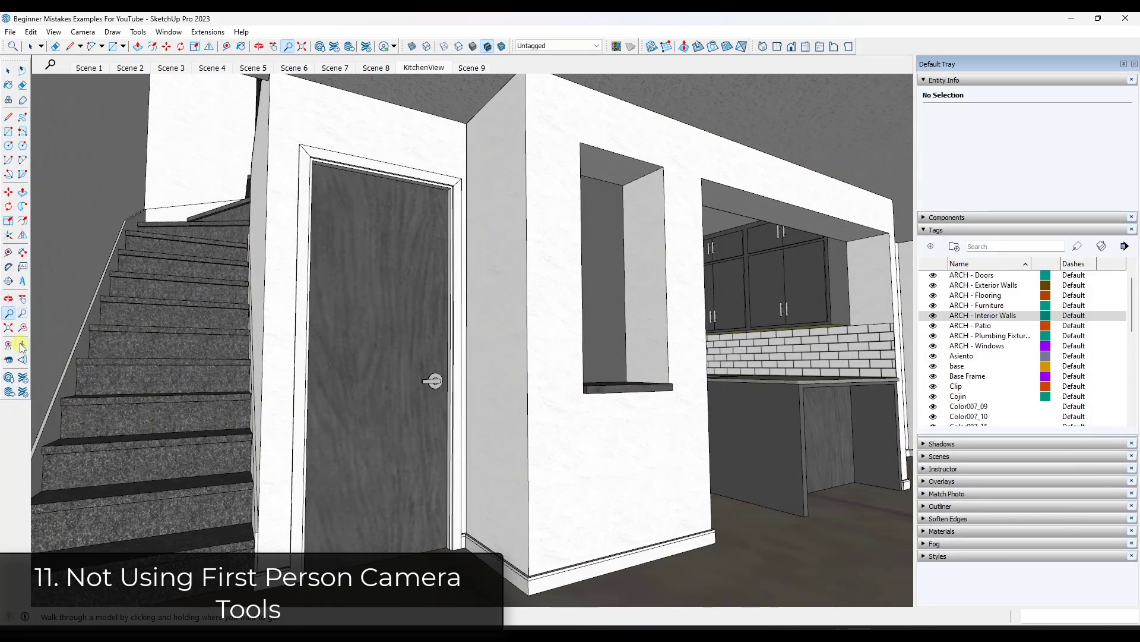
# Check the available toolbars for the Large Tool Set, and turn the camera from the stairs toward the window wall with Look Around.
pyautogui.rightClick(885, 53)
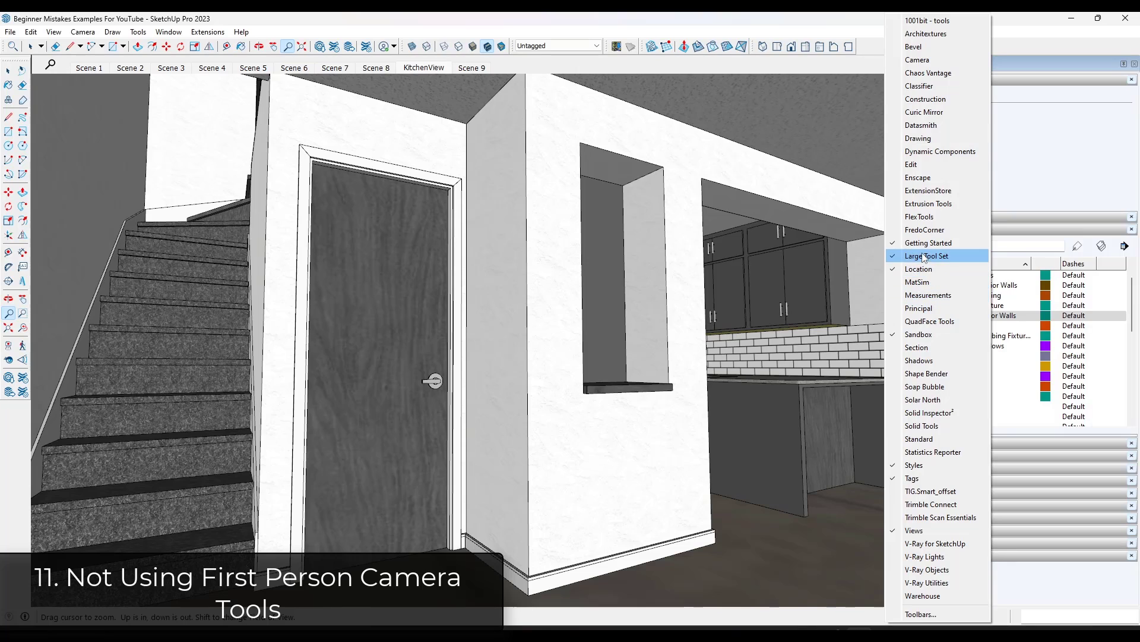
pyautogui.click(877, 56)
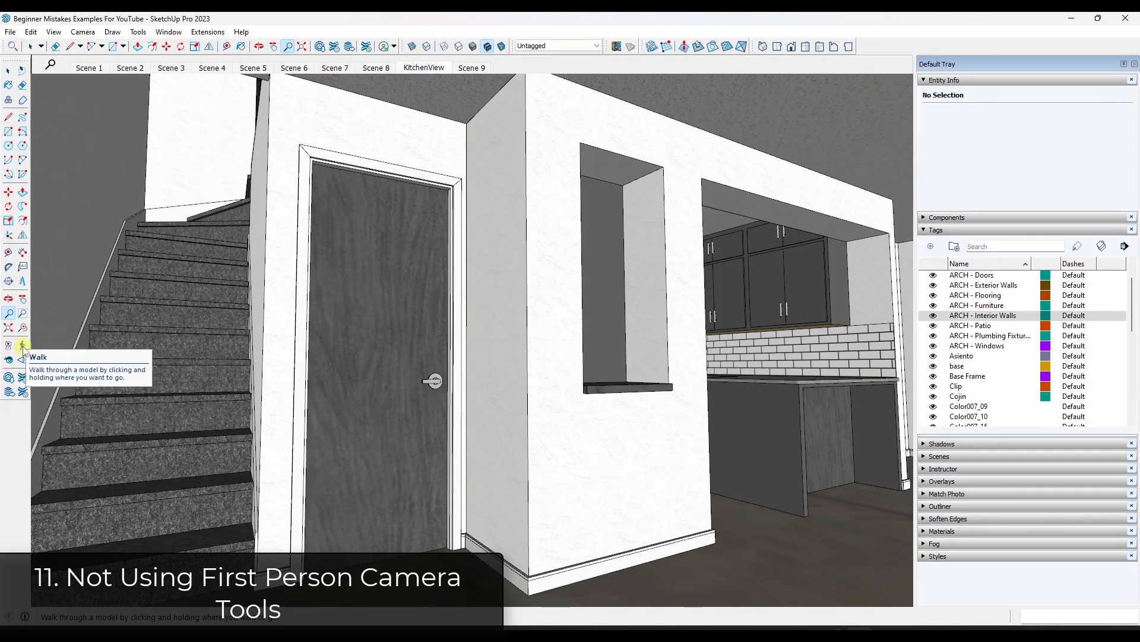
pyautogui.click(8, 361)
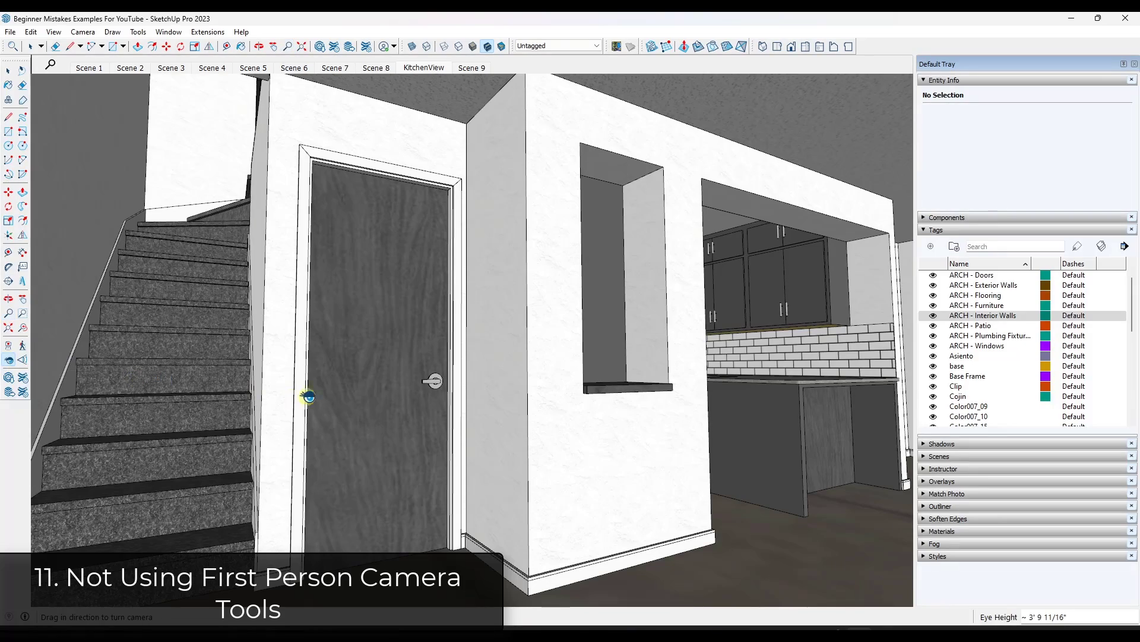
pyautogui.moveTo(320, 346); pyautogui.dragTo(728, 365)
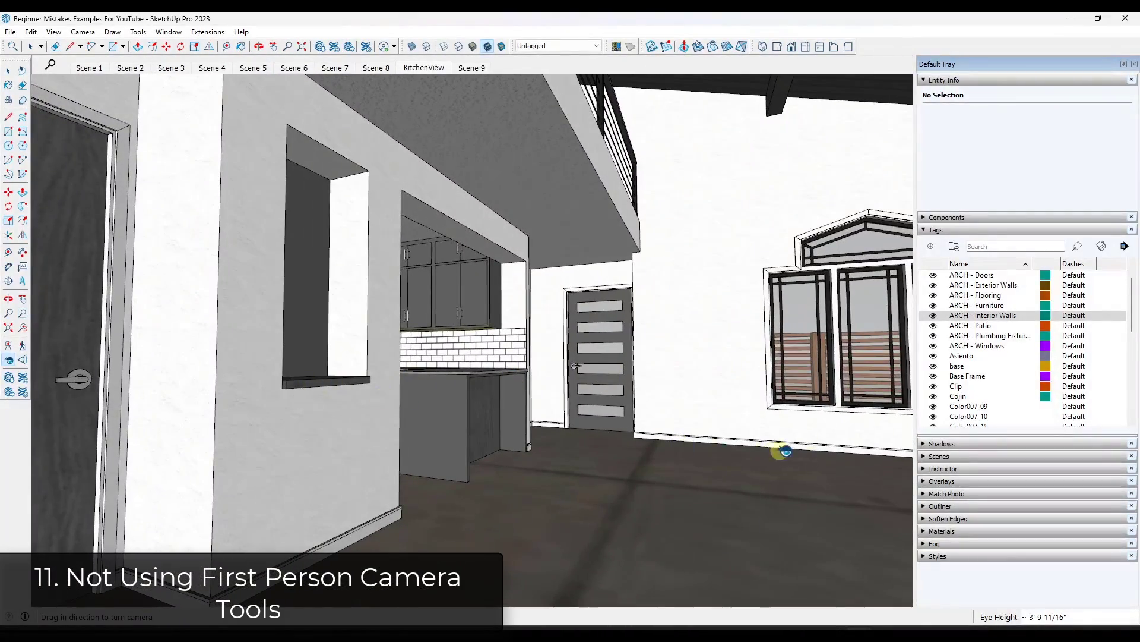
pyautogui.moveTo(476, 373); pyautogui.dragTo(652, 415)
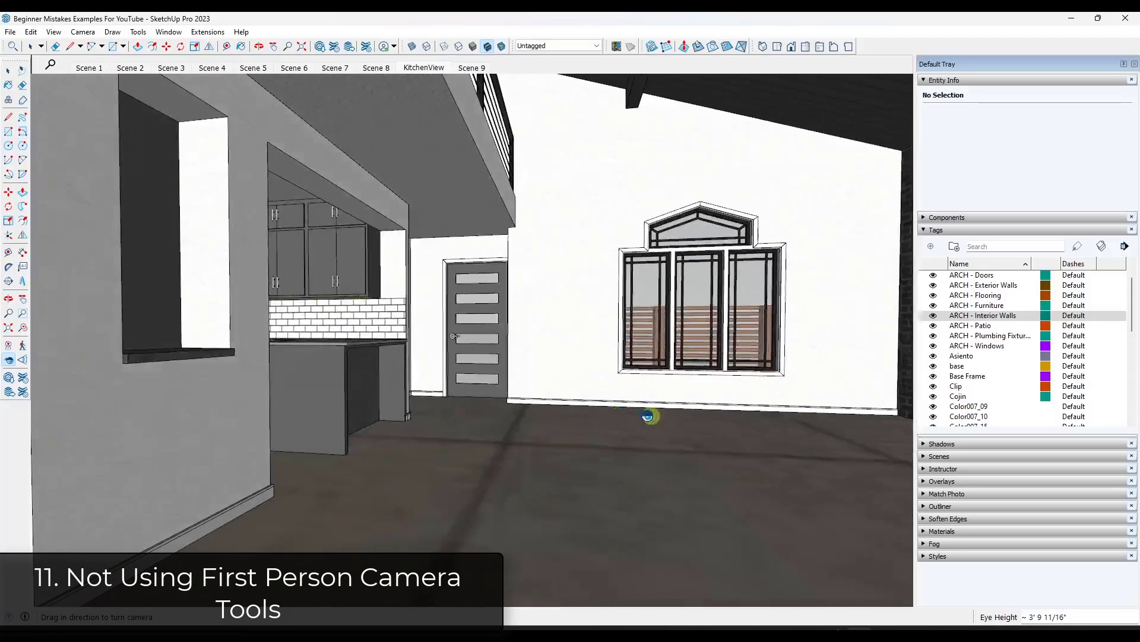
# Place the camera on the floor near the window wall at a 6' eye height and look around toward the kitchen.
pyautogui.click(11, 350)
pyautogui.click(866, 453)
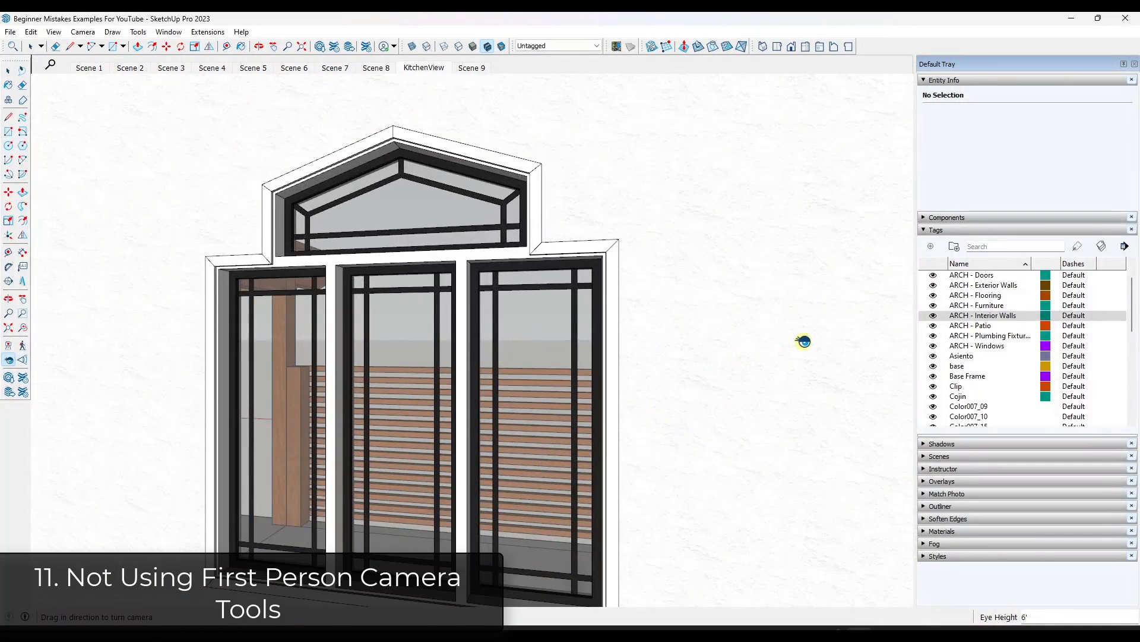
pyautogui.moveTo(803, 341); pyautogui.dragTo(415, 438)
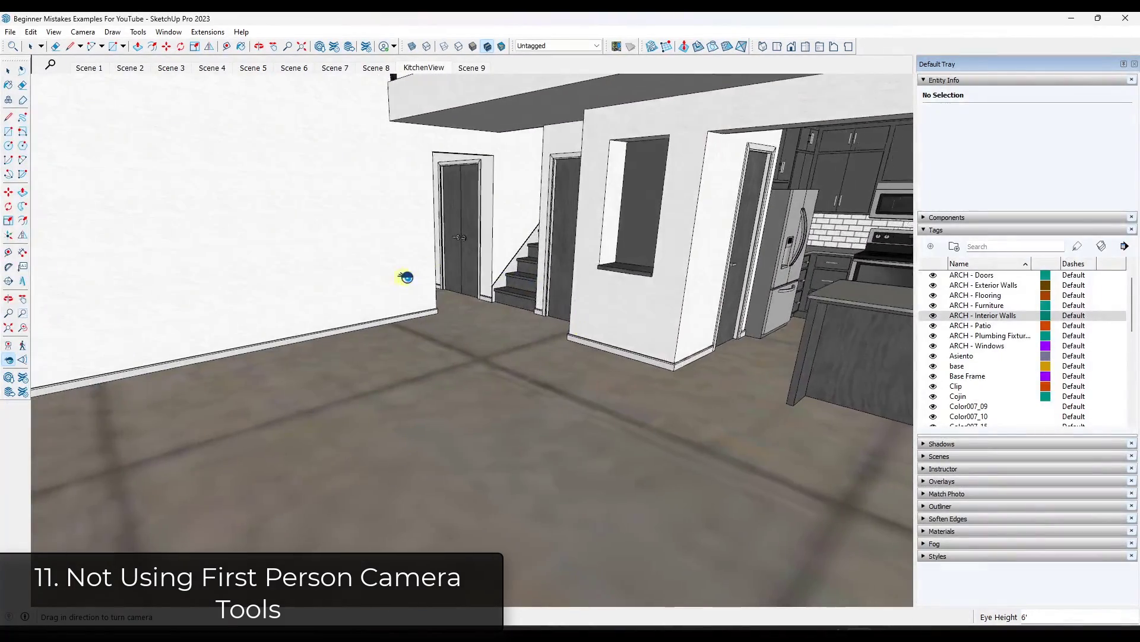
pyautogui.moveTo(405, 277); pyautogui.dragTo(507, 294)
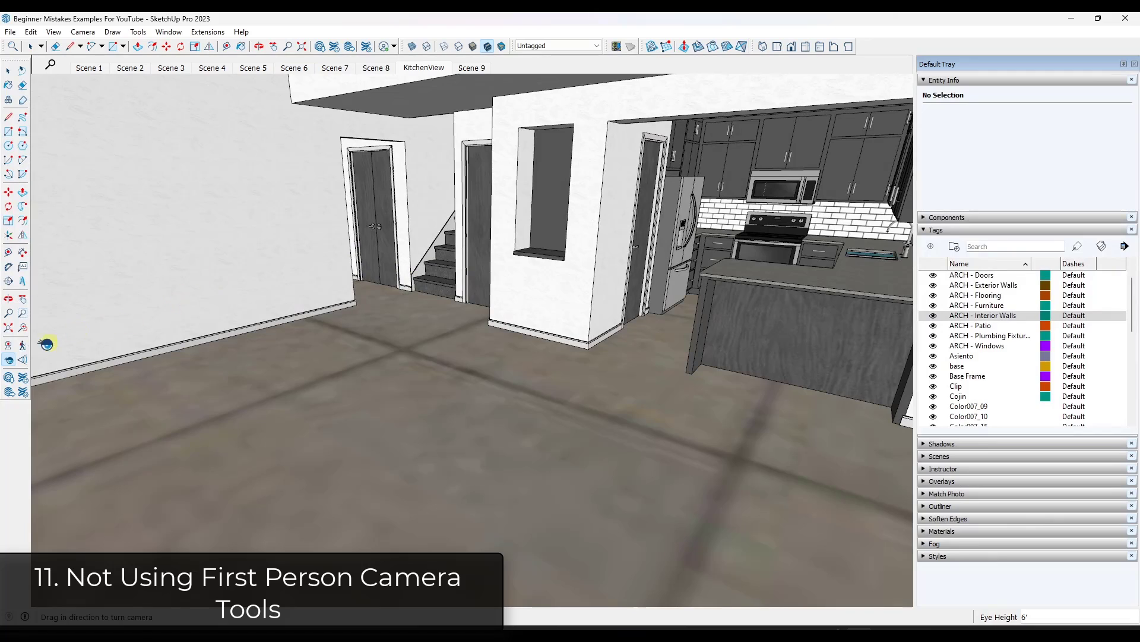
# Position the camera on the living area floor facing the kitchen at a 5' eye height, and tilt the view downward.
pyautogui.click(9, 345)
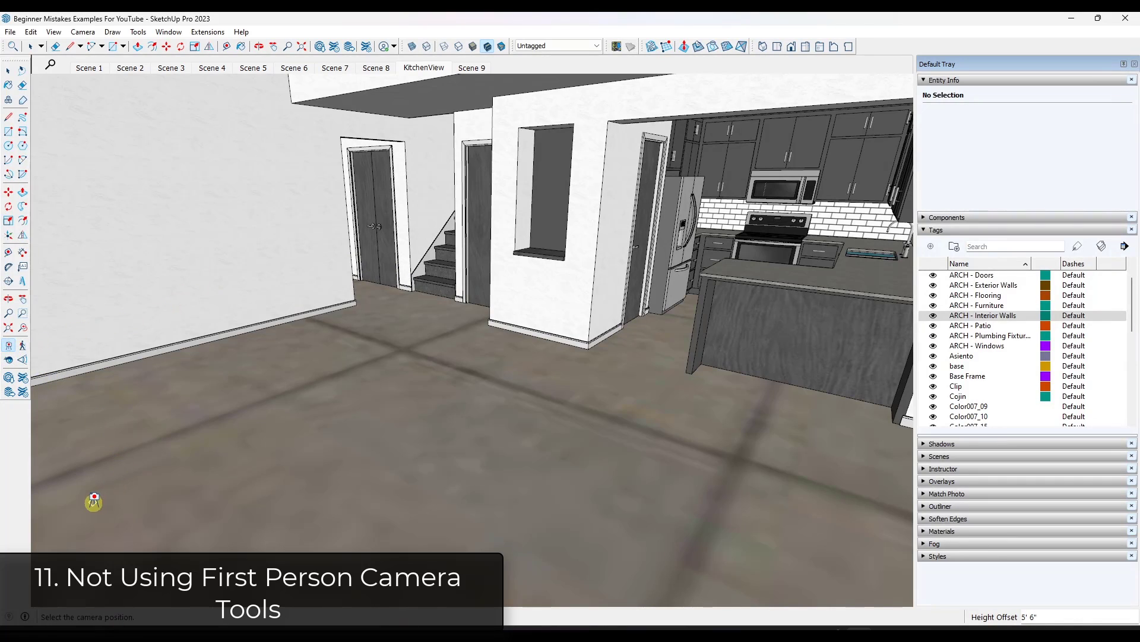
pyautogui.moveTo(92, 502); pyautogui.dragTo(849, 187)
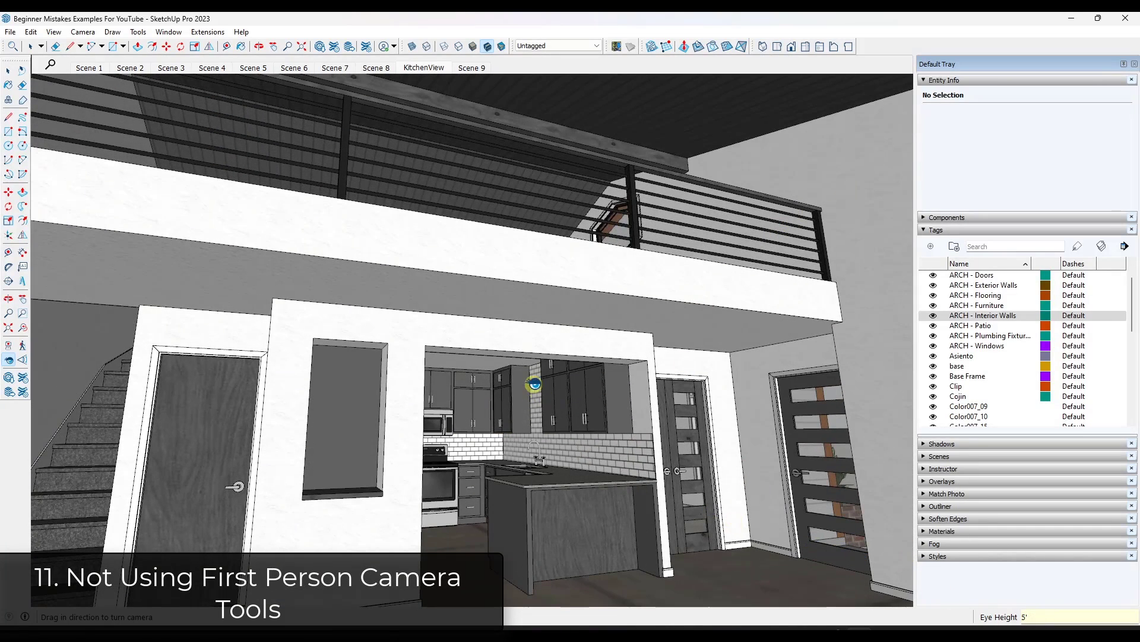
pyautogui.moveTo(533, 384); pyautogui.dragTo(539, 484)
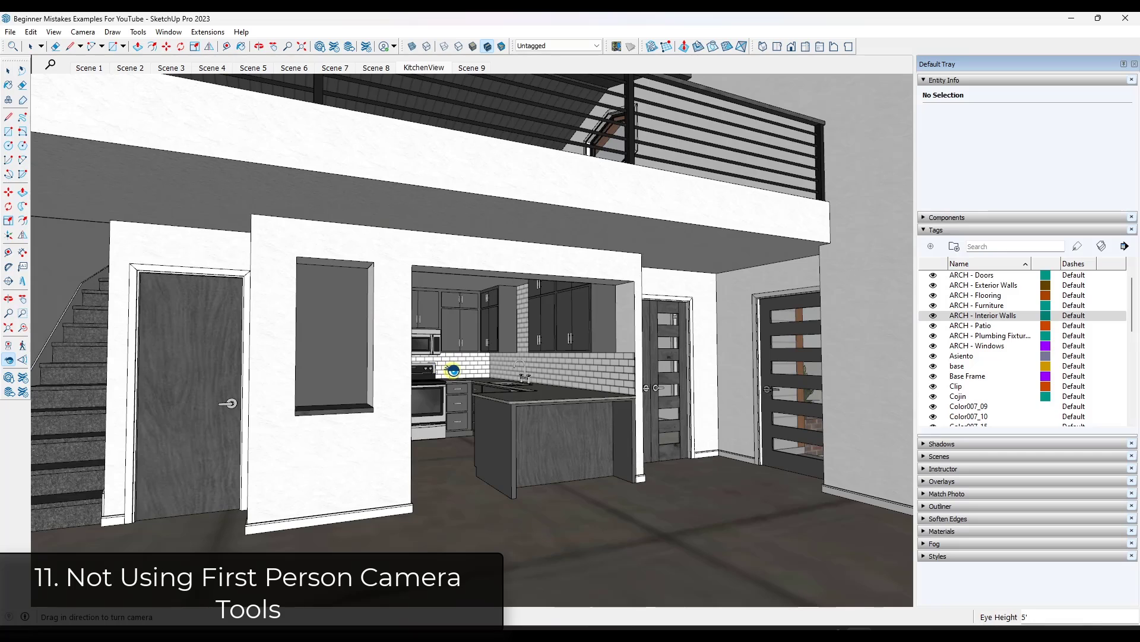
pyautogui.rightClick(545, 418)
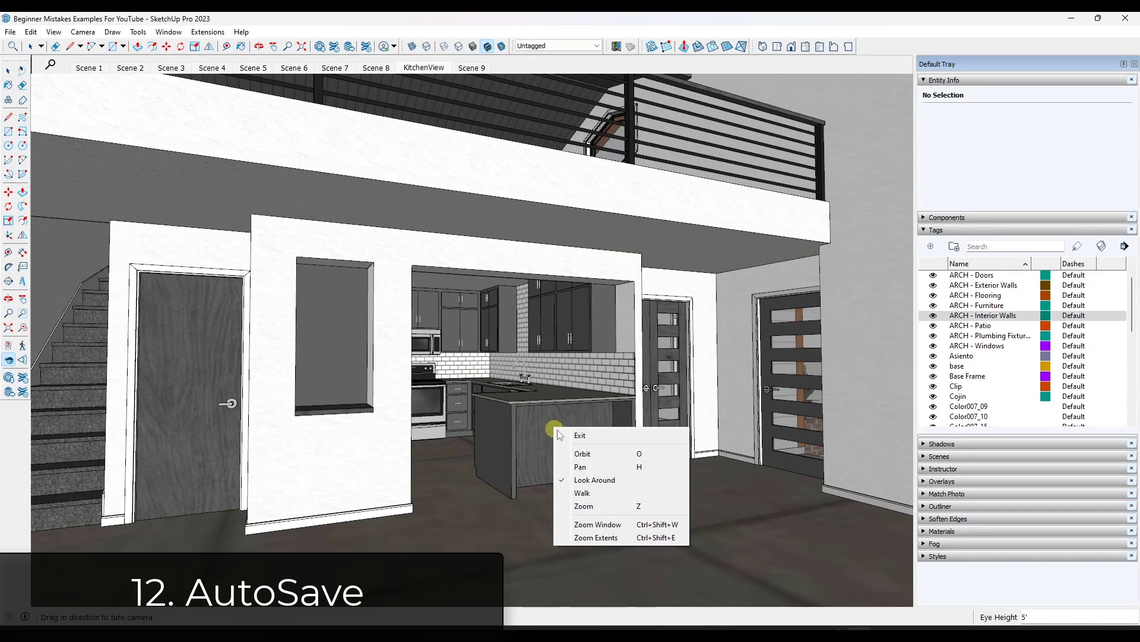
pyautogui.click(576, 438)
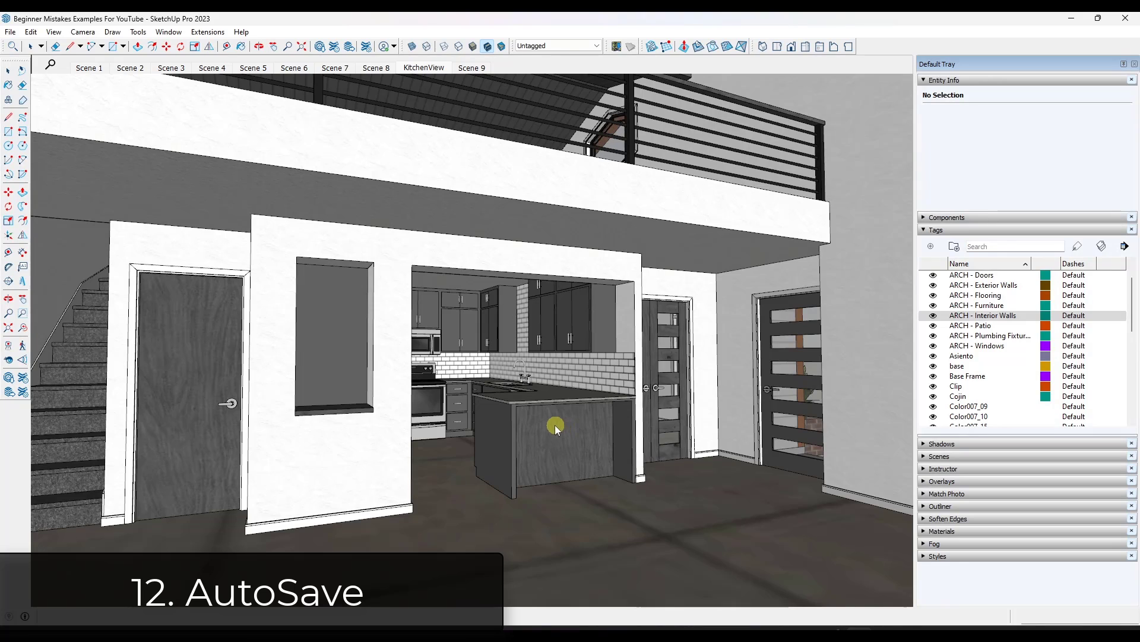
# Examine the backup and auto-save settings in the General preferences.
pyautogui.click(163, 32)
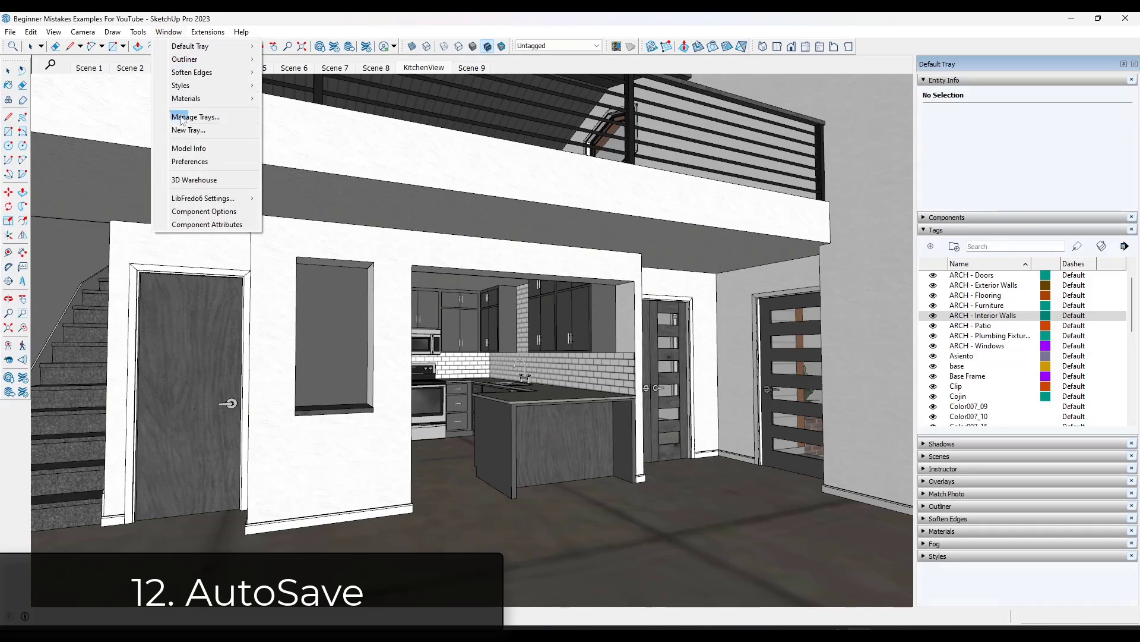
pyautogui.click(191, 161)
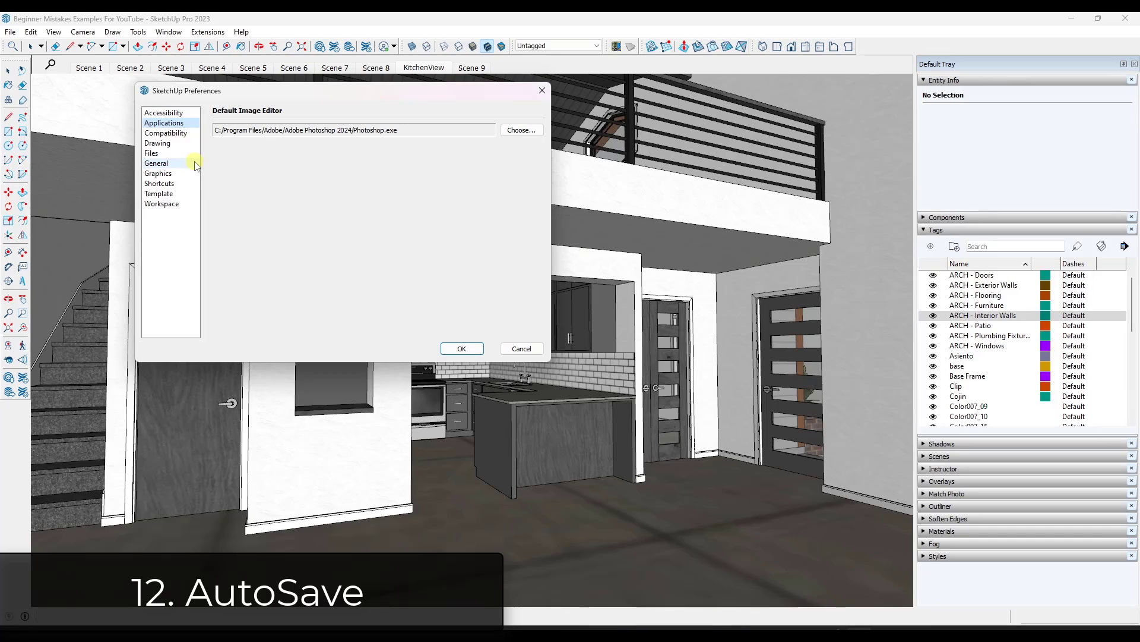
pyautogui.click(158, 164)
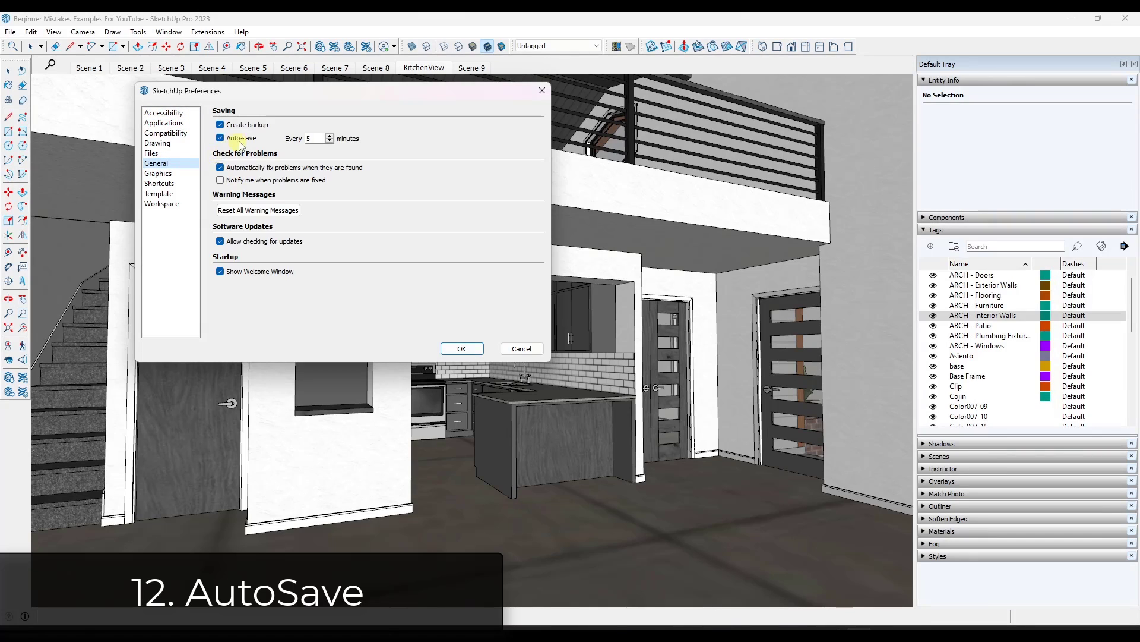
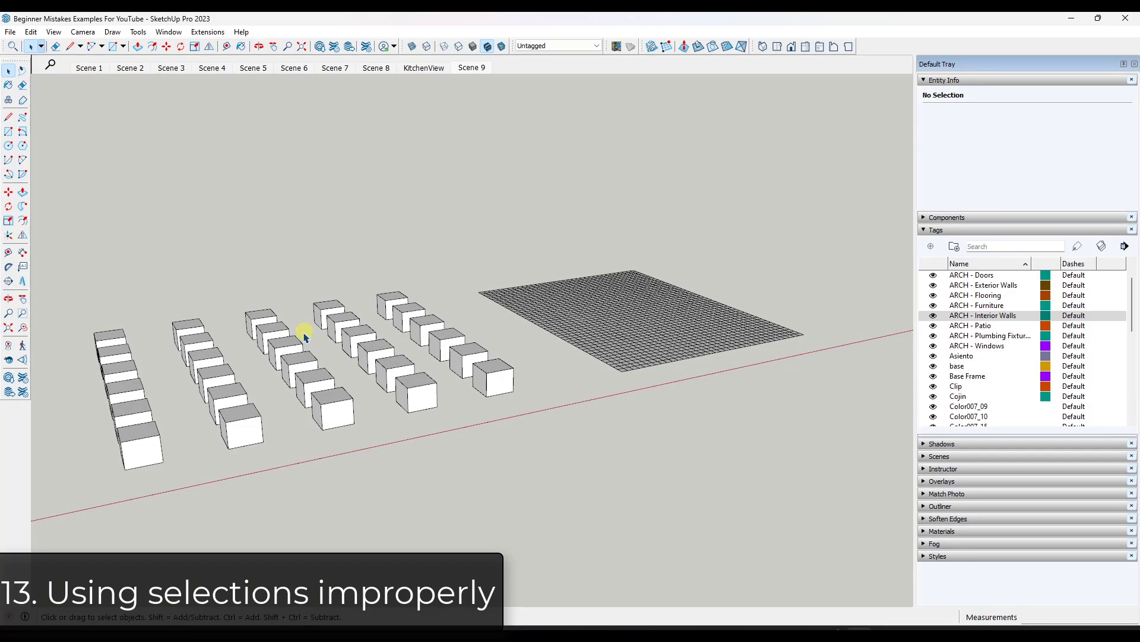
# In top view, practise window selections on the box array, ending with the first two columns in the upper four rows.
pyautogui.moveTo(195, 376); pyautogui.dragTo(498, 315, button='middle')
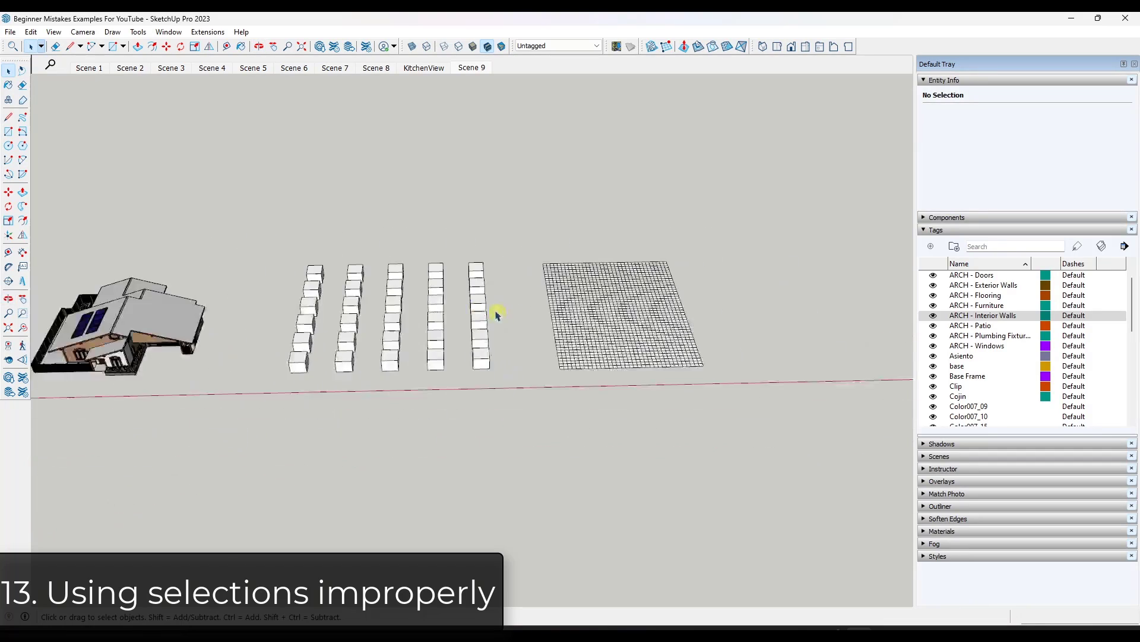
pyautogui.scroll(10, 295, 291)
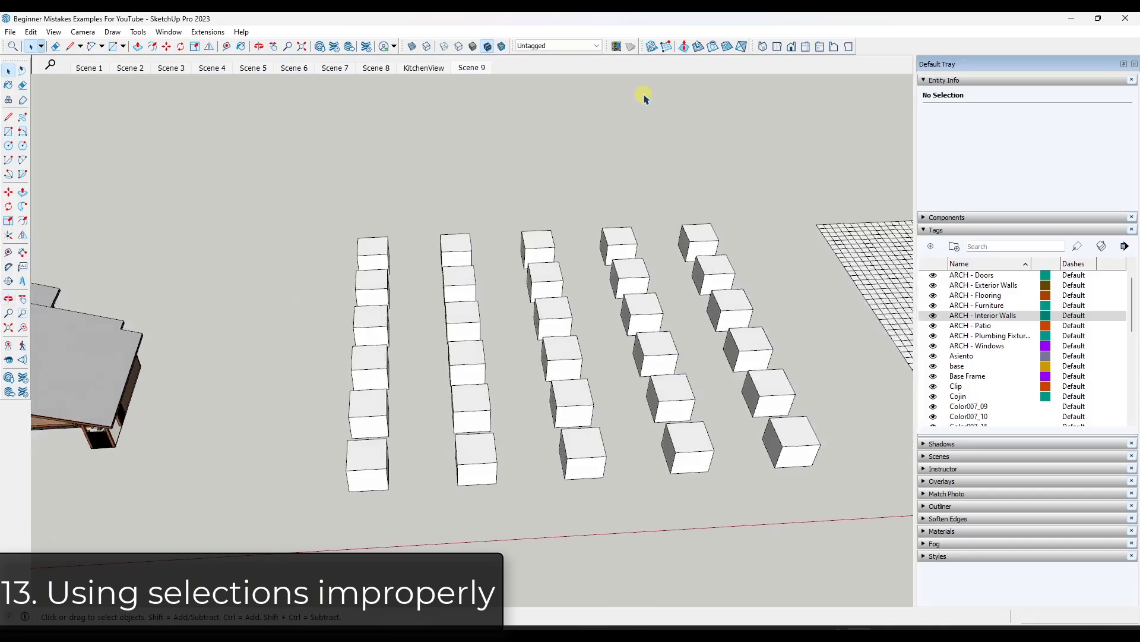
pyautogui.click(776, 46)
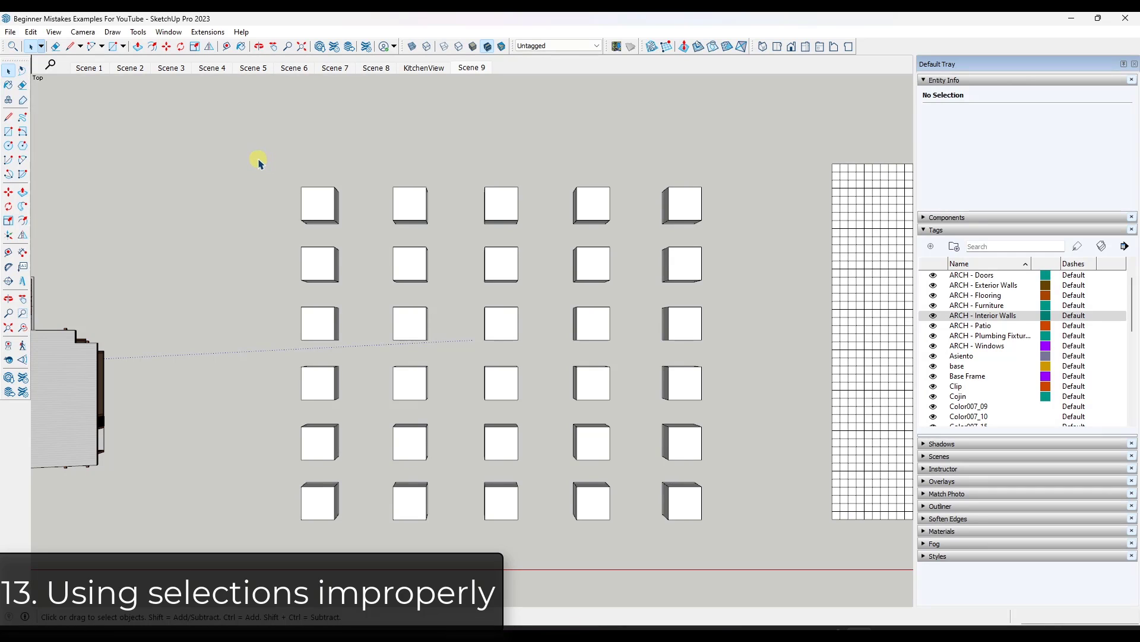
pyautogui.moveTo(257, 160); pyautogui.dragTo(324, 210)
pyautogui.moveTo(262, 171); pyautogui.dragTo(458, 298)
pyautogui.moveTo(262, 159); pyautogui.dragTo(536, 355)
pyautogui.moveTo(261, 152); pyautogui.dragTo(618, 419)
pyautogui.moveTo(251, 136); pyautogui.dragTo(509, 418)
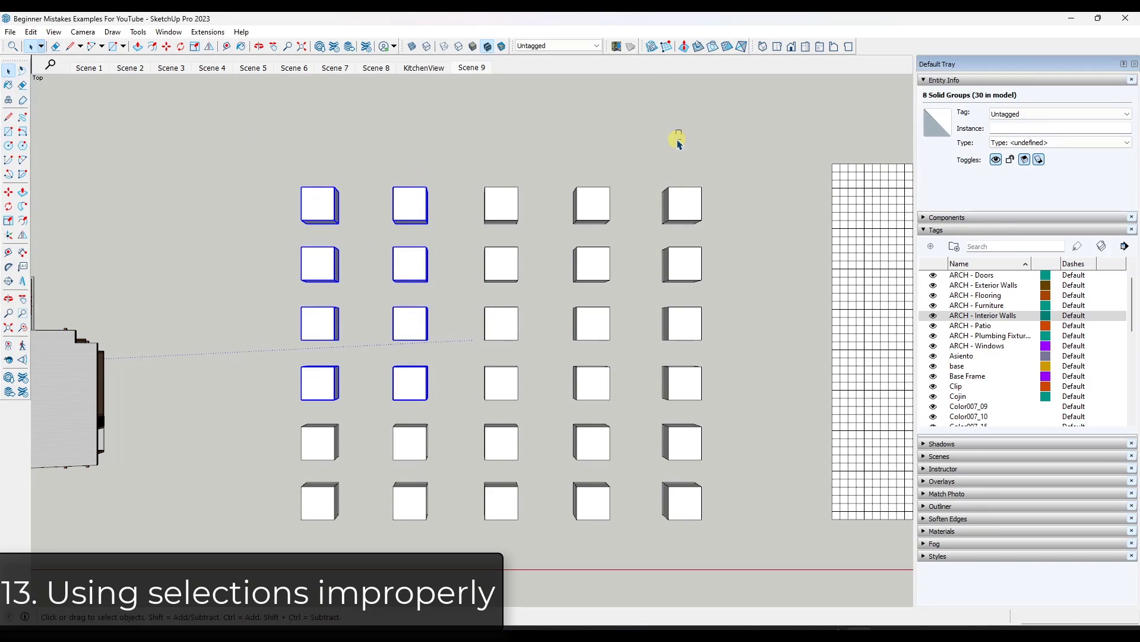
# Practise crossing selections on the boxes, ending with the last three columns in the upper three rows, and clear the selection.
pyautogui.moveTo(611, 202); pyautogui.dragTo(506, 259)
pyautogui.moveTo(724, 161); pyautogui.dragTo(502, 327)
pyautogui.moveTo(440, 145); pyautogui.dragTo(596, 334)
pyautogui.moveTo(761, 145); pyautogui.dragTo(502, 326)
pyautogui.moveTo(756, 160); pyautogui.dragTo(506, 328)
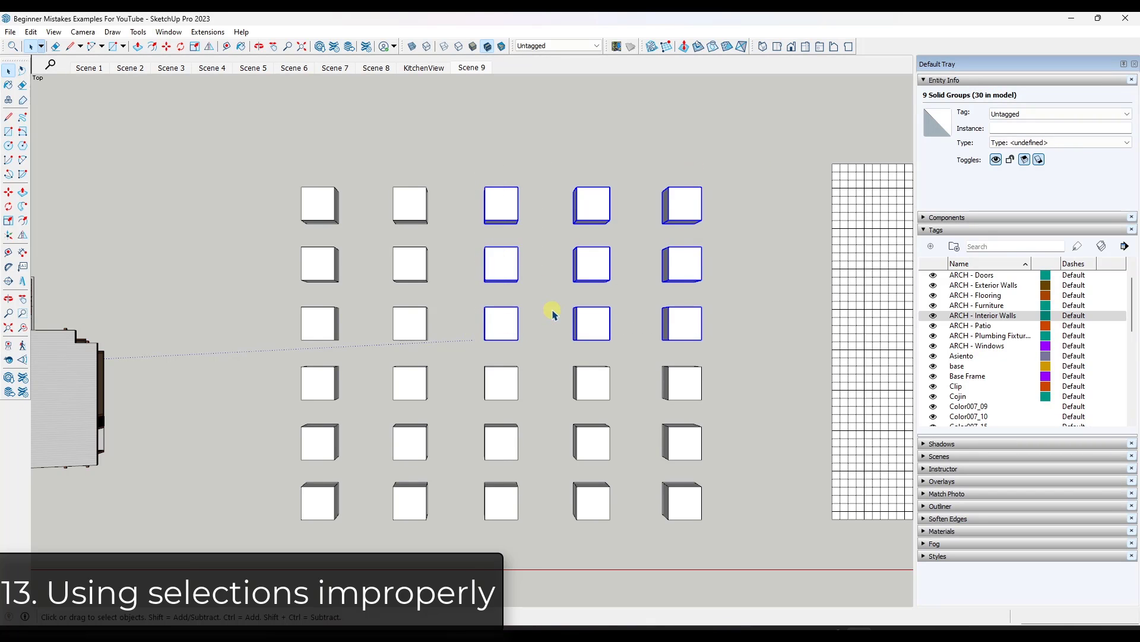
pyautogui.click(562, 341)
# Crossing-select eight boxes in the far corner of the array from an angled view.
pyautogui.moveTo(565, 453); pyautogui.dragTo(429, 162, button='middle')
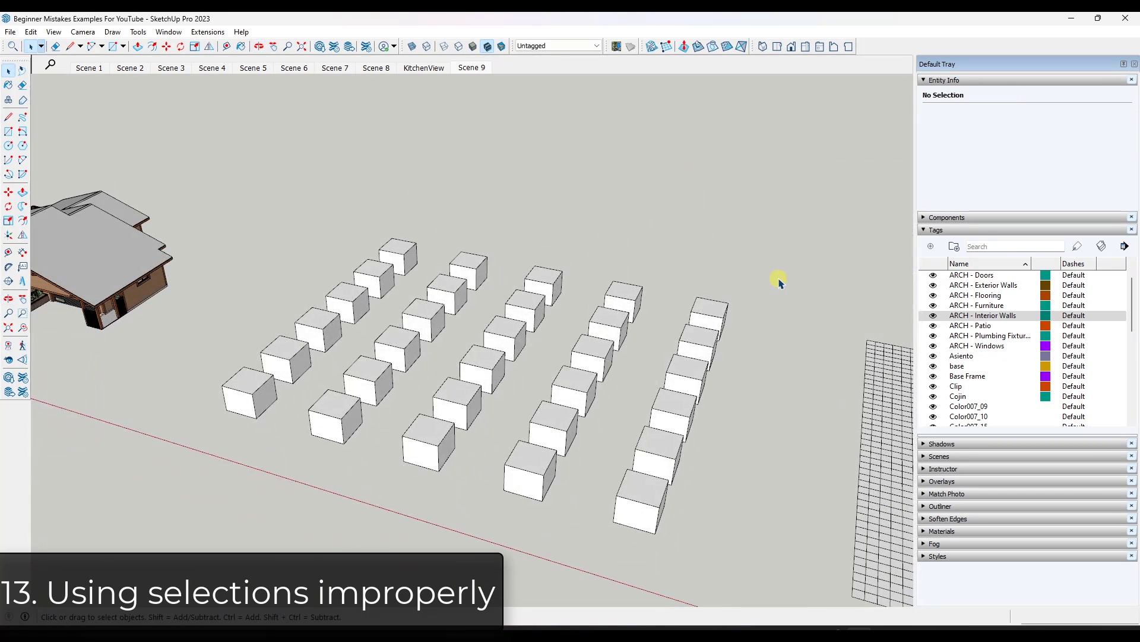
pyautogui.moveTo(537, 351)
pyautogui.mouseDown()
pyautogui.moveTo(522, 336)
pyautogui.moveTo(516, 344)
pyautogui.mouseUp()
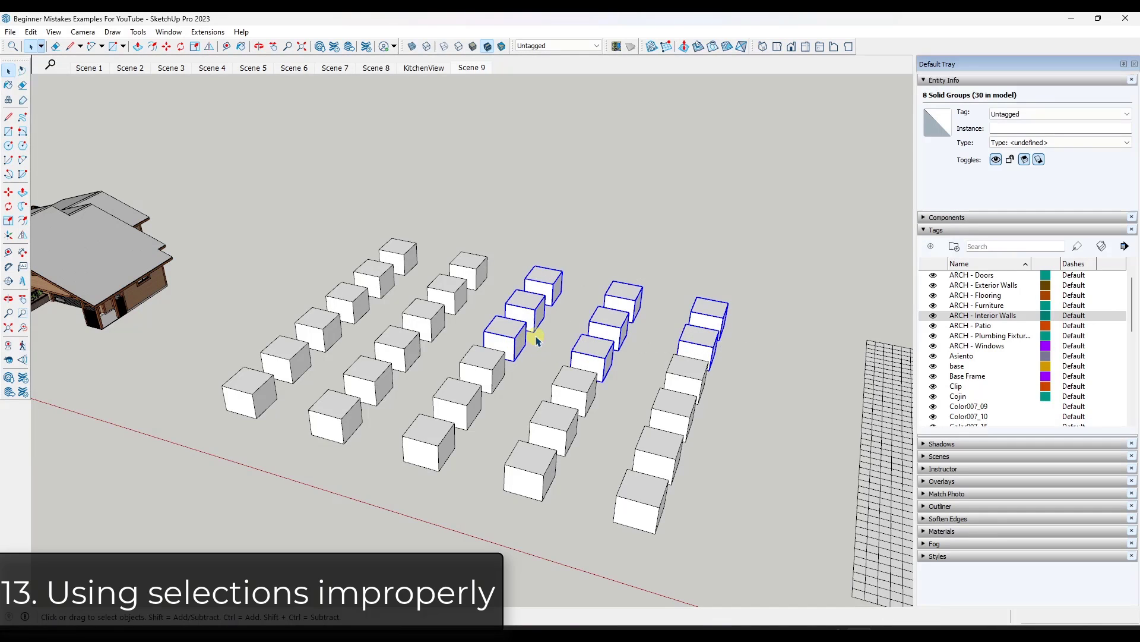
# Open the grid group beside the boxes for editing and view it from the top.
pyautogui.scroll(-3, 285, 275)
pyautogui.scroll(2, 699, 377)
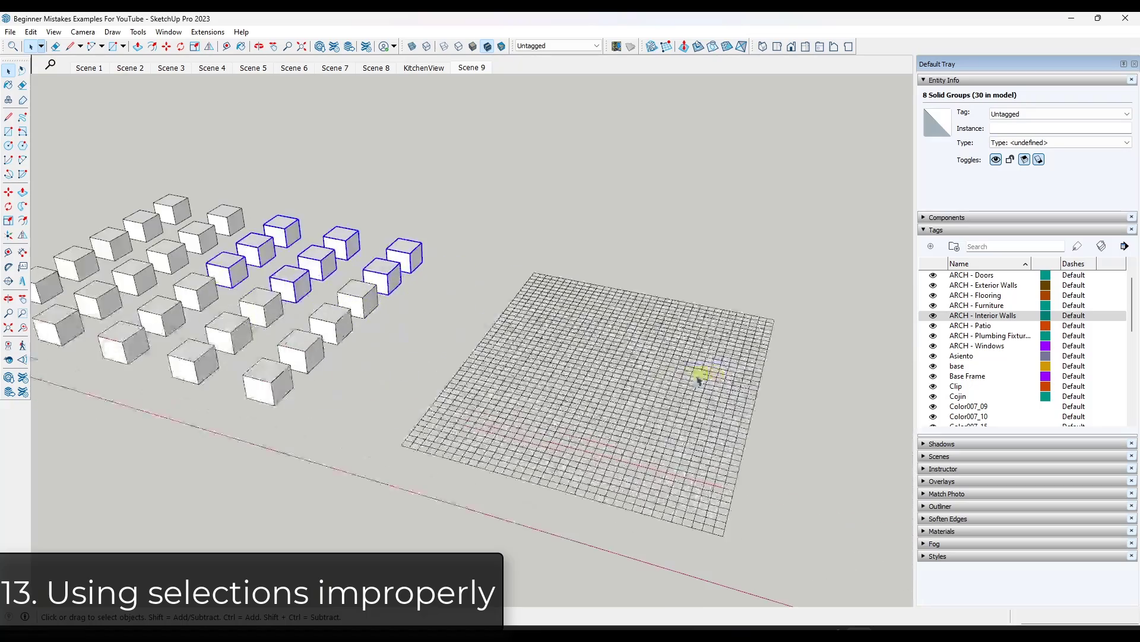
pyautogui.doubleClick(657, 377)
pyautogui.moveTo(560, 354); pyautogui.dragTo(616, 430, button='middle')
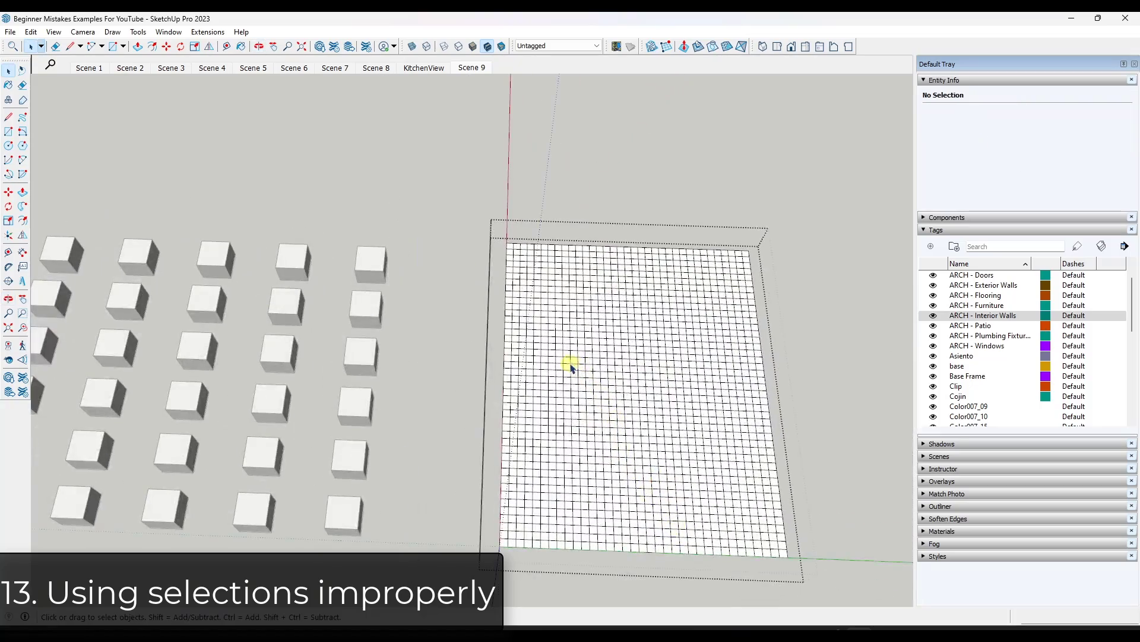
pyautogui.click(763, 47)
pyautogui.scroll(3, 560, 305)
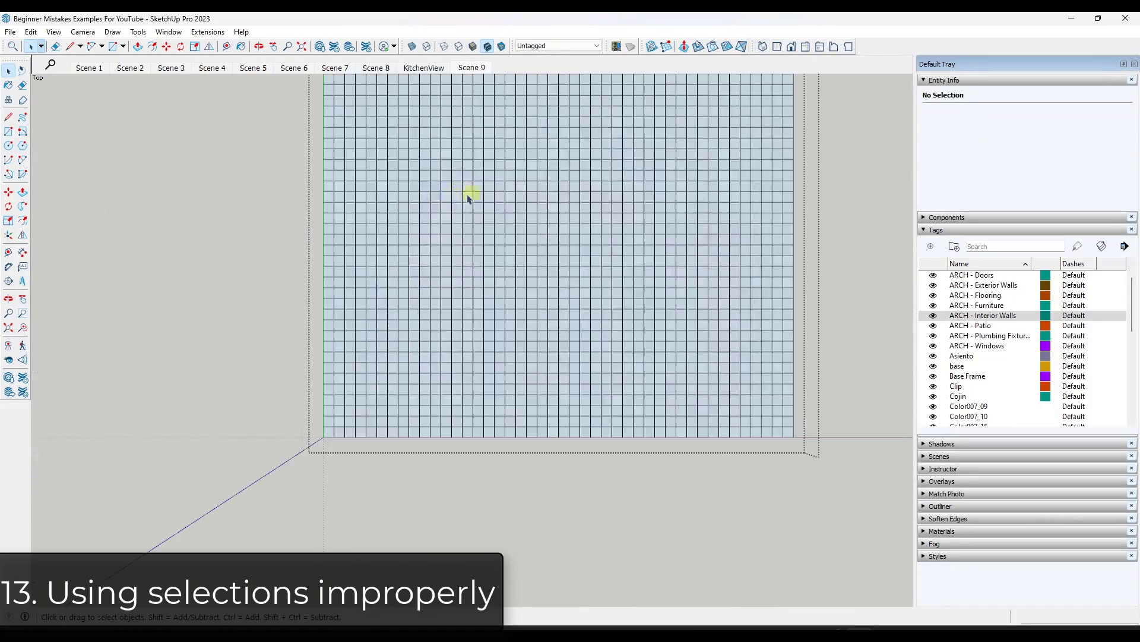
# Practise window and crossing selections on small blocks of squares inside the grid group in top view.
pyautogui.moveTo(386, 179); pyautogui.dragTo(420, 224)
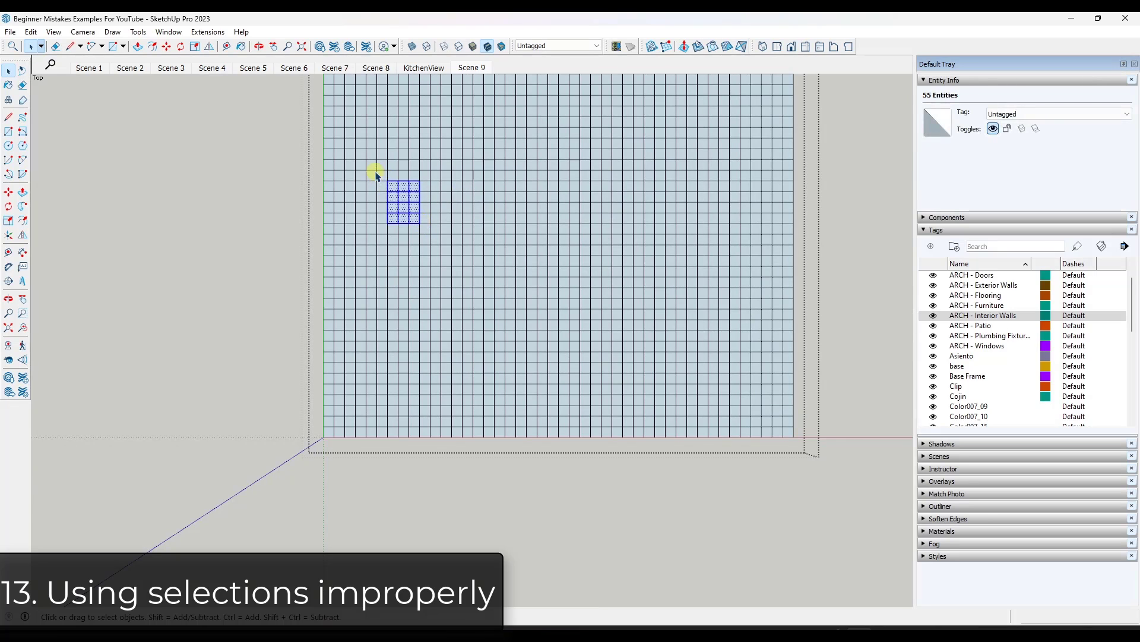
pyautogui.moveTo(382, 179); pyautogui.dragTo(408, 209)
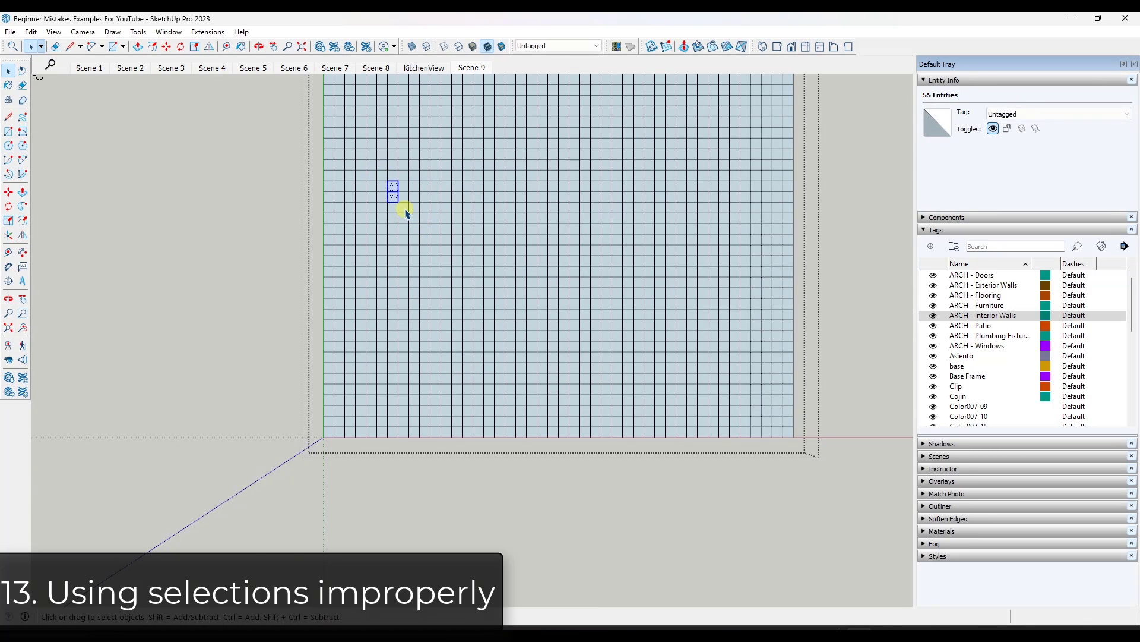
pyautogui.scroll(2, 407, 209)
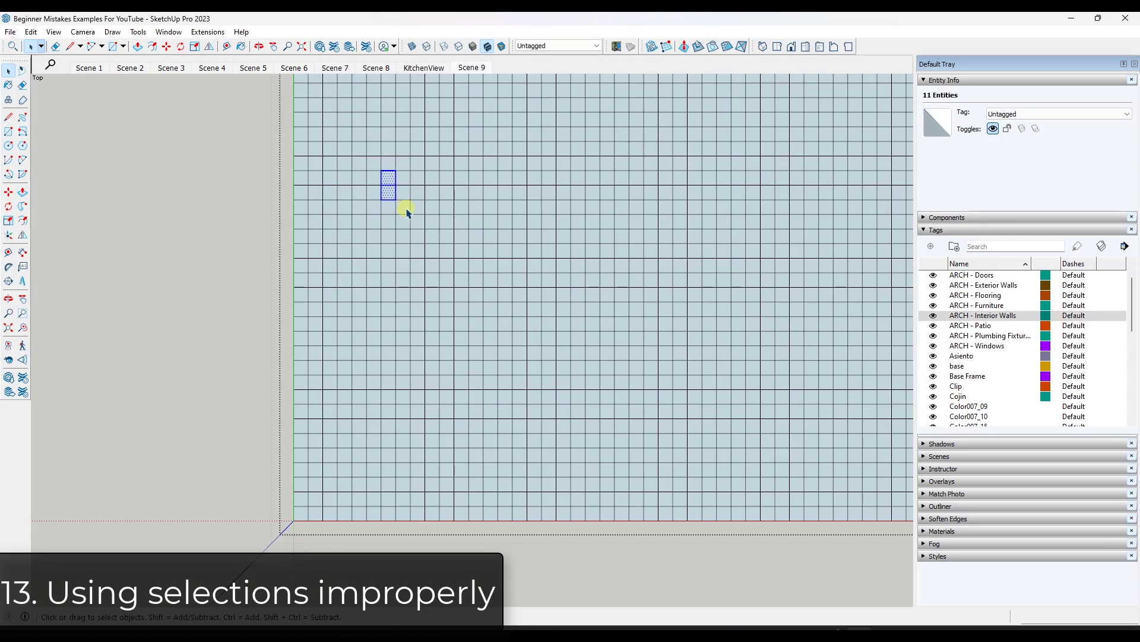
pyautogui.moveTo(374, 166); pyautogui.dragTo(416, 223)
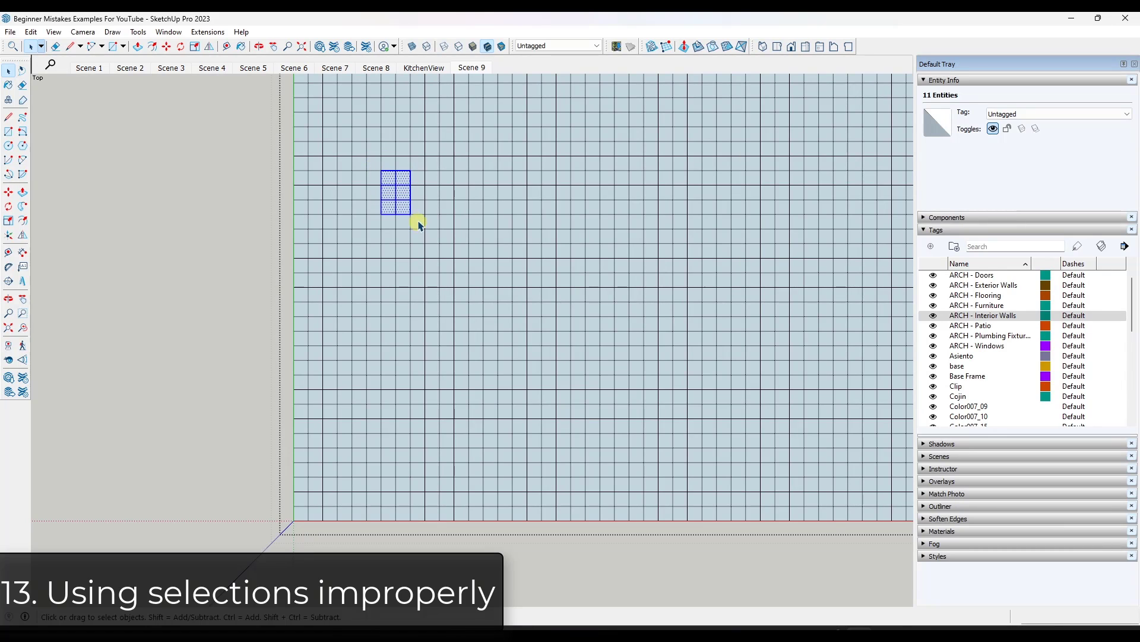
pyautogui.moveTo(437, 184); pyautogui.dragTo(400, 224)
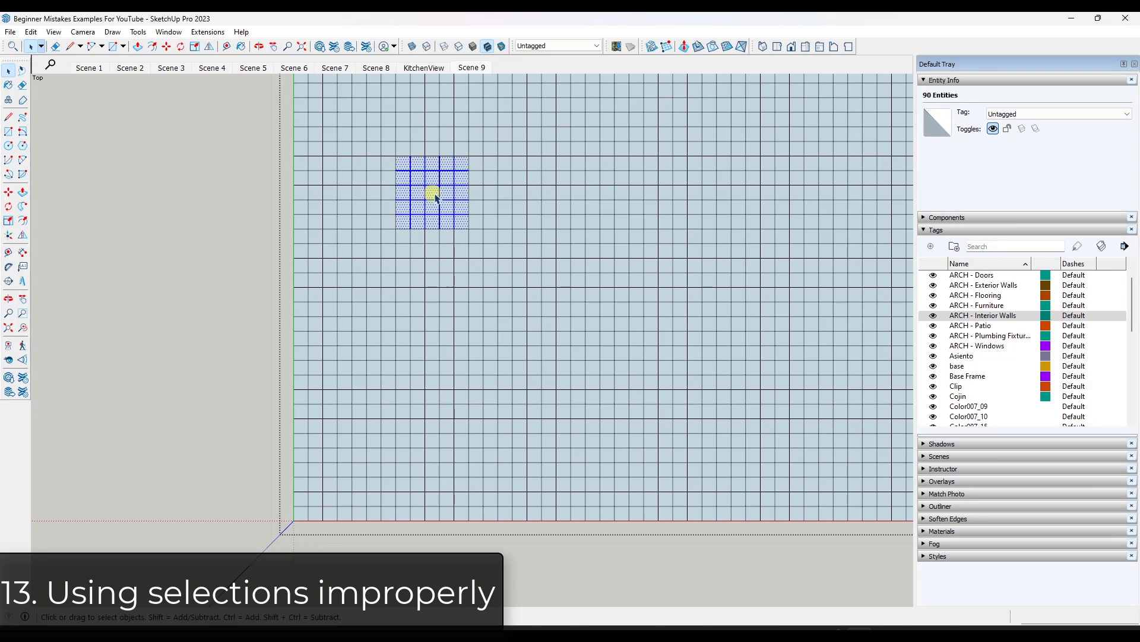
pyautogui.moveTo(489, 163); pyautogui.dragTo(452, 212)
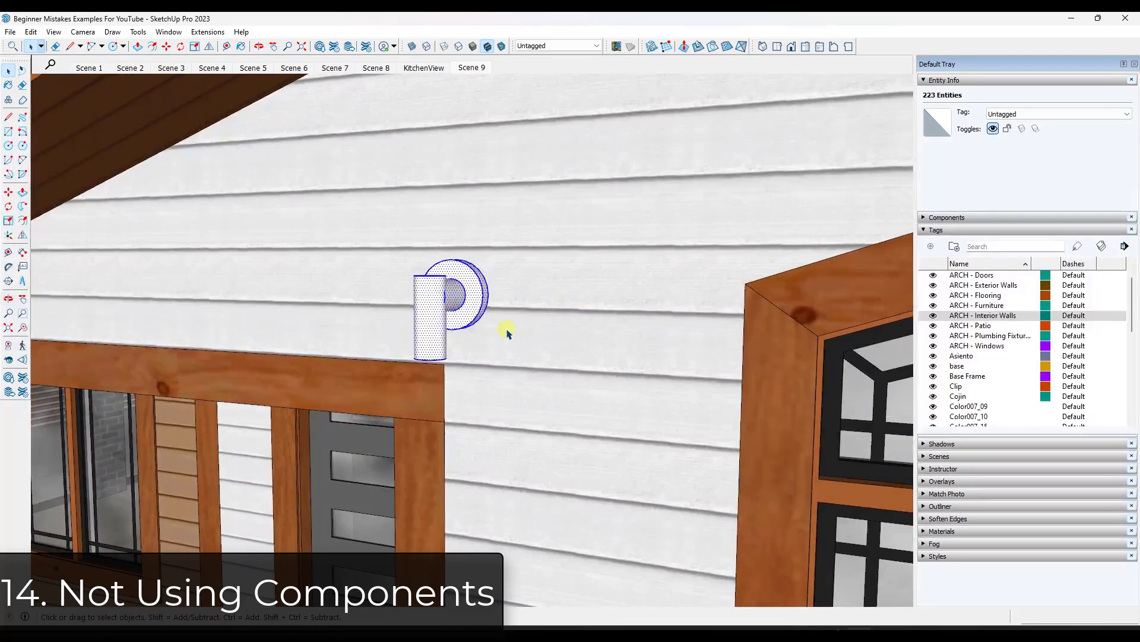
# Make the selected loose wall light geometry beside the door into a group.
pyautogui.scroll(-3, 507, 324)
pyautogui.press('space')
pyautogui.scroll(3, 486, 307)
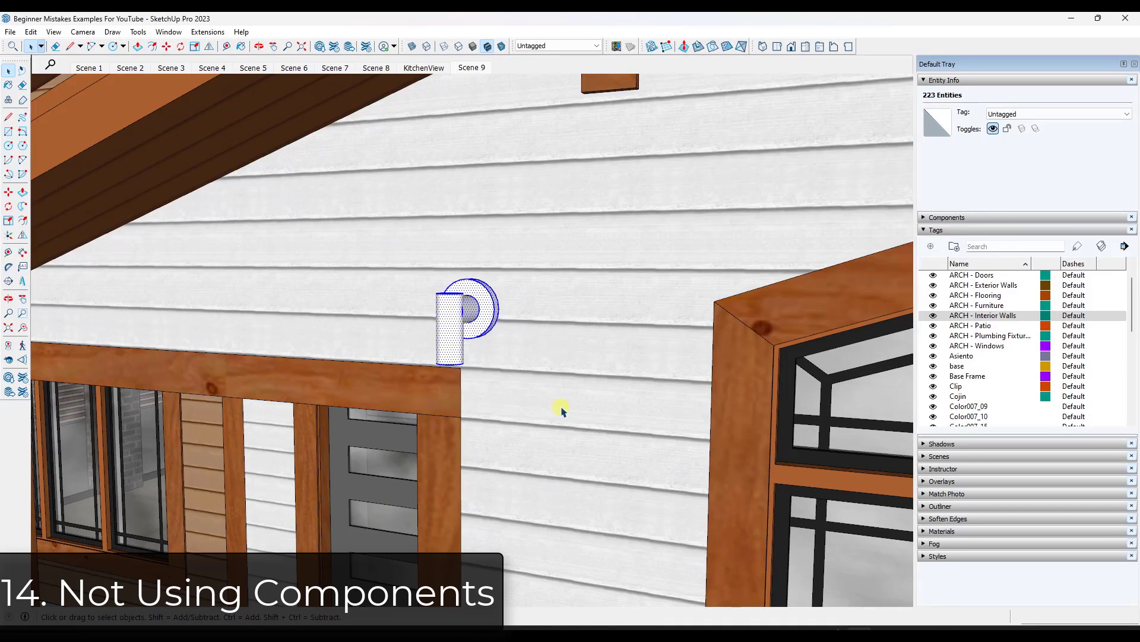
pyautogui.rightClick(482, 324)
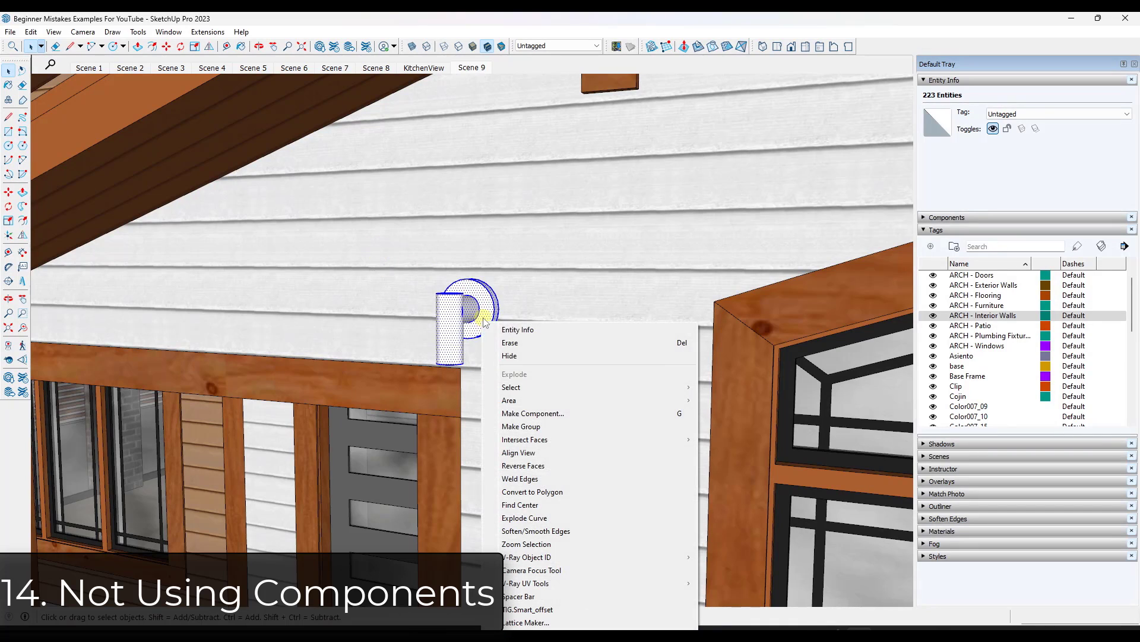
pyautogui.click(543, 428)
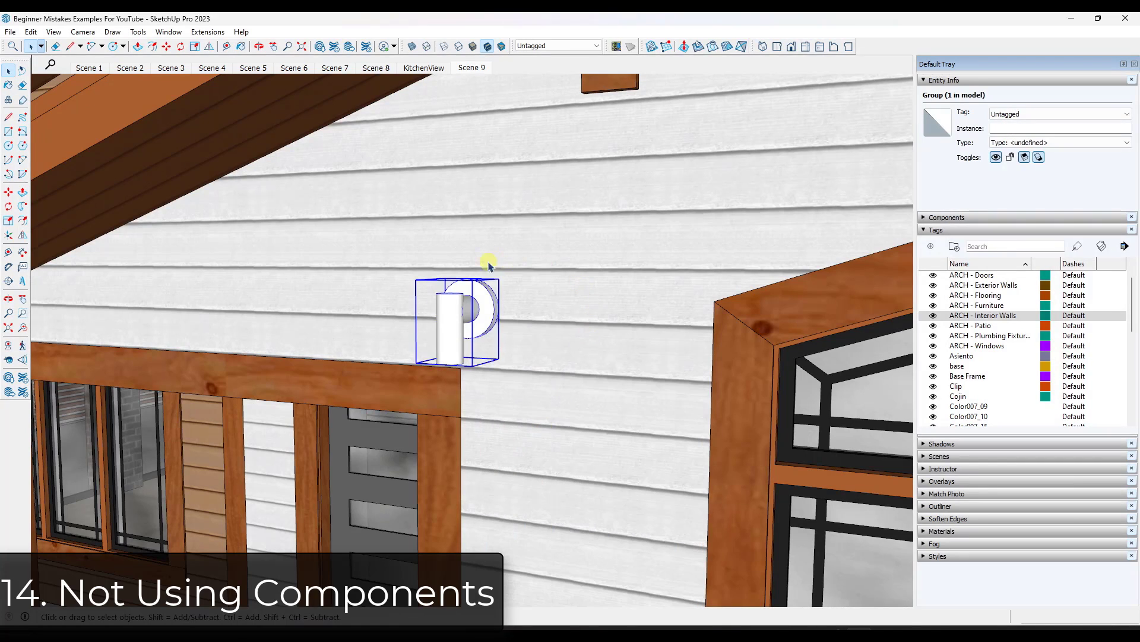
# Copy the wall light group about 3' 7 3/4" along the wall to the other side above the door.
pyautogui.moveTo(482, 314); pyautogui.dragTo(448, 303, button='middle')
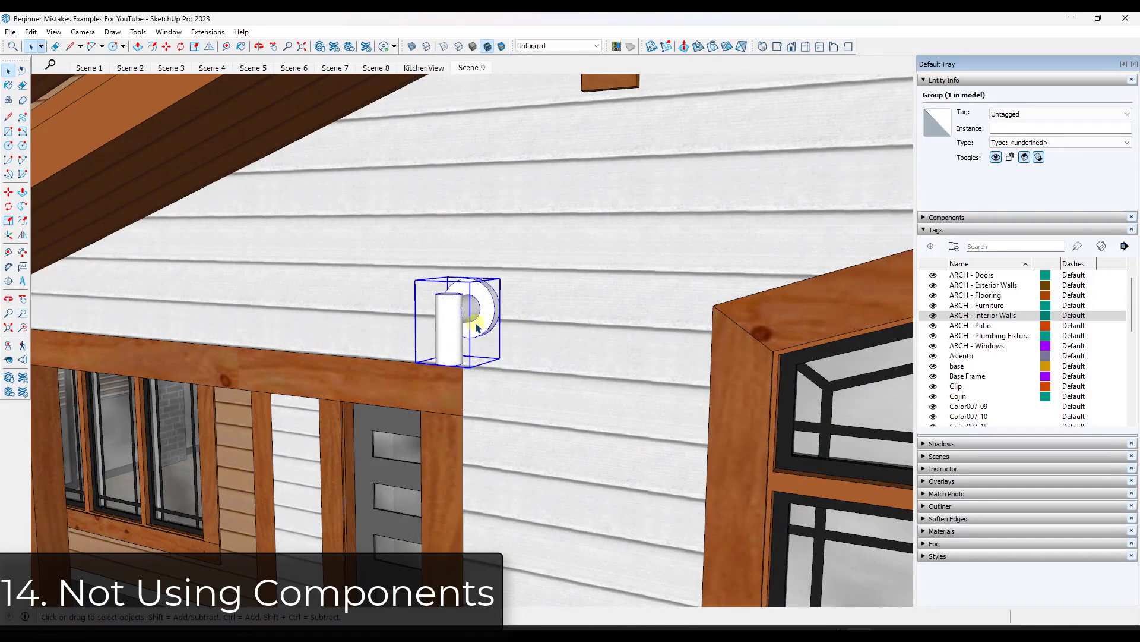
pyautogui.scroll(-2, 473, 299)
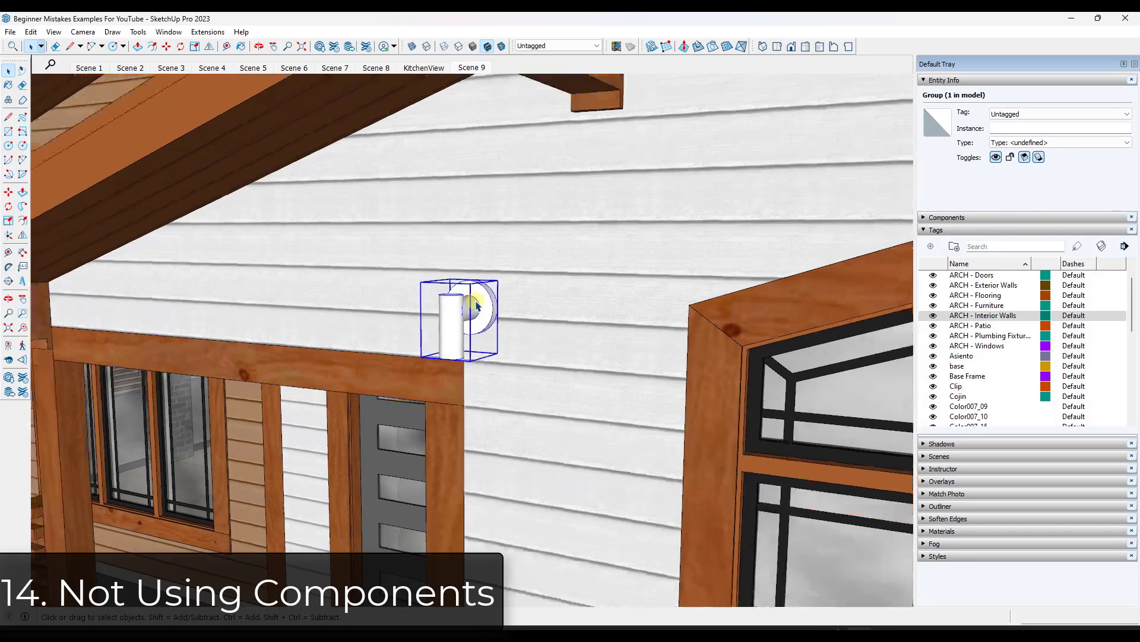
pyautogui.scroll(4, 473, 303)
pyautogui.press('m')
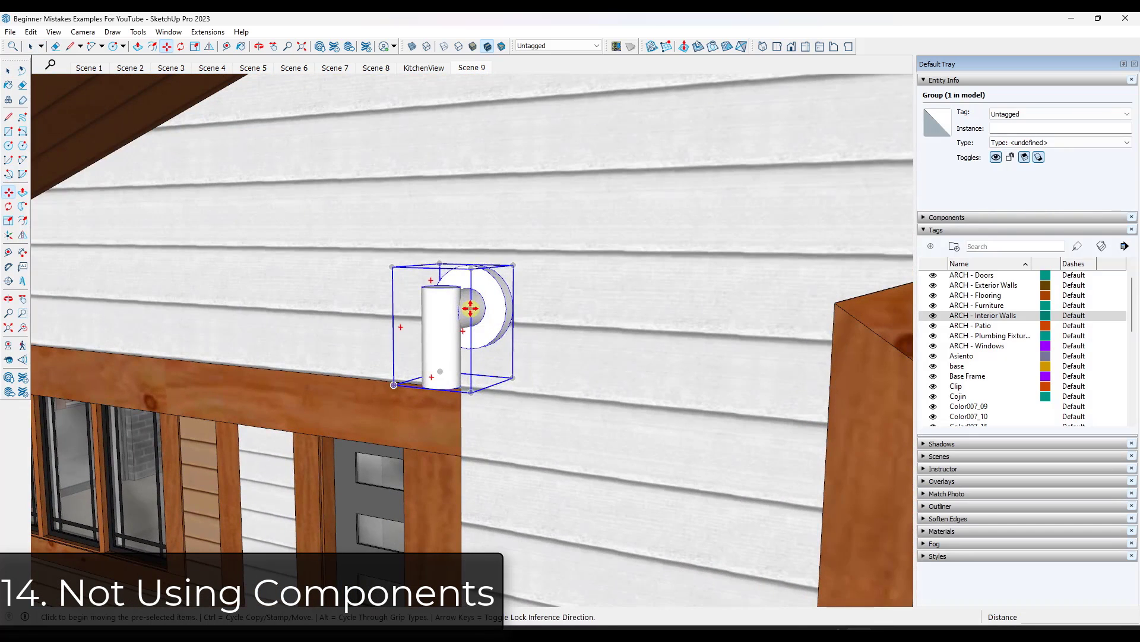
pyautogui.press('ctrl')
pyautogui.click(470, 308)
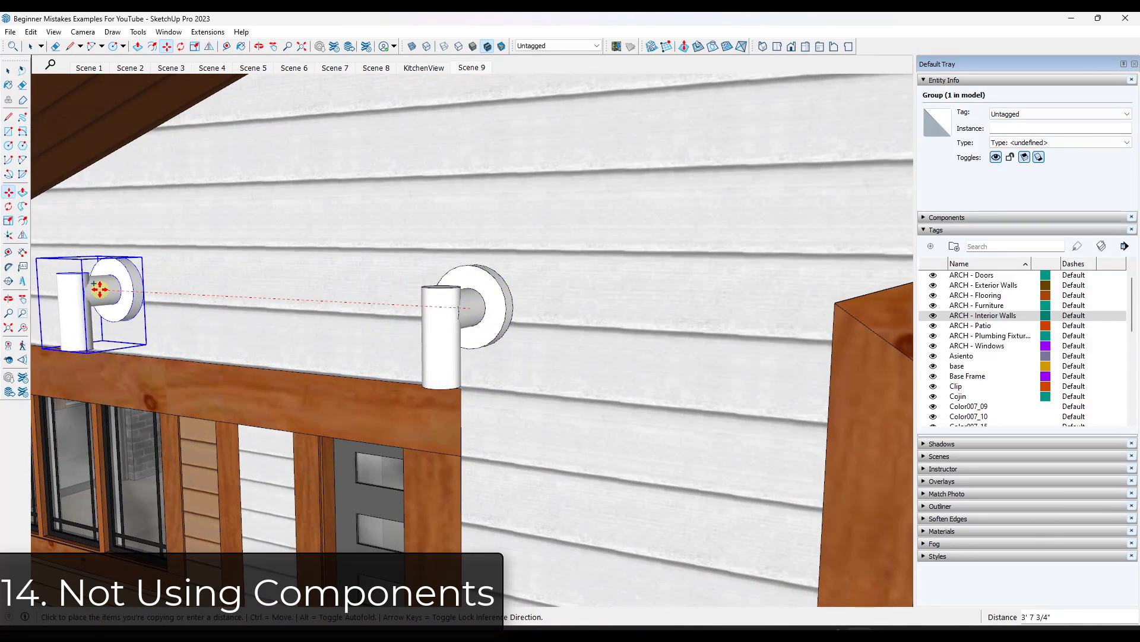
pyautogui.click(99, 290)
pyautogui.moveTo(543, 316); pyautogui.dragTo(328, 303, button='middle')
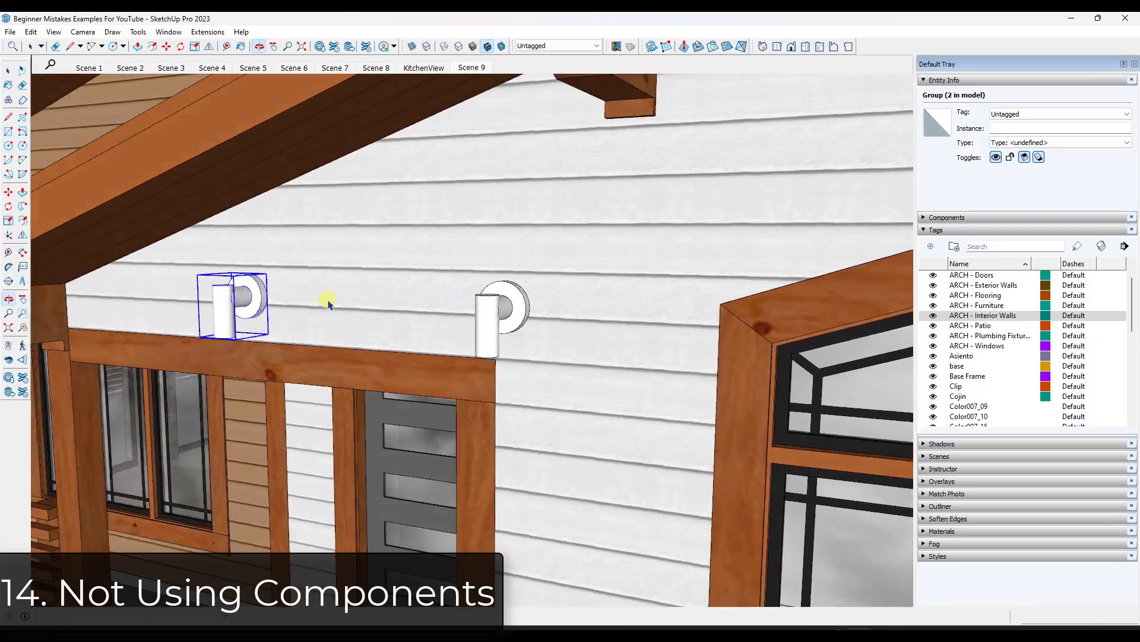
# Copy the new wall light about 12' 9 5/8" along the siding, past the gabled window.
pyautogui.press('space')
pyautogui.scroll(-3, 246, 301)
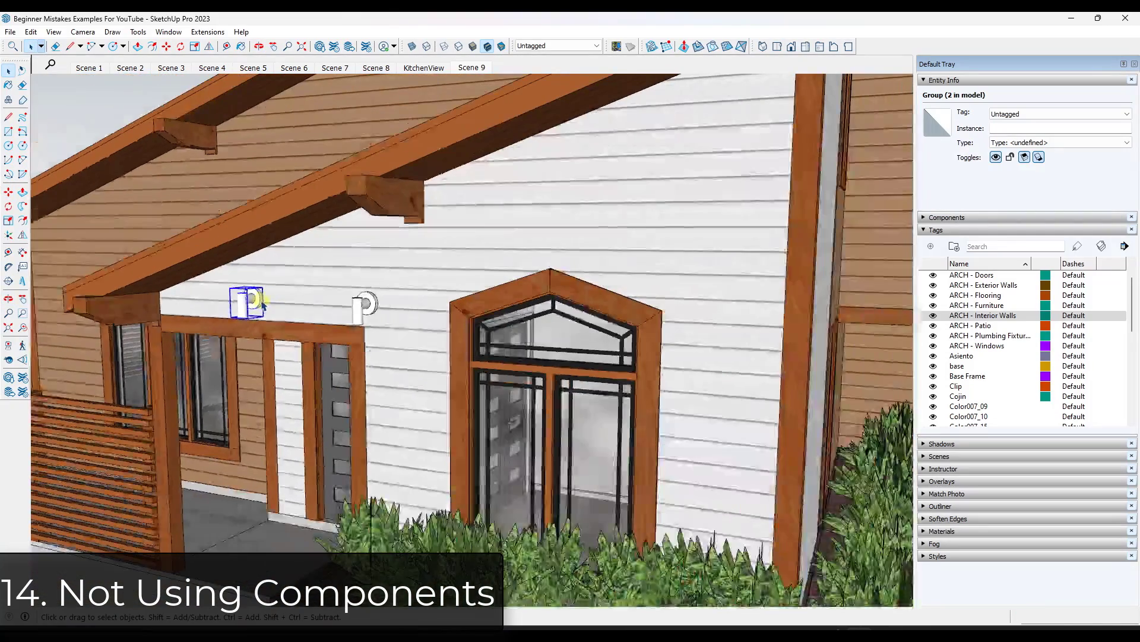
pyautogui.press('m')
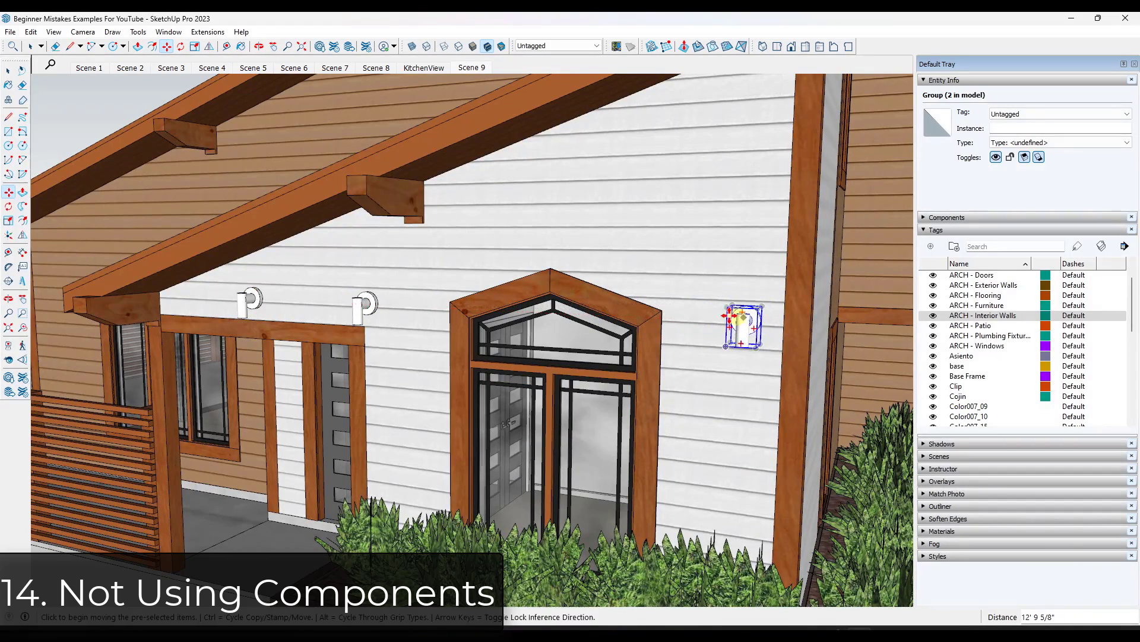
pyautogui.click(747, 321)
pyautogui.press('space')
pyautogui.scroll(3, 331, 299)
pyautogui.moveTo(366, 315); pyautogui.dragTo(377, 305, button='middle')
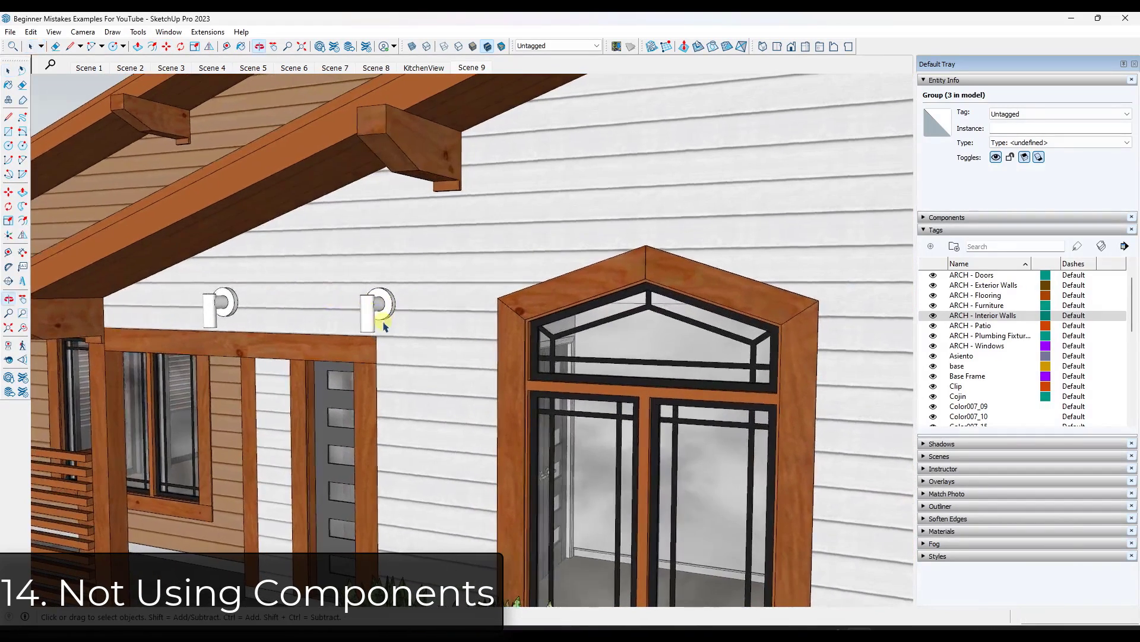
pyautogui.scroll(2, 371, 306)
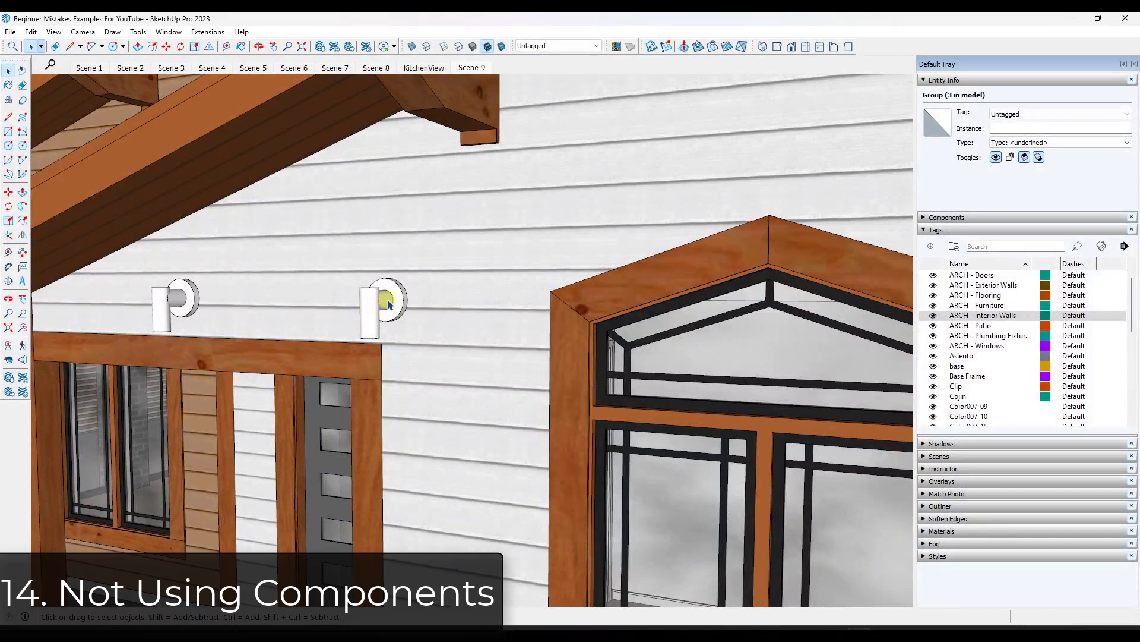
# Open the original light group above the door and copy the cylinder's bottom edge partway up its side.
pyautogui.scroll(3, 373, 319)
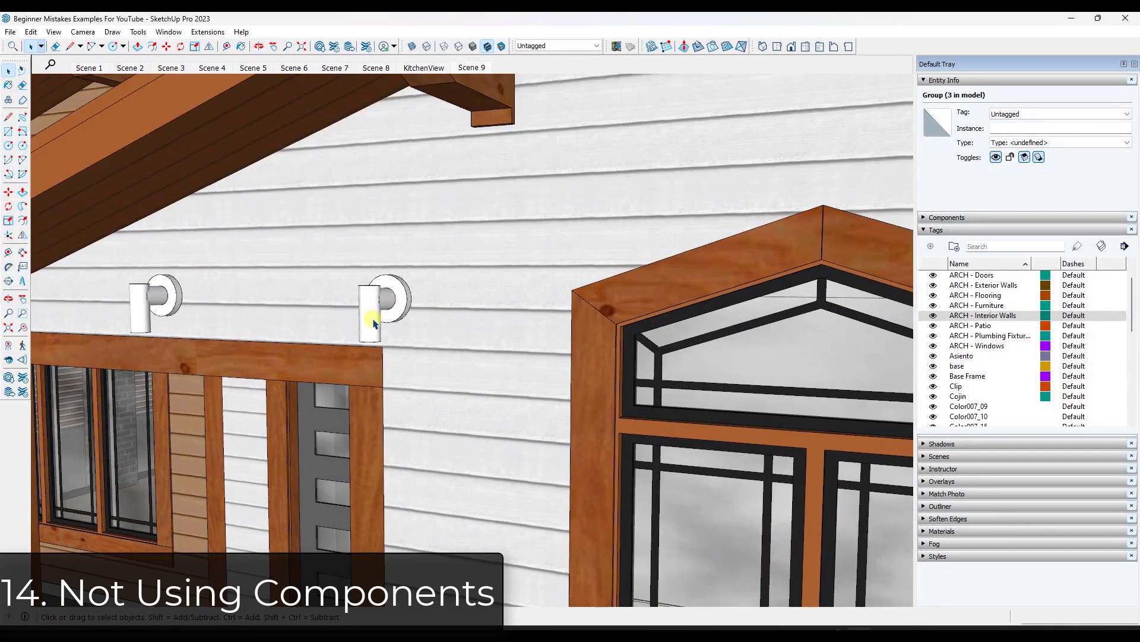
pyautogui.doubleClick(375, 321)
pyautogui.scroll(2, 375, 325)
pyautogui.hotkey('ctrl', 'a')
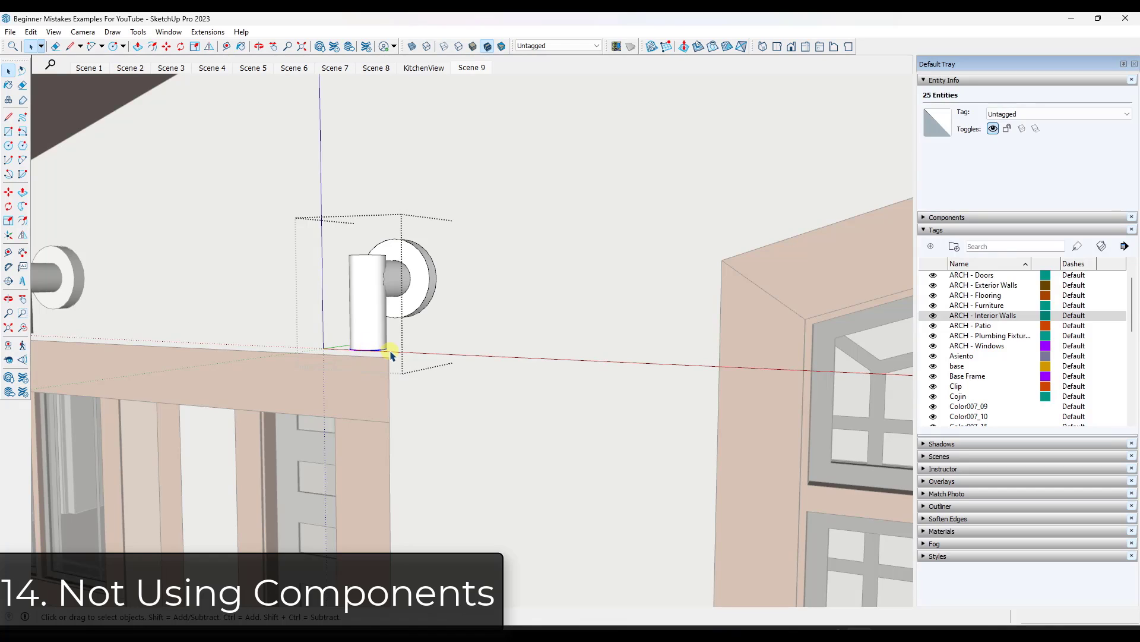
pyautogui.press('m')
pyautogui.click(369, 349)
pyautogui.press('ctrl')
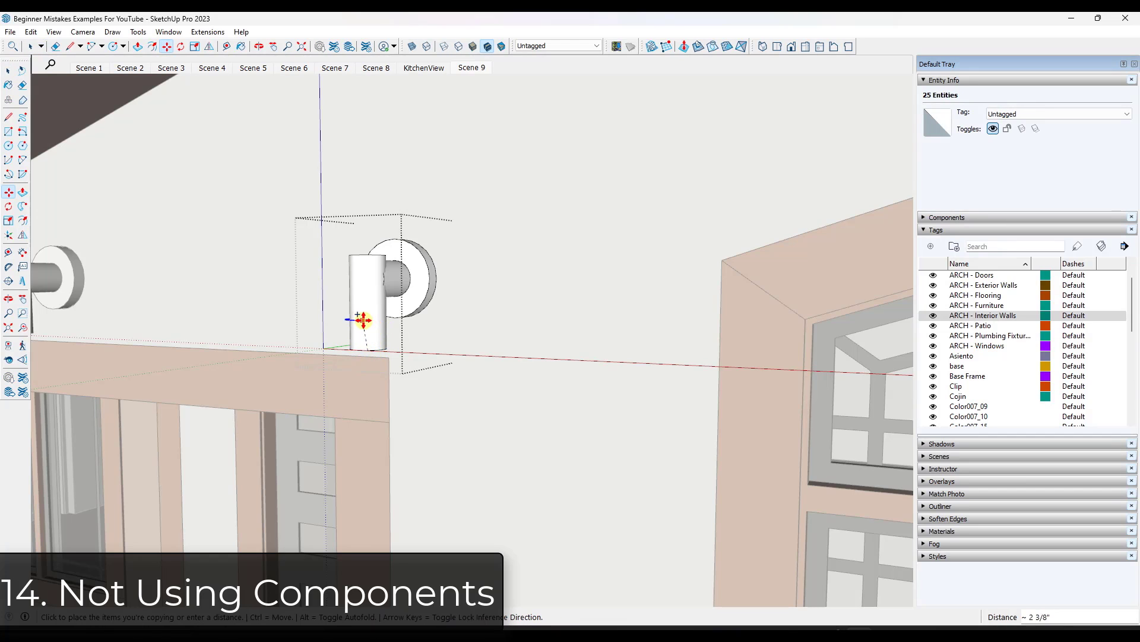
pyautogui.click(367, 313)
pyautogui.moveTo(377, 355); pyautogui.dragTo(374, 342, button='middle')
# Scale the cylinder's bottom edge down about its centre to taper the lower part, and close the group.
pyautogui.press('space')
pyautogui.moveTo(322, 334); pyautogui.dragTo(428, 382)
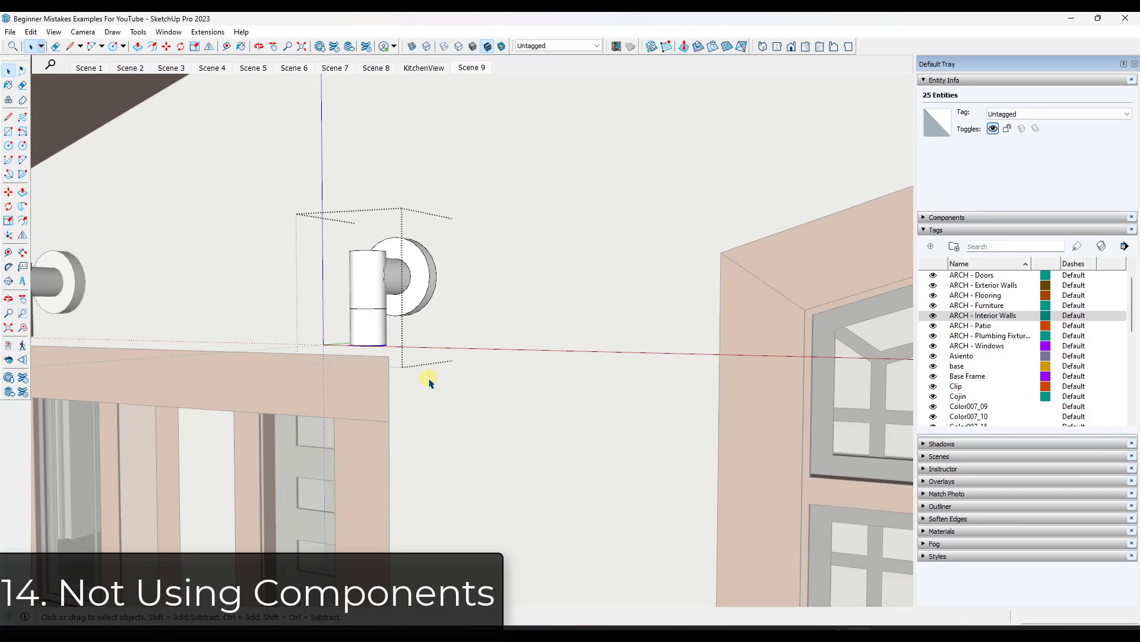
pyautogui.press('s')
pyautogui.moveTo(374, 346); pyautogui.dragTo(390, 386, button='middle')
pyautogui.click(388, 385)
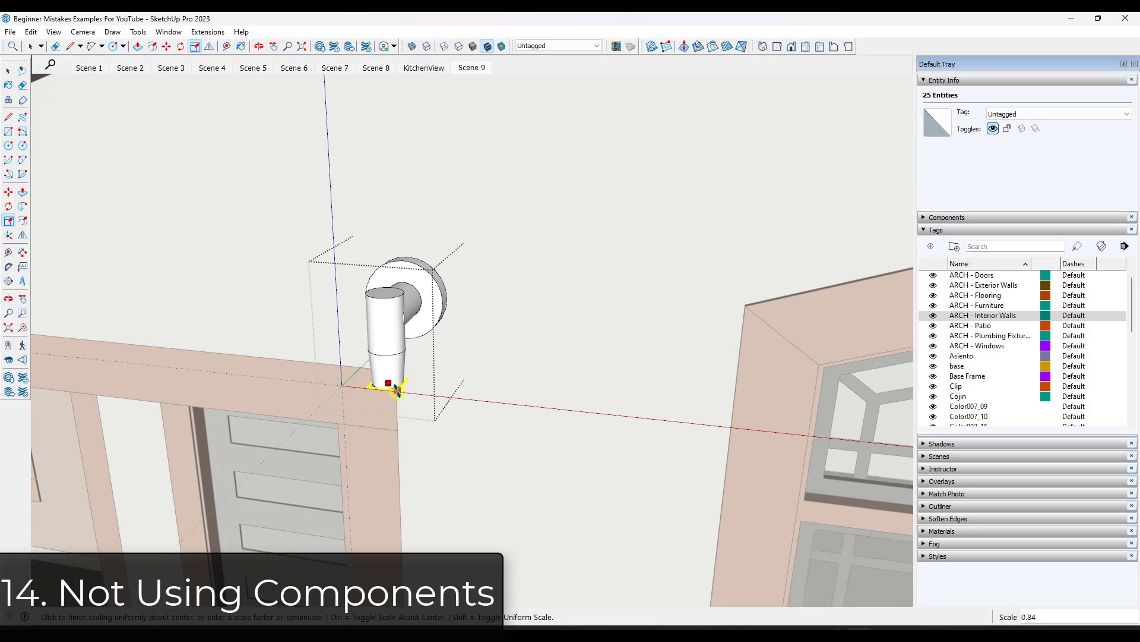
pyautogui.press('ctrl')
pyautogui.click(392, 388)
pyautogui.press('space')
pyautogui.scroll(-3, 502, 392)
pyautogui.click(514, 392)
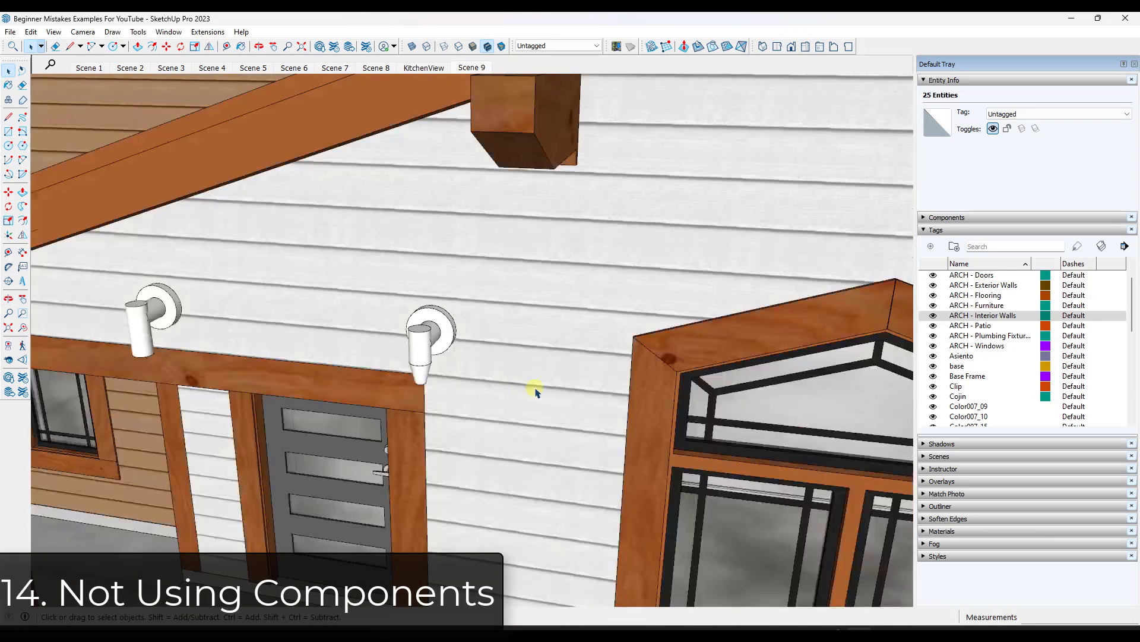
# Compare the tapered wall light with its copies, and undo the taper, the copies and the grouping.
pyautogui.moveTo(537, 390); pyautogui.dragTo(335, 337, button='middle')
pyautogui.click(455, 336)
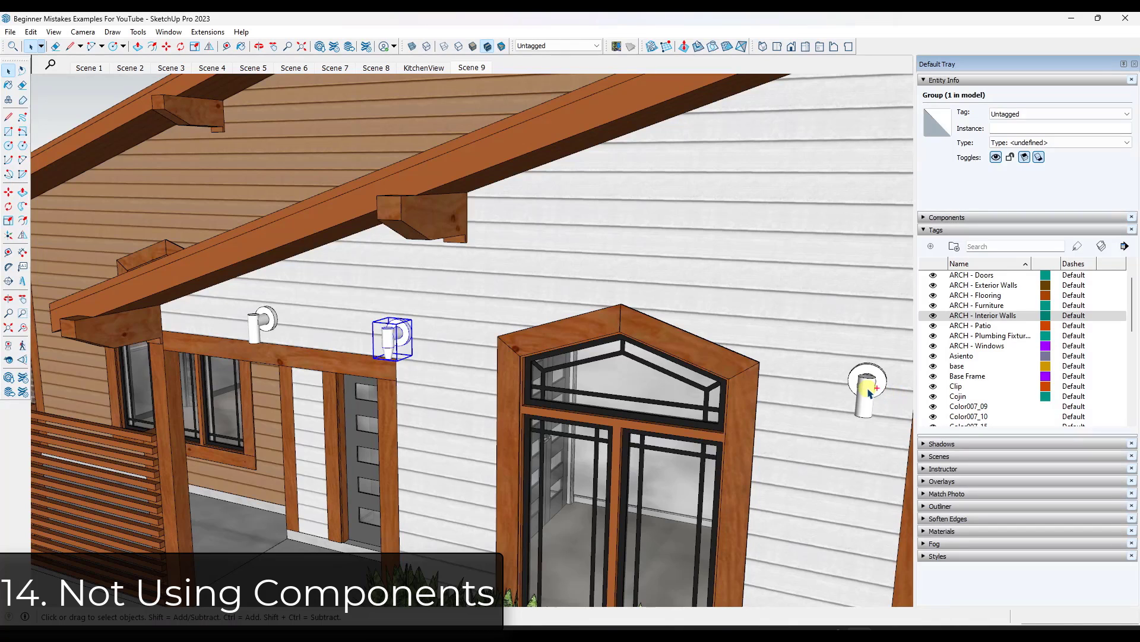
pyautogui.press('Return')
pyautogui.click(438, 339)
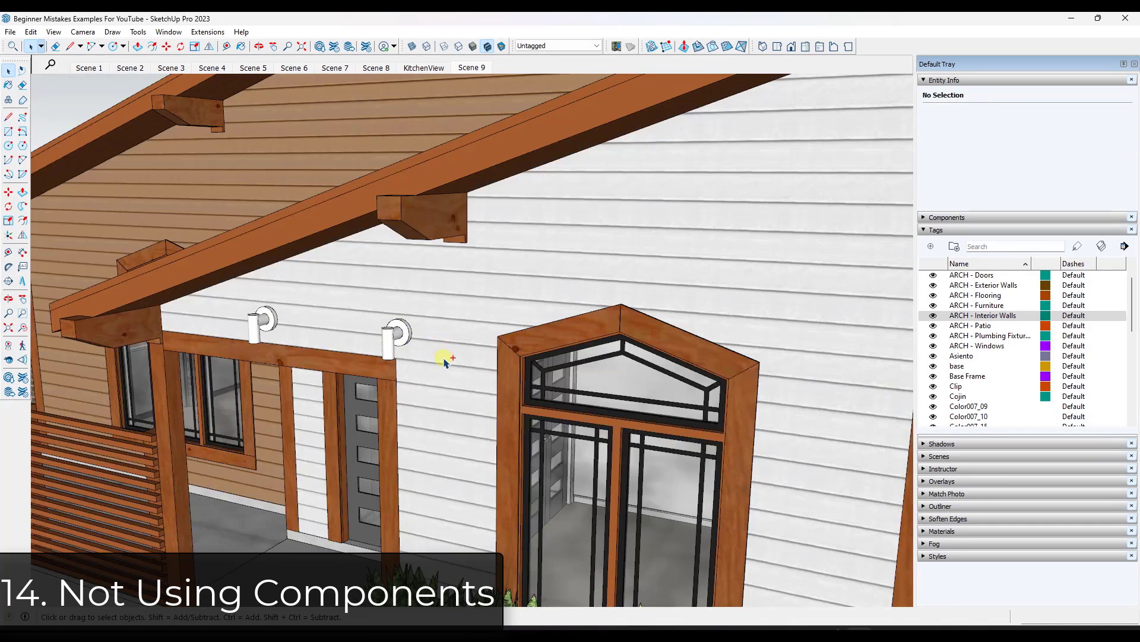
pyautogui.hotkey('ctrl', 'z')
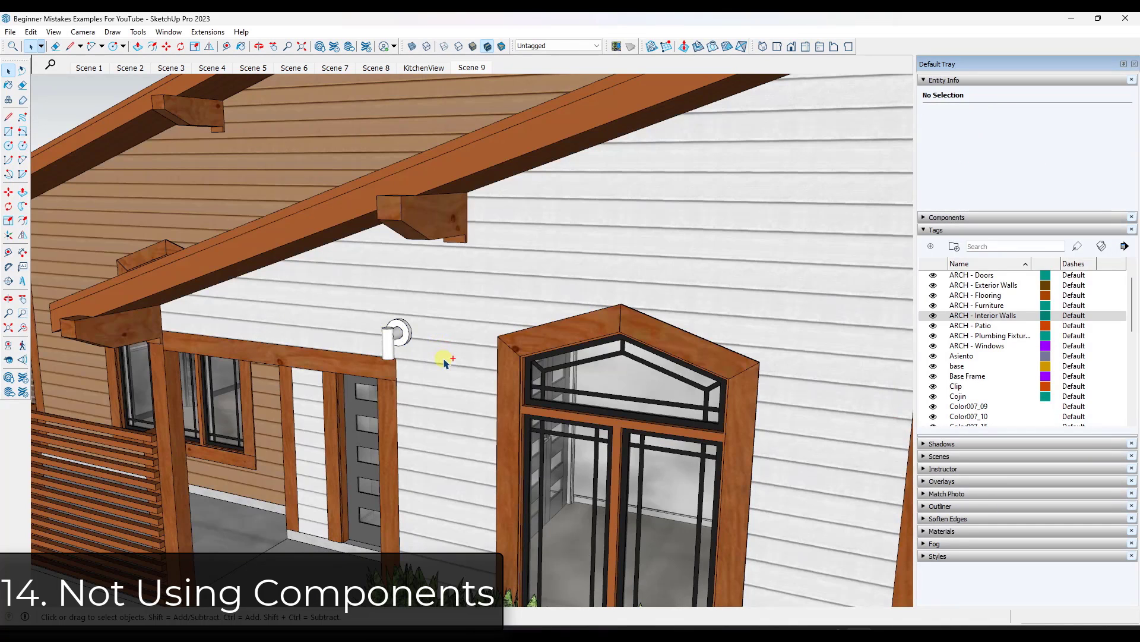
# Select all the loose wall light geometry and start a component definition named Wall Light.
pyautogui.scroll(3, 403, 346)
pyautogui.moveTo(347, 289); pyautogui.dragTo(472, 398)
pyautogui.rightClick(396, 336)
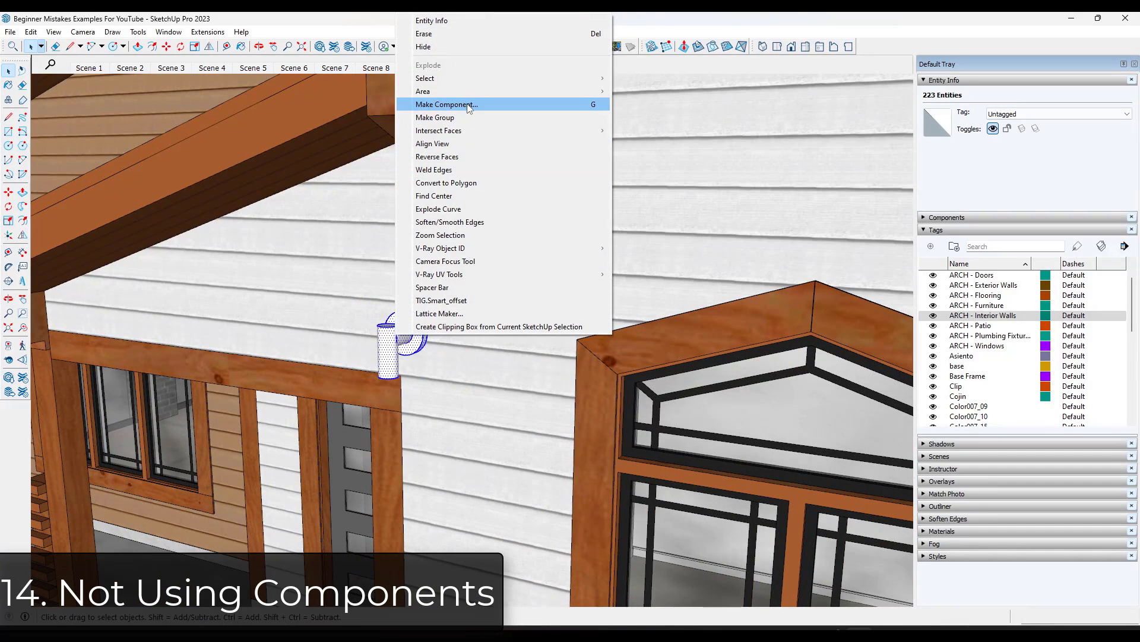
pyautogui.click(446, 105)
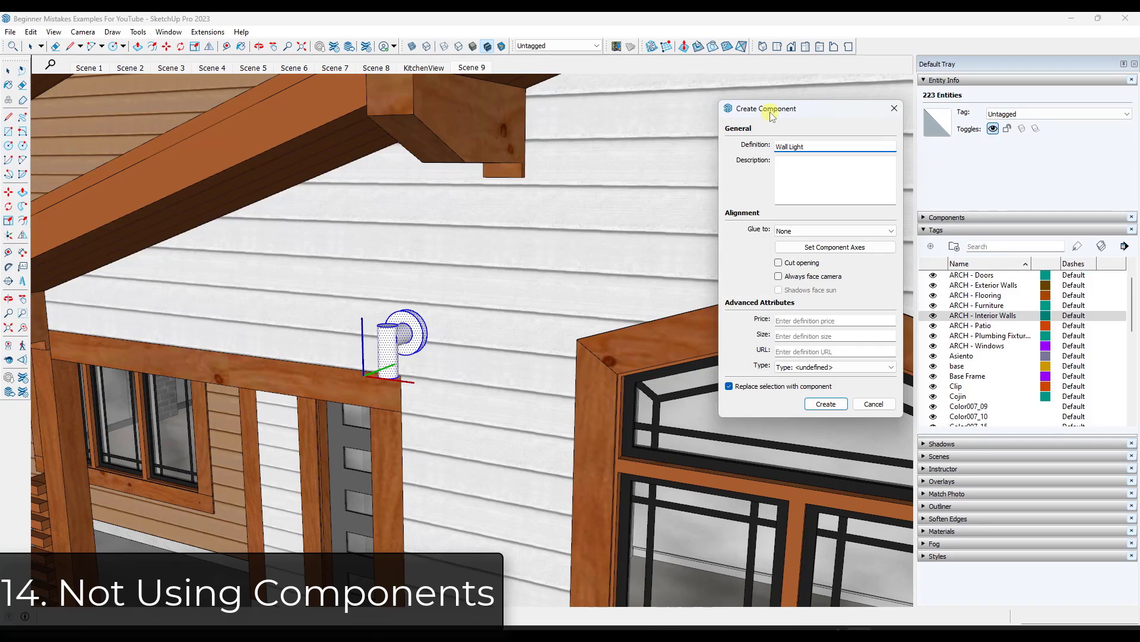
# Use X-ray display to place the component axes at the centre of the light's round wall plate.
pyautogui.click(832, 247)
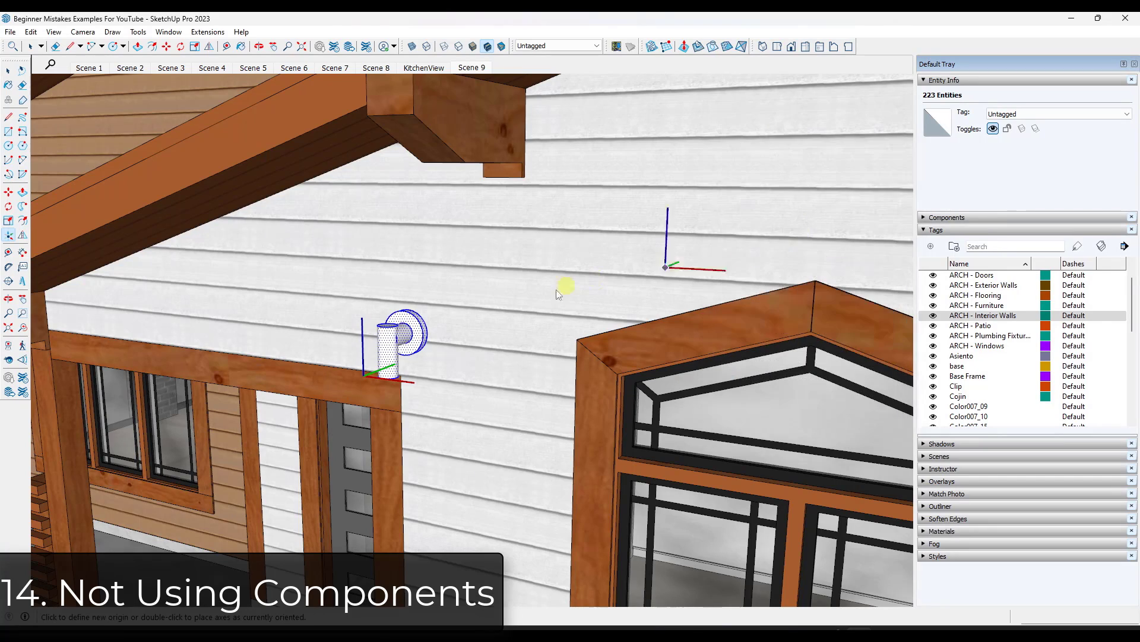
pyautogui.scroll(3, 419, 321)
pyautogui.scroll(4, 420, 321)
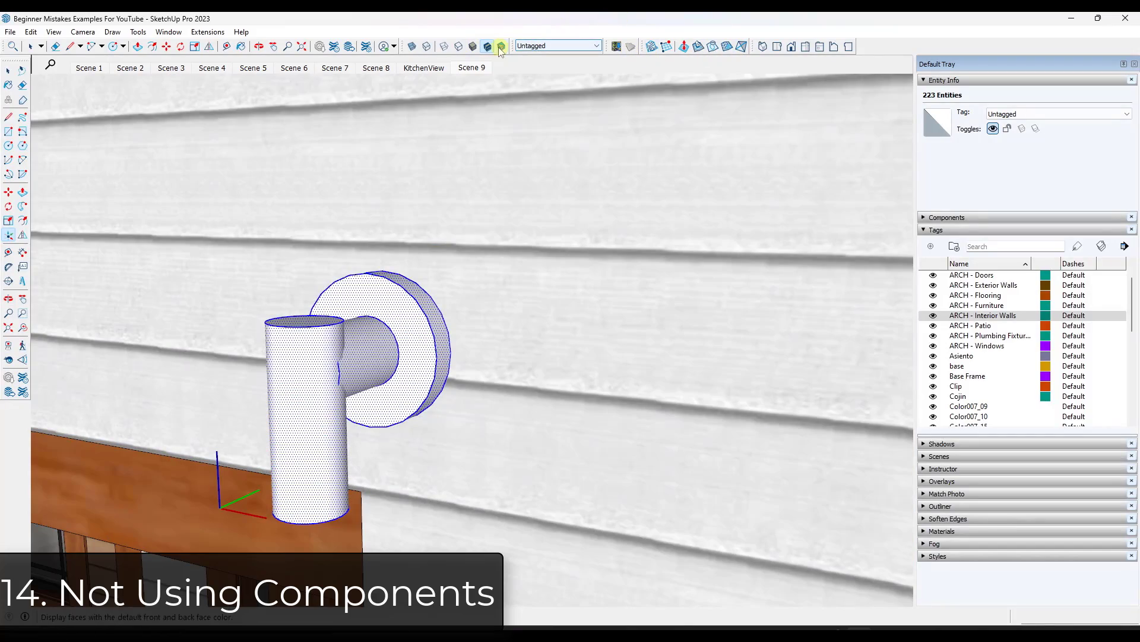
pyautogui.click(418, 49)
pyautogui.moveTo(402, 265); pyautogui.dragTo(352, 352, button='middle')
pyautogui.press('g')
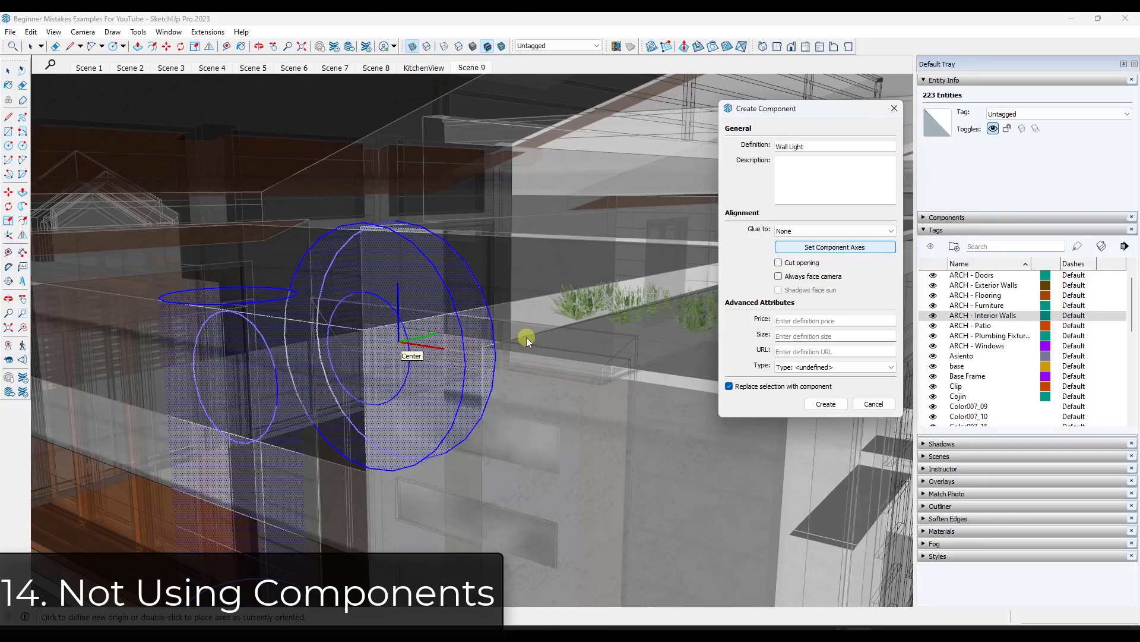
# Create the Wall Light component in place of the selected geometry and turn off X-ray display.
pyautogui.click(826, 405)
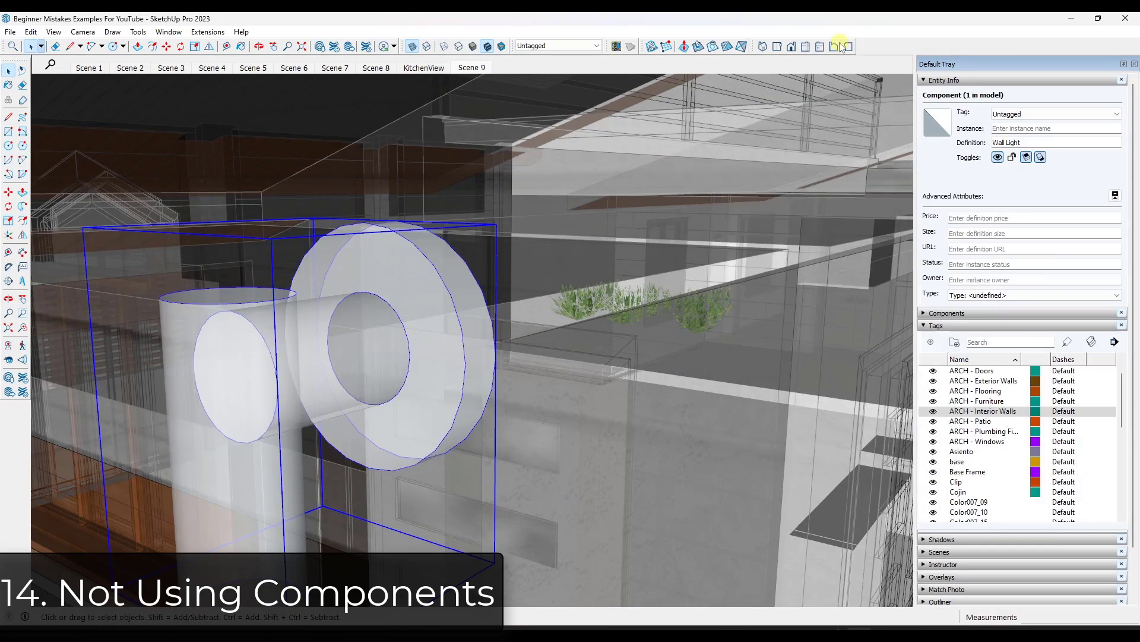
pyautogui.click(412, 47)
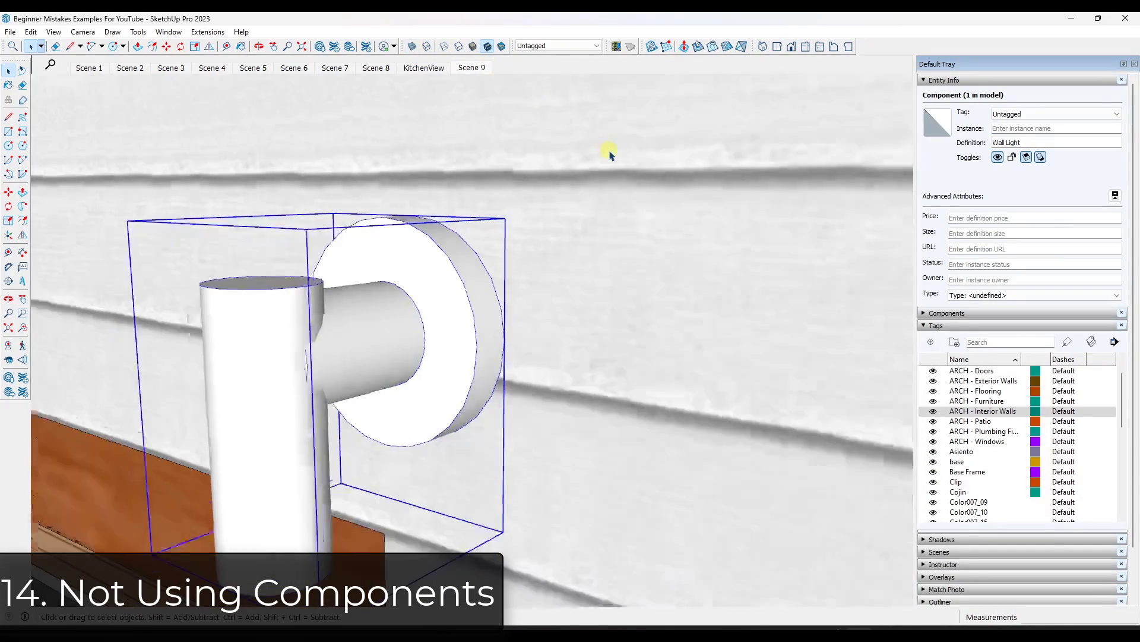
pyautogui.scroll(-3, 588, 179)
pyautogui.scroll(-3, 544, 226)
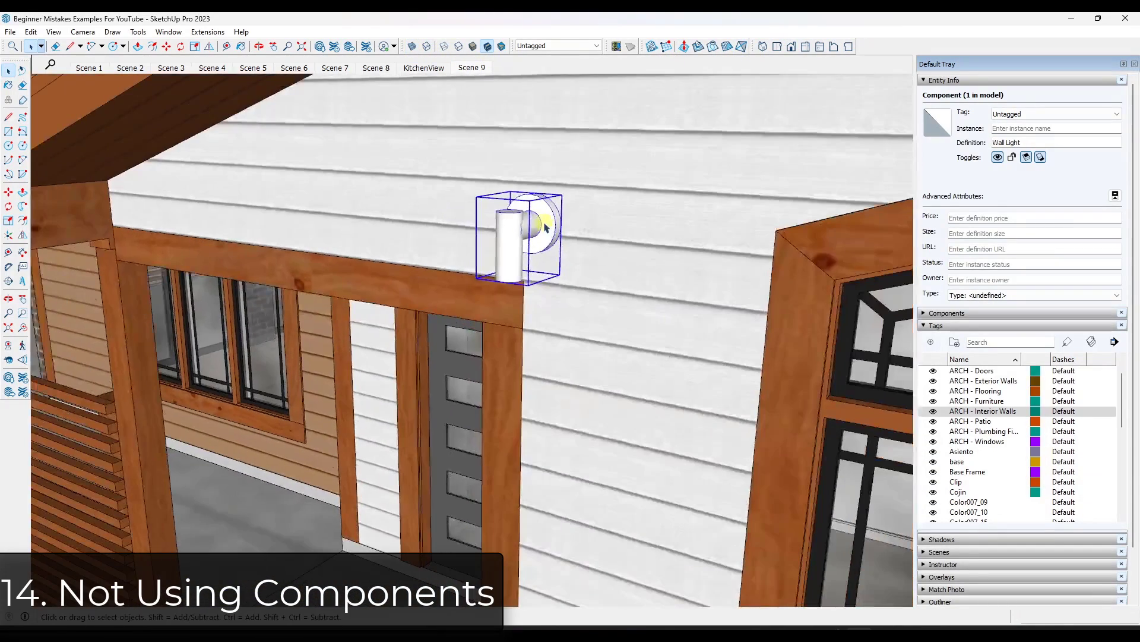
# Place copies of the Wall Light component along the white siding wall with the Move tool.
pyautogui.press('m')
pyautogui.press('ctrl')
pyautogui.click(544, 226)
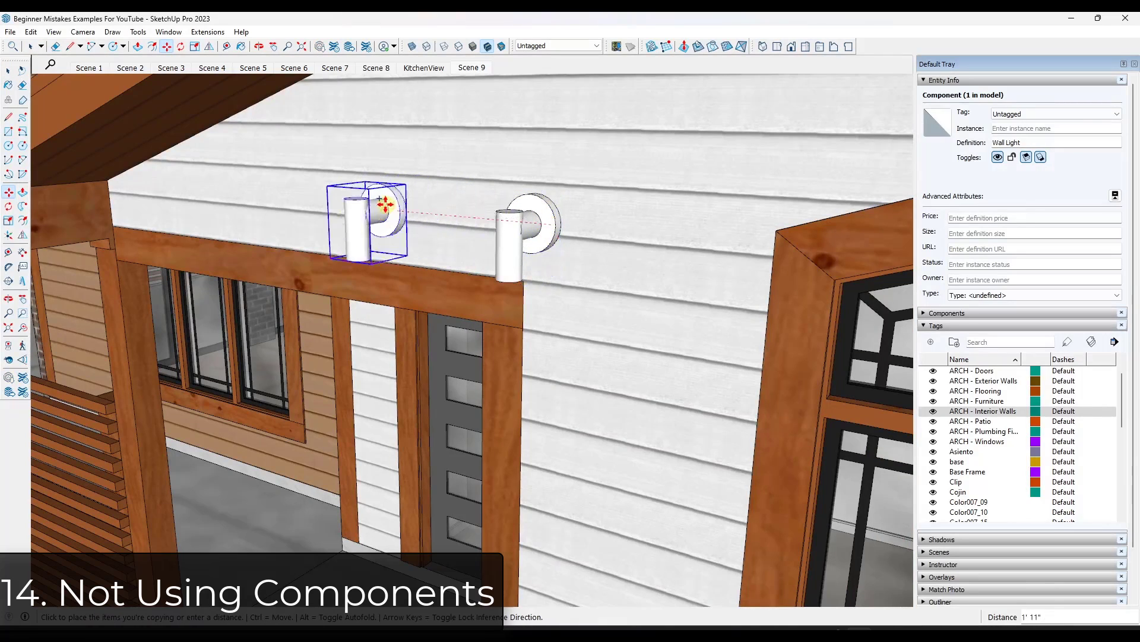
pyautogui.click(232, 196)
pyautogui.scroll(-3, 469, 196)
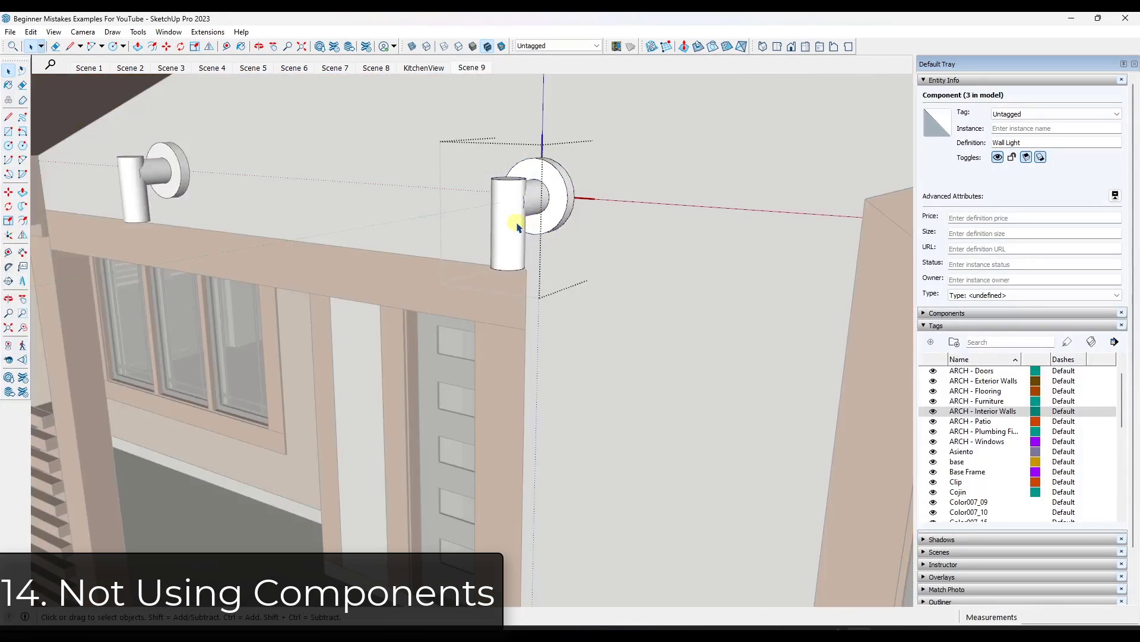
# Inside the Wall Light component, copy the bottom edge of the vertical cylinder straight up to partway along its height.
pyautogui.press('space')
pyautogui.moveTo(462, 240); pyautogui.dragTo(570, 300)
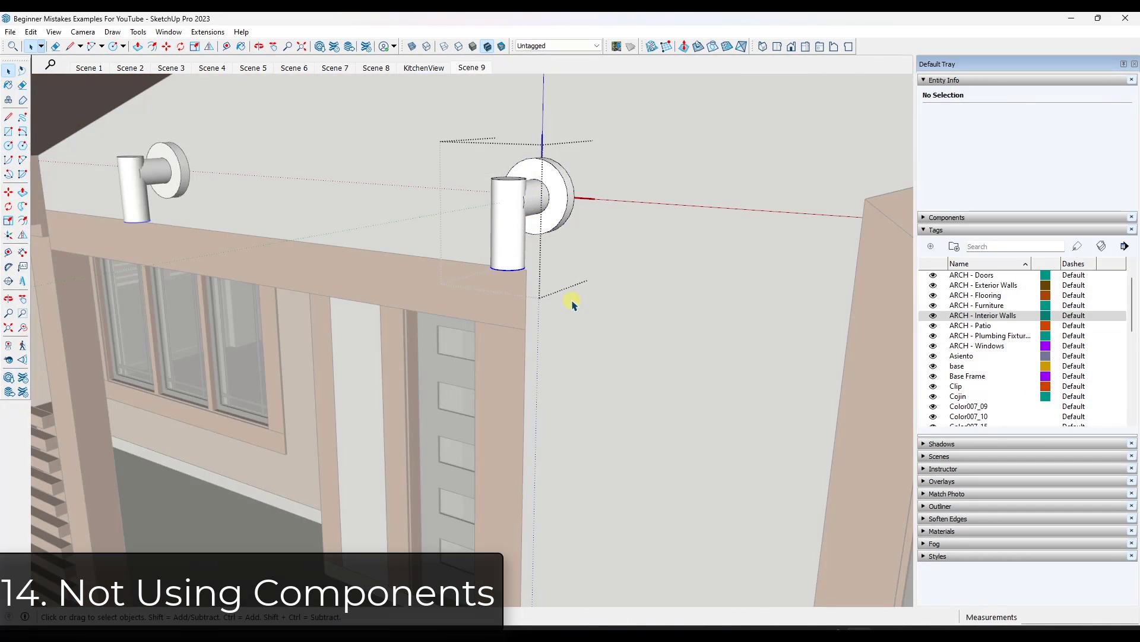
pyautogui.press('m')
pyautogui.press('ctrl')
pyautogui.click(522, 268)
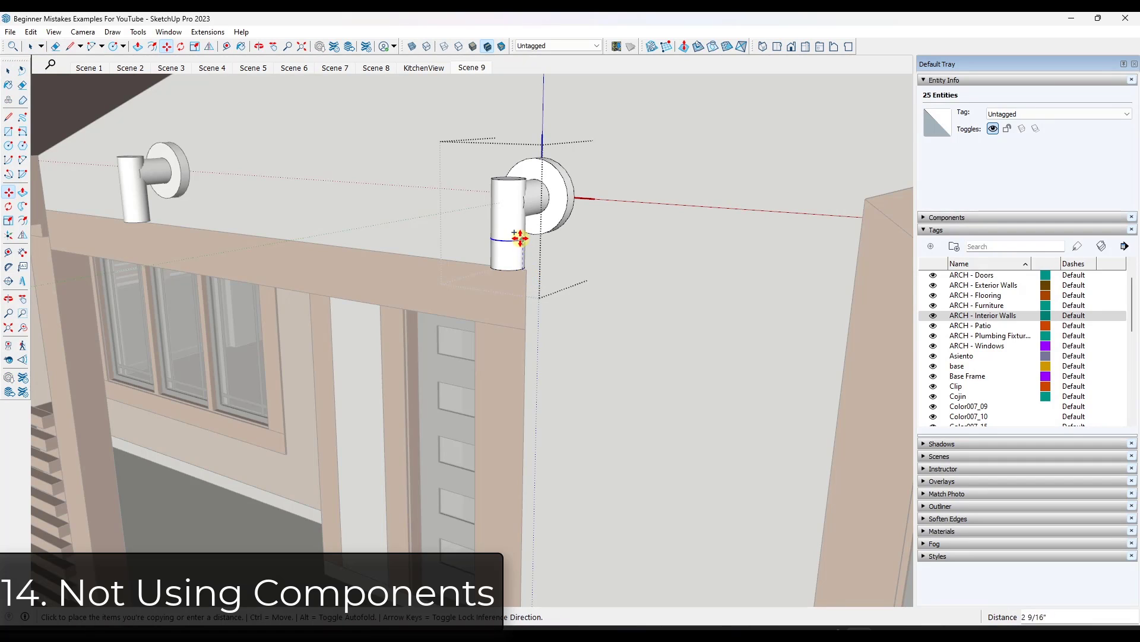
pyautogui.press('space')
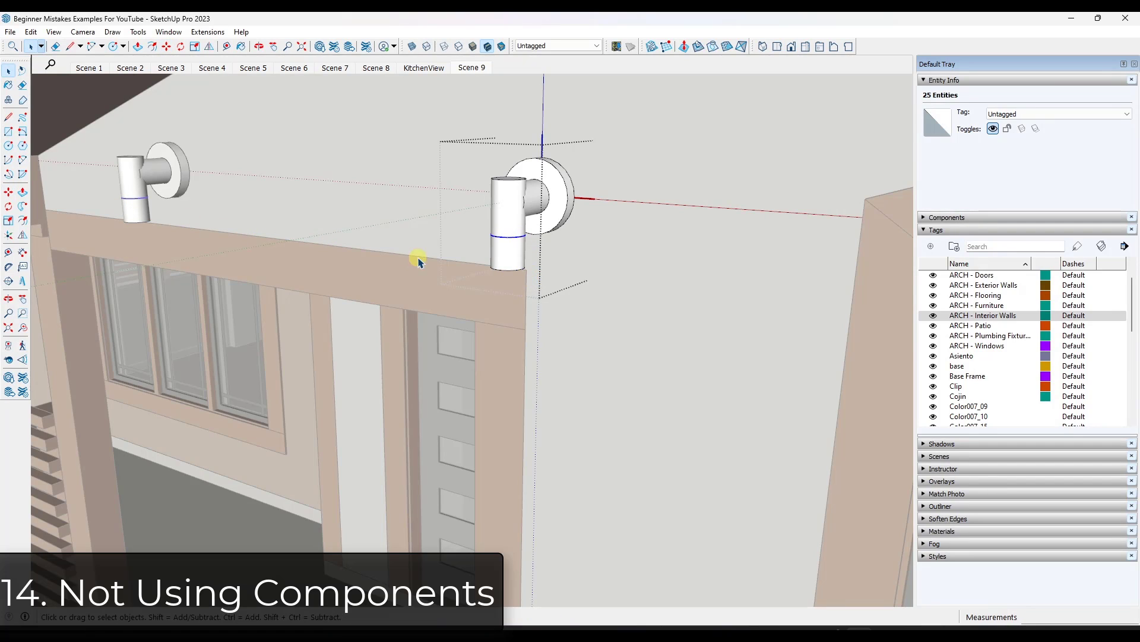
# Scale the cylinder's bottom edge inward about its centre so the lower part of the light tapers to a narrow tip.
pyautogui.moveTo(453, 246); pyautogui.dragTo(572, 289)
pyautogui.press('s')
pyautogui.click(517, 272)
pyautogui.press('ctrl')
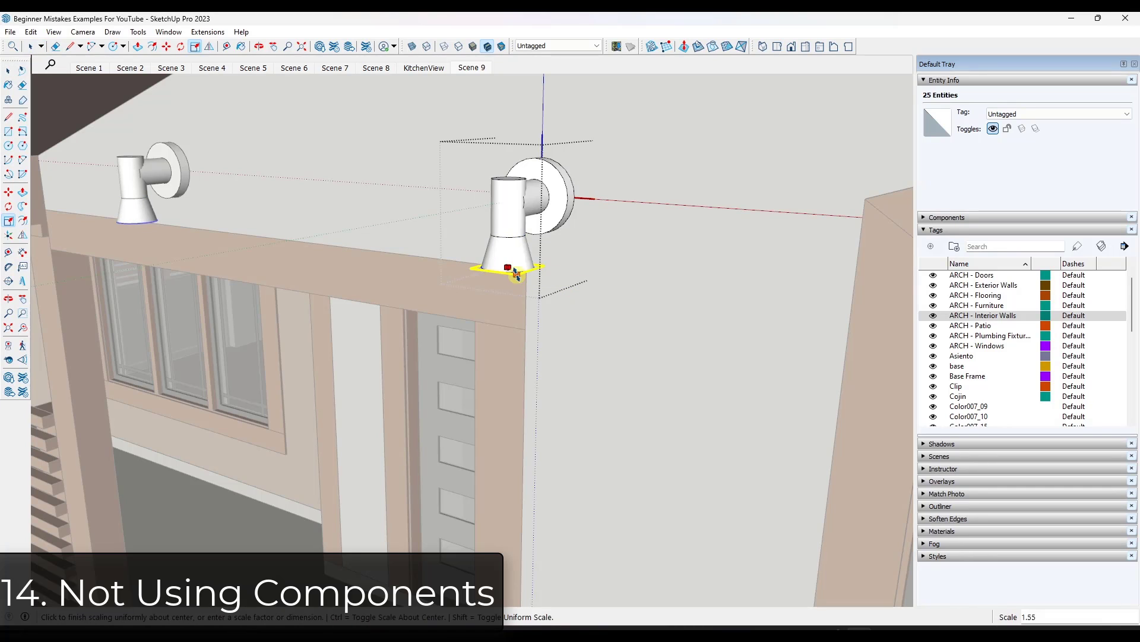
pyautogui.click(509, 269)
# Move the tapered tip up about 1 11/16" to shorten the taper, and leave the component.
pyautogui.press('m')
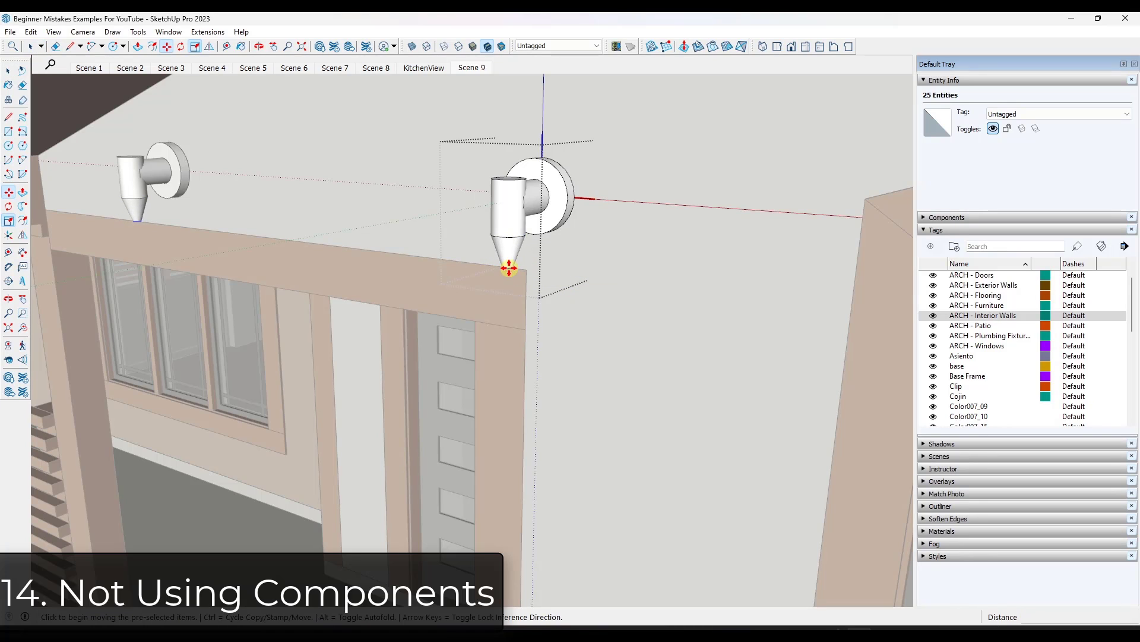
pyautogui.click(509, 268)
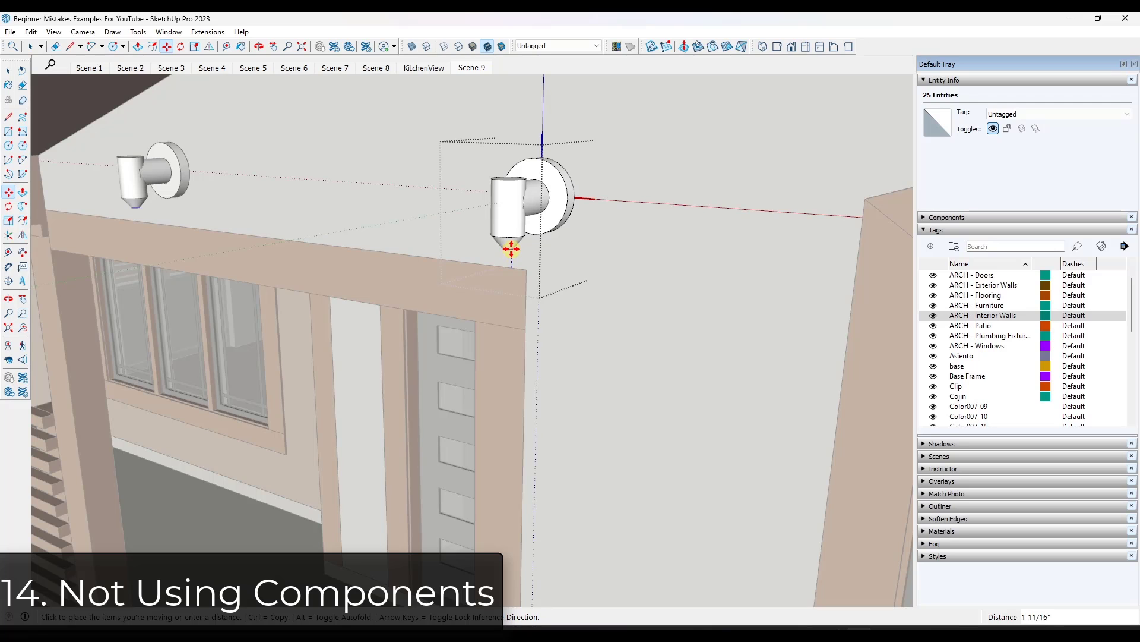
pyautogui.click(511, 247)
pyautogui.press('space')
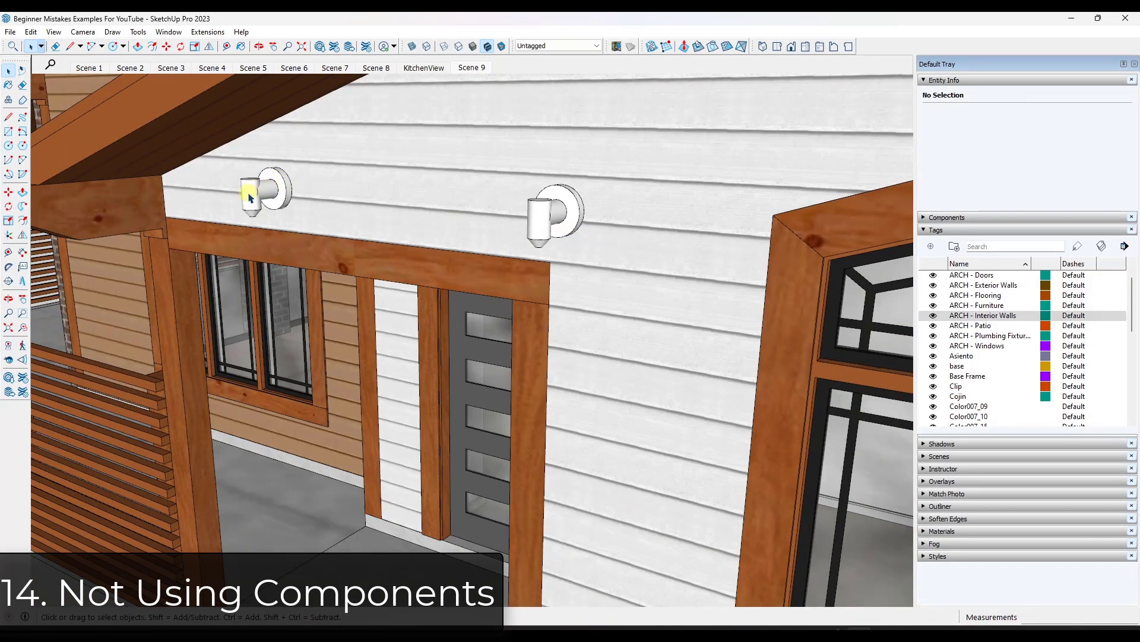
# Paint all the geometry inside the Wall Light component with the dark gray Color M06, and leave the component.
pyautogui.scroll(-5, 332, 202)
pyautogui.scroll(6, 693, 222)
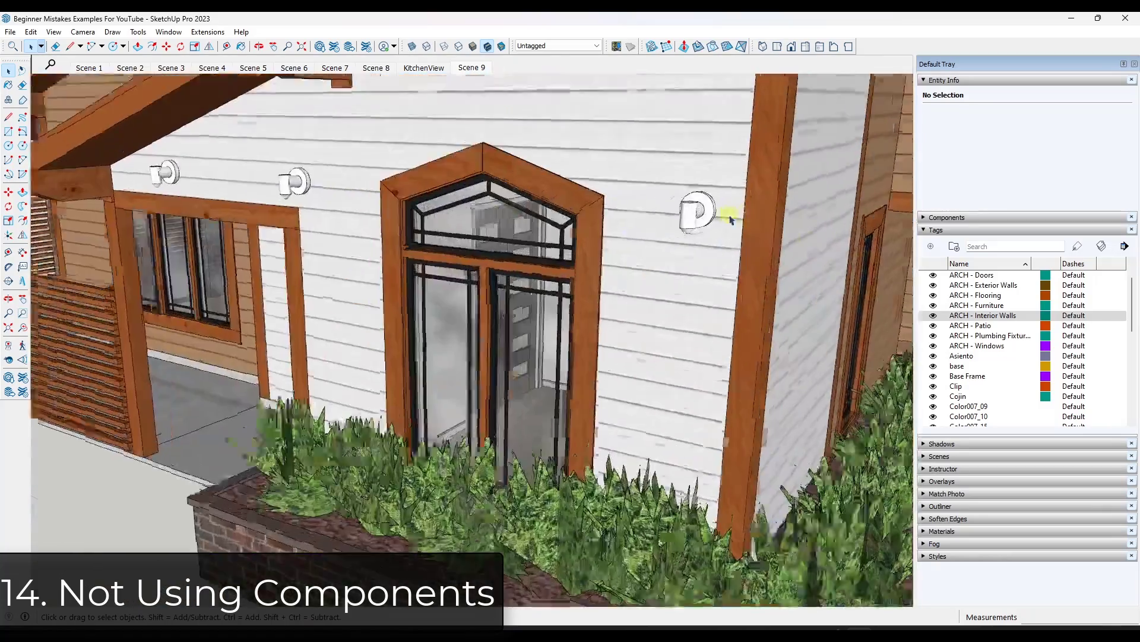
pyautogui.scroll(-6, 713, 205)
pyautogui.scroll(5, 226, 173)
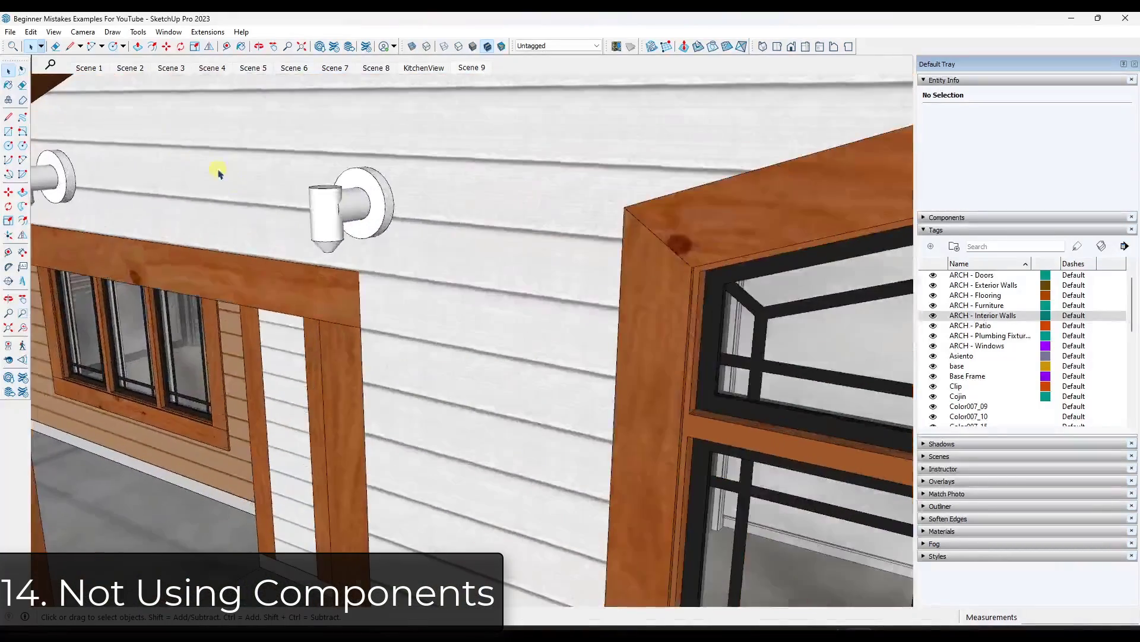
pyautogui.doubleClick(339, 202)
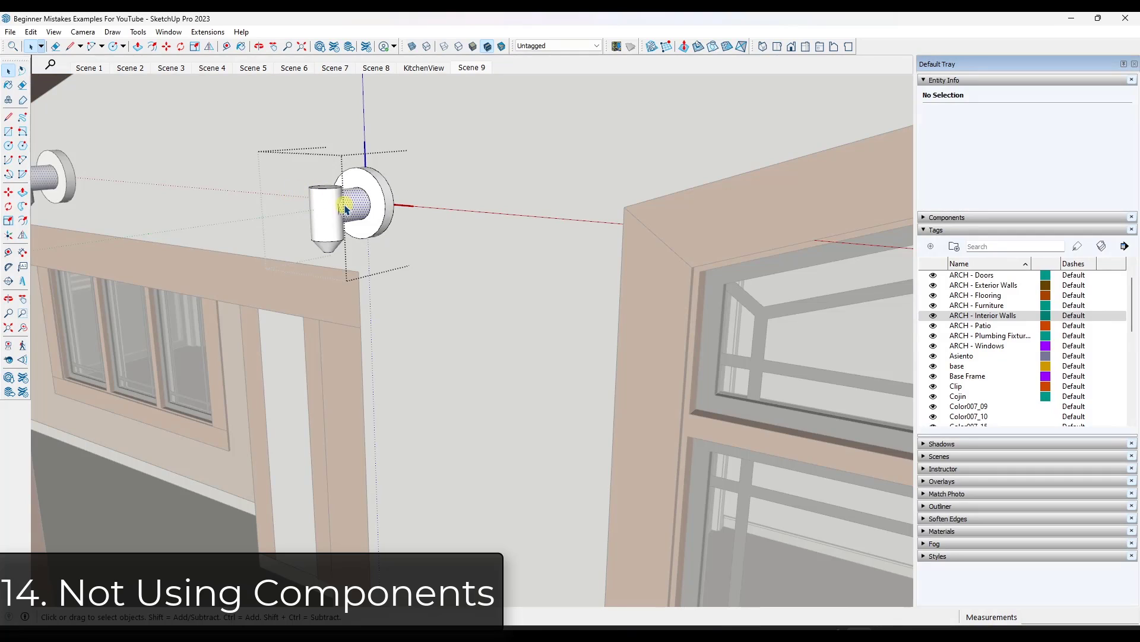
pyautogui.hotkey('ctrl', 'a')
pyautogui.click(926, 231)
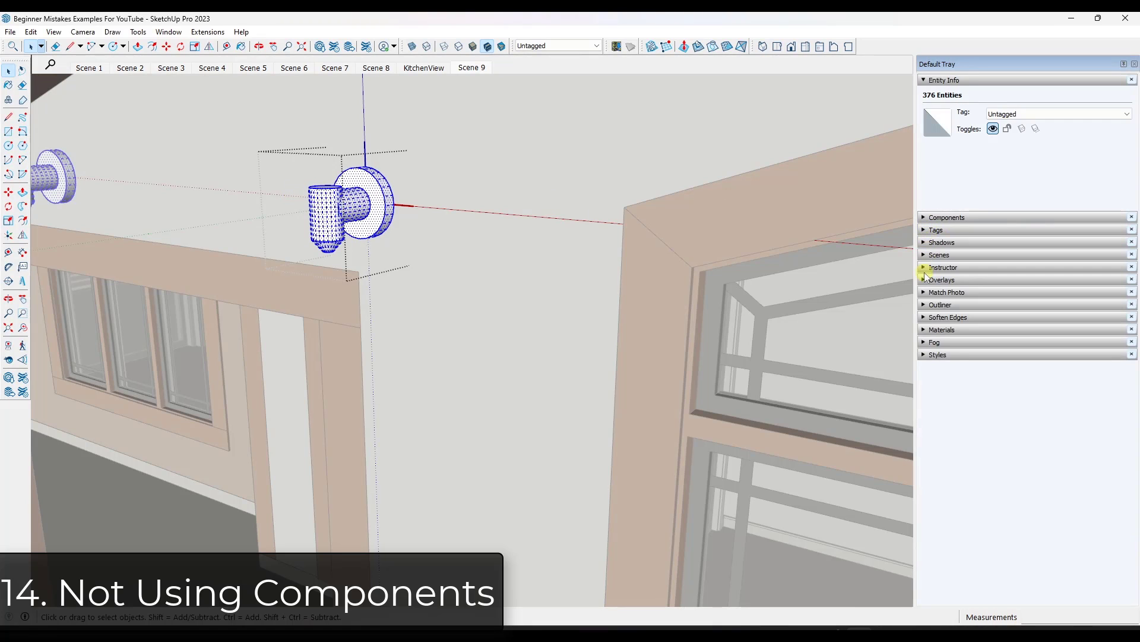
pyautogui.click(921, 329)
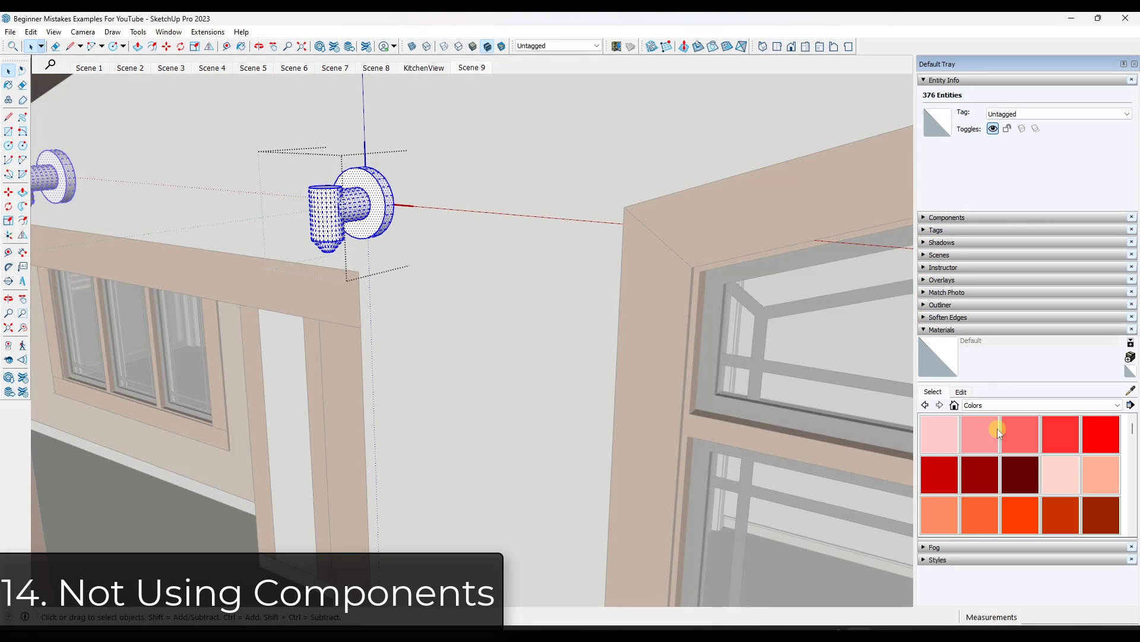
pyautogui.scroll(-15, 1029, 480)
pyautogui.click(1020, 474)
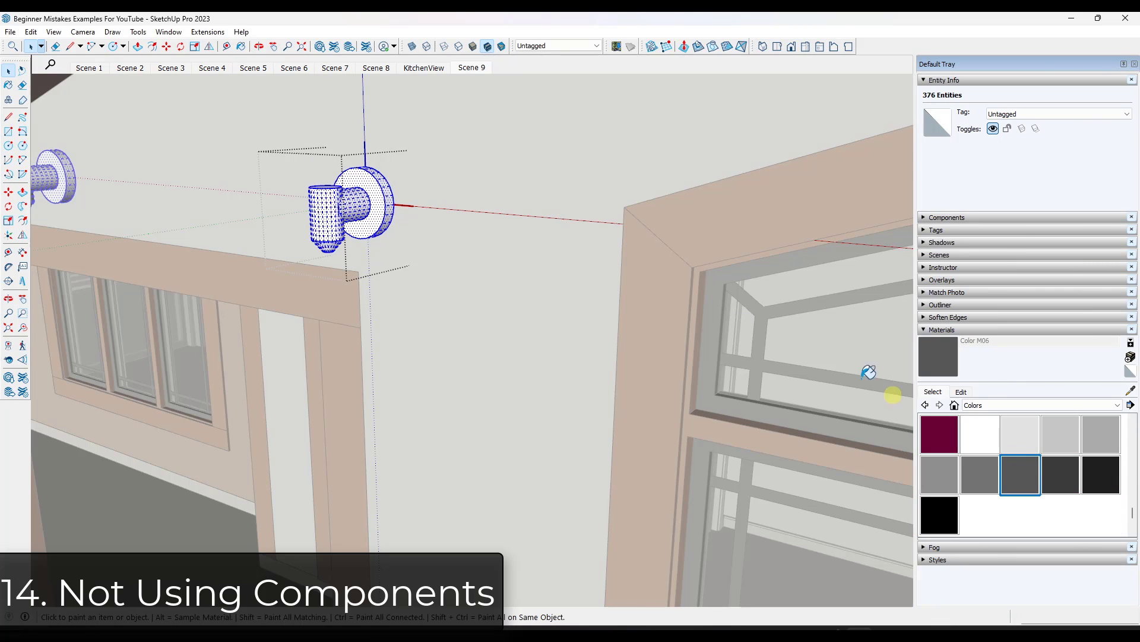
pyautogui.click(389, 196)
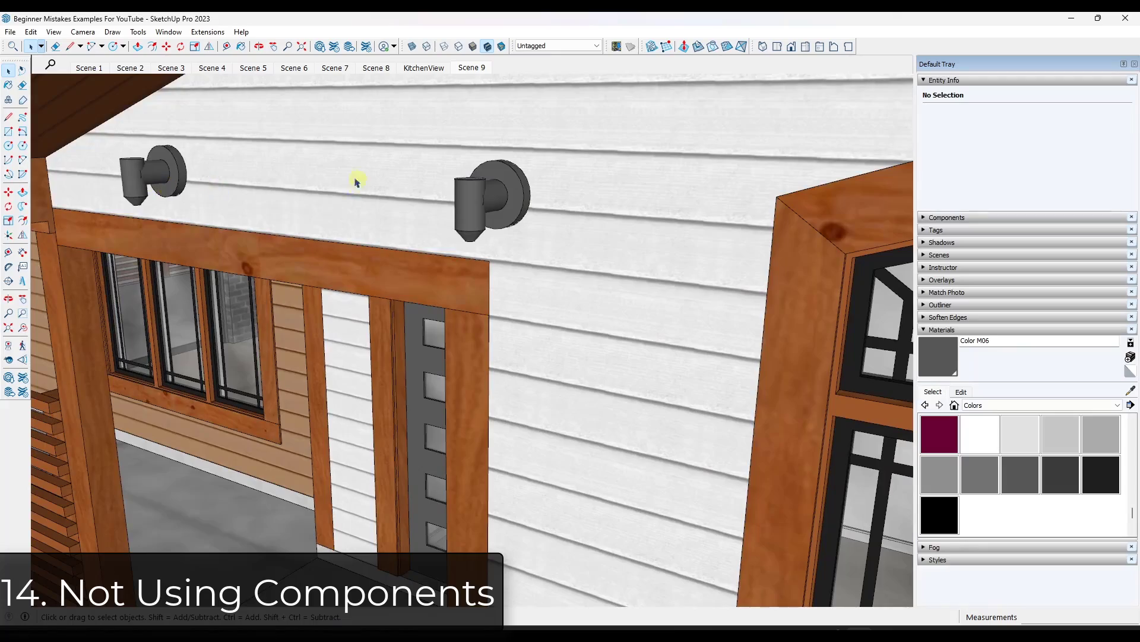
# Delete the plants from the brick planter except the one at the end nearest the garage.
pyautogui.scroll(-5, 357, 182)
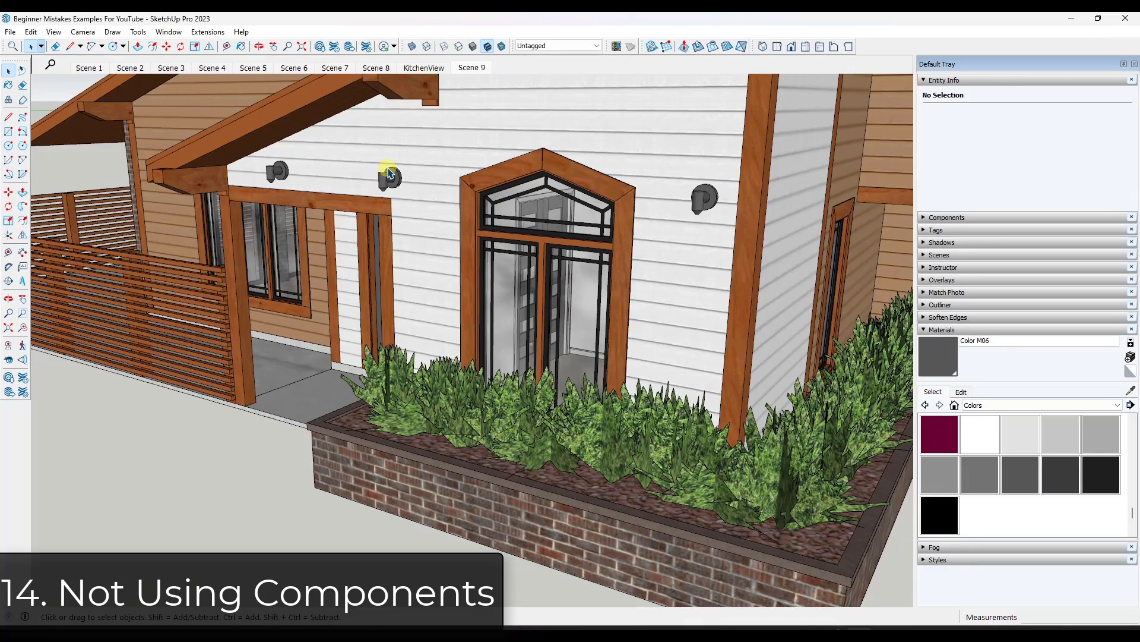
pyautogui.scroll(3, 390, 173)
pyautogui.scroll(2, 392, 173)
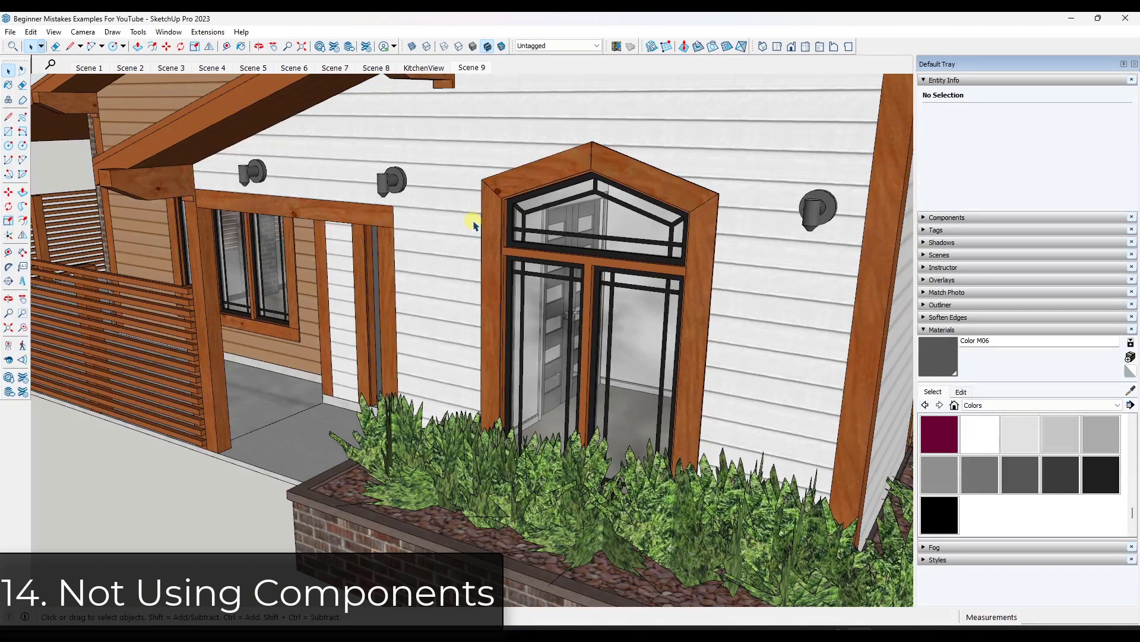
pyautogui.scroll(4, 383, 182)
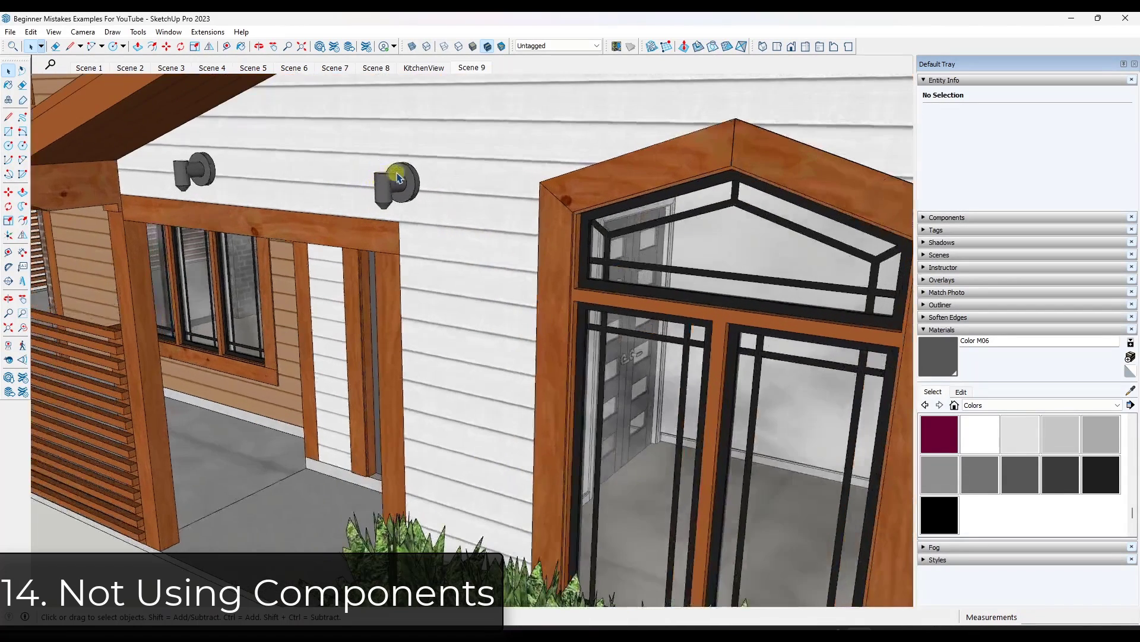
pyautogui.scroll(-8, 423, 208)
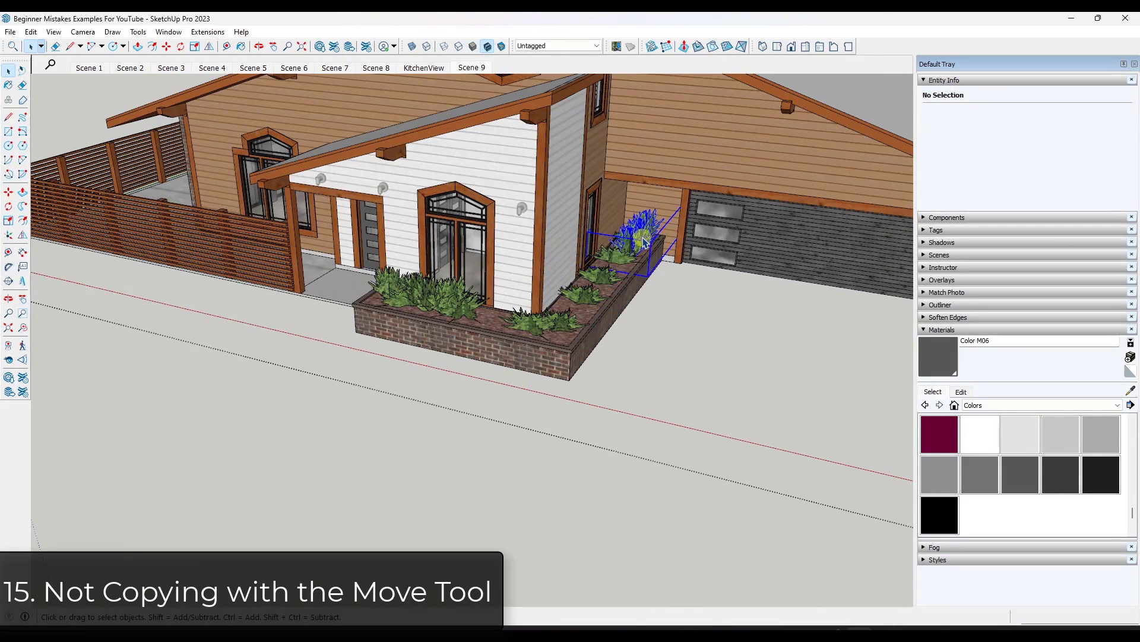
pyautogui.click(630, 255)
pyautogui.press('Delete')
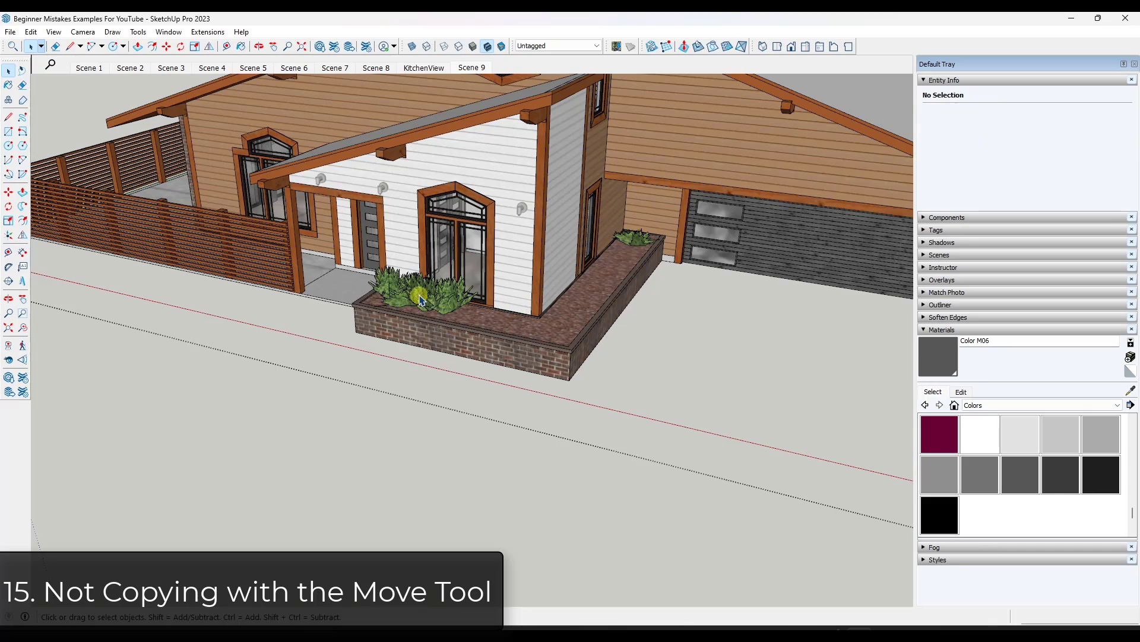
# Copy and paste the remaining plant group to two spots along the planter, and undo both pastes.
pyautogui.scroll(5, 638, 246)
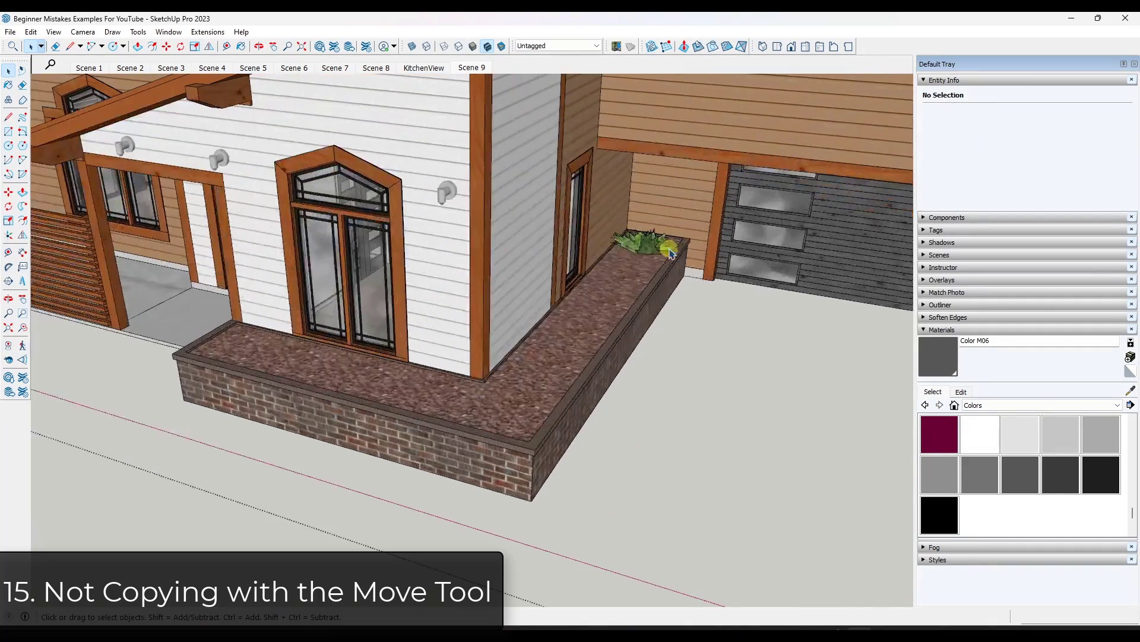
pyautogui.click(668, 255)
pyautogui.moveTo(668, 256); pyautogui.dragTo(670, 267, button='middle')
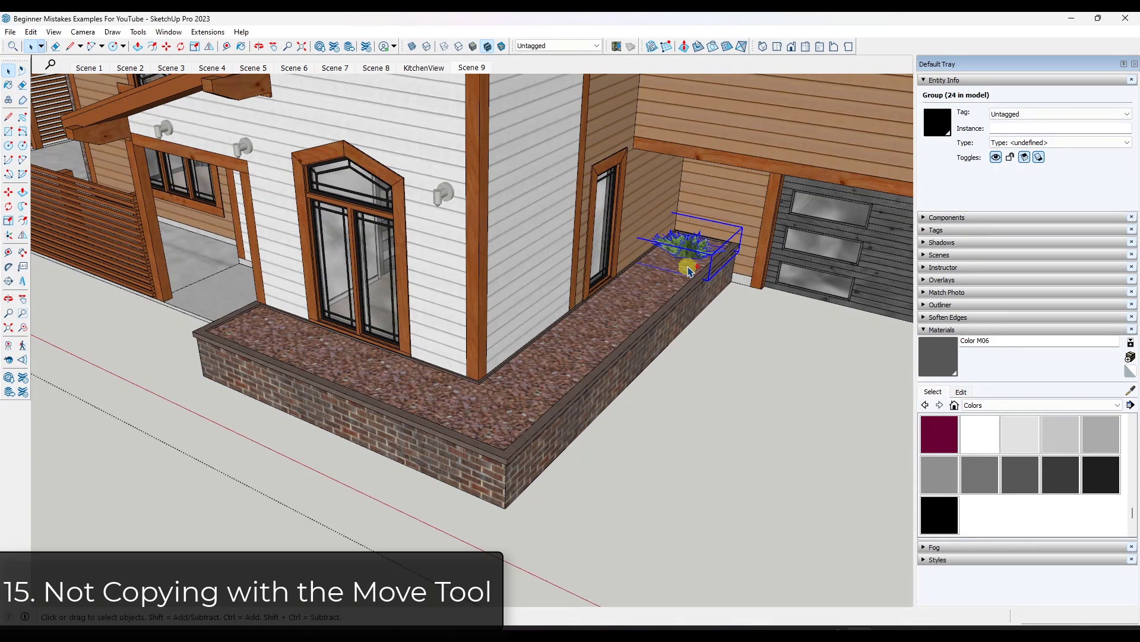
pyautogui.hotkey('ctrl', 'c')
pyautogui.hotkey('ctrl', 'v')
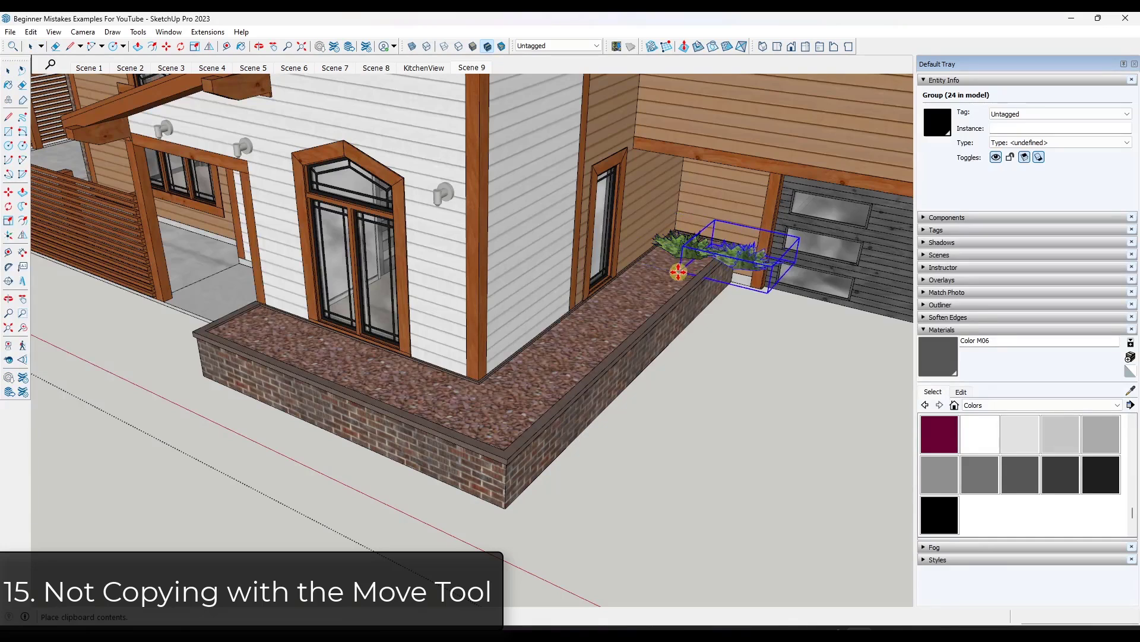
pyautogui.click(559, 315)
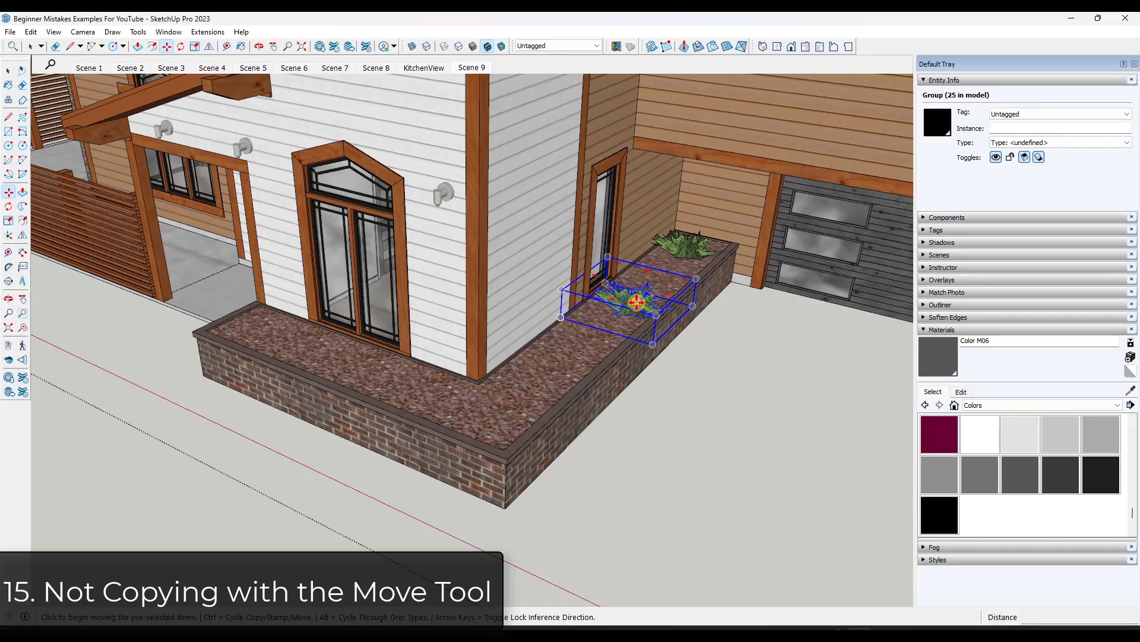
pyautogui.hotkey('ctrl', 'v')
pyautogui.click(465, 382)
pyautogui.moveTo(465, 382); pyautogui.dragTo(633, 330, button='middle')
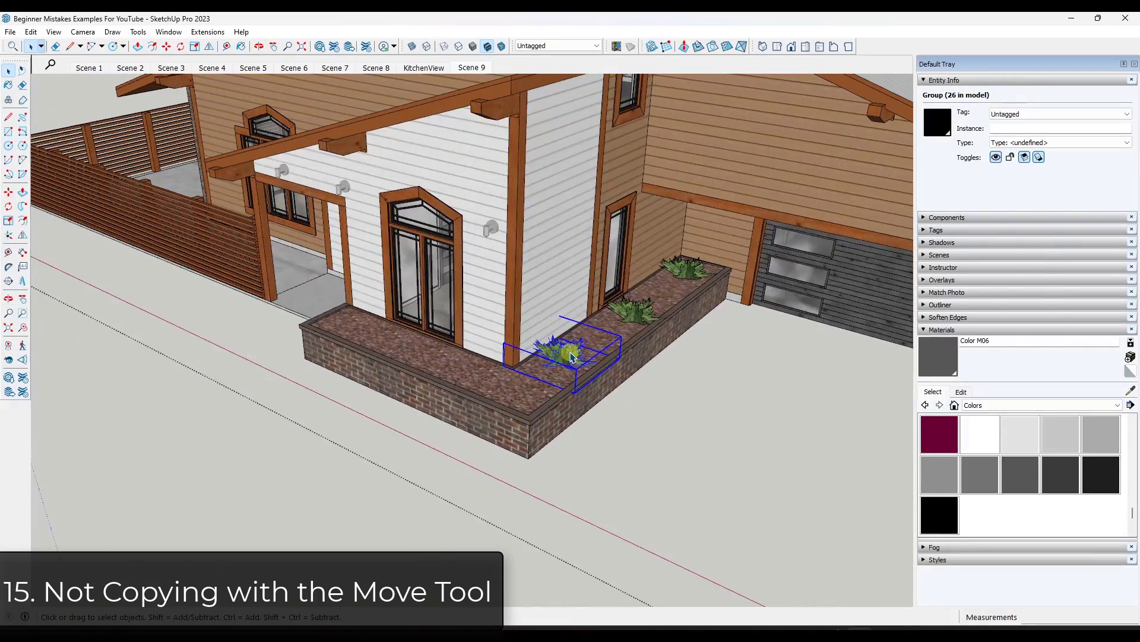
pyautogui.hotkey('ctrl', 'z')
pyautogui.hotkey('ctrl', 'z')
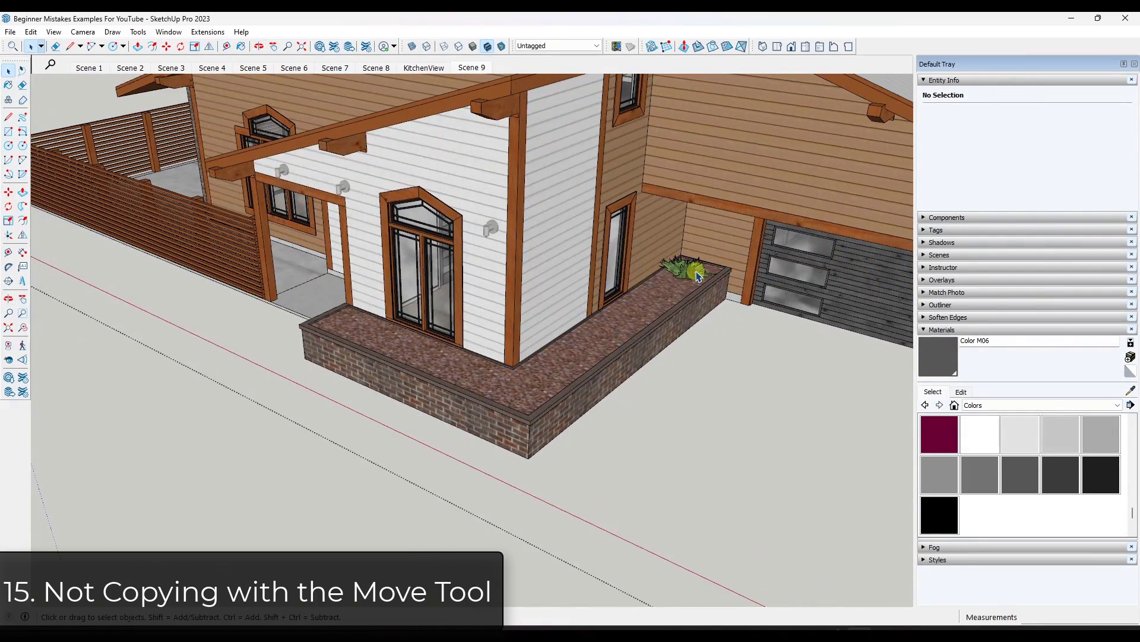
# Copy the remaining plant group about 3' 3" along the planter with the Move tool, using its bounding-box corner as the start point.
pyautogui.click(698, 274)
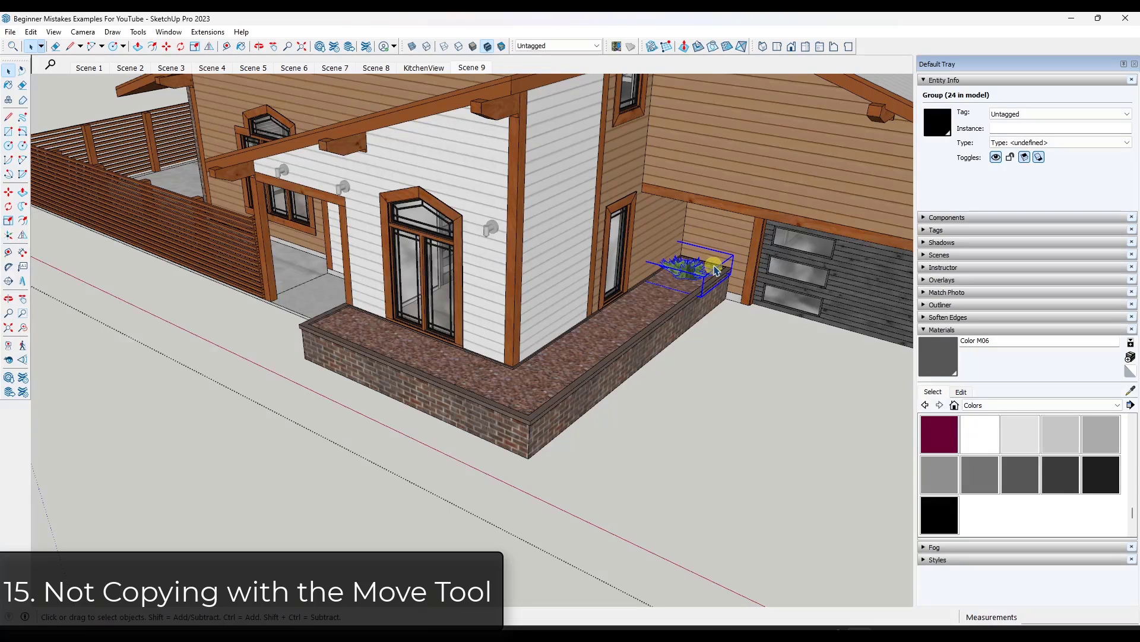
pyautogui.click(12, 196)
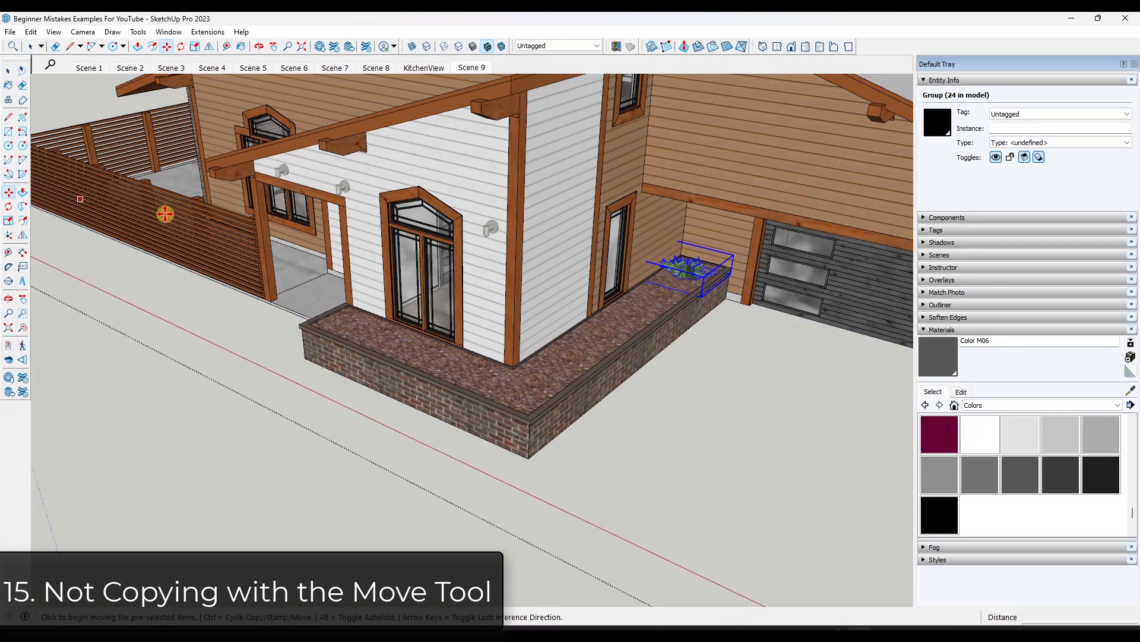
pyautogui.scroll(5, 704, 289)
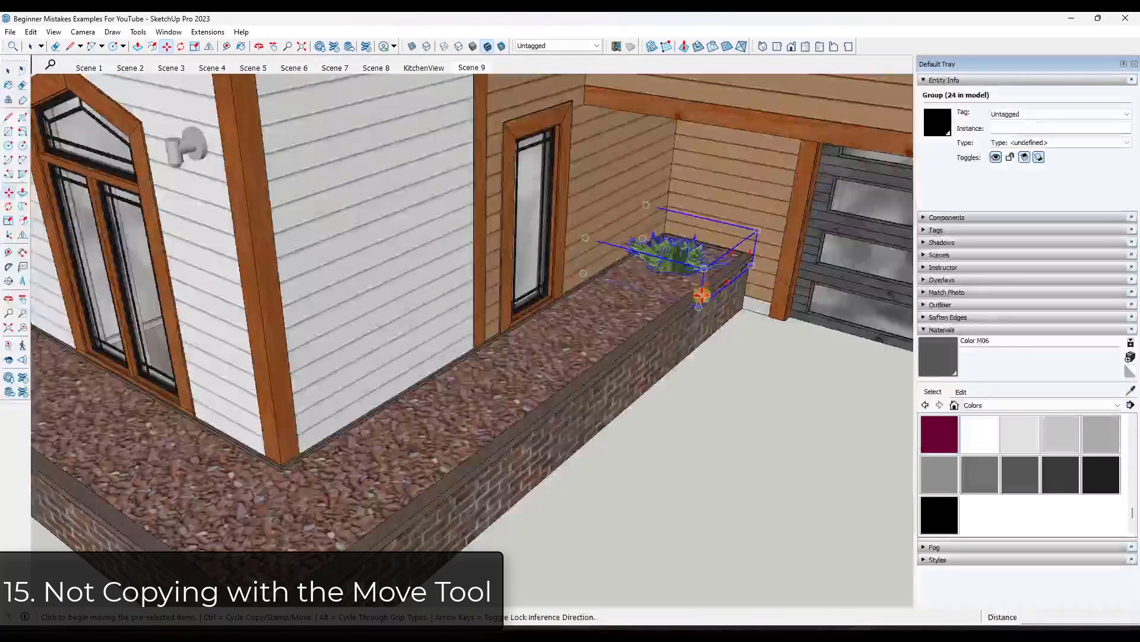
pyautogui.press('ctrl')
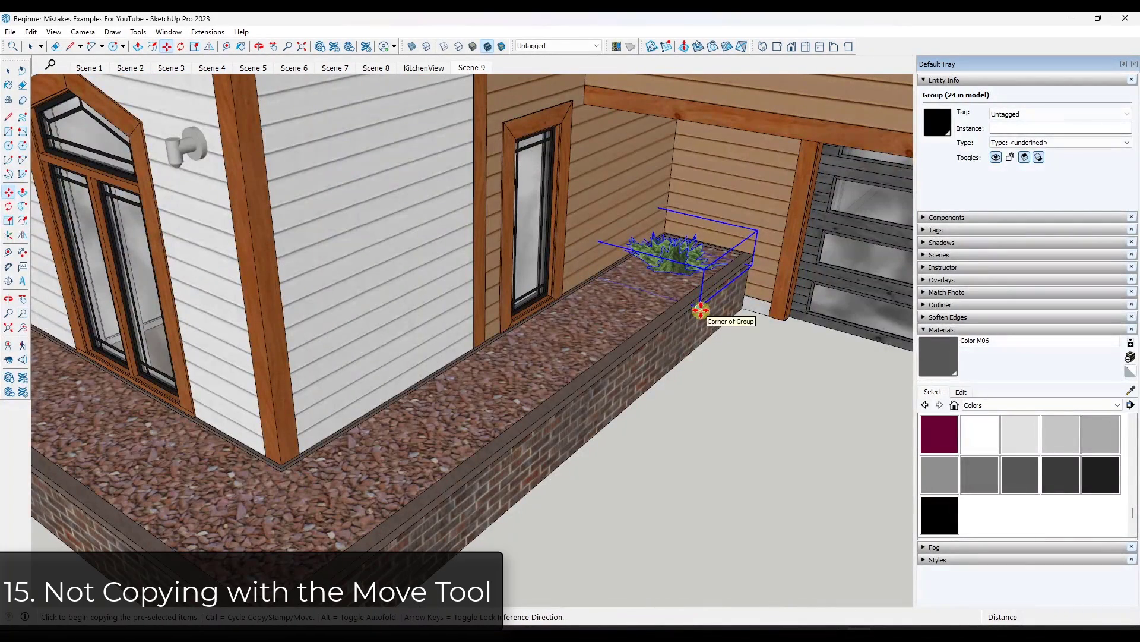
pyautogui.click(701, 309)
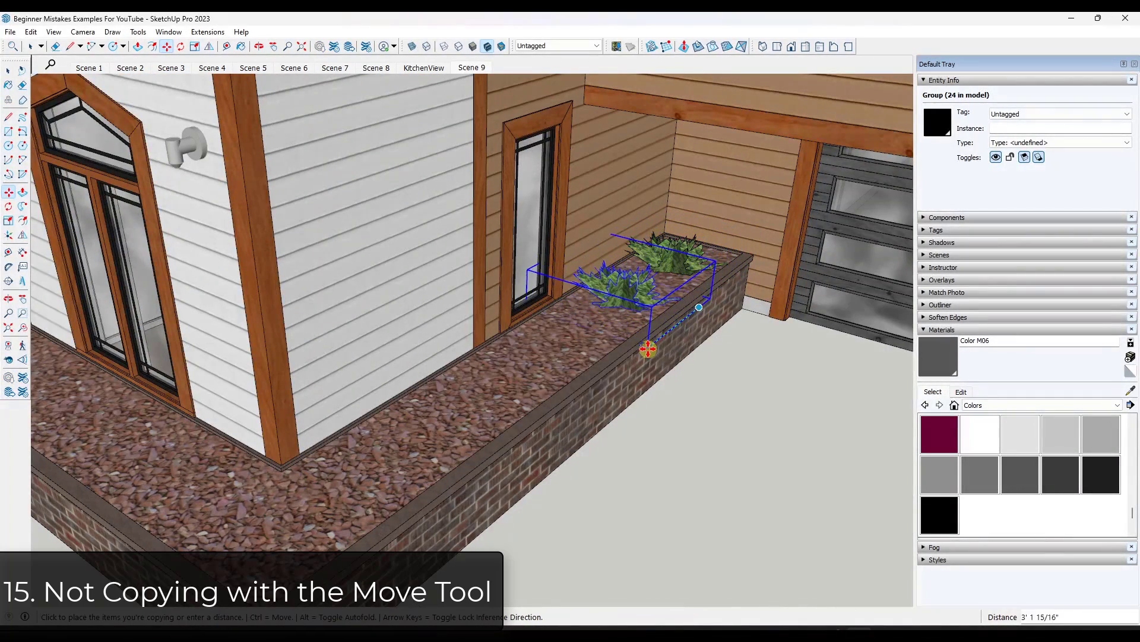
pyautogui.click(648, 350)
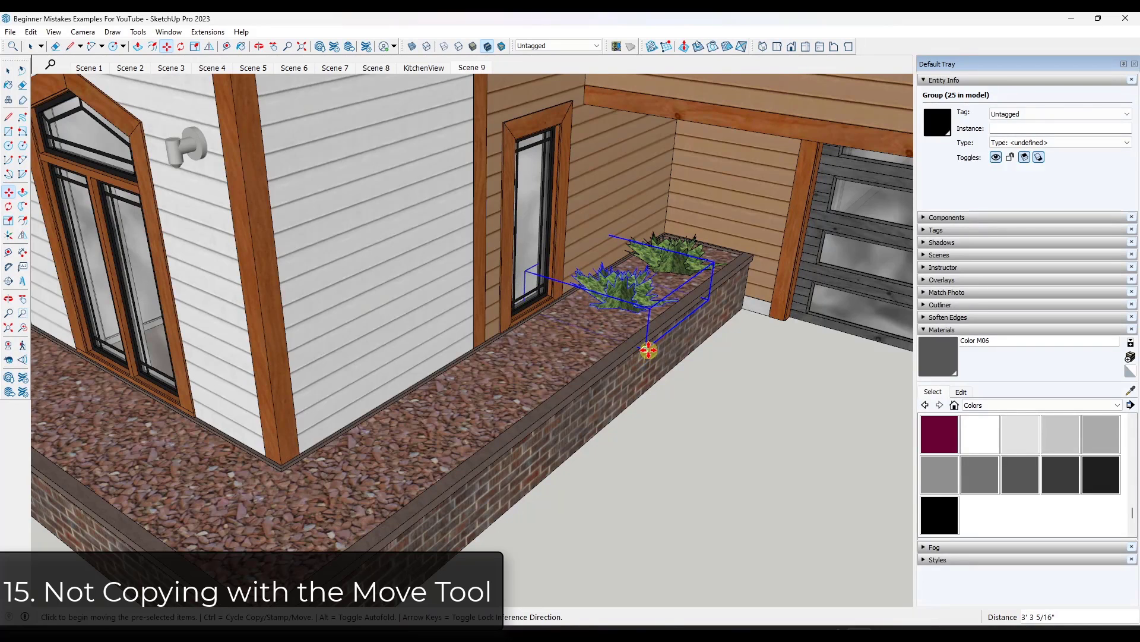
# Copy the plant group successively along the planter toward the house corner with the Move tool, spacing the copies about 3' apart.
pyautogui.click(648, 350)
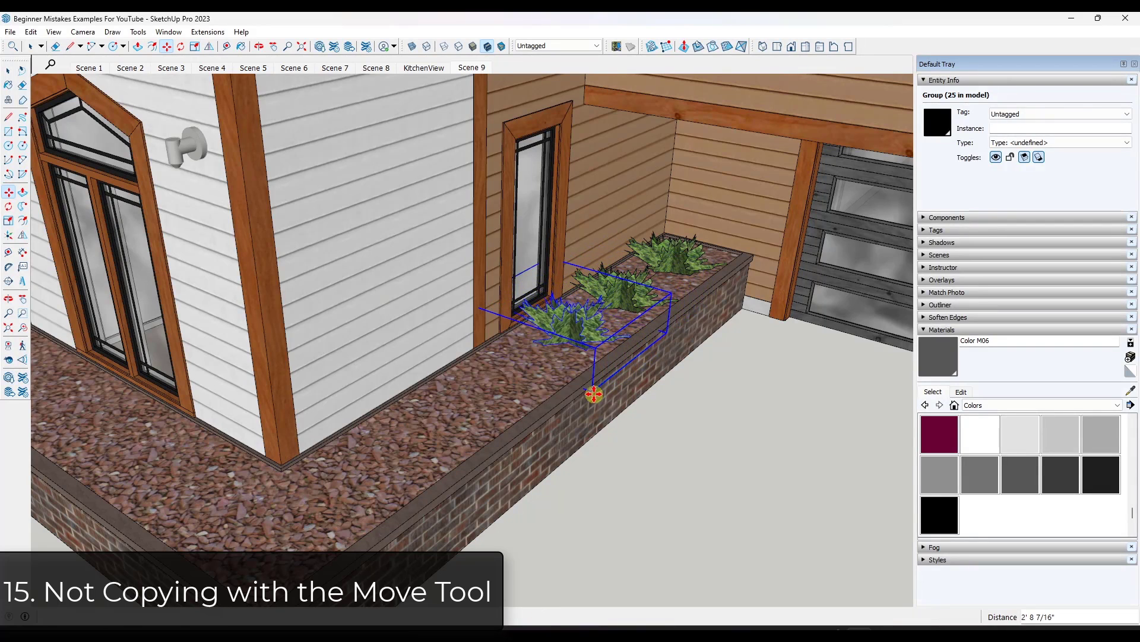
pyautogui.click(594, 394)
pyautogui.click(593, 394)
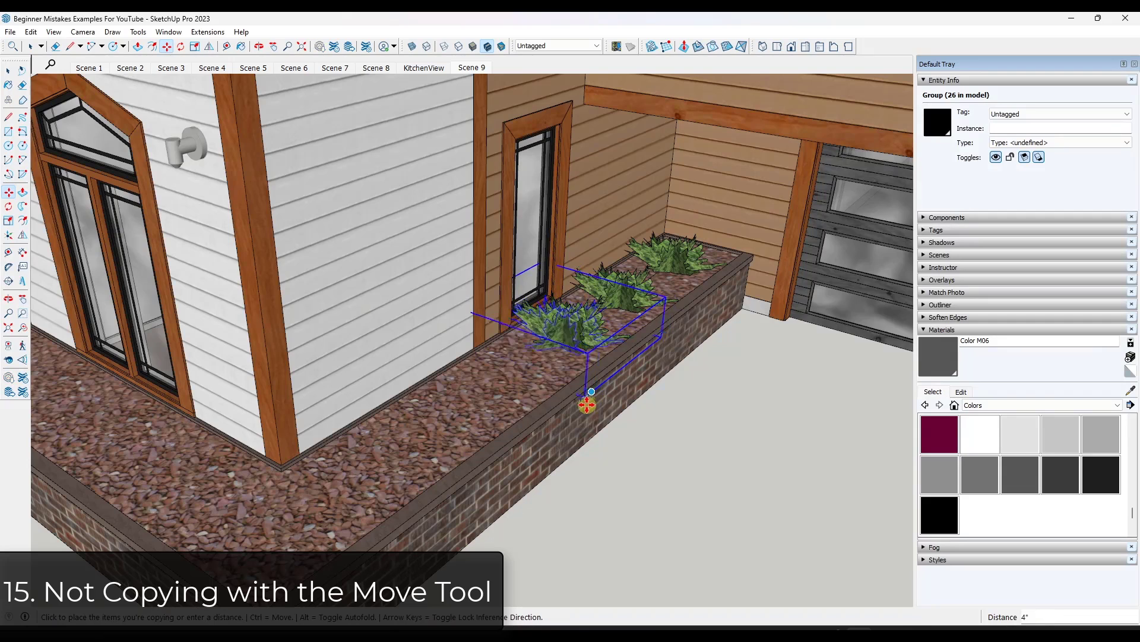
pyautogui.click(521, 449)
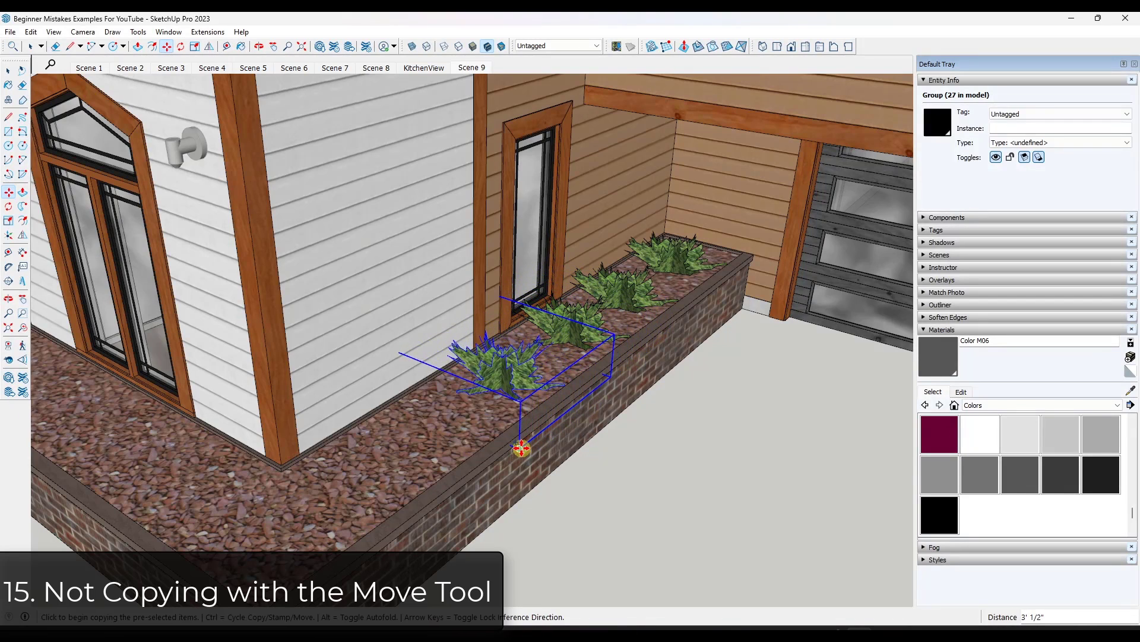
pyautogui.click(521, 449)
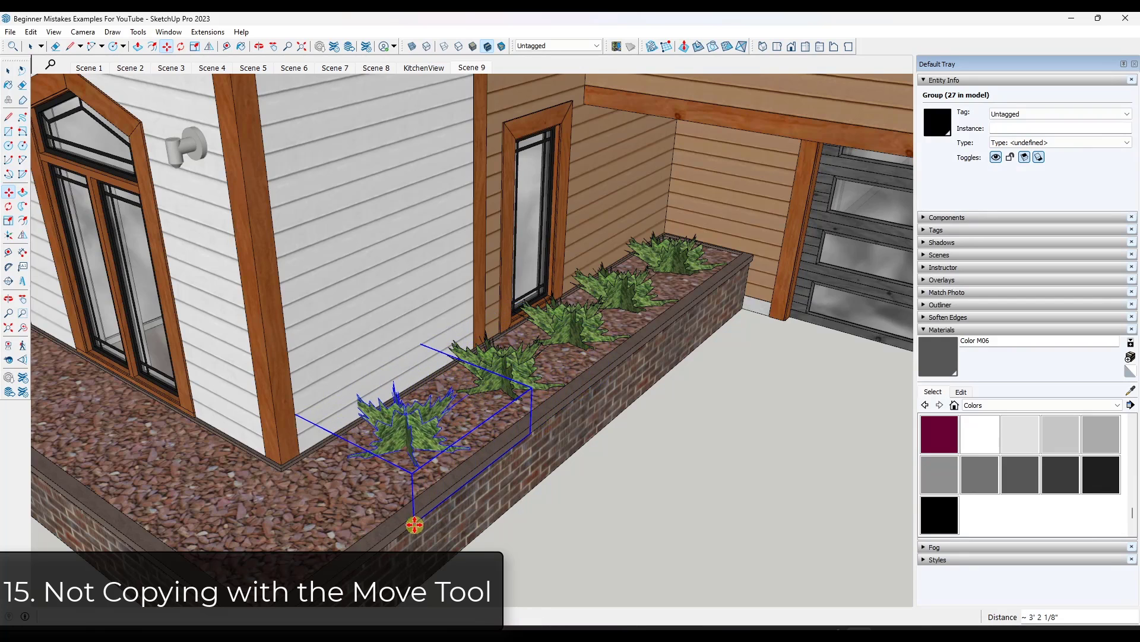
pyautogui.click(414, 524)
pyautogui.click(522, 450)
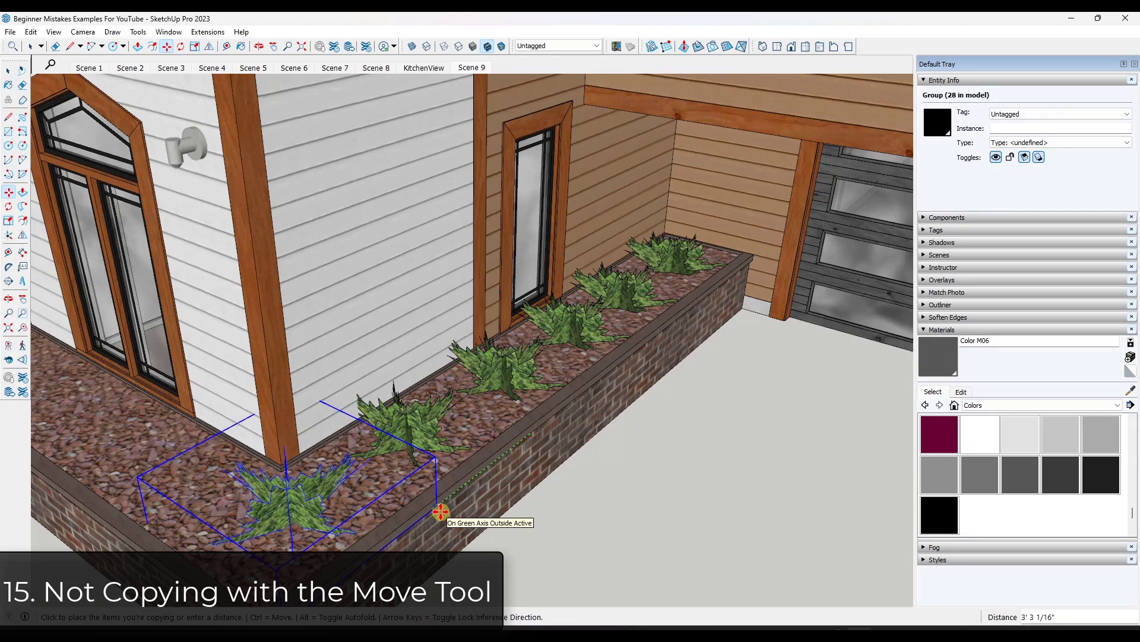
pyautogui.press('Escape')
pyautogui.press('space')
# Undo the Move-tool plant copies so only the original plant at the garage end is left.
pyautogui.hotkey('ctrl', 'z')
pyautogui.hotkey('ctrl', 'z')
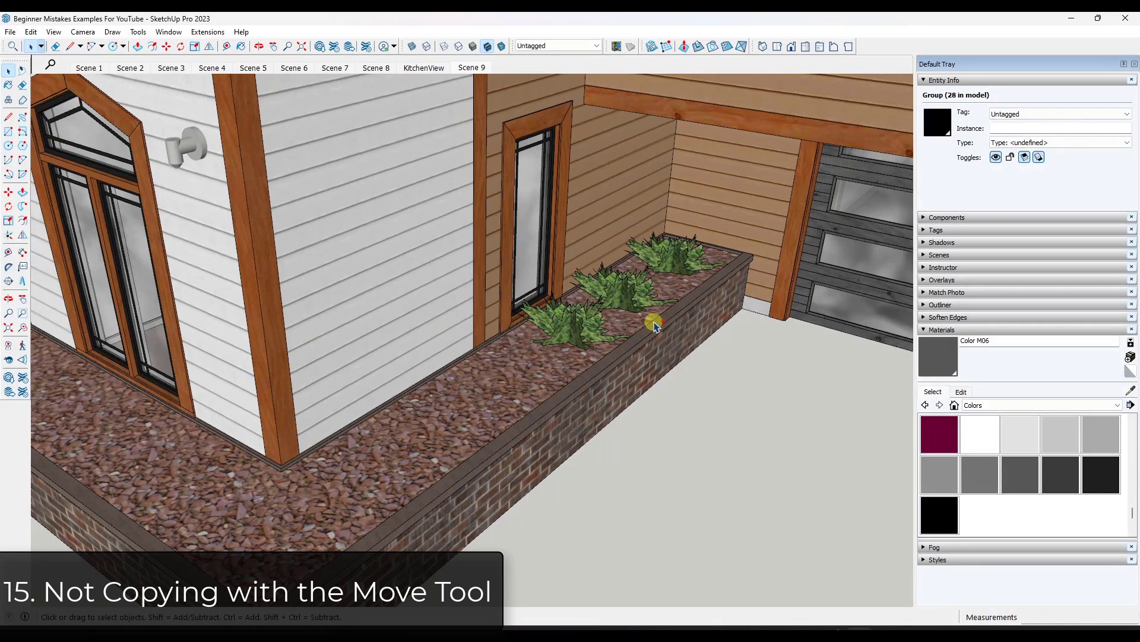
pyautogui.hotkey('ctrl', 'z')
pyautogui.hotkey('ctrl', 'z')
# Copy the garage-end plant group about 16' along the planter to its outer corner and divide the distance into 7 equal spaces with /7.
pyautogui.click(683, 261)
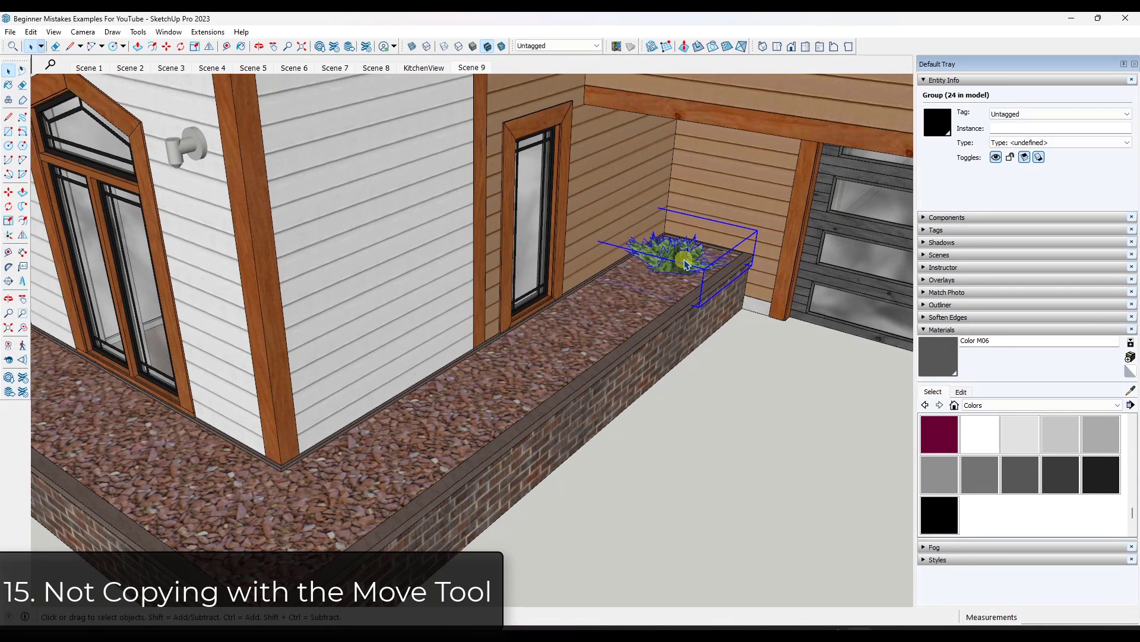
pyautogui.scroll(5, 695, 249)
pyautogui.press('m')
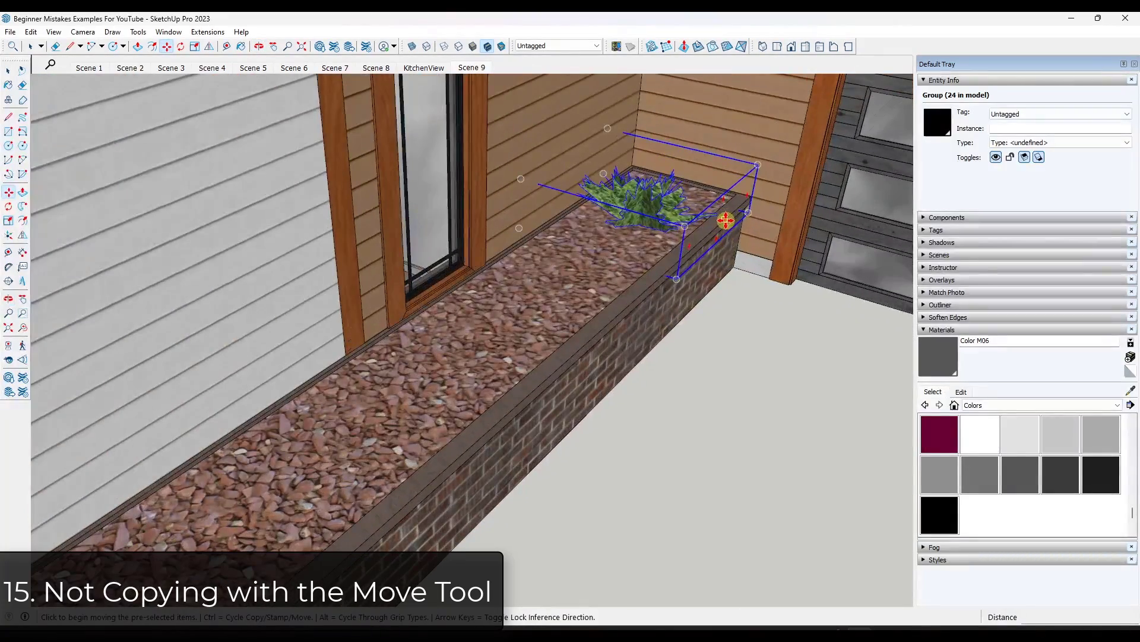
pyautogui.click(725, 221)
pyautogui.press('ctrl')
pyautogui.scroll(-6, 725, 224)
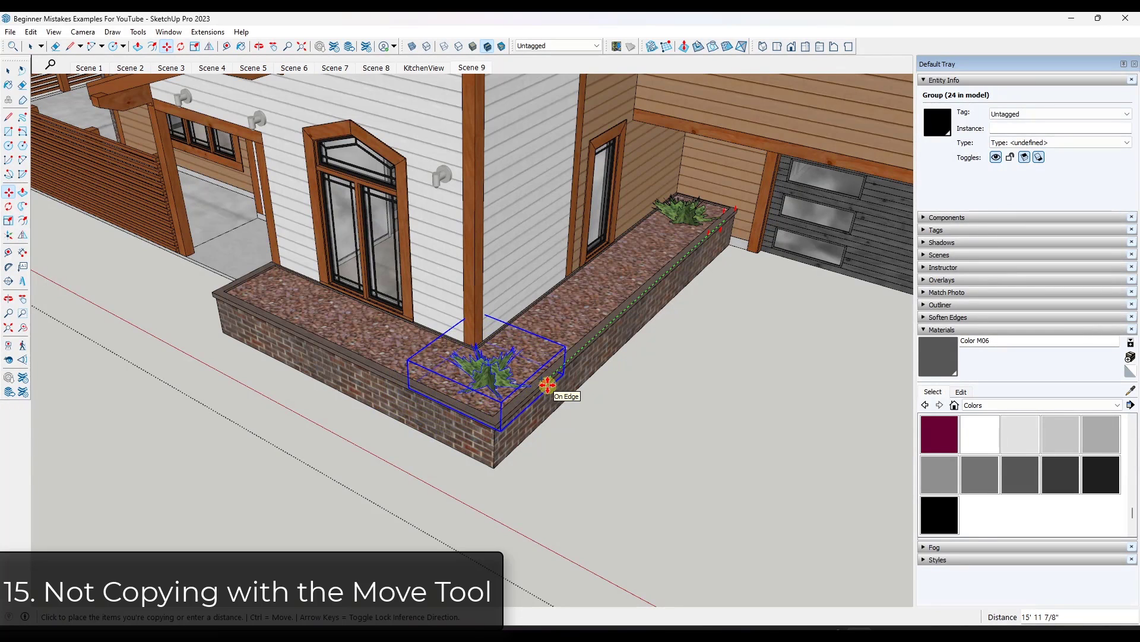
pyautogui.click(547, 385)
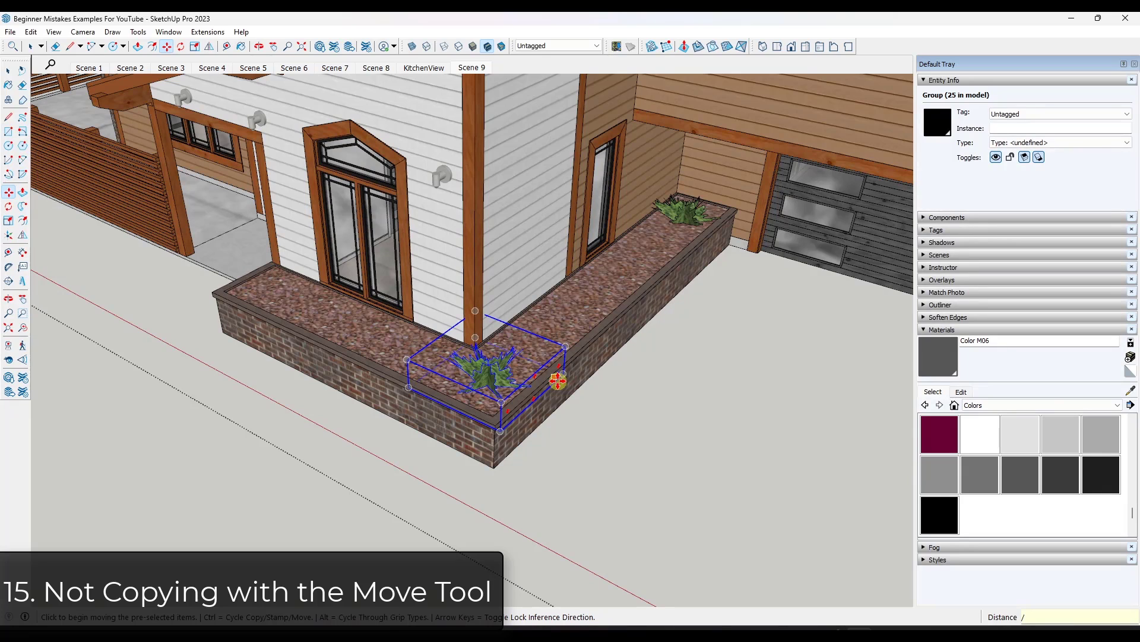
pyautogui.press('Return')
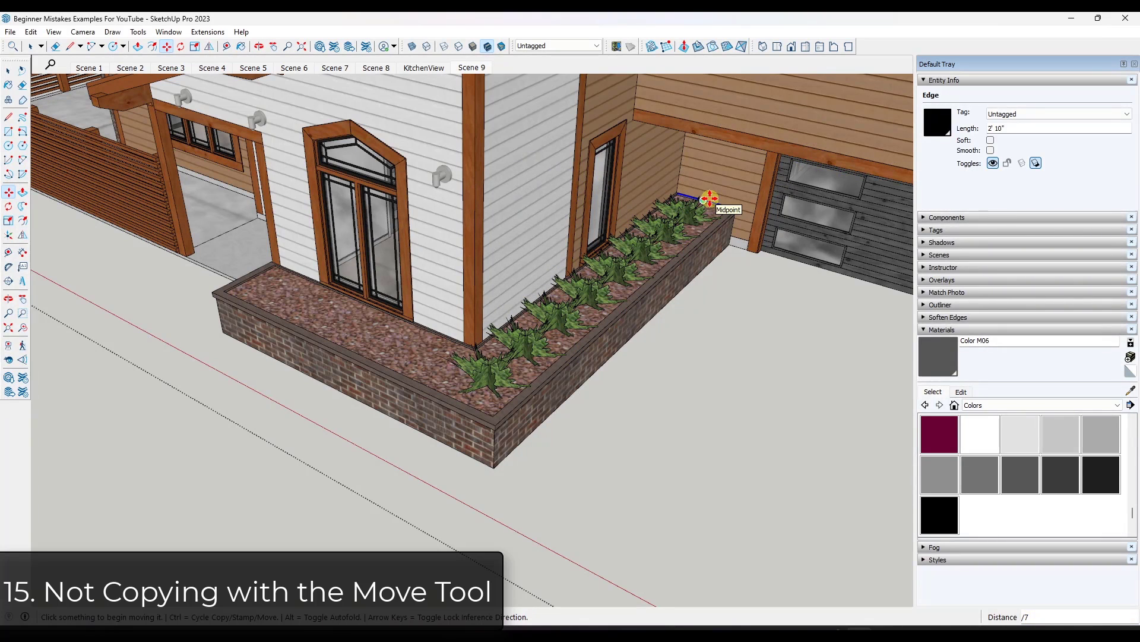
# Change the division of the plant array between the two end plants to /5, /8 and finally /10.
pyautogui.write('/5')
pyautogui.press('Return')
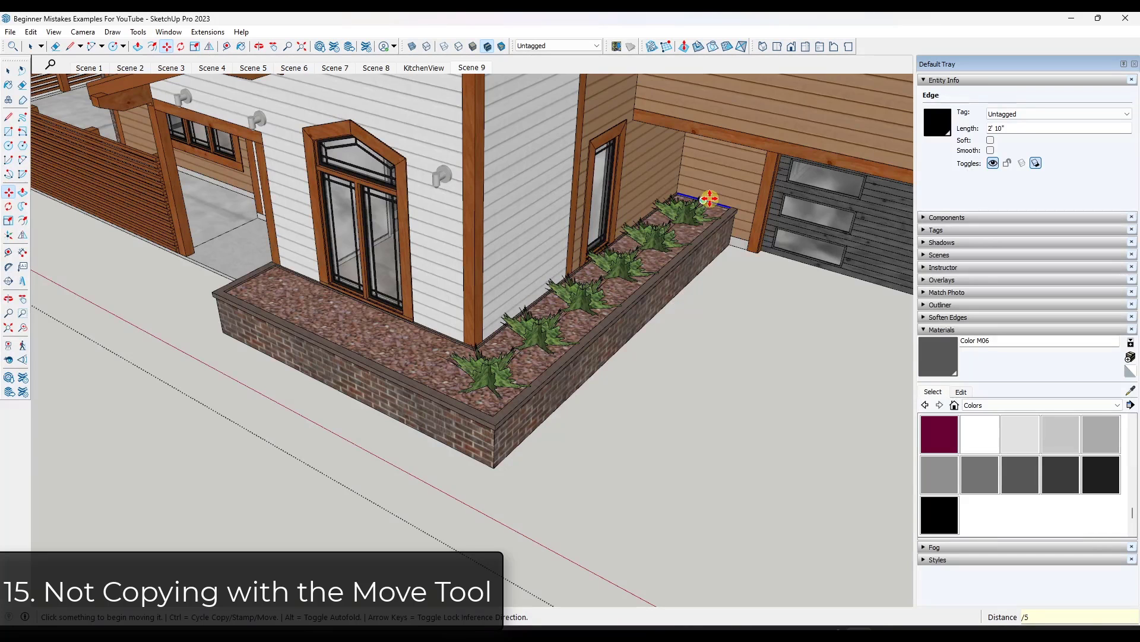
pyautogui.write('/8')
pyautogui.press('Return')
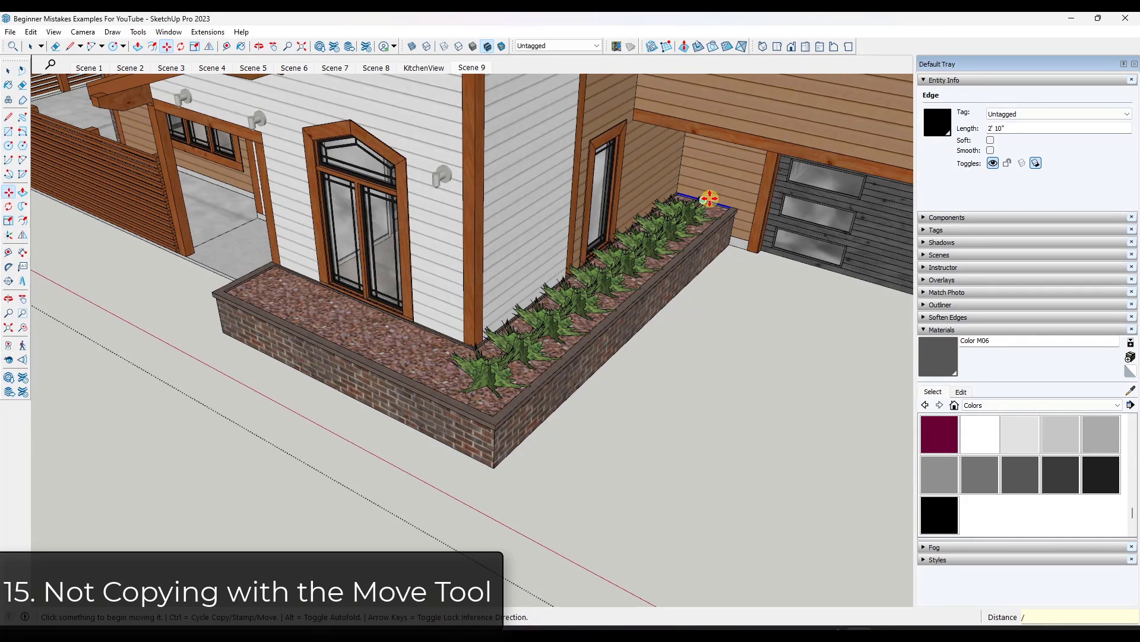
pyautogui.write('/10')
pyautogui.press('Return')
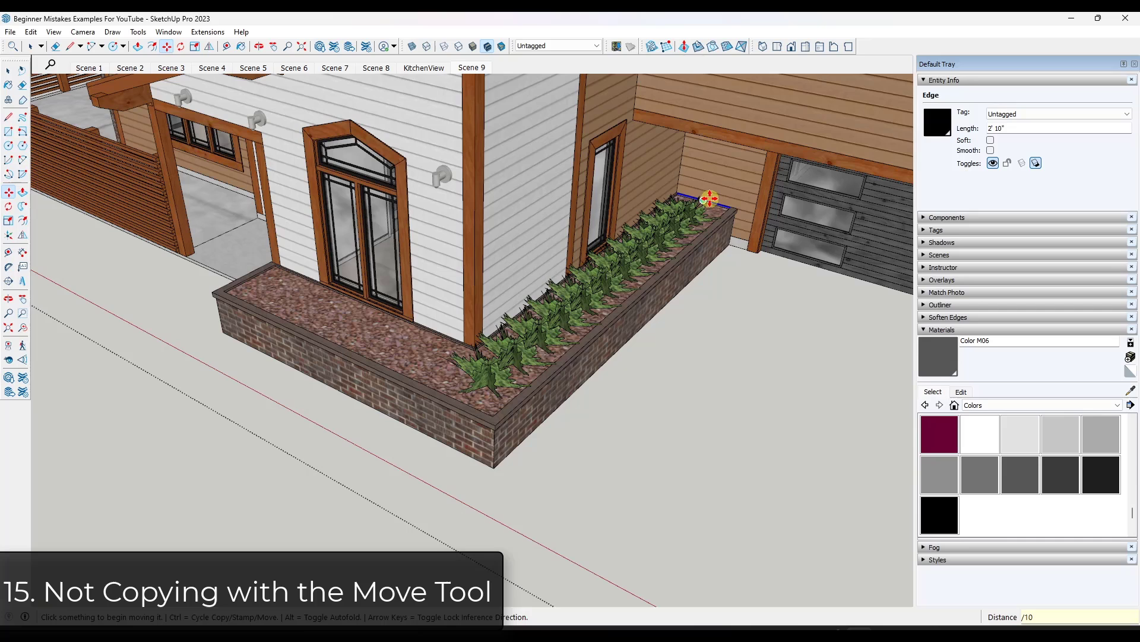
# Copy the corner plant group about 2' 4" along the planter section below the arched window, arraying the copies with *3 and finally *4.
pyautogui.press('space')
pyautogui.click(488, 380)
pyautogui.press('m')
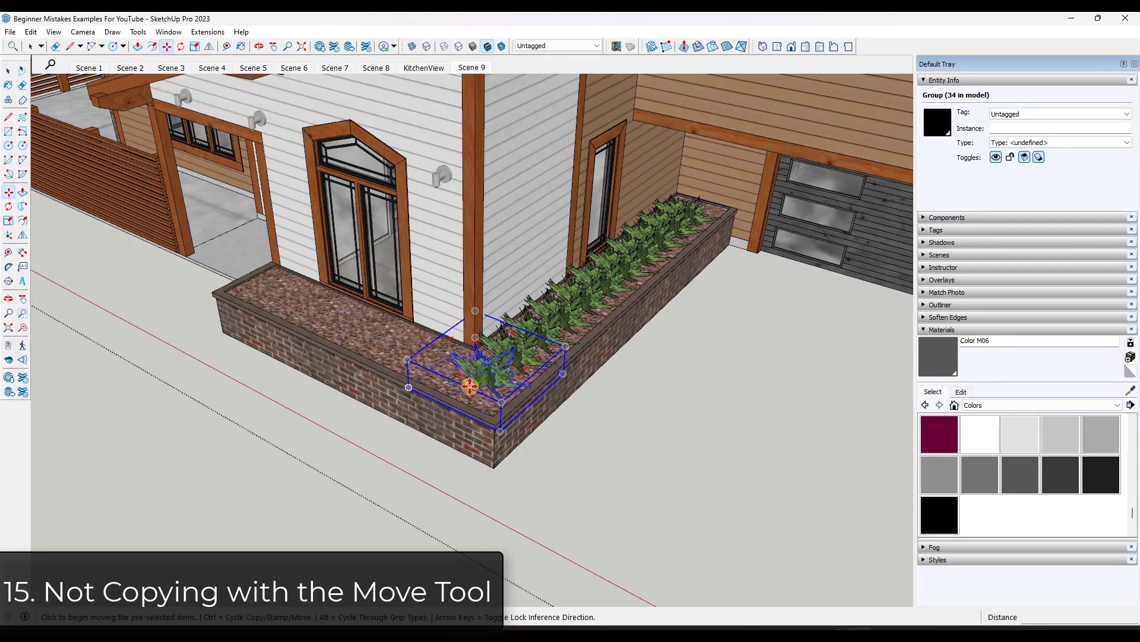
pyautogui.click(470, 386)
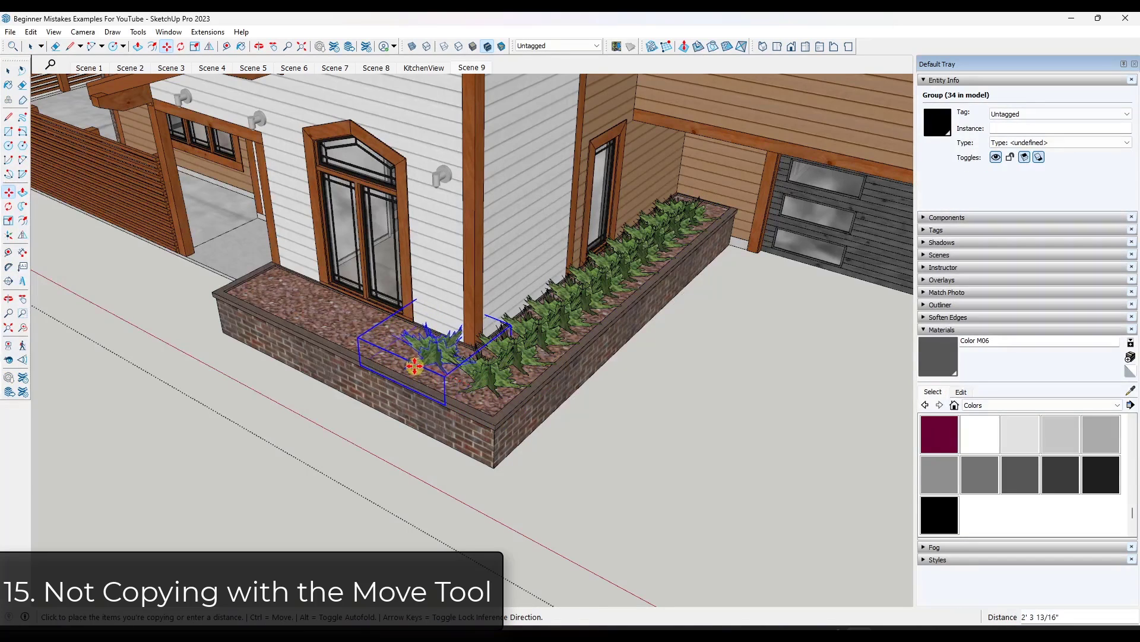
pyautogui.click(413, 366)
pyautogui.write('*3')
pyautogui.press('Return')
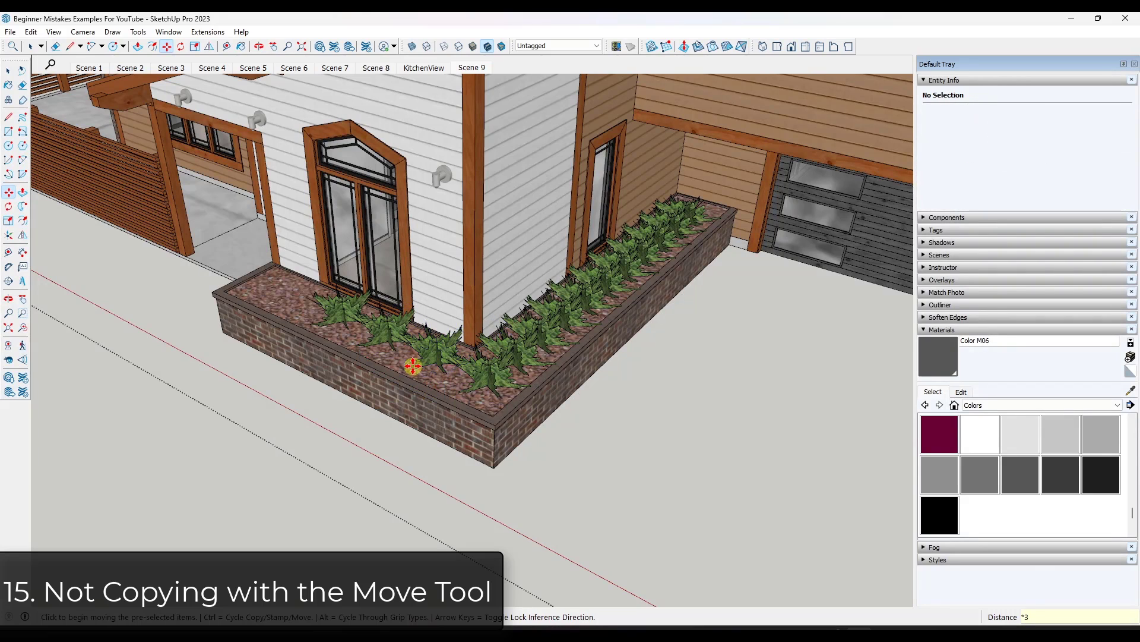
pyautogui.write('*4')
pyautogui.press('Return')
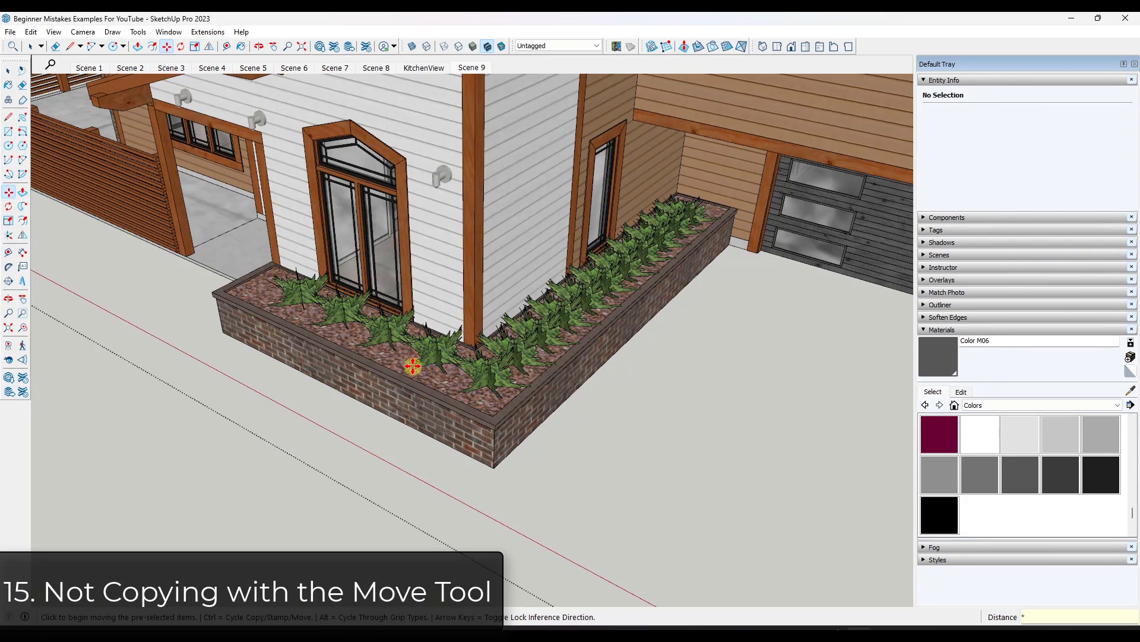